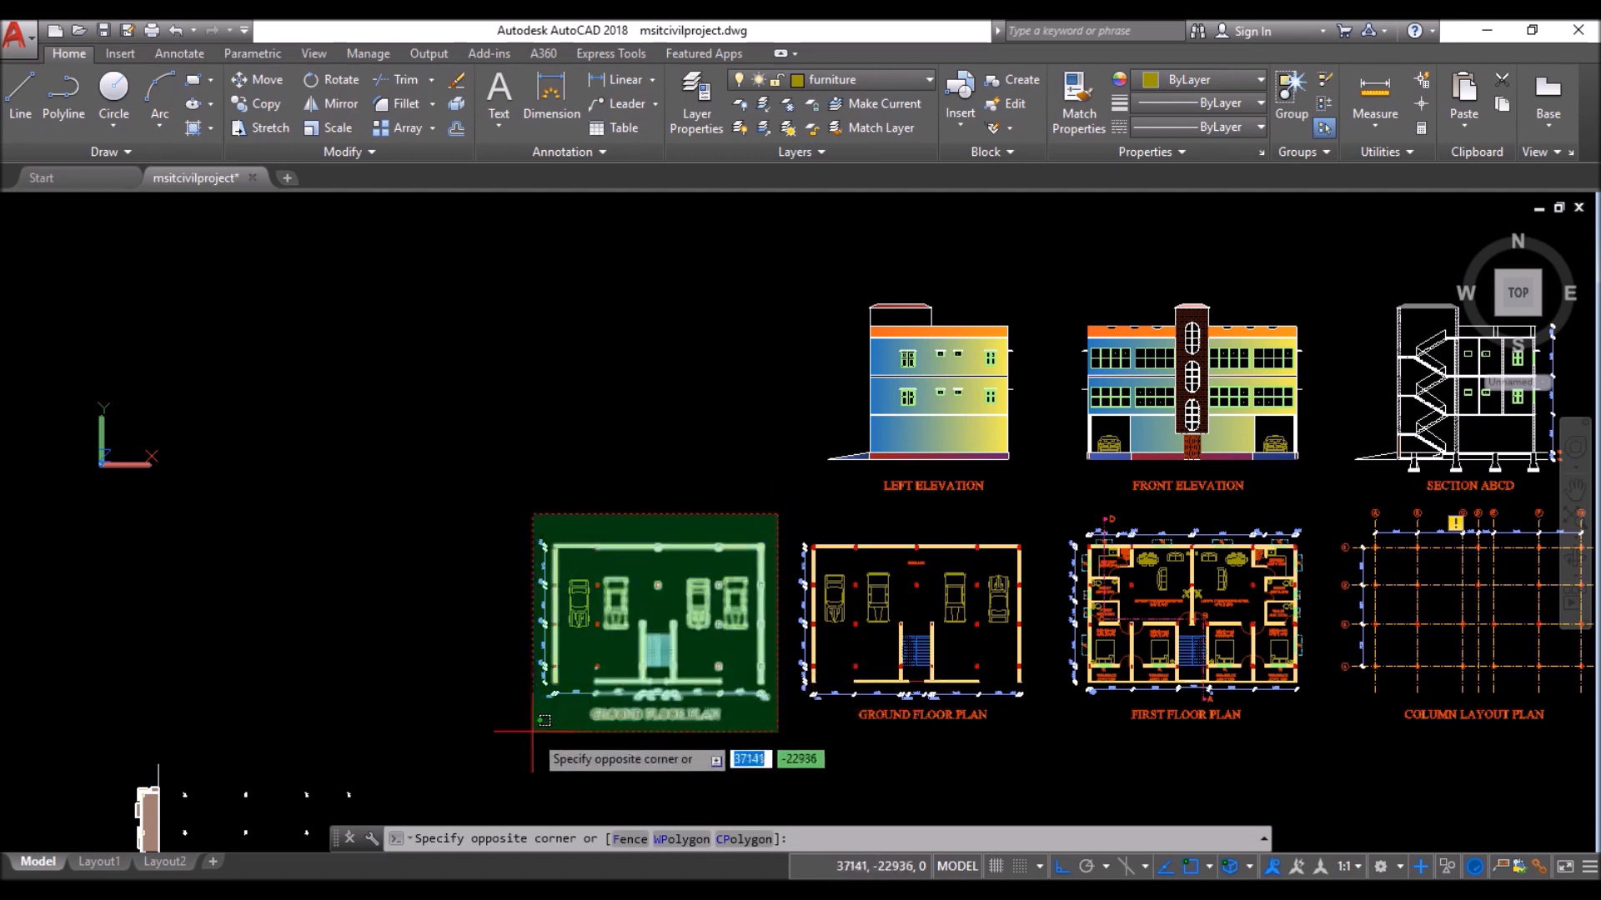
- Erase the leftmost ground floor plan and move the remaining ground floor plan horizontally left by about 26,700 units
{"action": "key", "text": "Delete"}
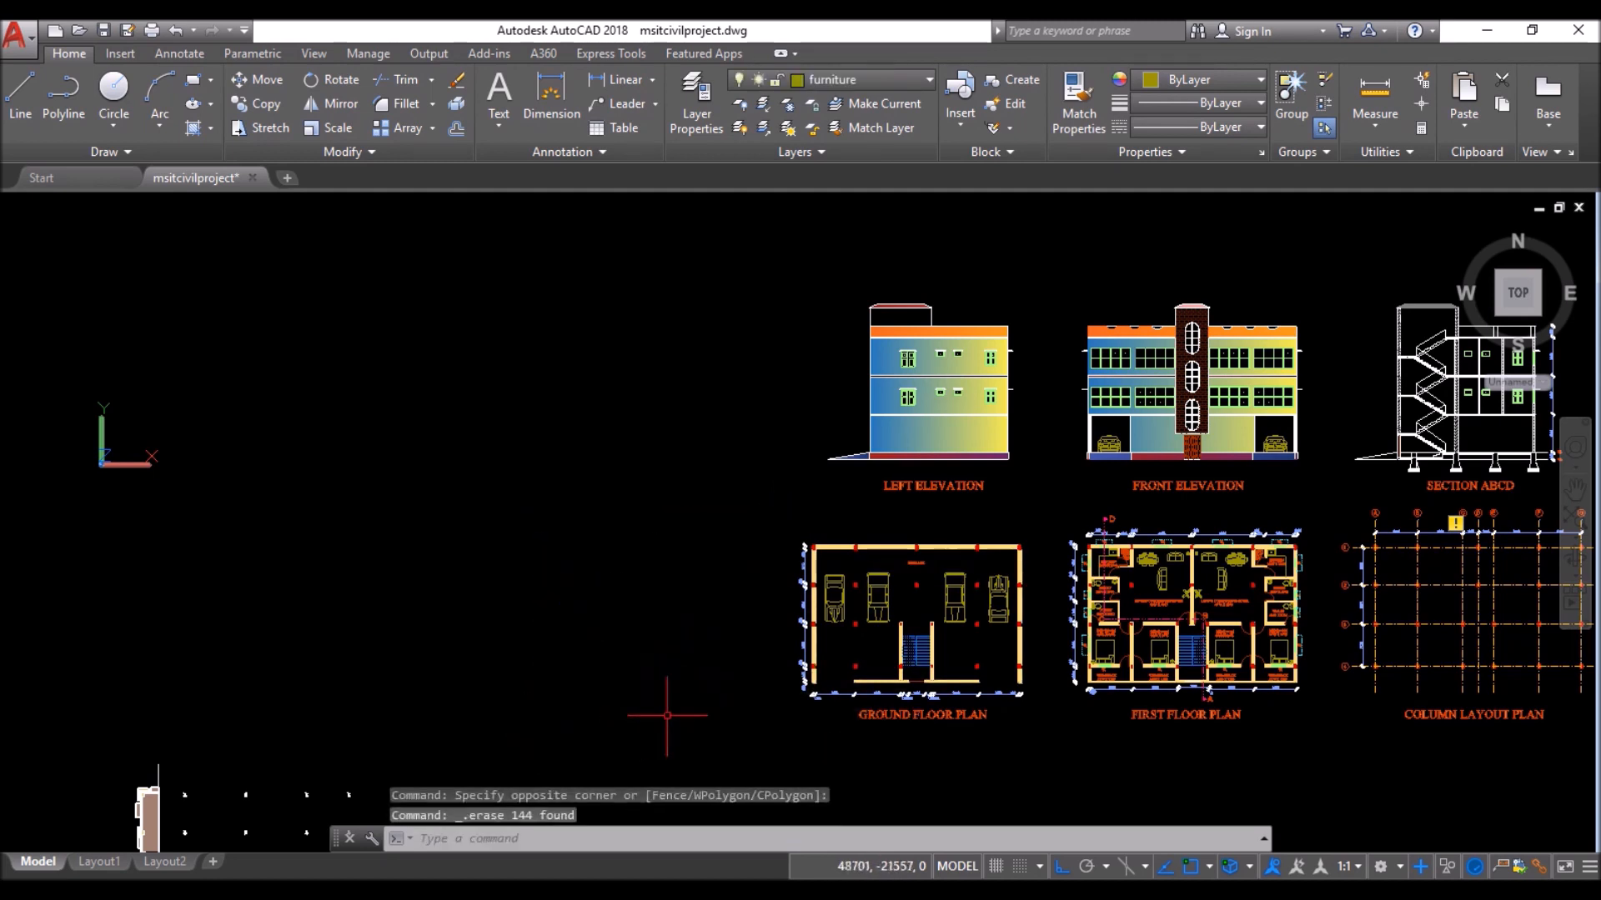
{"action": "left_click", "coordinate": [1052, 536]}
{"action": "left_click", "coordinate": [778, 736]}
{"action": "type", "text": "m"}
{"action": "key", "text": "Return"}
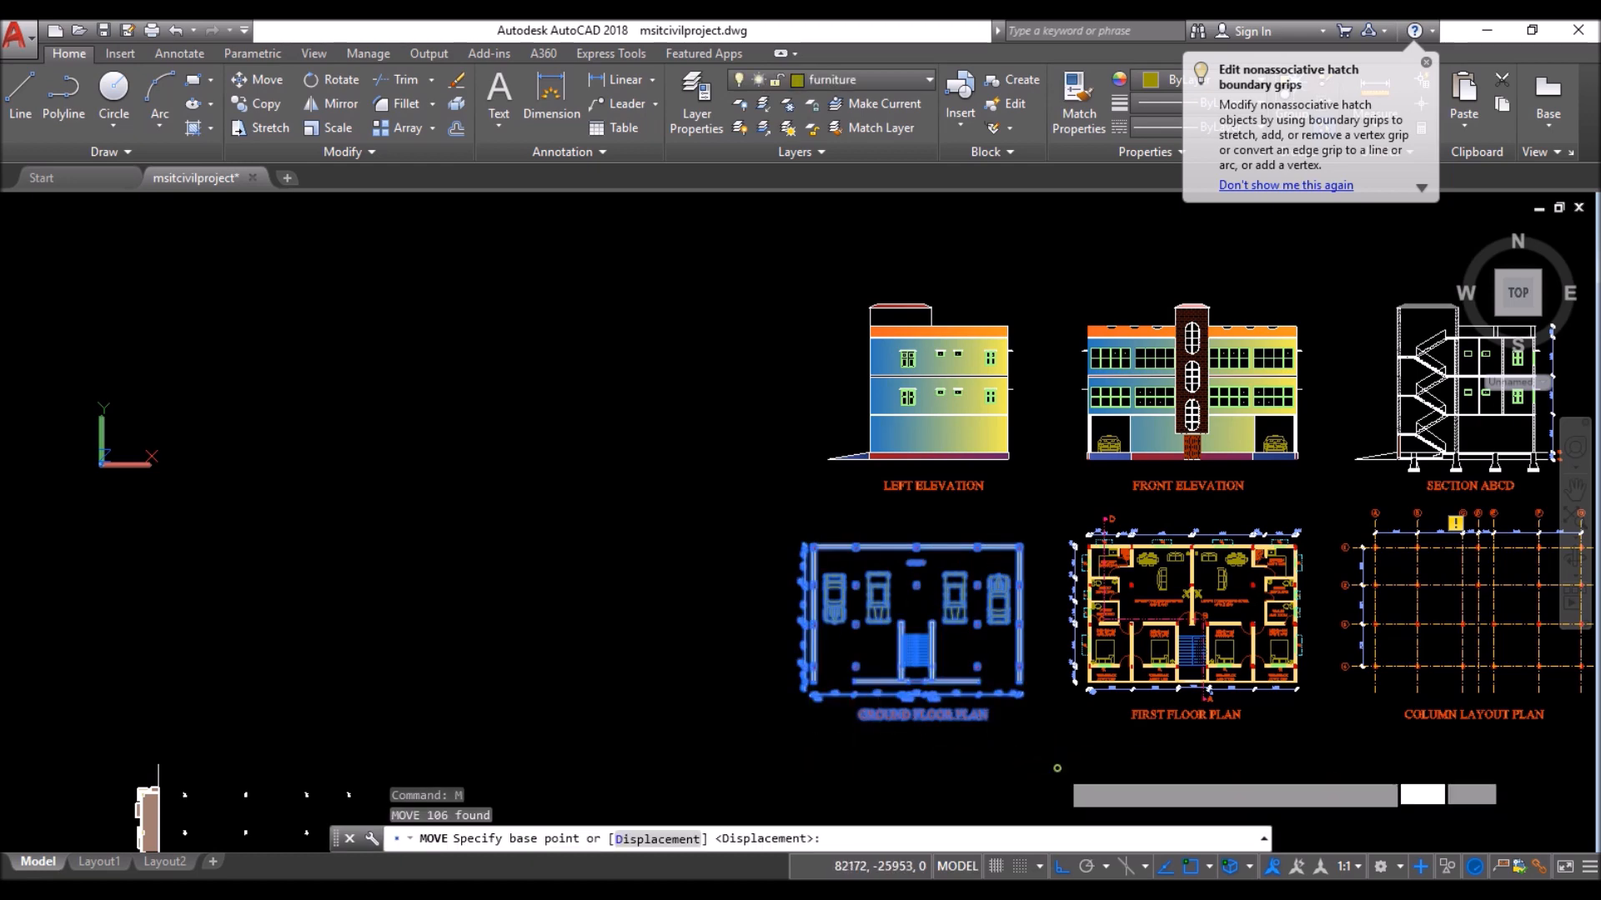
{"action": "left_click", "coordinate": [1057, 768]}
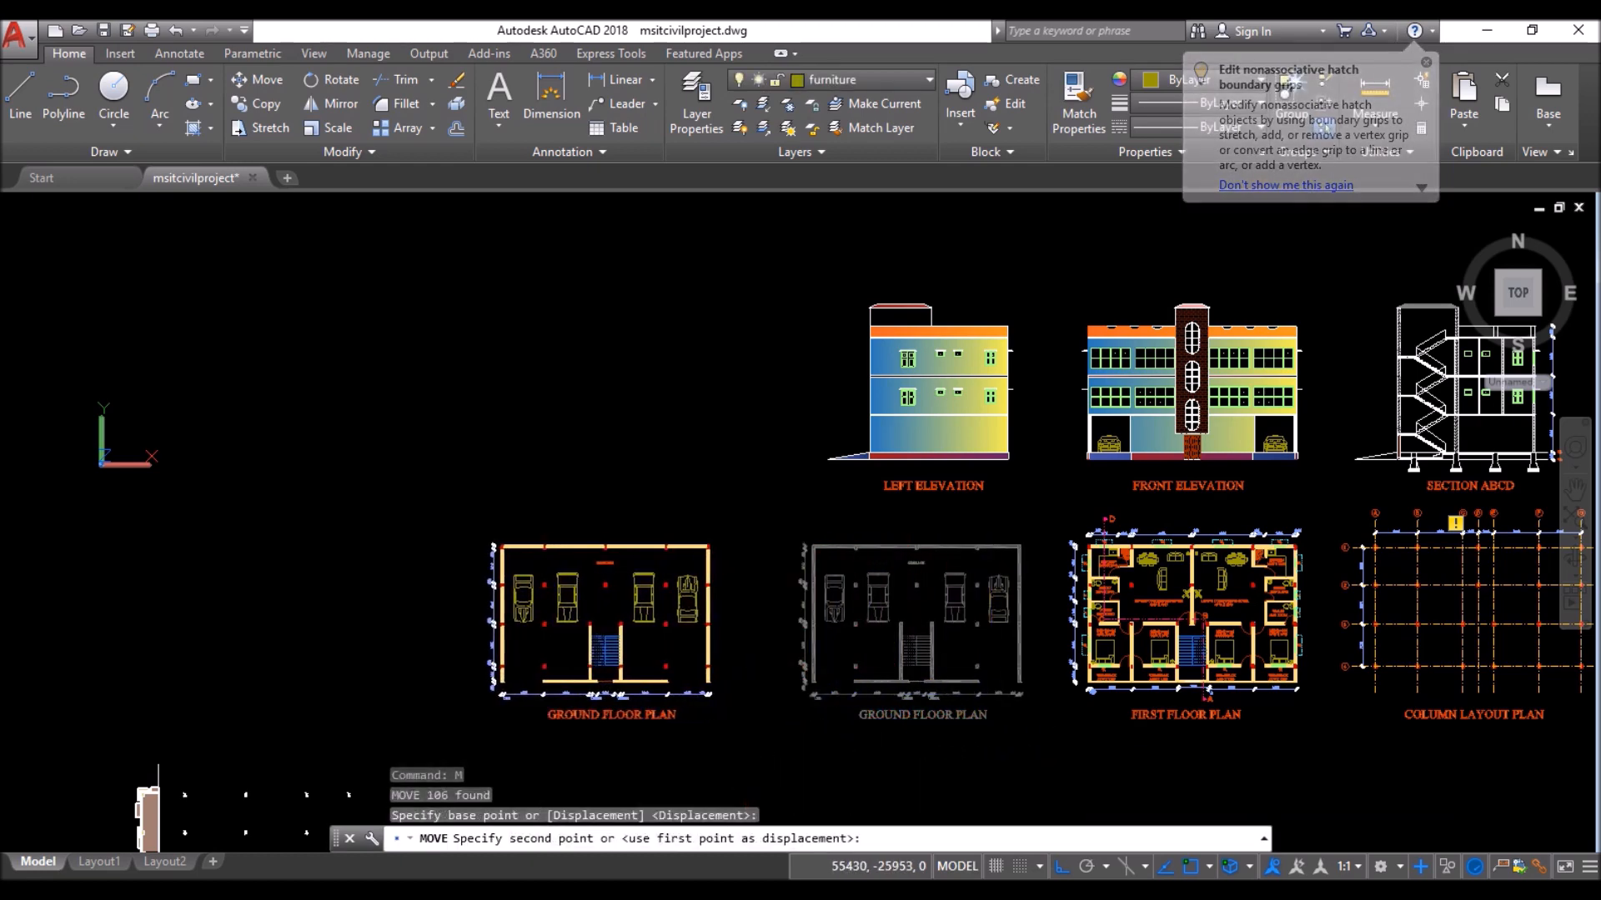
{"action": "left_click", "coordinate": [747, 768]}
- Copy all the columns from the column layout plan into the empty space between the ground floor and first floor plans
{"action": "scroll", "coordinate": [371, 550], "scroll_direction": "down", "scroll_amount": 2}
{"action": "scroll", "coordinate": [831, 629], "scroll_direction": "up", "scroll_amount": 1}
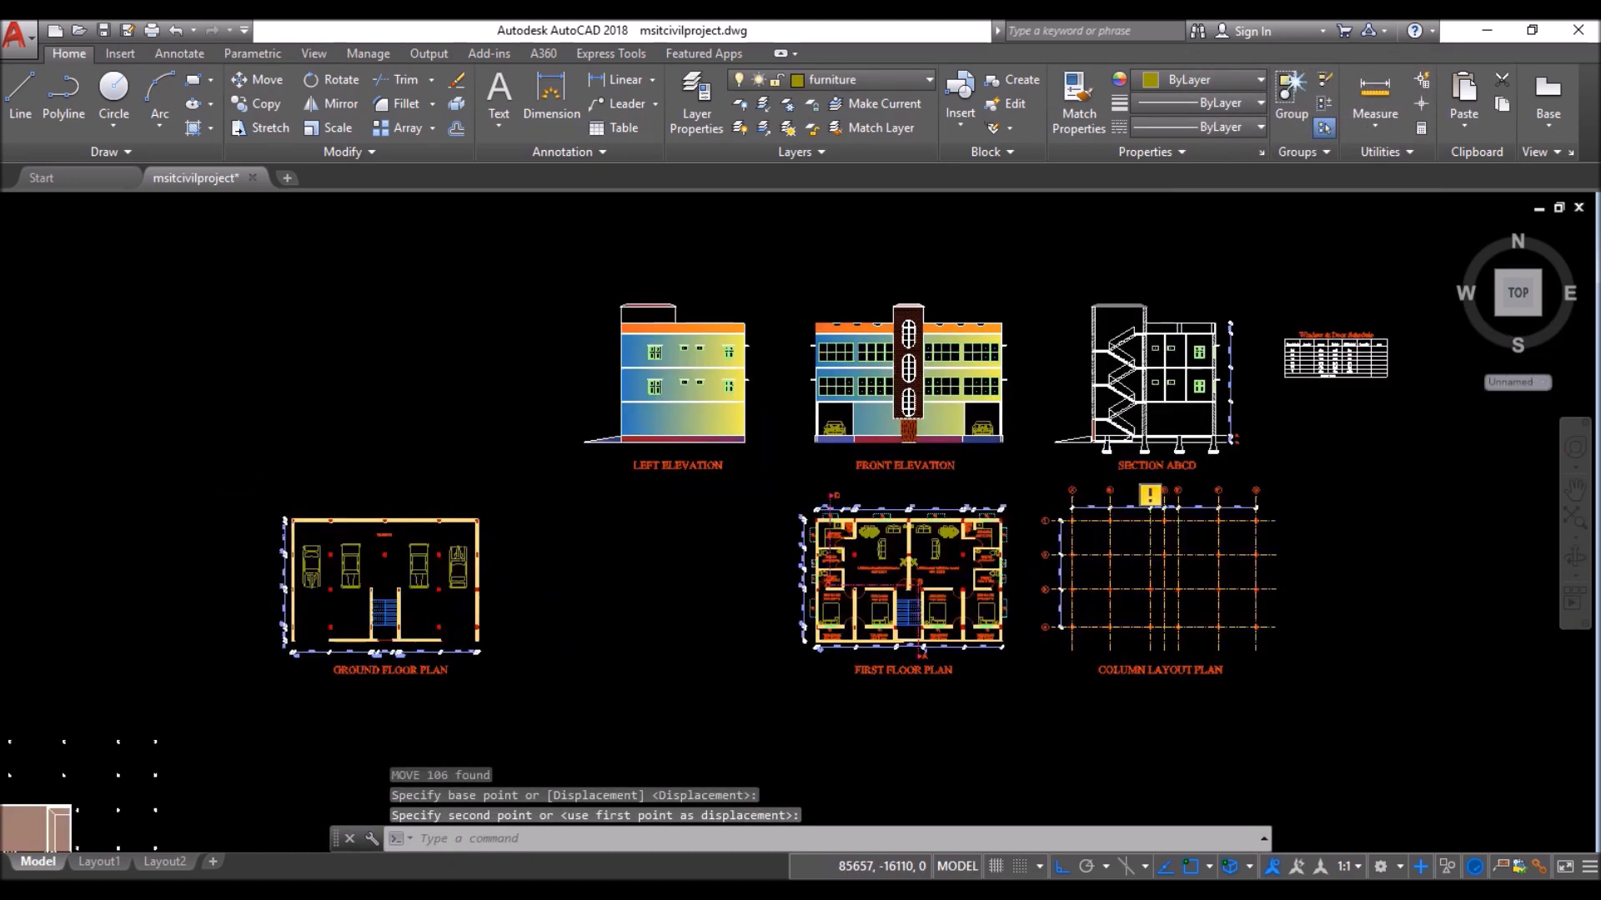
{"action": "scroll", "coordinate": [614, 475], "scroll_direction": "up", "scroll_amount": 2}
{"action": "scroll", "coordinate": [436, 561], "scroll_direction": "down", "scroll_amount": 1}
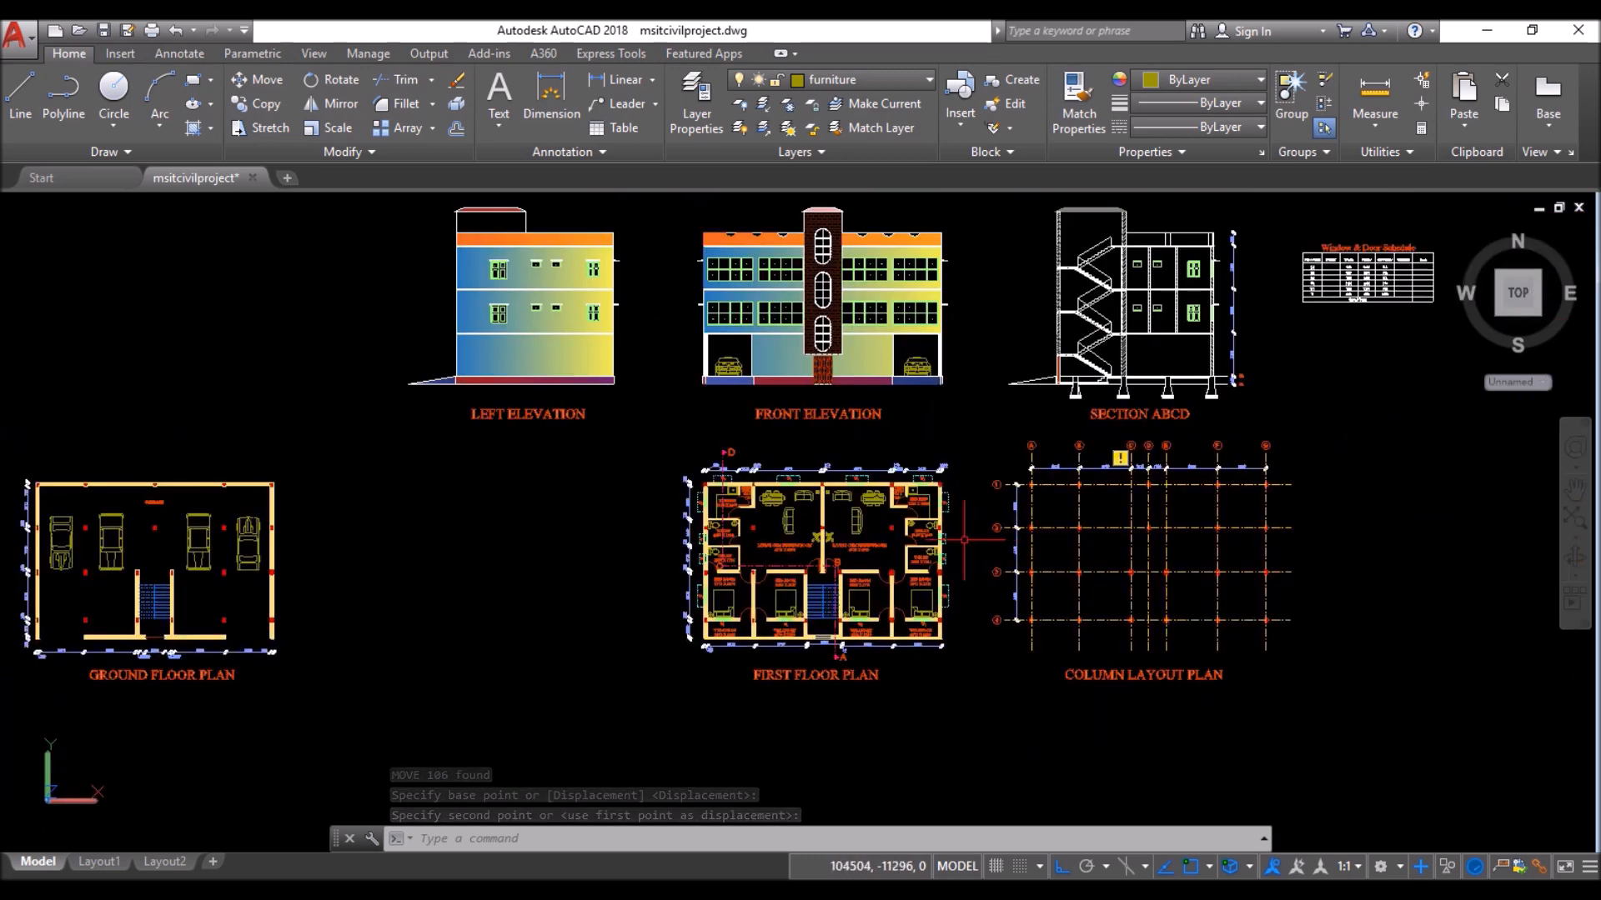
{"action": "scroll", "coordinate": [964, 540], "scroll_direction": "up", "scroll_amount": 3}
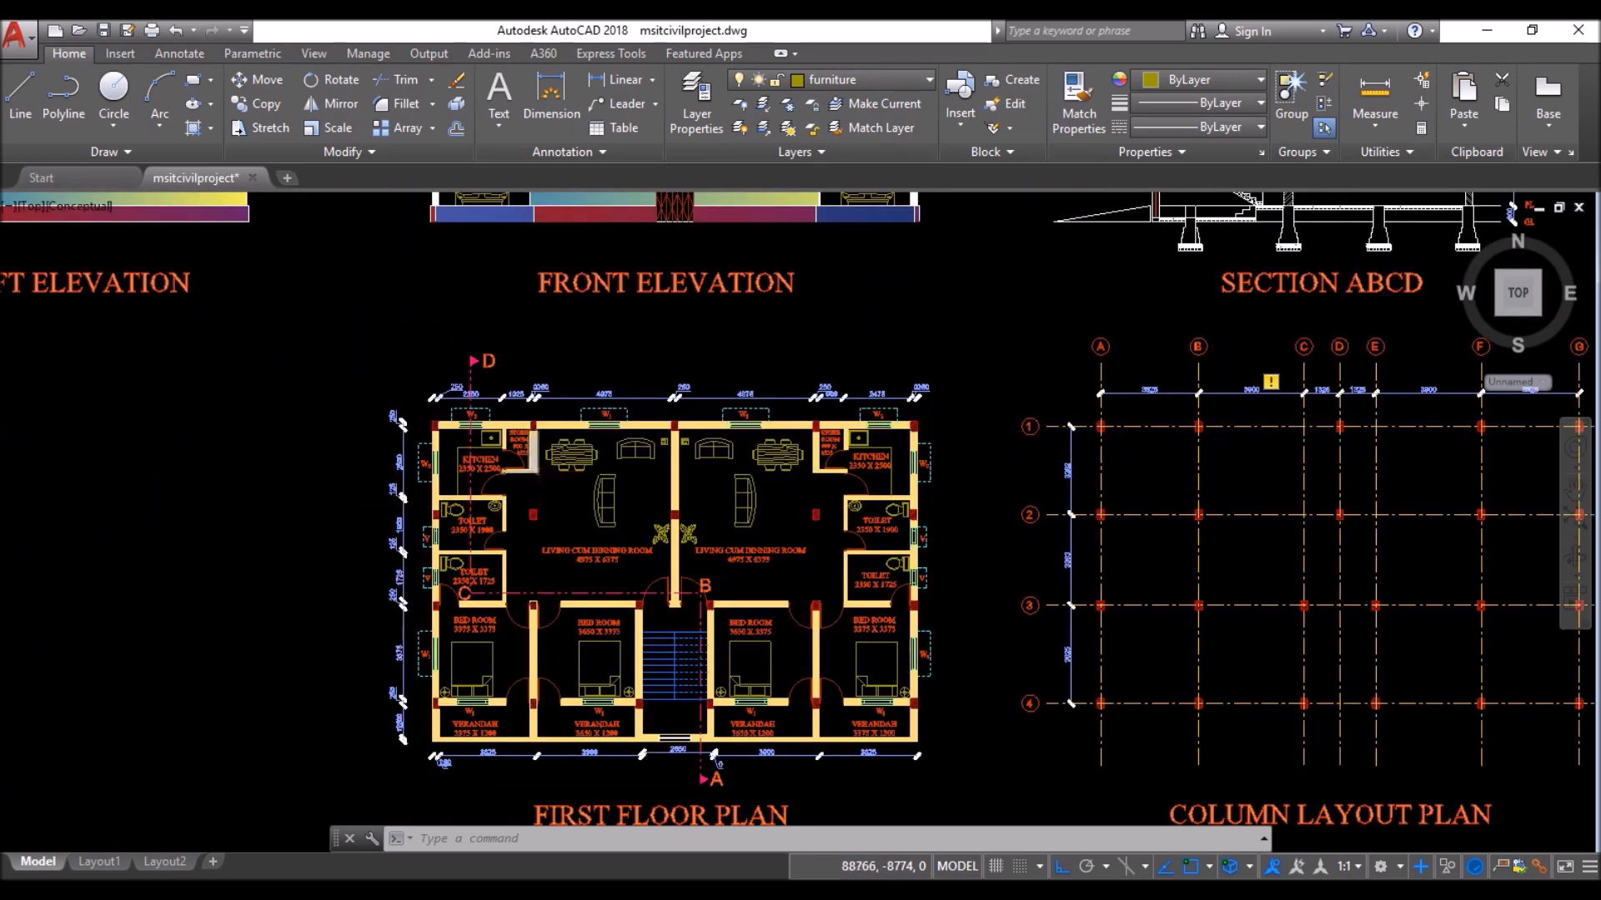
{"action": "scroll", "coordinate": [1298, 448], "scroll_direction": "down", "scroll_amount": 2}
{"action": "scroll", "coordinate": [1242, 531], "scroll_direction": "up", "scroll_amount": 1}
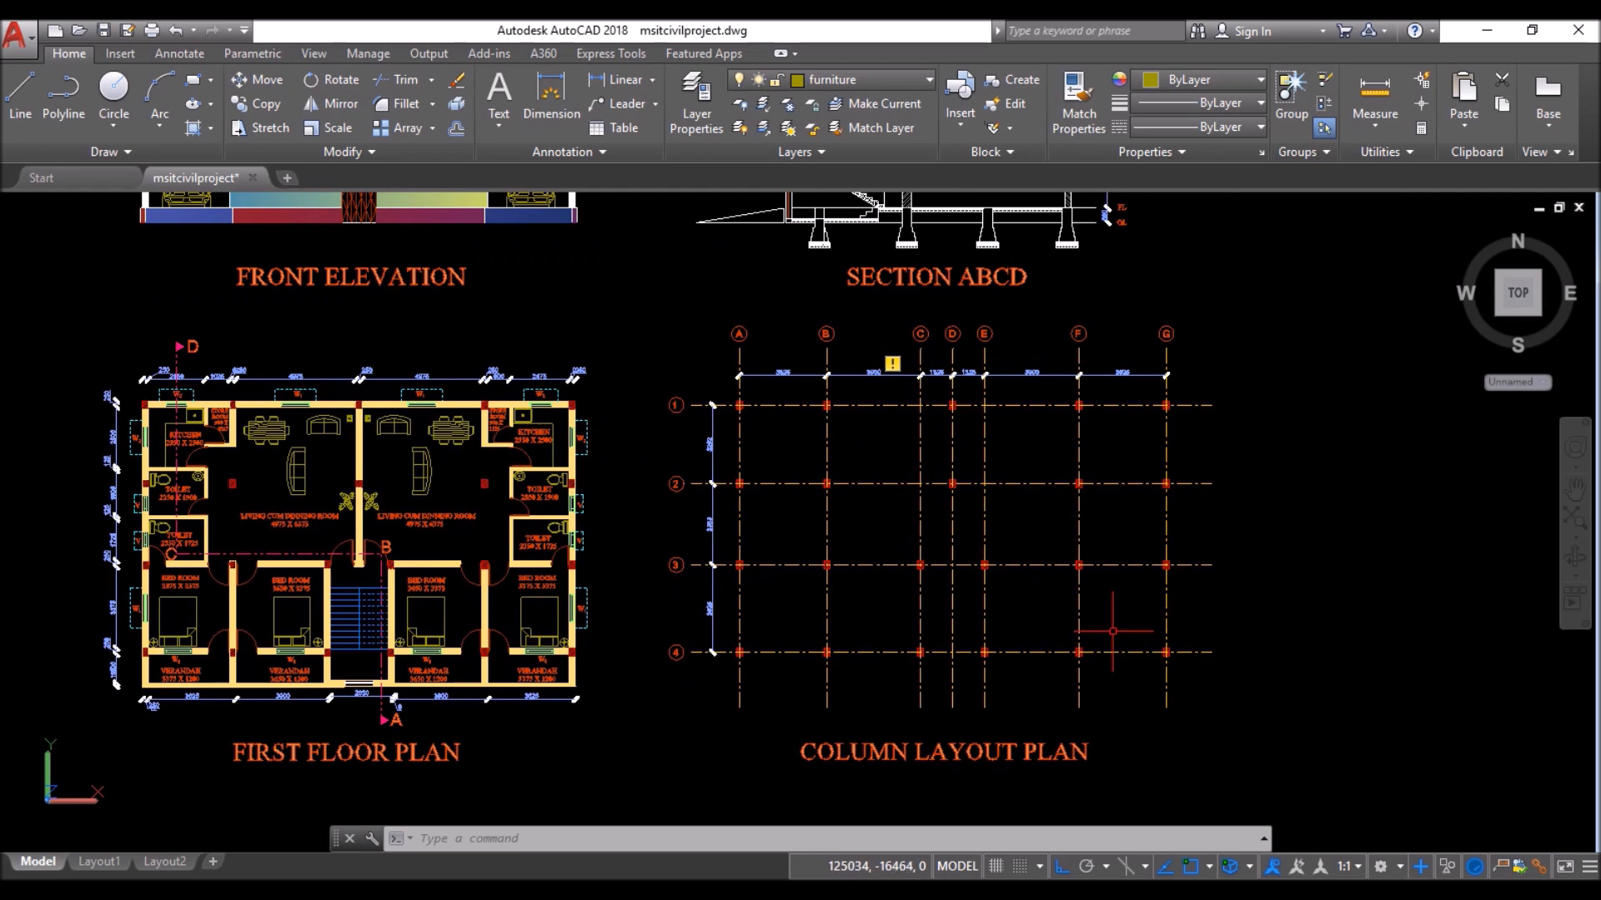
{"action": "scroll", "coordinate": [731, 392], "scroll_direction": "up", "scroll_amount": 2}
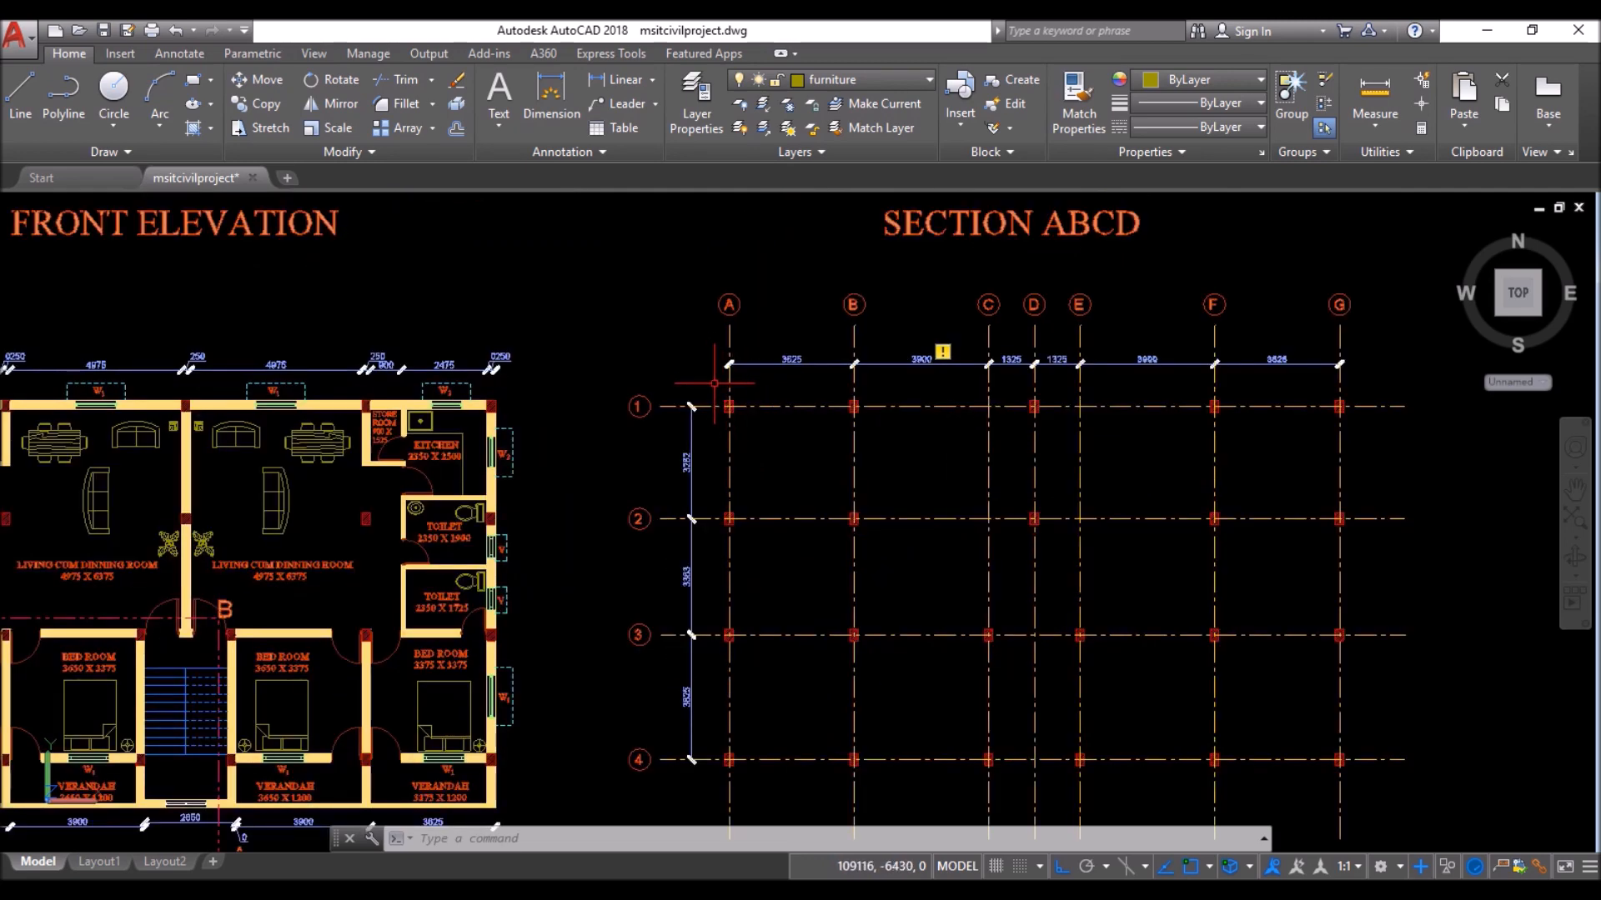
{"action": "left_click", "coordinate": [714, 383]}
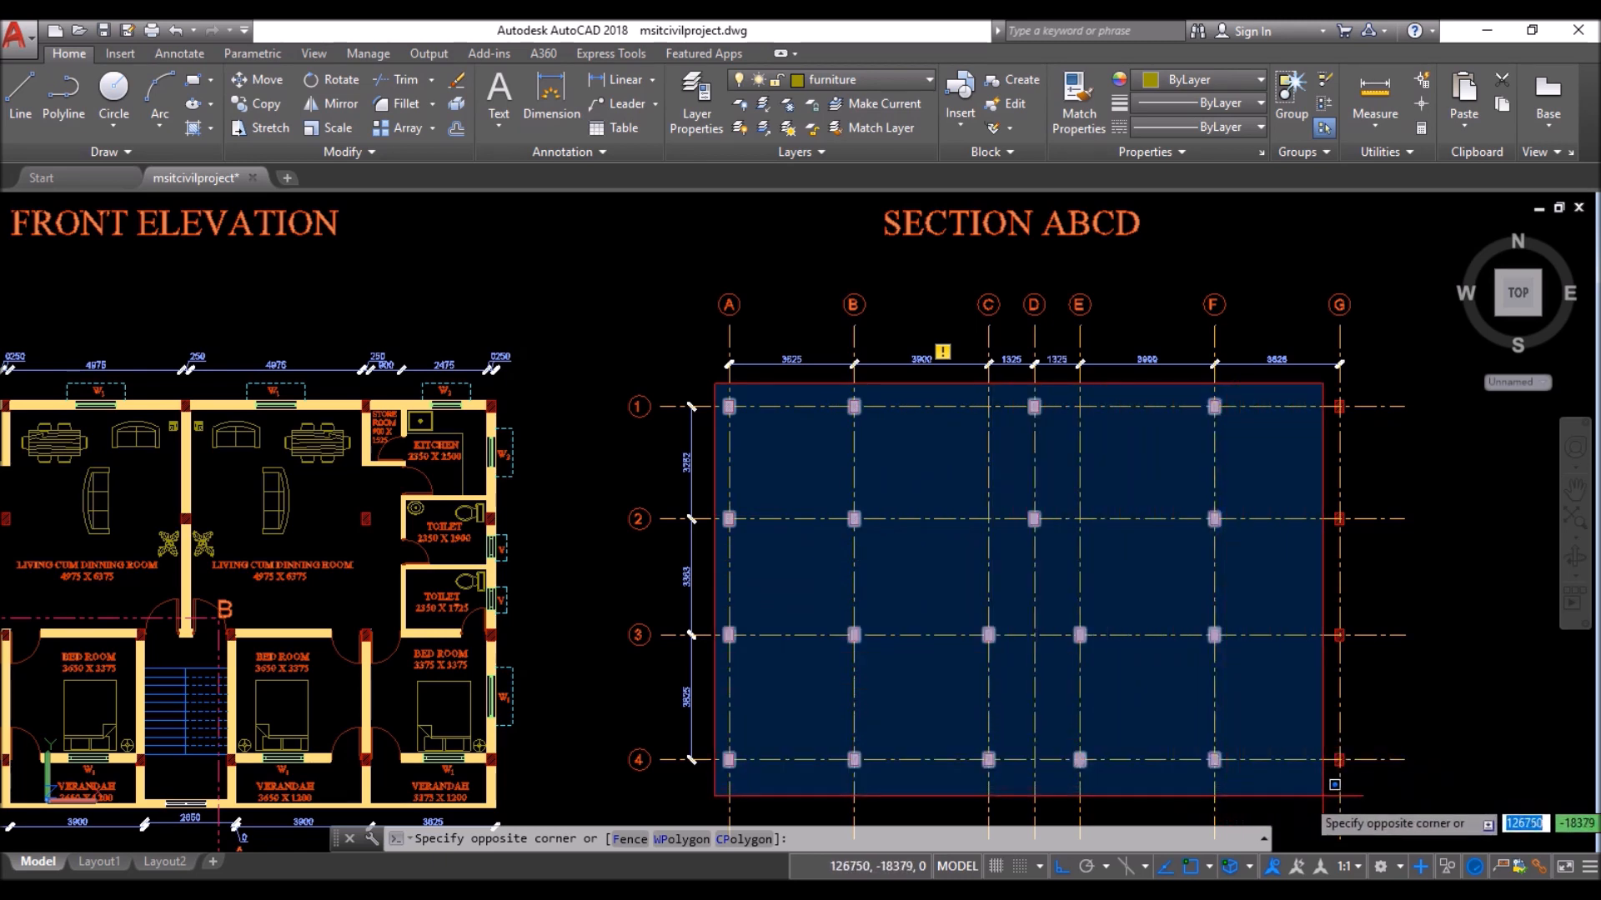
{"action": "left_click", "coordinate": [1369, 789]}
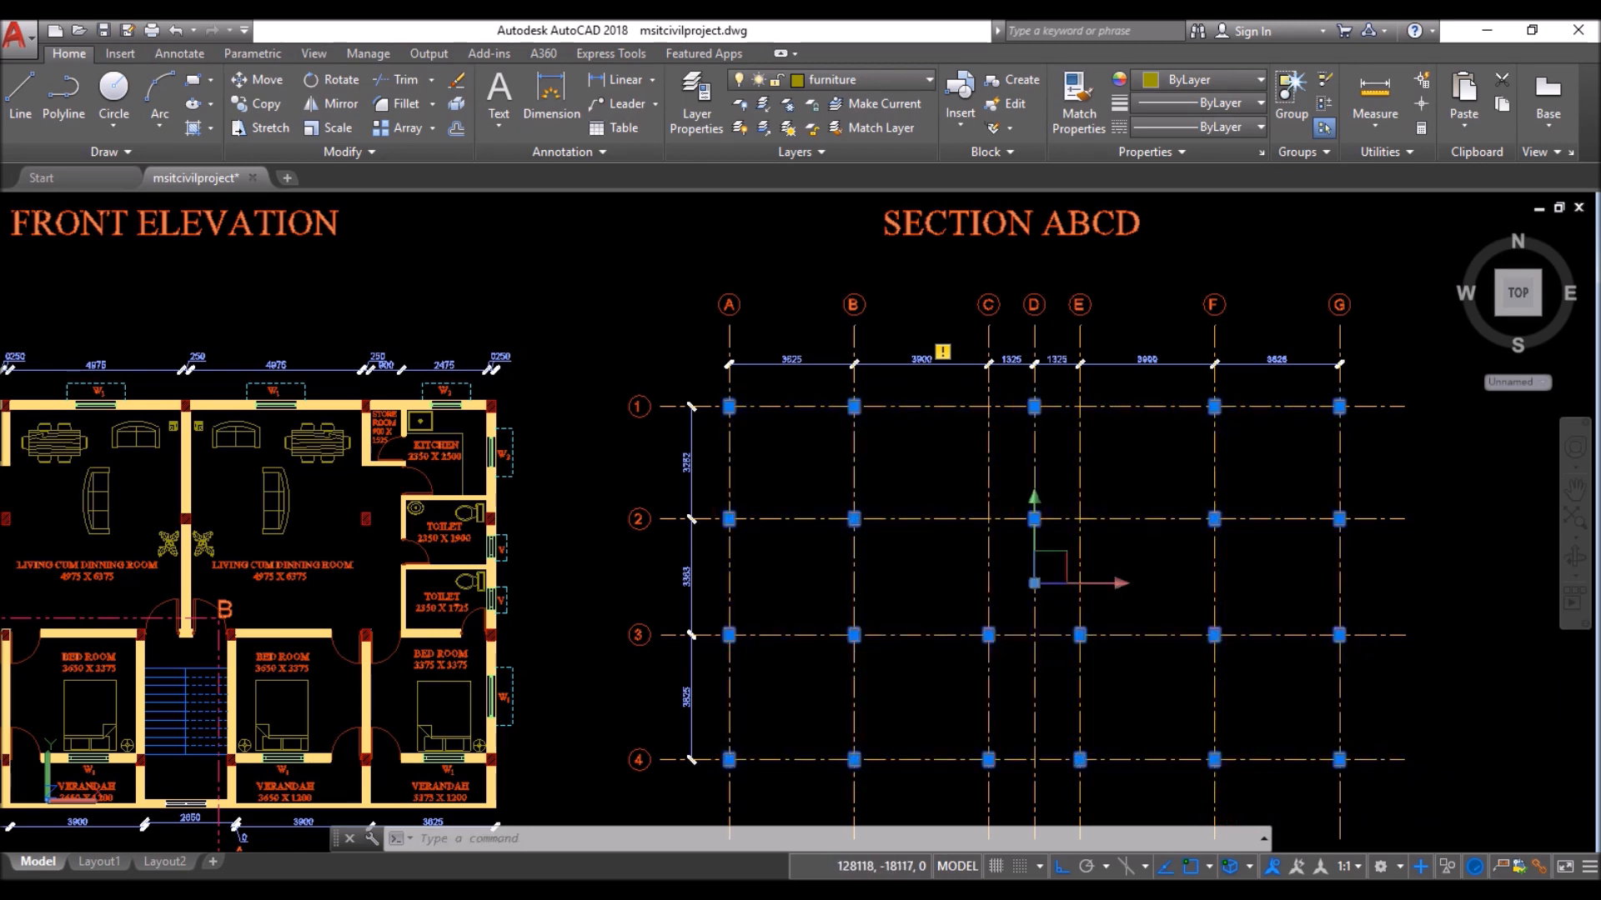
{"action": "type", "text": "CO"}
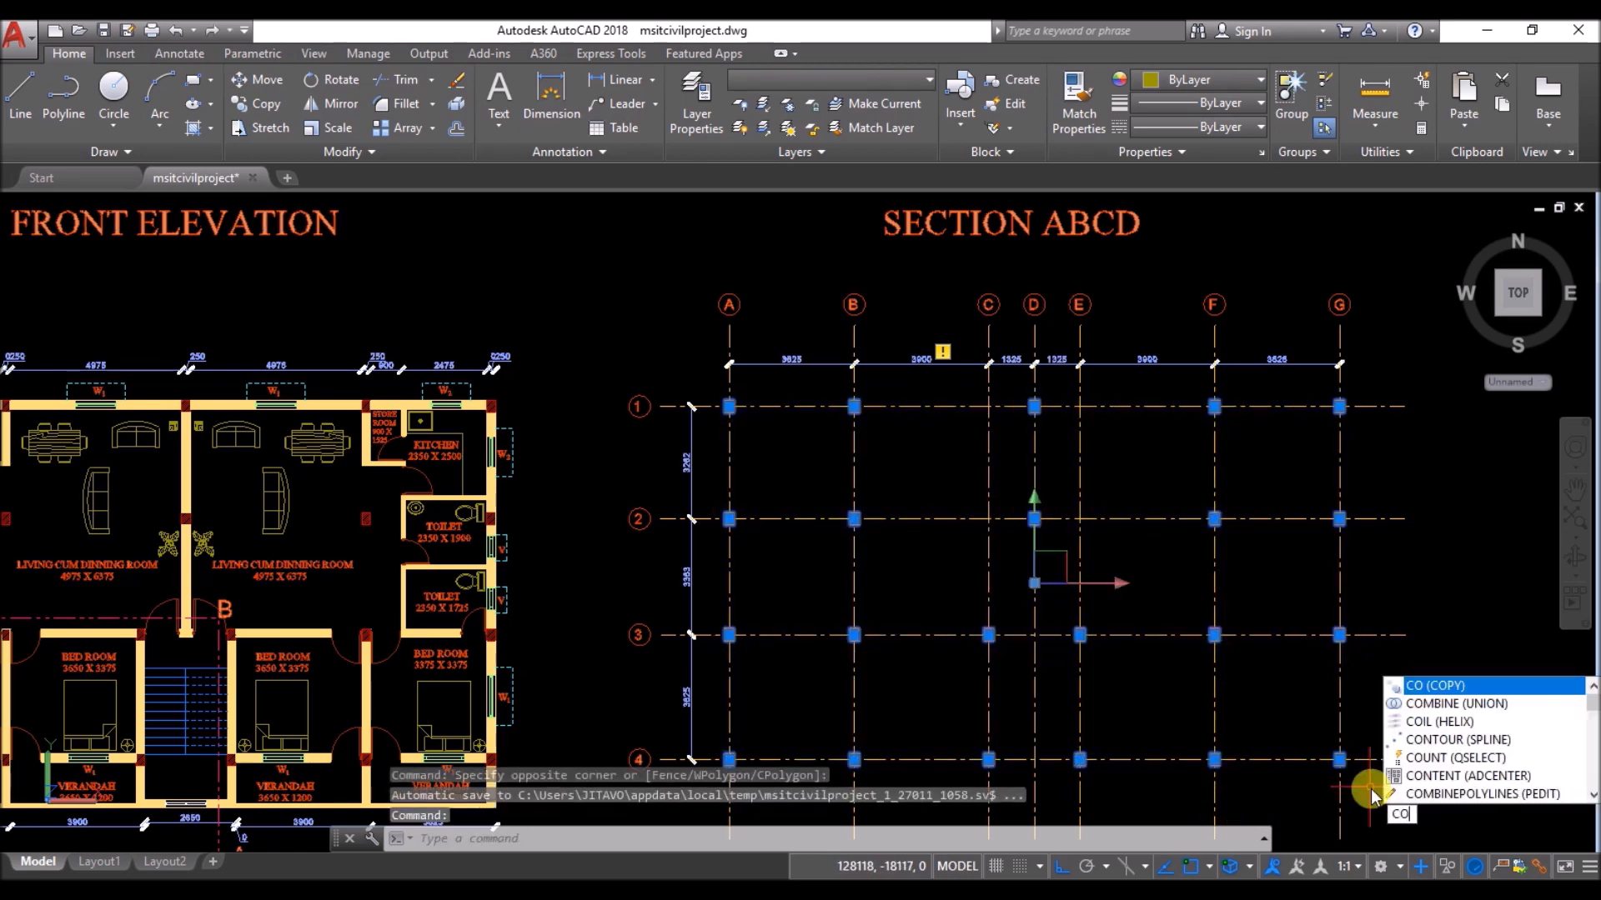
{"action": "key", "text": "Return"}
{"action": "scroll", "coordinate": [1357, 446], "scroll_direction": "down", "scroll_amount": 2}
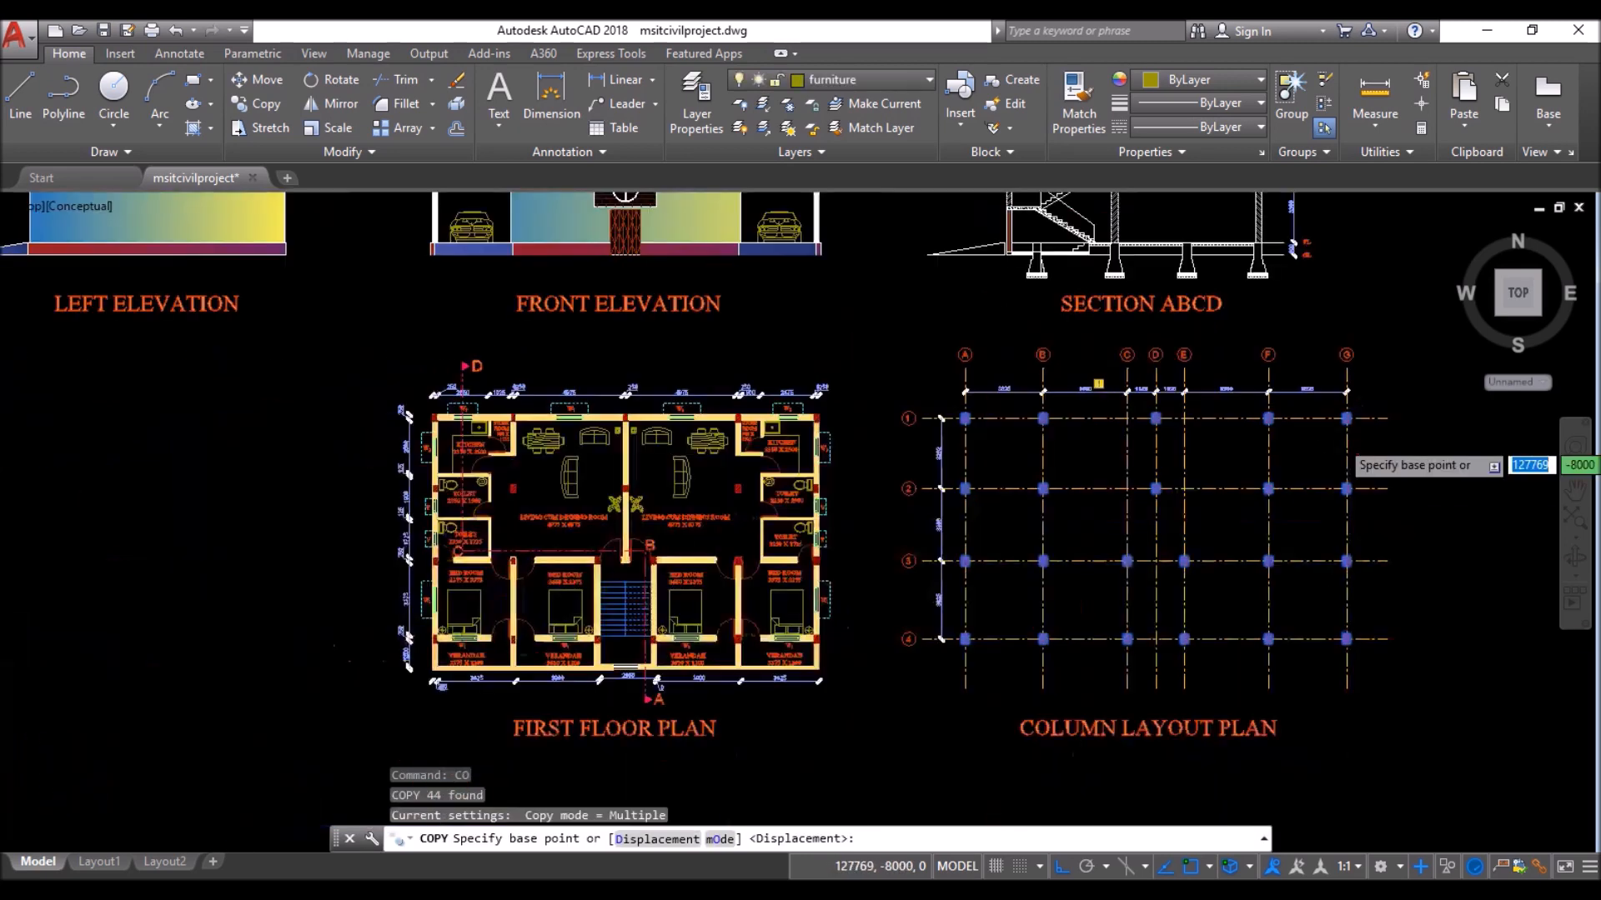
{"action": "left_click", "coordinate": [1359, 791]}
{"action": "scroll", "coordinate": [937, 786], "scroll_direction": "down", "scroll_amount": 2}
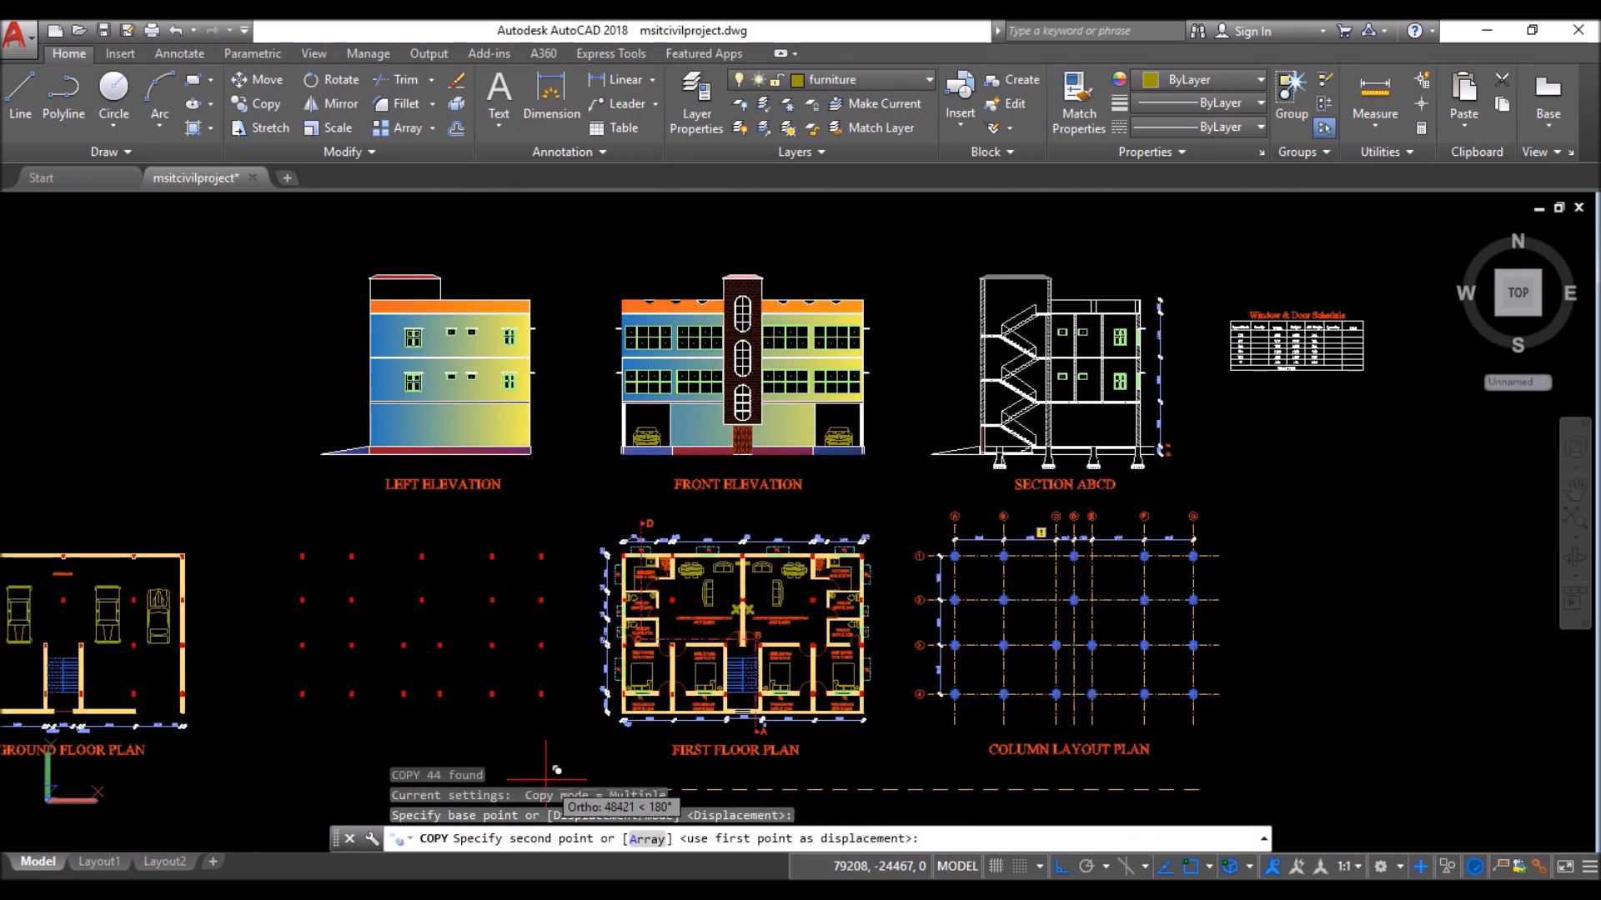
{"action": "left_click", "coordinate": [584, 767]}
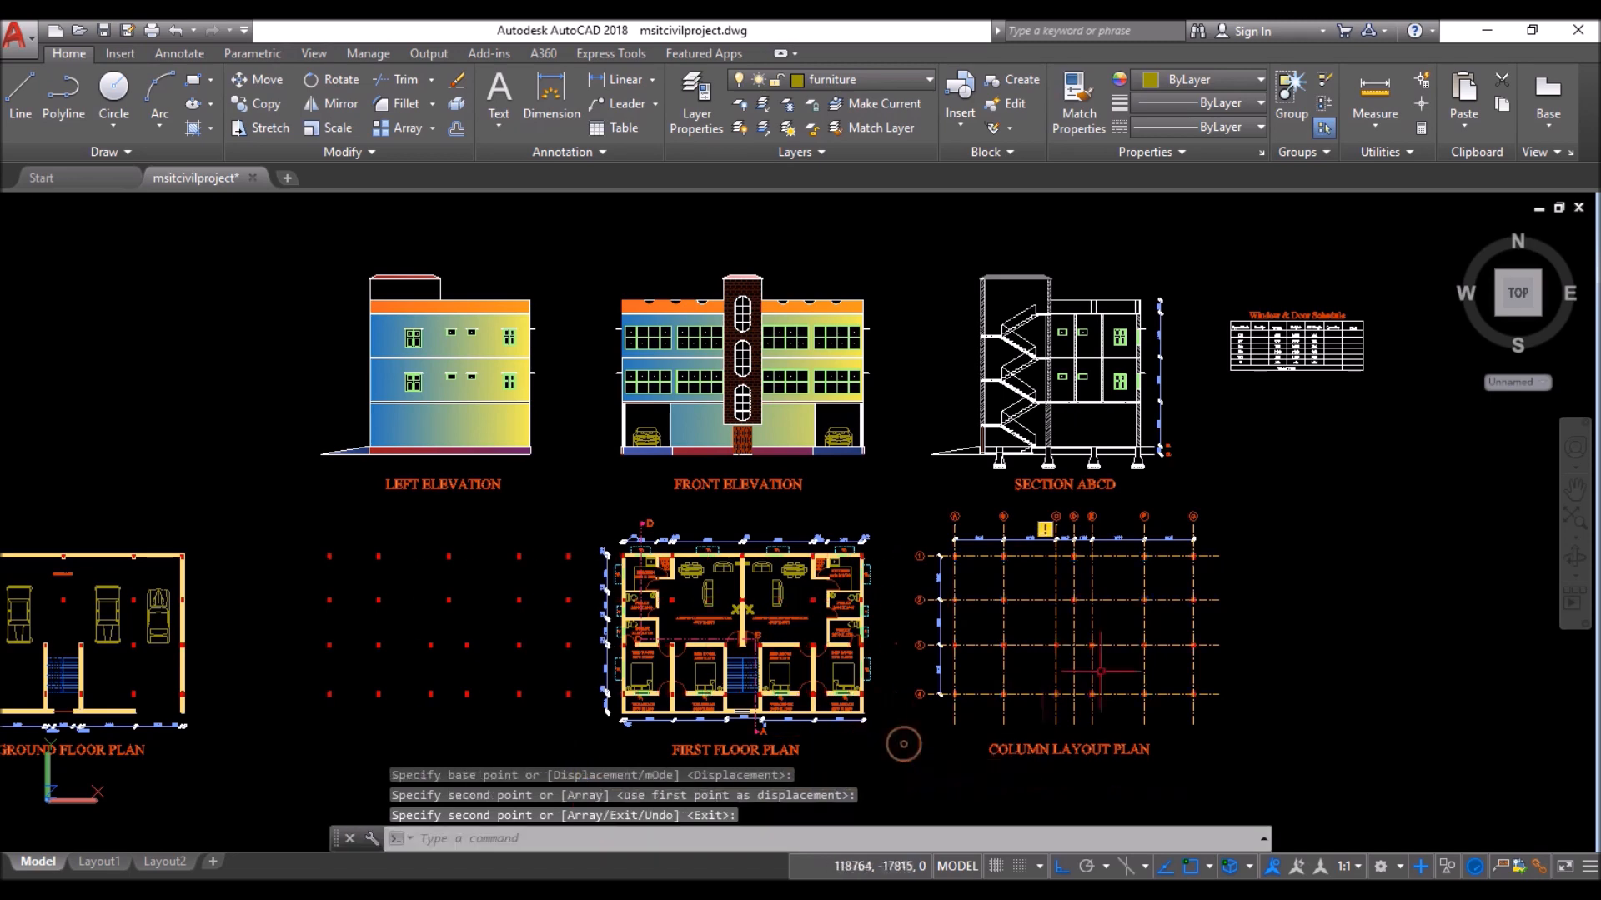
- Make the wall layer current
{"action": "scroll", "coordinate": [903, 740], "scroll_direction": "down", "scroll_amount": 2}
{"action": "scroll", "coordinate": [737, 580], "scroll_direction": "up", "scroll_amount": 3}
{"action": "scroll", "coordinate": [1127, 523], "scroll_direction": "up", "scroll_amount": 4}
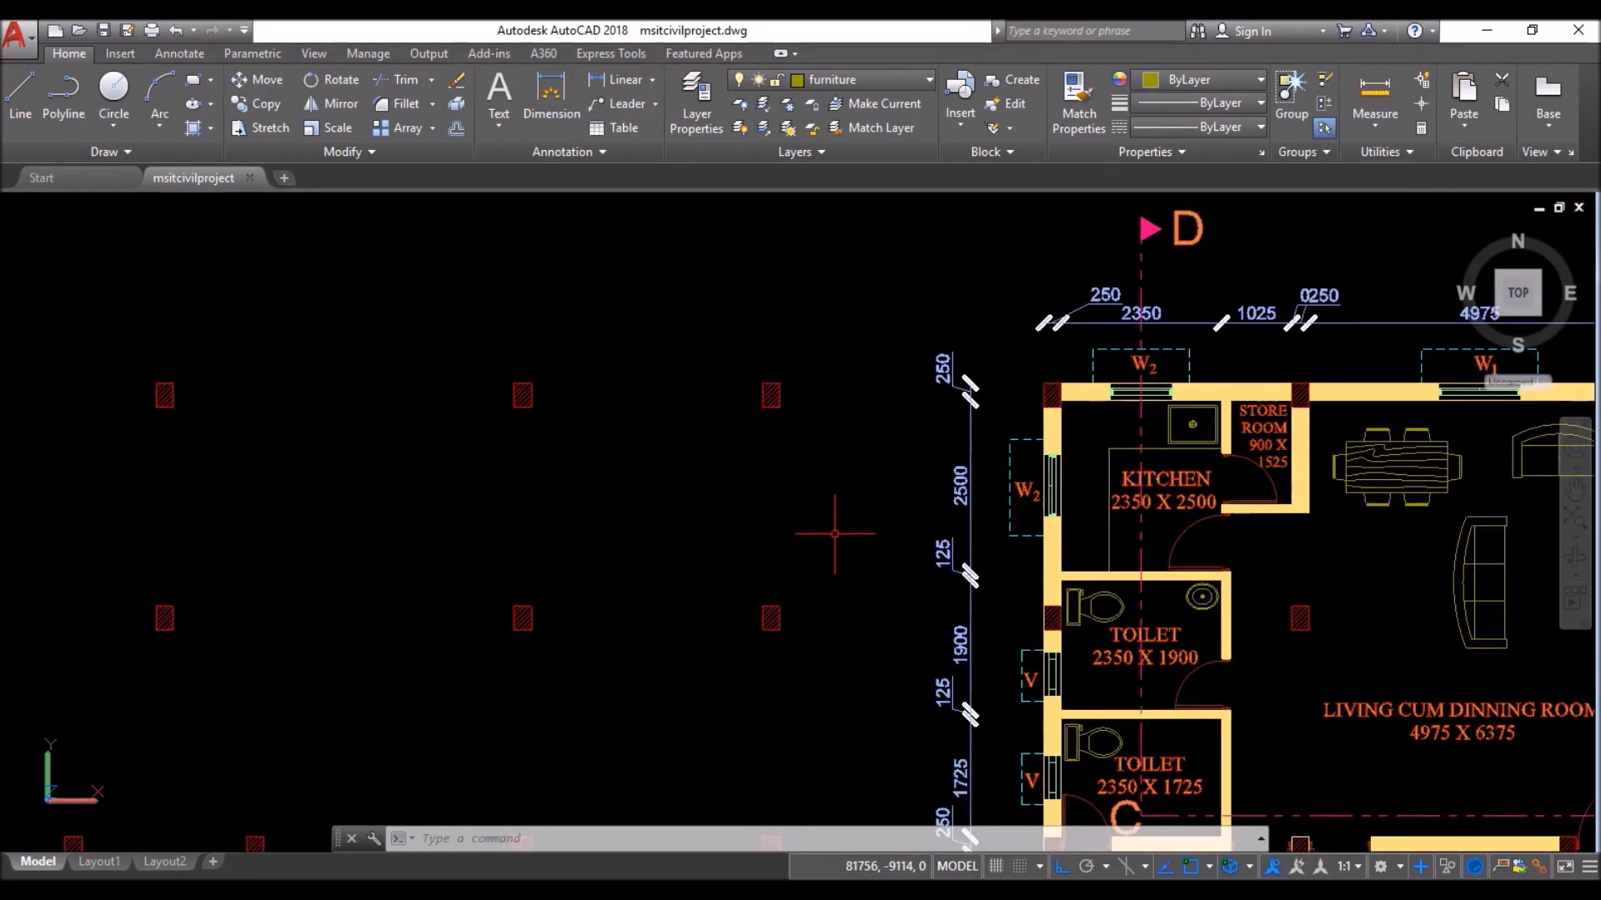
{"action": "left_click", "coordinate": [890, 80]}
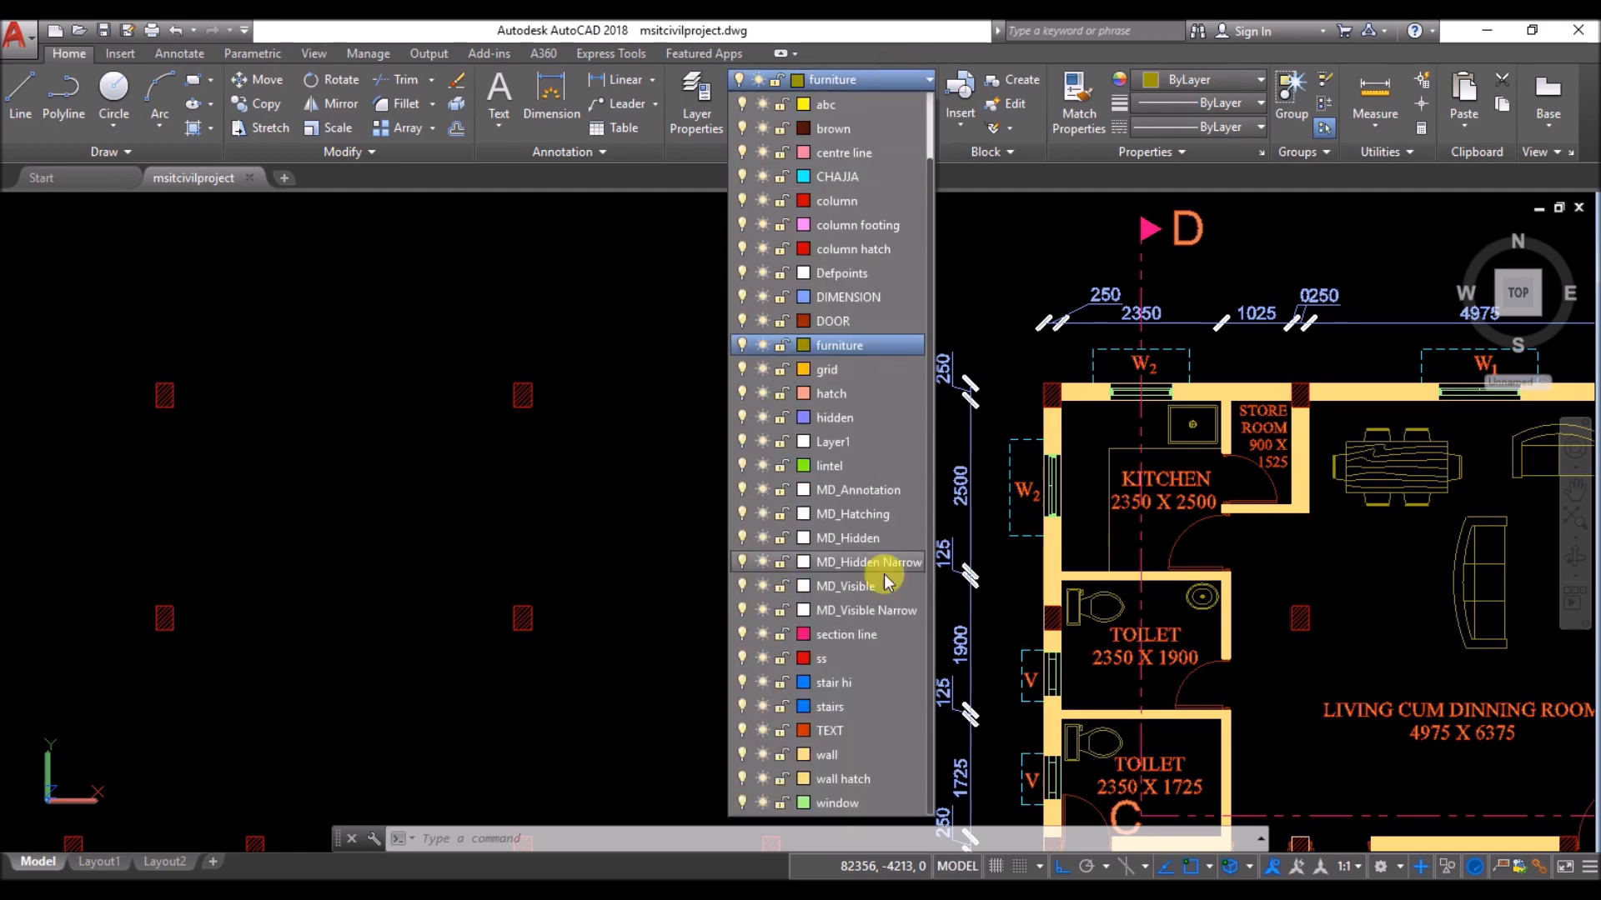
{"action": "left_click", "coordinate": [847, 755]}
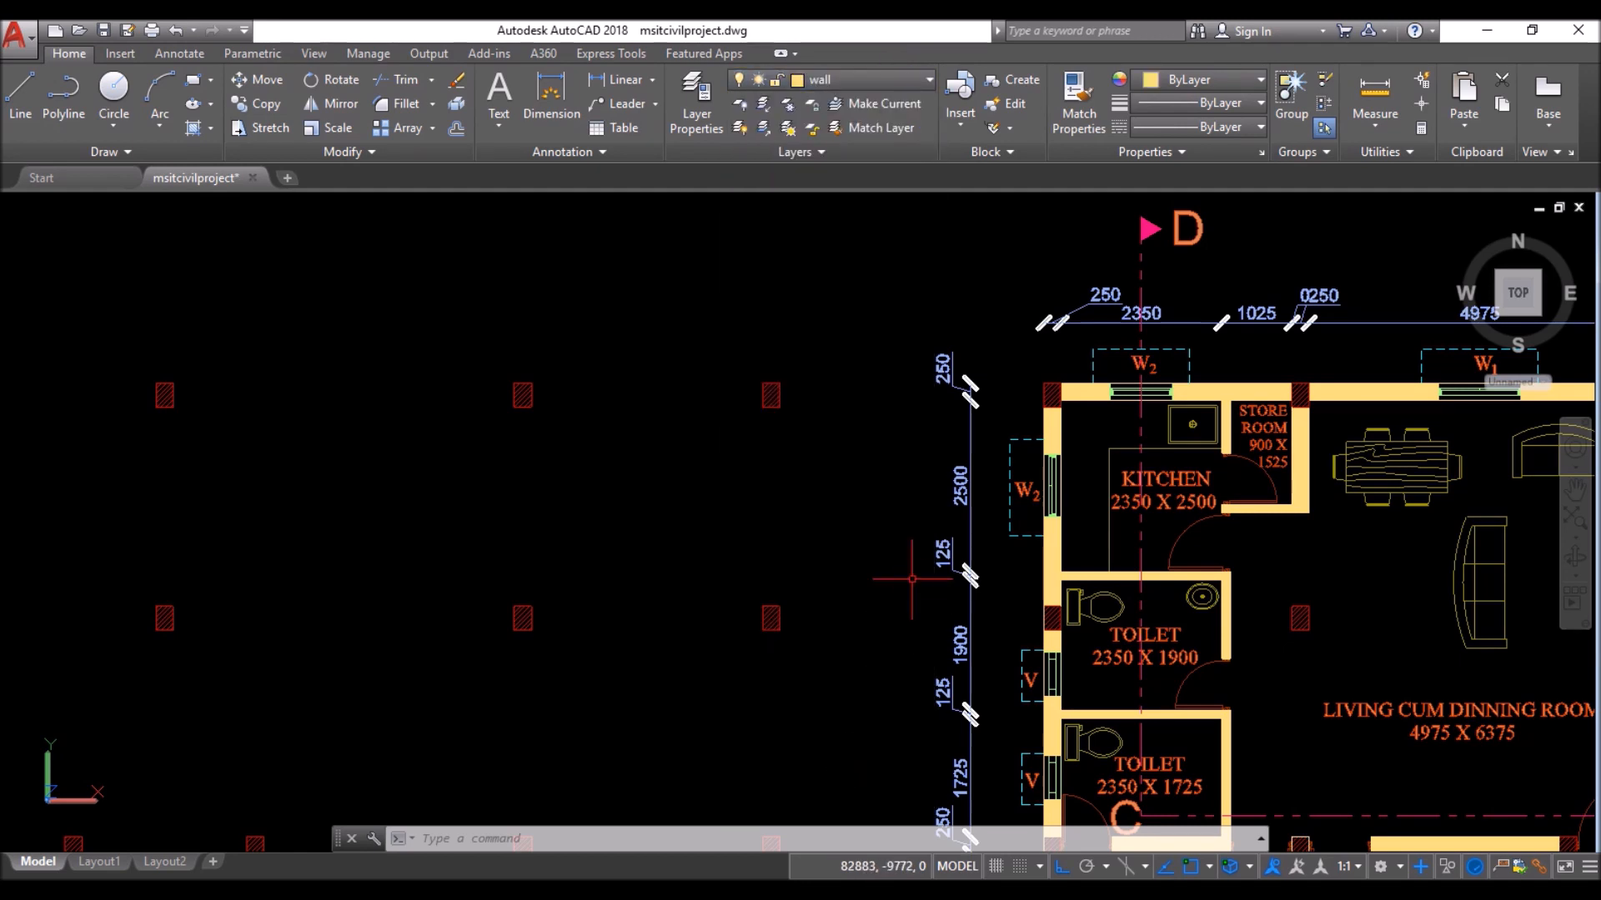
- Draw a 2350 by 2500 kitchen rectangle starting 250 below the upper-right corner of the second column in the copied grid's top row
{"action": "type", "text": "rec"}
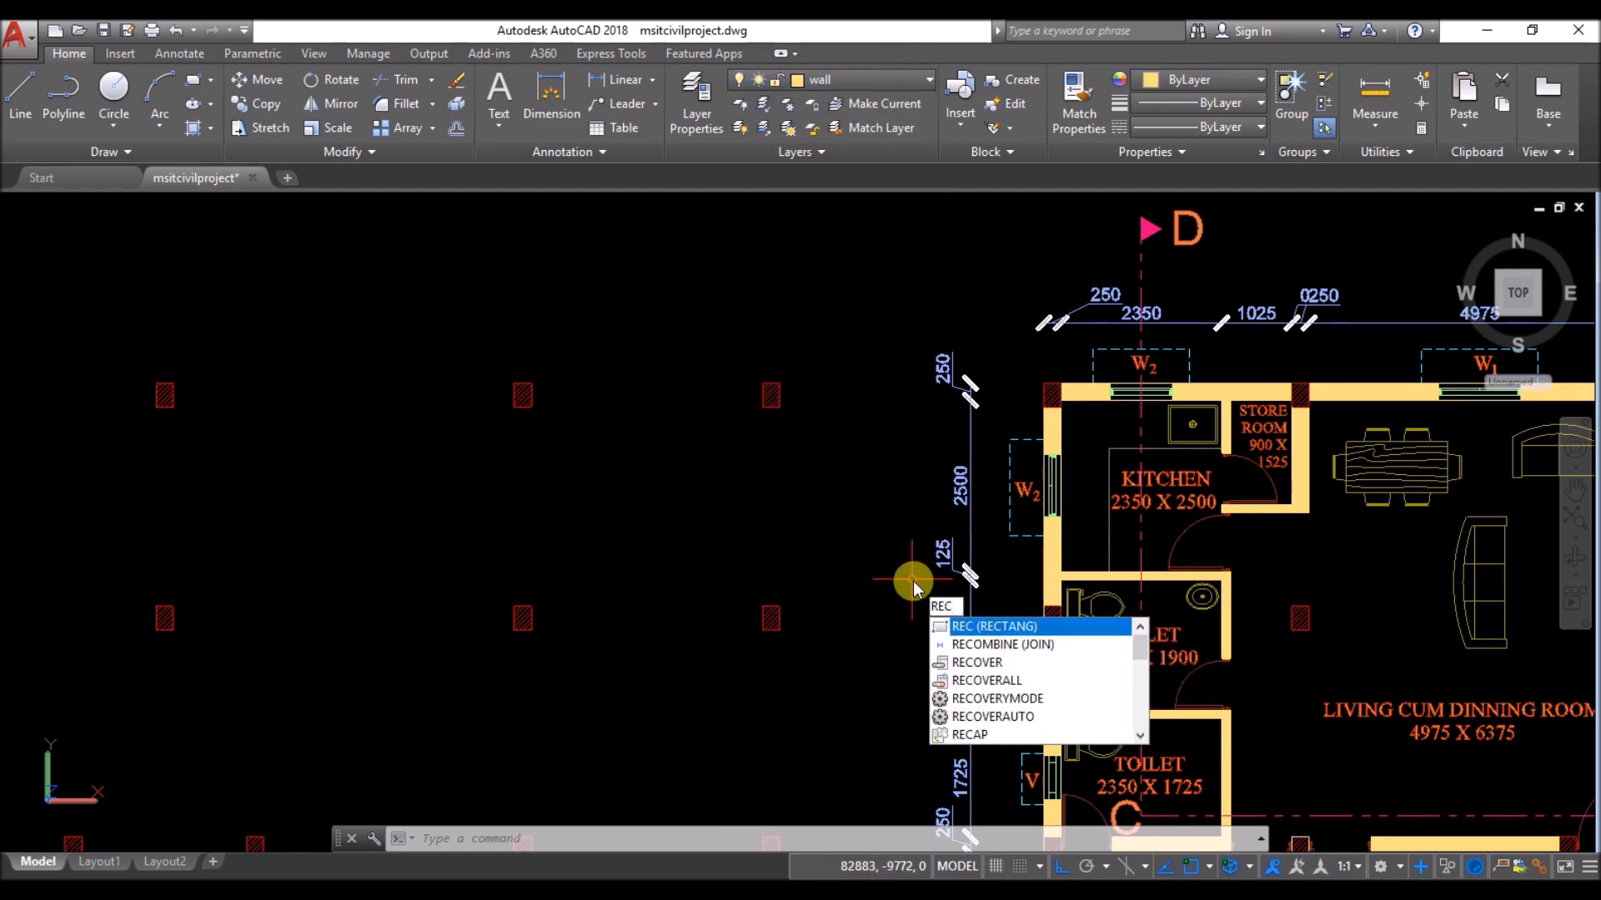
{"action": "key", "text": "Return"}
{"action": "scroll", "coordinate": [107, 500], "scroll_direction": "down", "scroll_amount": 3}
{"action": "scroll", "coordinate": [79, 436], "scroll_direction": "up", "scroll_amount": 5}
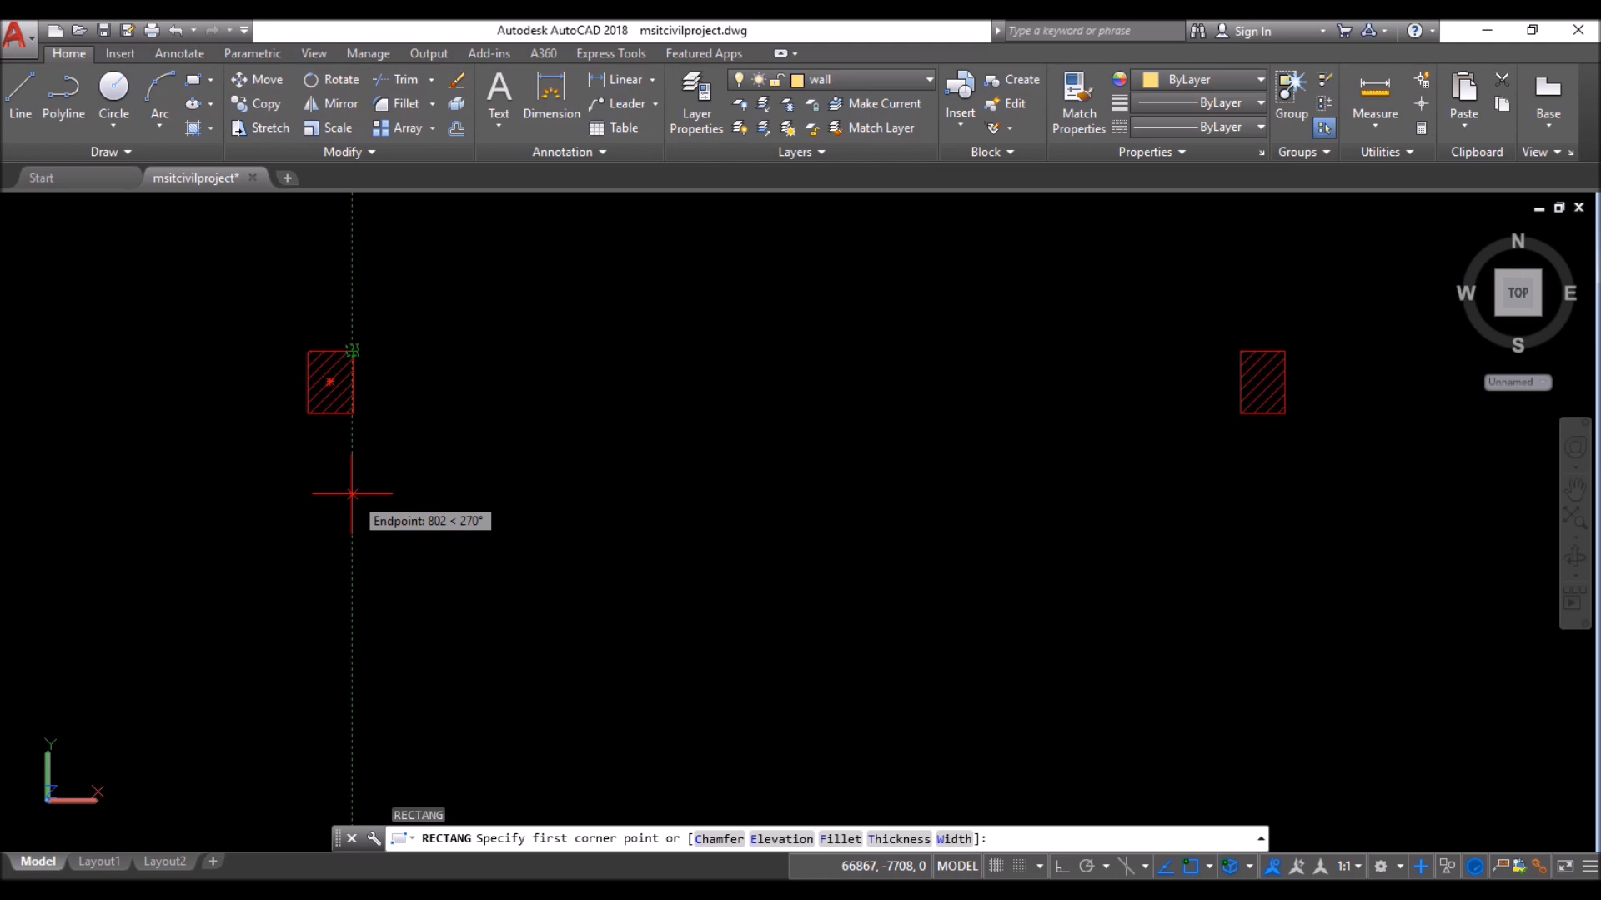
{"action": "type", "text": "25"}
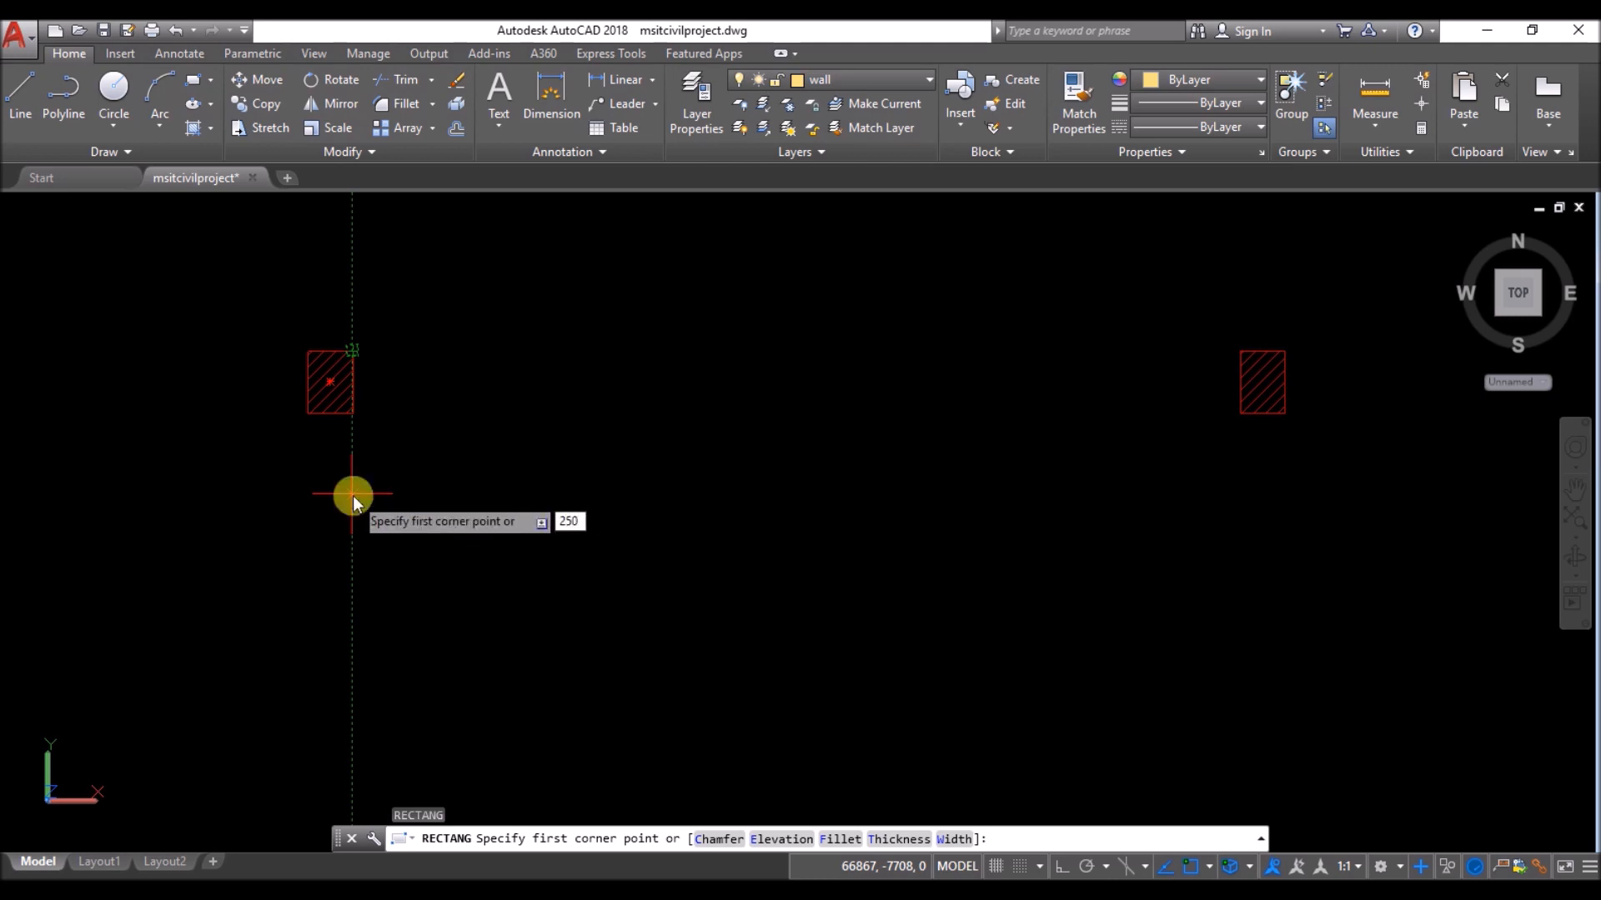
{"action": "type", "text": "0"}
{"action": "key", "text": "Return"}
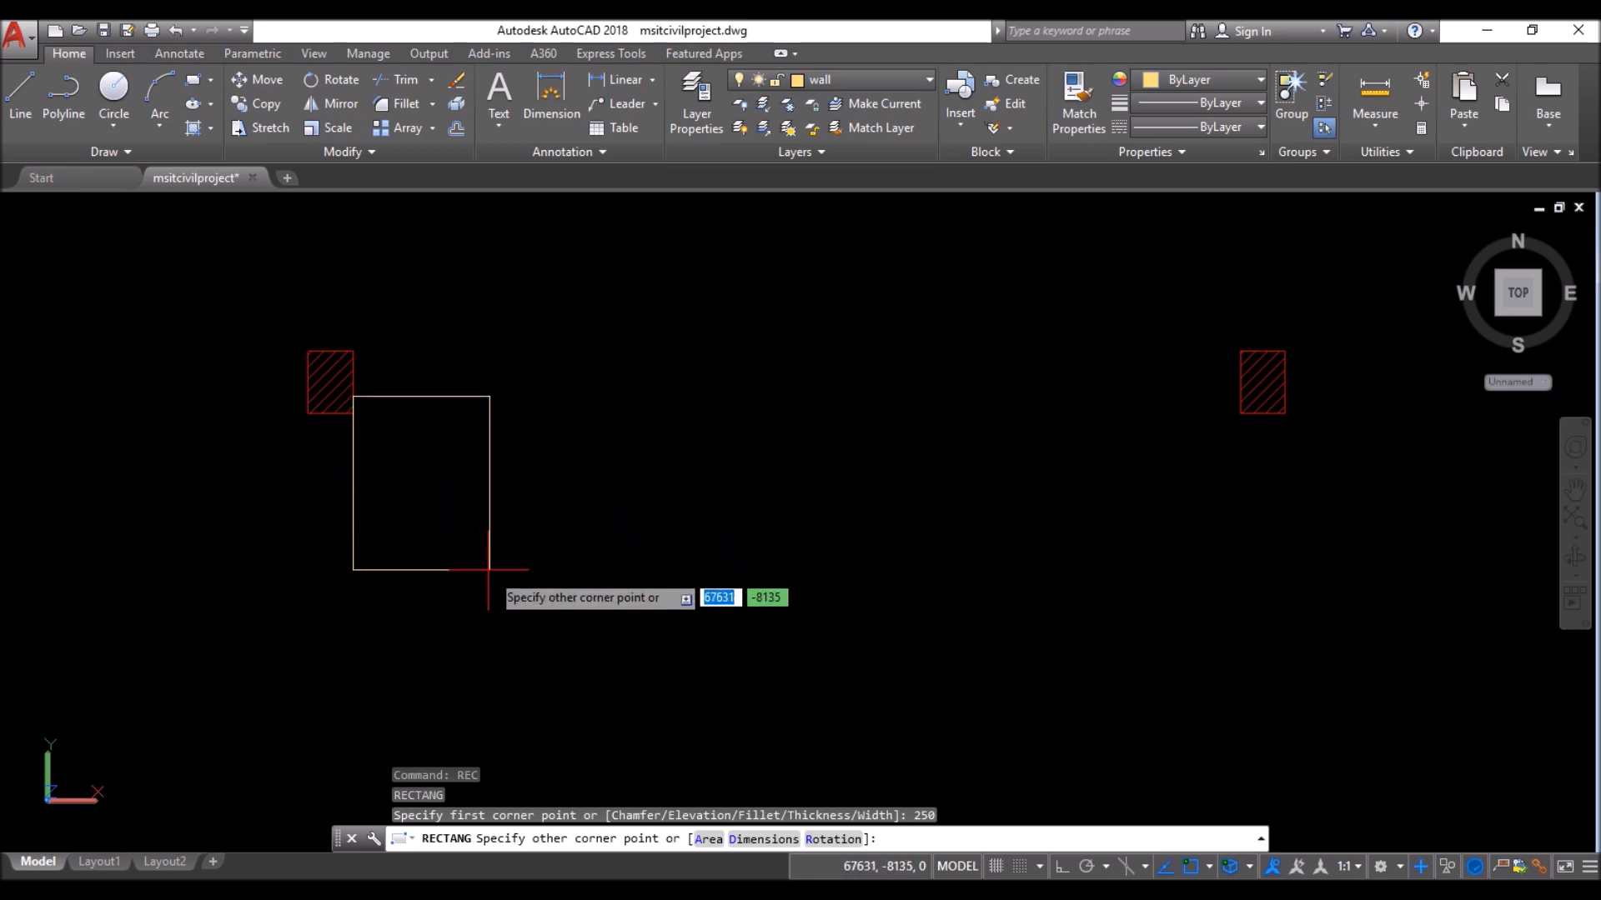
{"action": "left_click", "coordinate": [763, 838]}
{"action": "scroll", "coordinate": [284, 442], "scroll_direction": "down", "scroll_amount": 4}
{"action": "scroll", "coordinate": [892, 500], "scroll_direction": "up", "scroll_amount": 6}
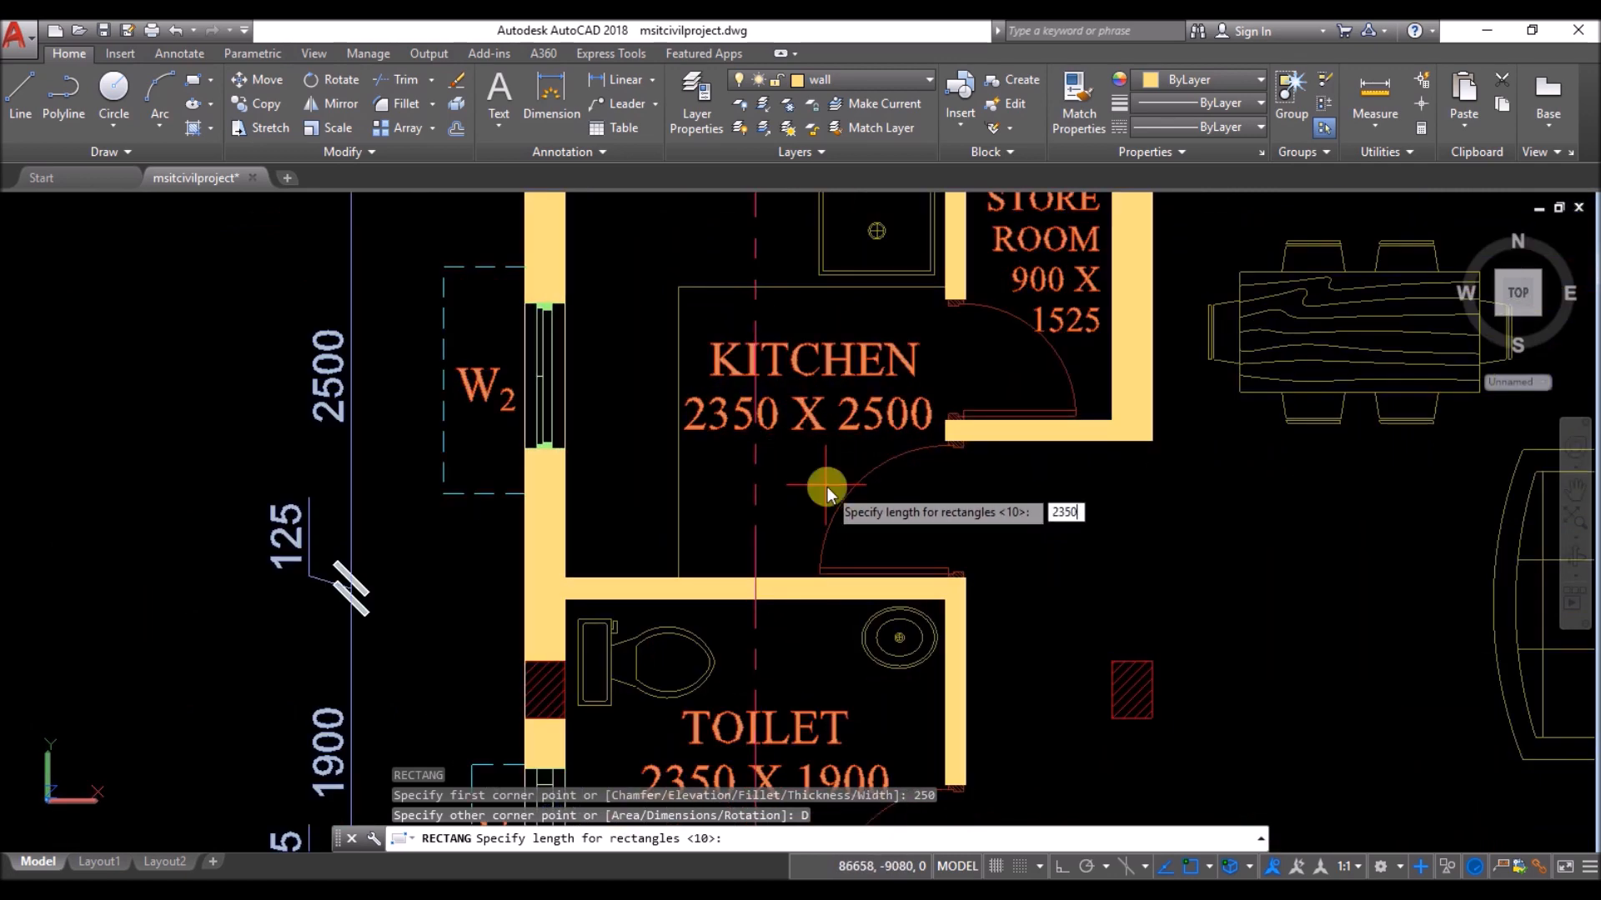
{"action": "type", "text": "2350"}
{"action": "key", "text": "Return"}
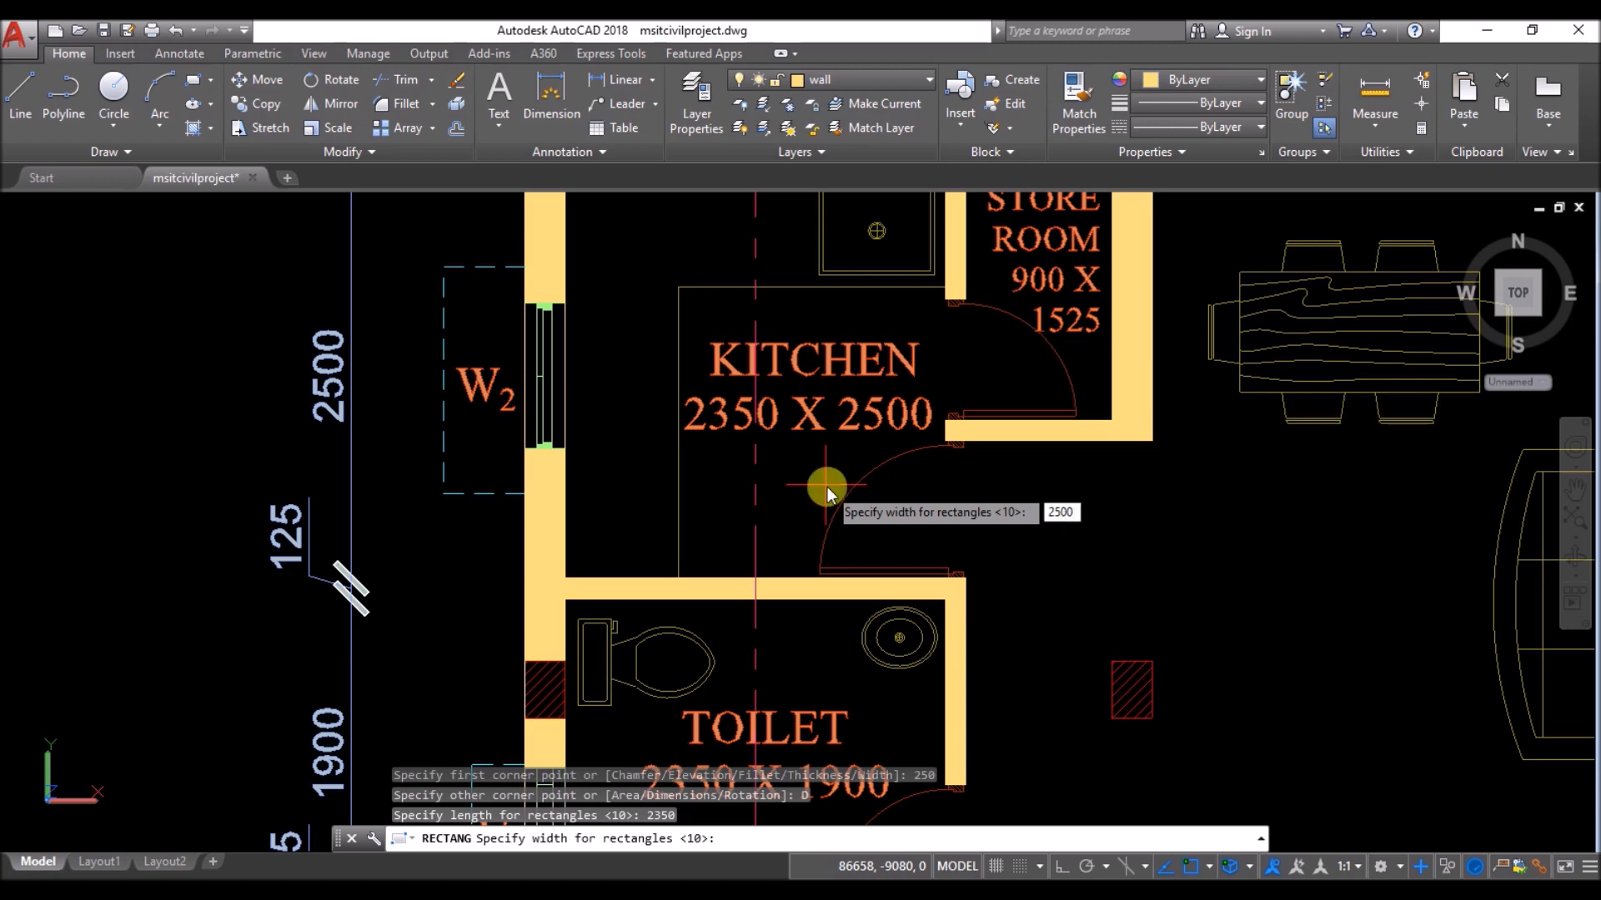
{"action": "key", "text": "Return"}
{"action": "scroll", "coordinate": [825, 491], "scroll_direction": "down", "scroll_amount": 8}
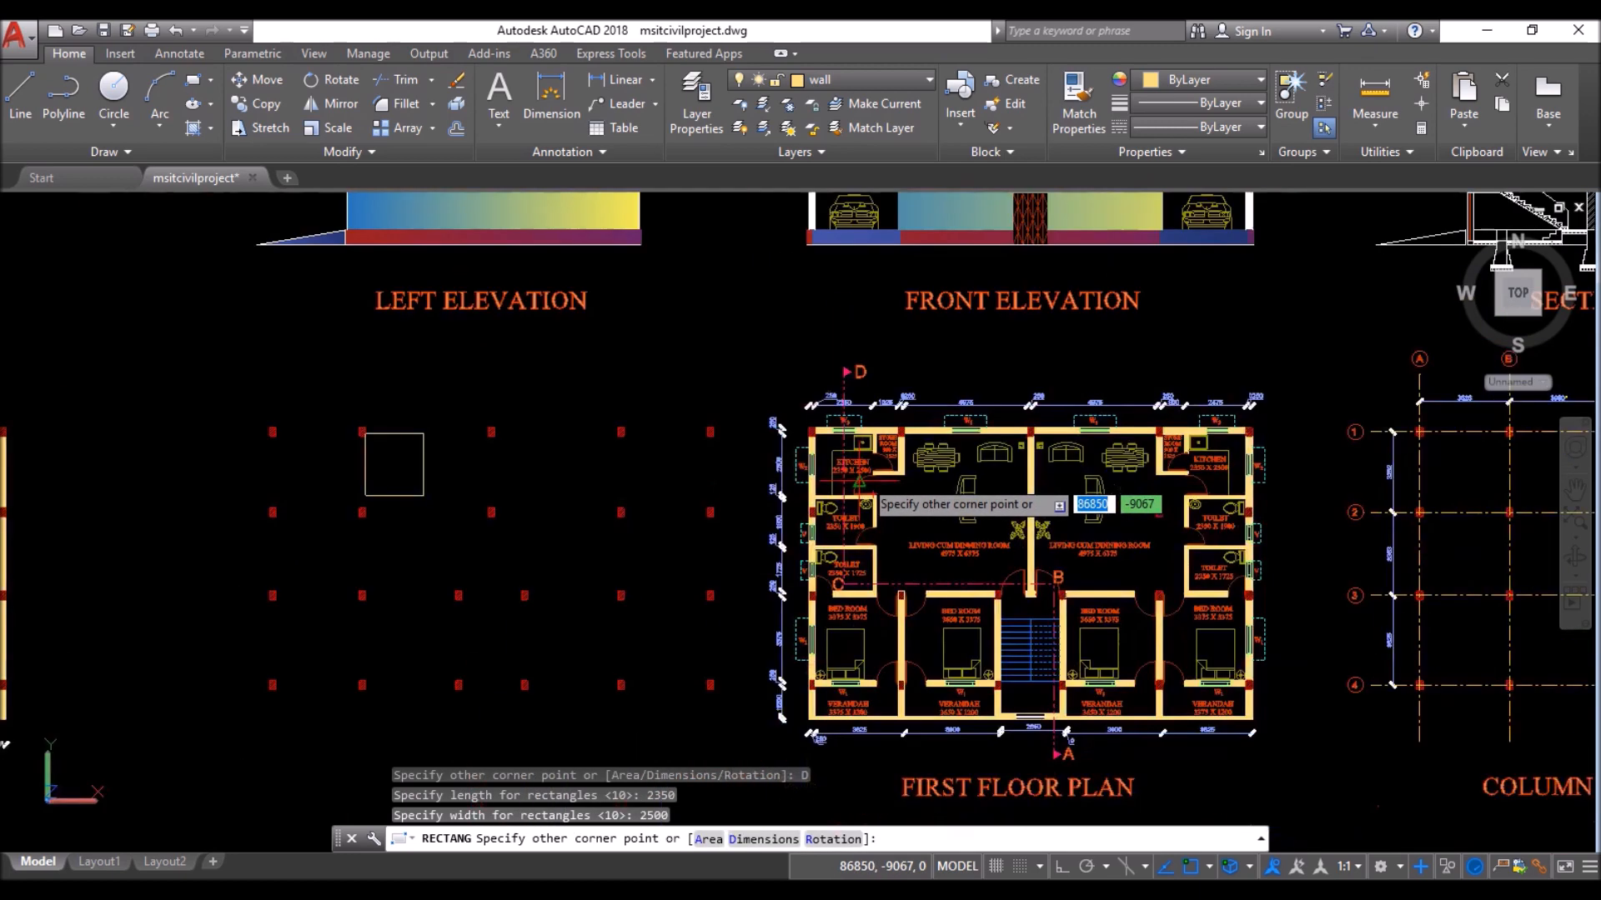
{"action": "left_click", "coordinate": [475, 550]}
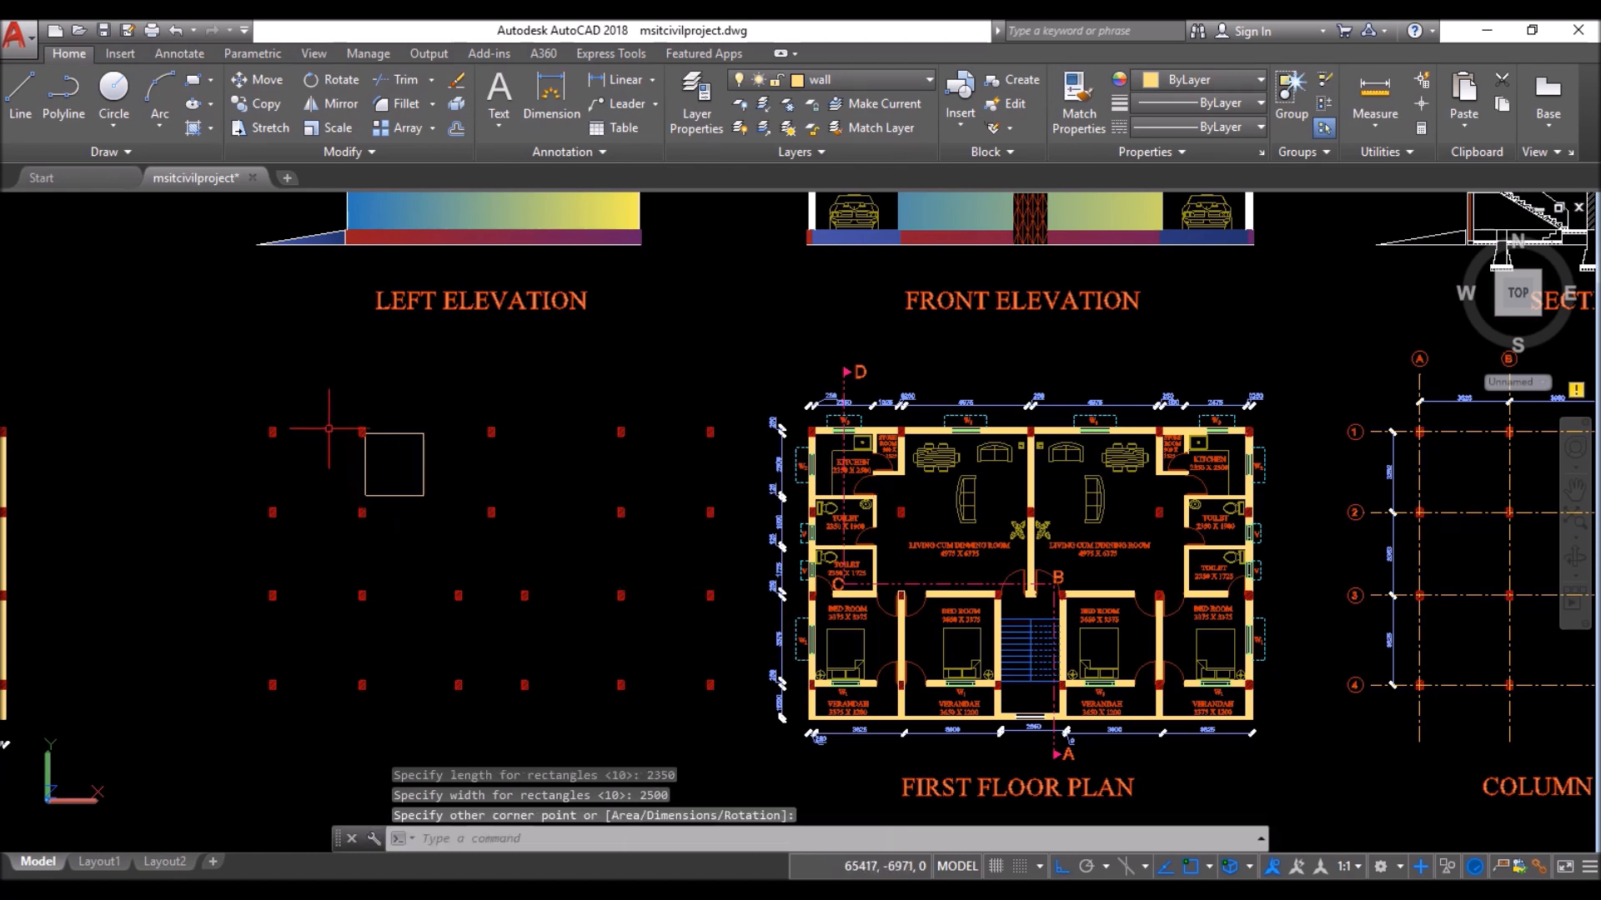
- Move the kitchen rectangle from the second top-row column to the matching position at the first column, using the columns' corners as reference points
{"action": "scroll", "coordinate": [295, 456], "scroll_direction": "up", "scroll_amount": 5}
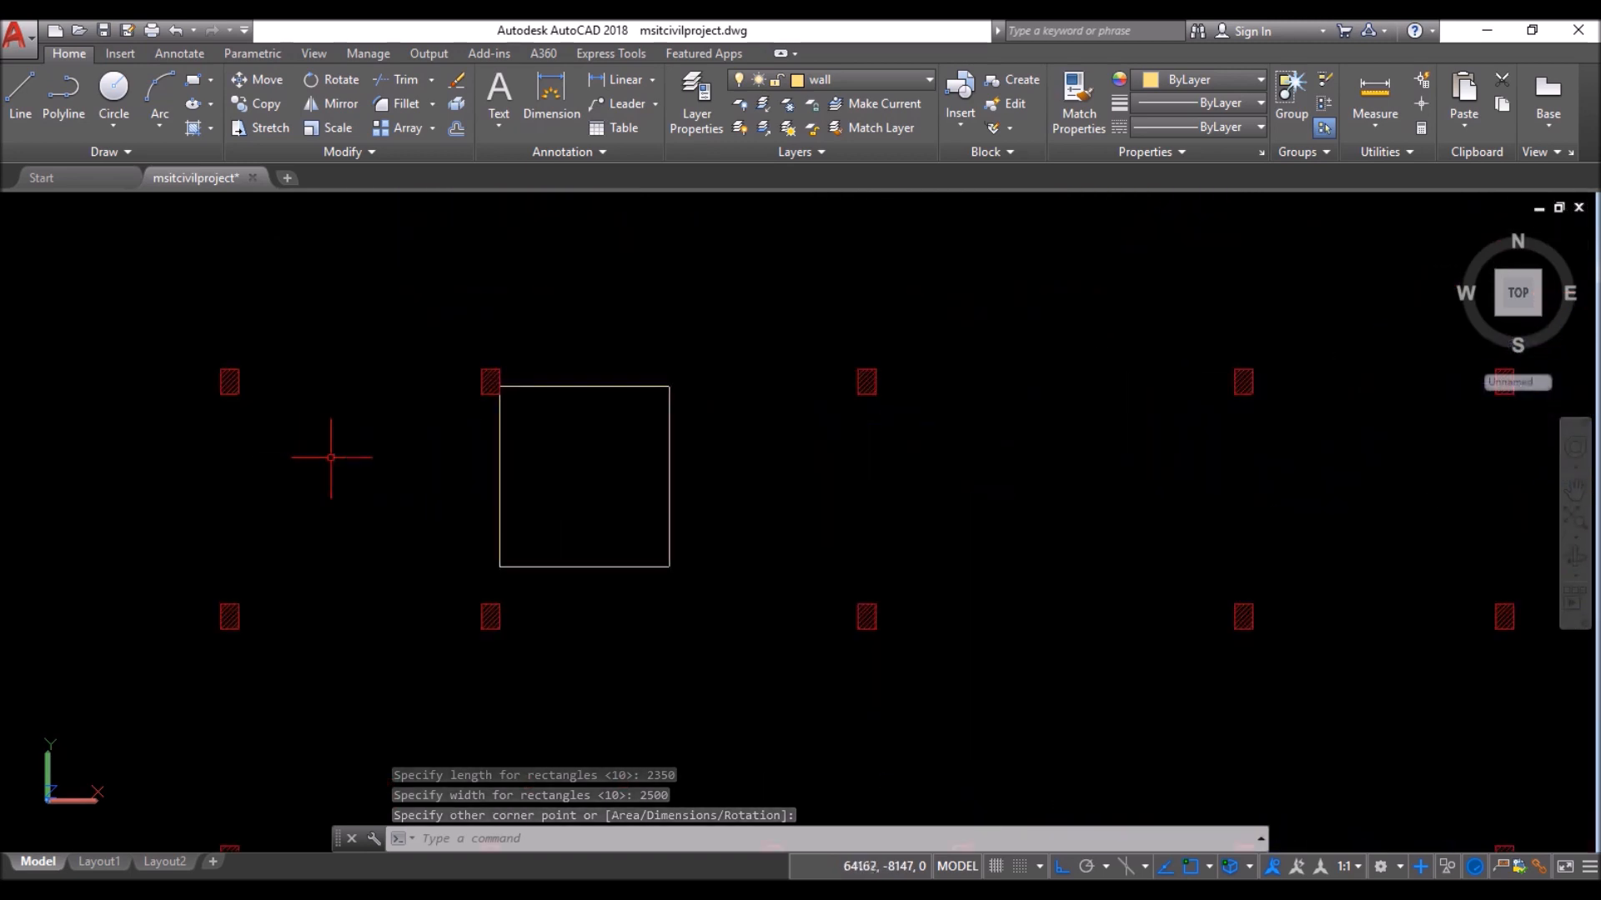
{"action": "left_click", "coordinate": [575, 475]}
{"action": "left_click", "coordinate": [408, 525]}
{"action": "type", "text": "m"}
{"action": "key", "text": "Return"}
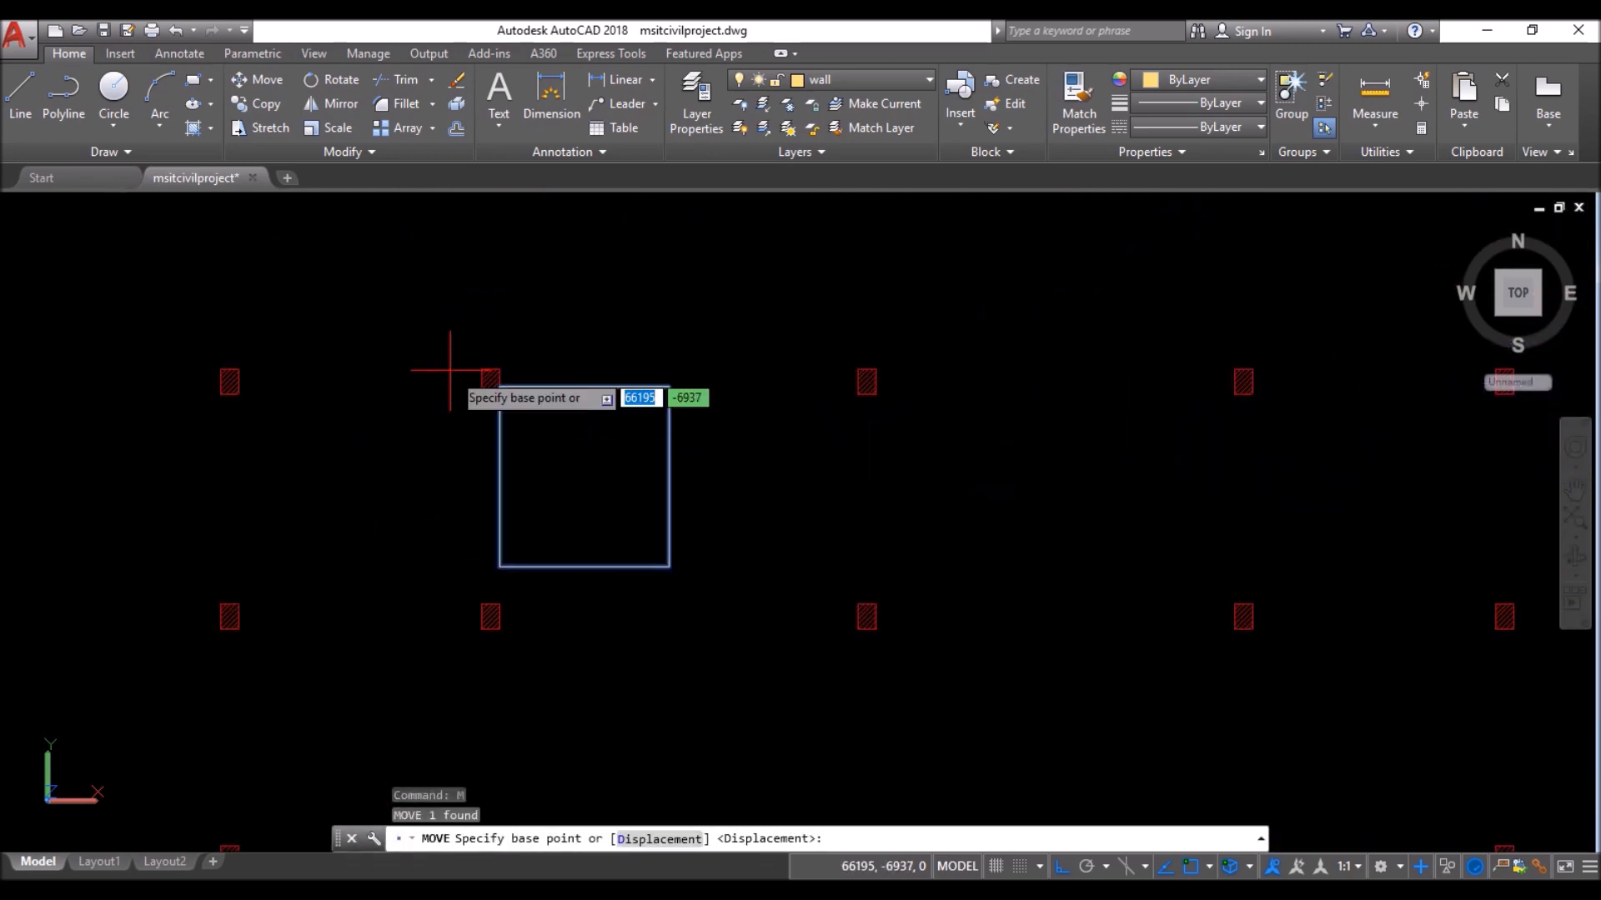
{"action": "left_click", "coordinate": [482, 367]}
{"action": "left_click", "coordinate": [219, 368]}
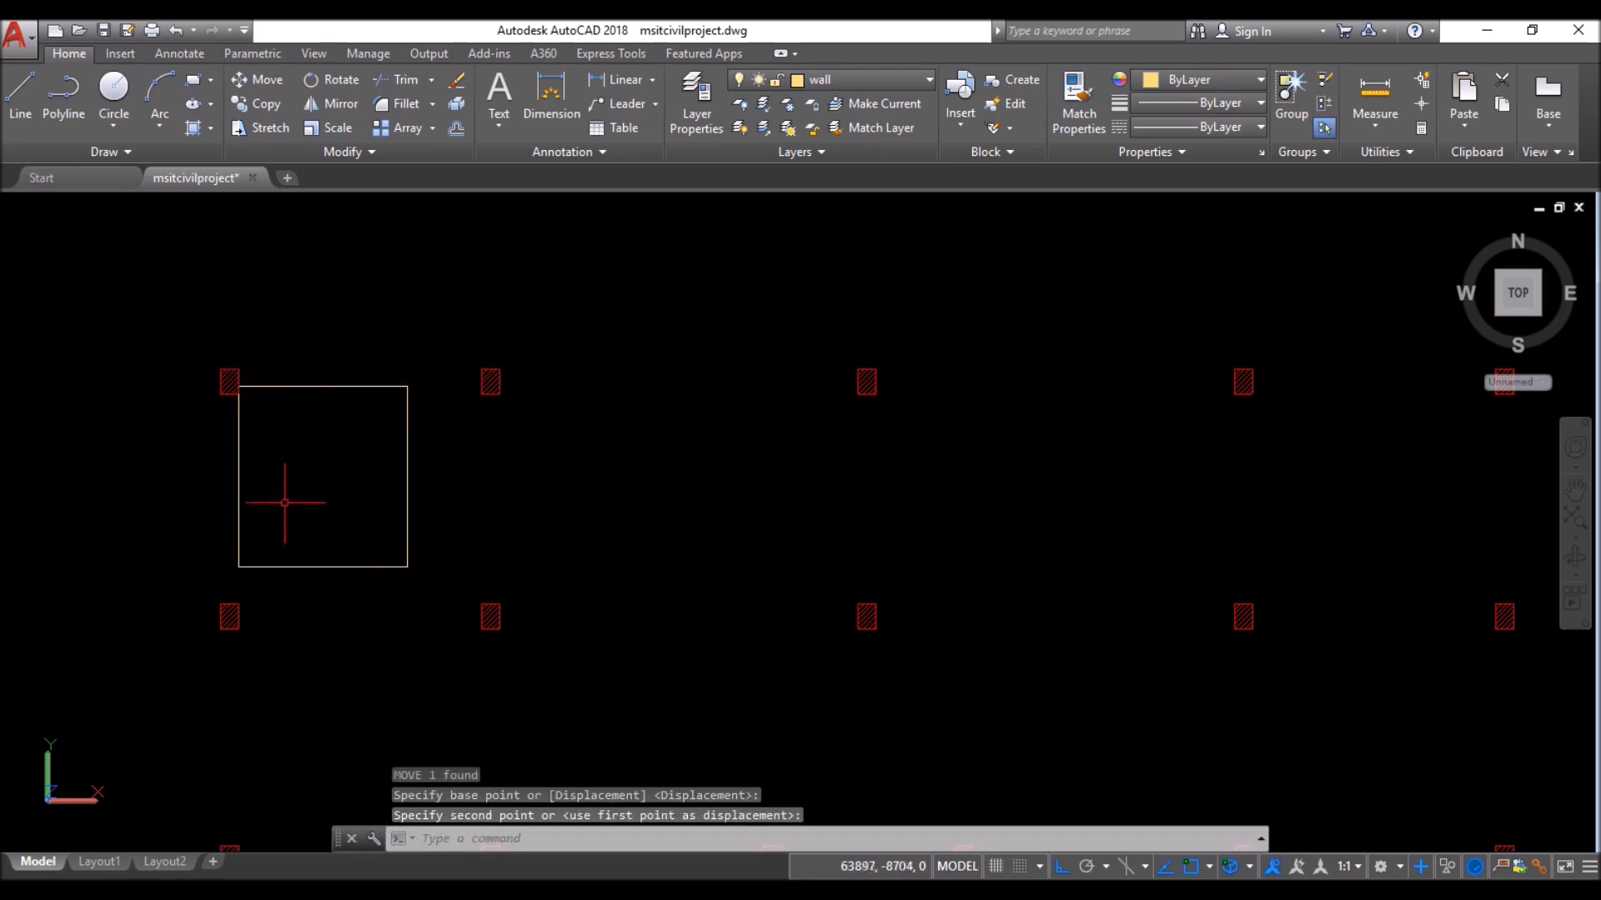
- Start a rectangle for the store room 125 to the right of the kitchen rectangle's upper-right corner
{"action": "scroll", "coordinate": [422, 447], "scroll_direction": "down", "scroll_amount": 6}
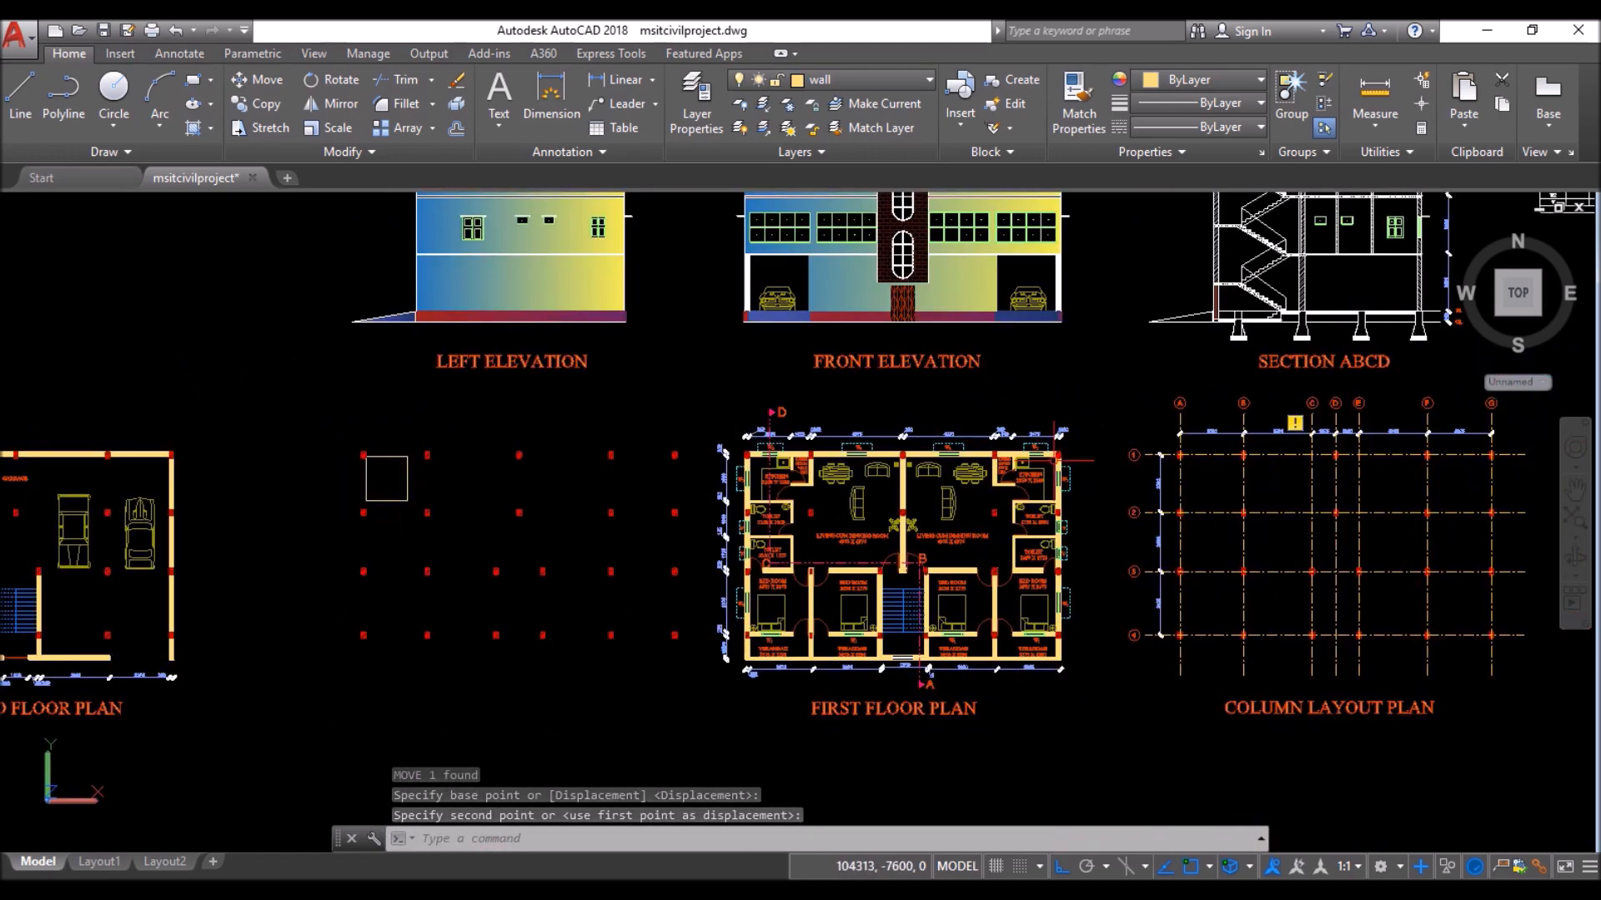
{"action": "scroll", "coordinate": [762, 392], "scroll_direction": "up", "scroll_amount": 1}
{"action": "scroll", "coordinate": [771, 459], "scroll_direction": "up", "scroll_amount": 6}
{"action": "scroll", "coordinate": [765, 450], "scroll_direction": "up", "scroll_amount": 2}
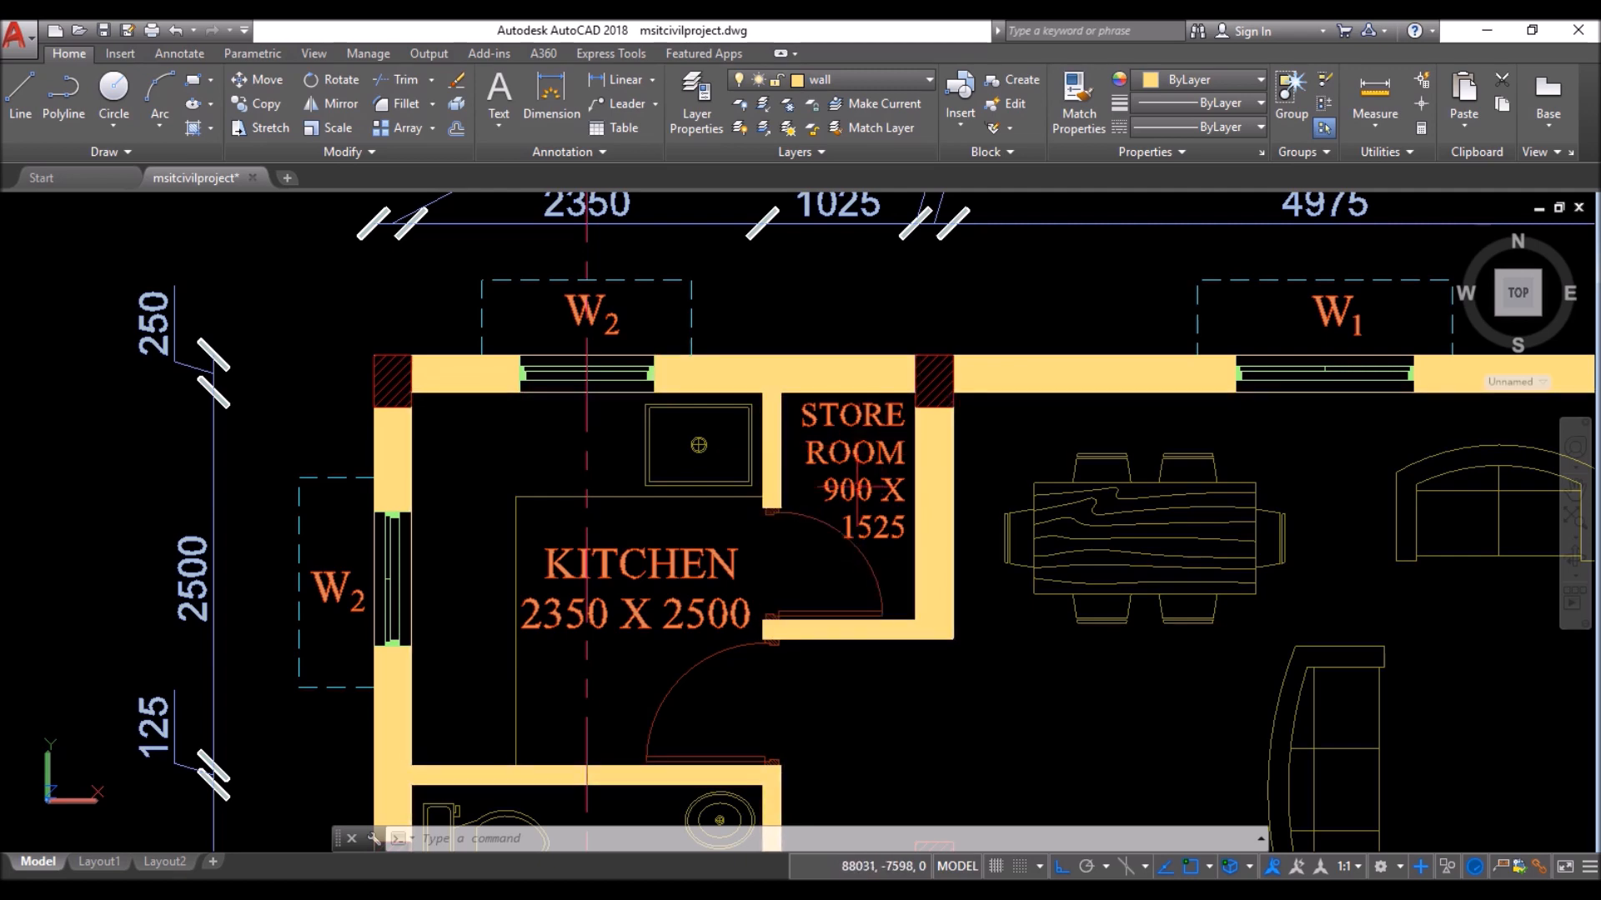
{"action": "scroll", "coordinate": [888, 458], "scroll_direction": "down", "scroll_amount": 6}
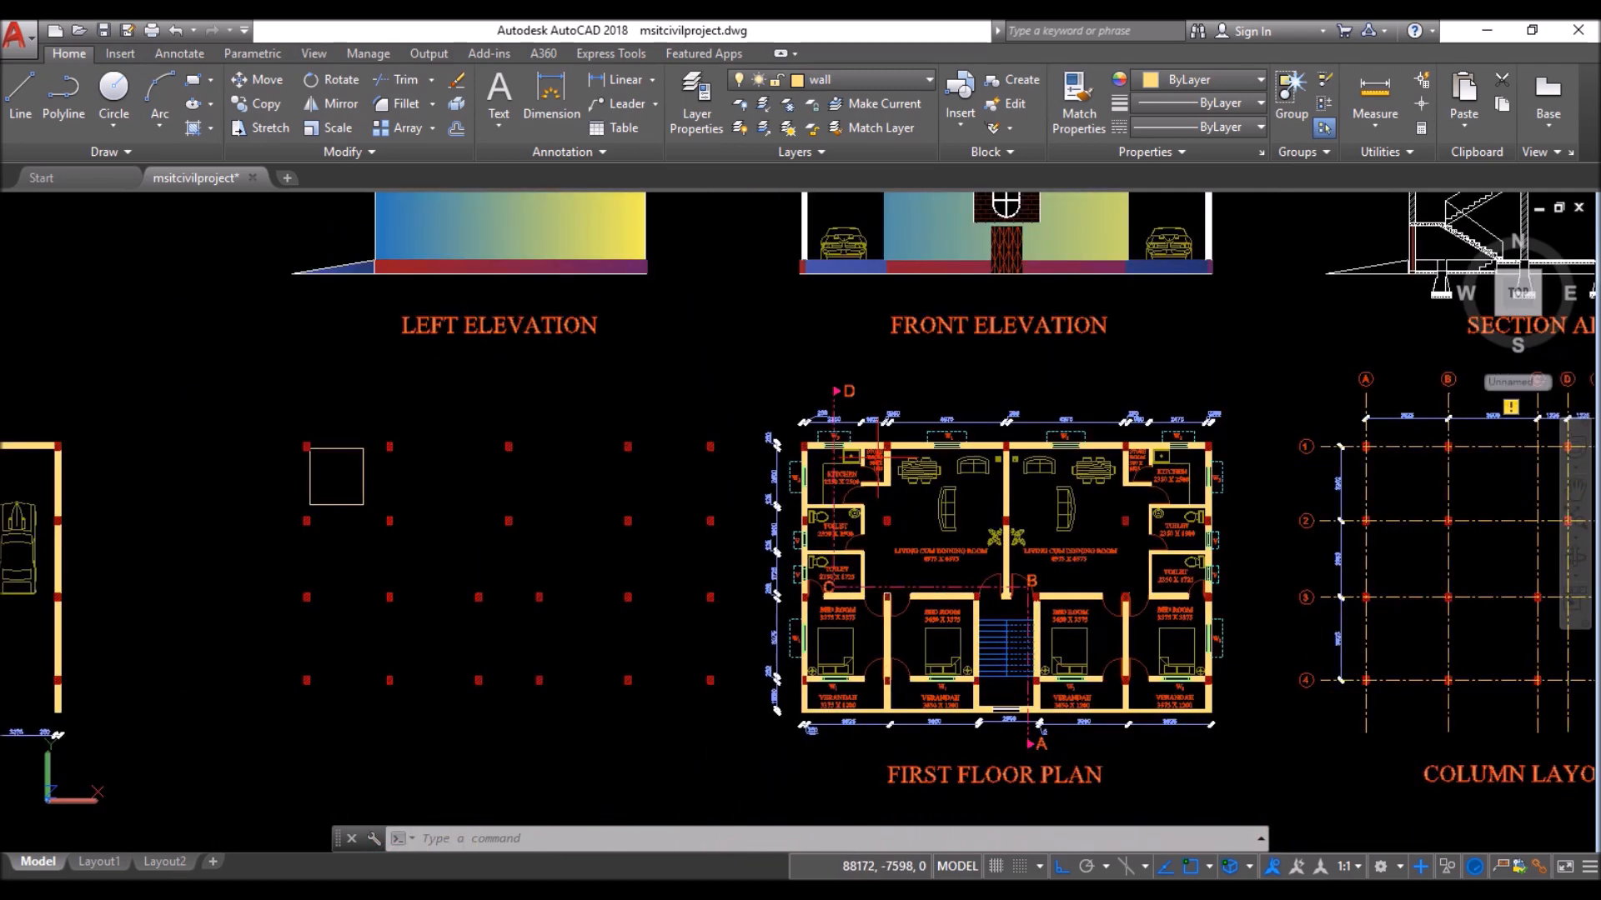
{"action": "type", "text": "c"}
{"action": "key", "text": "Return"}
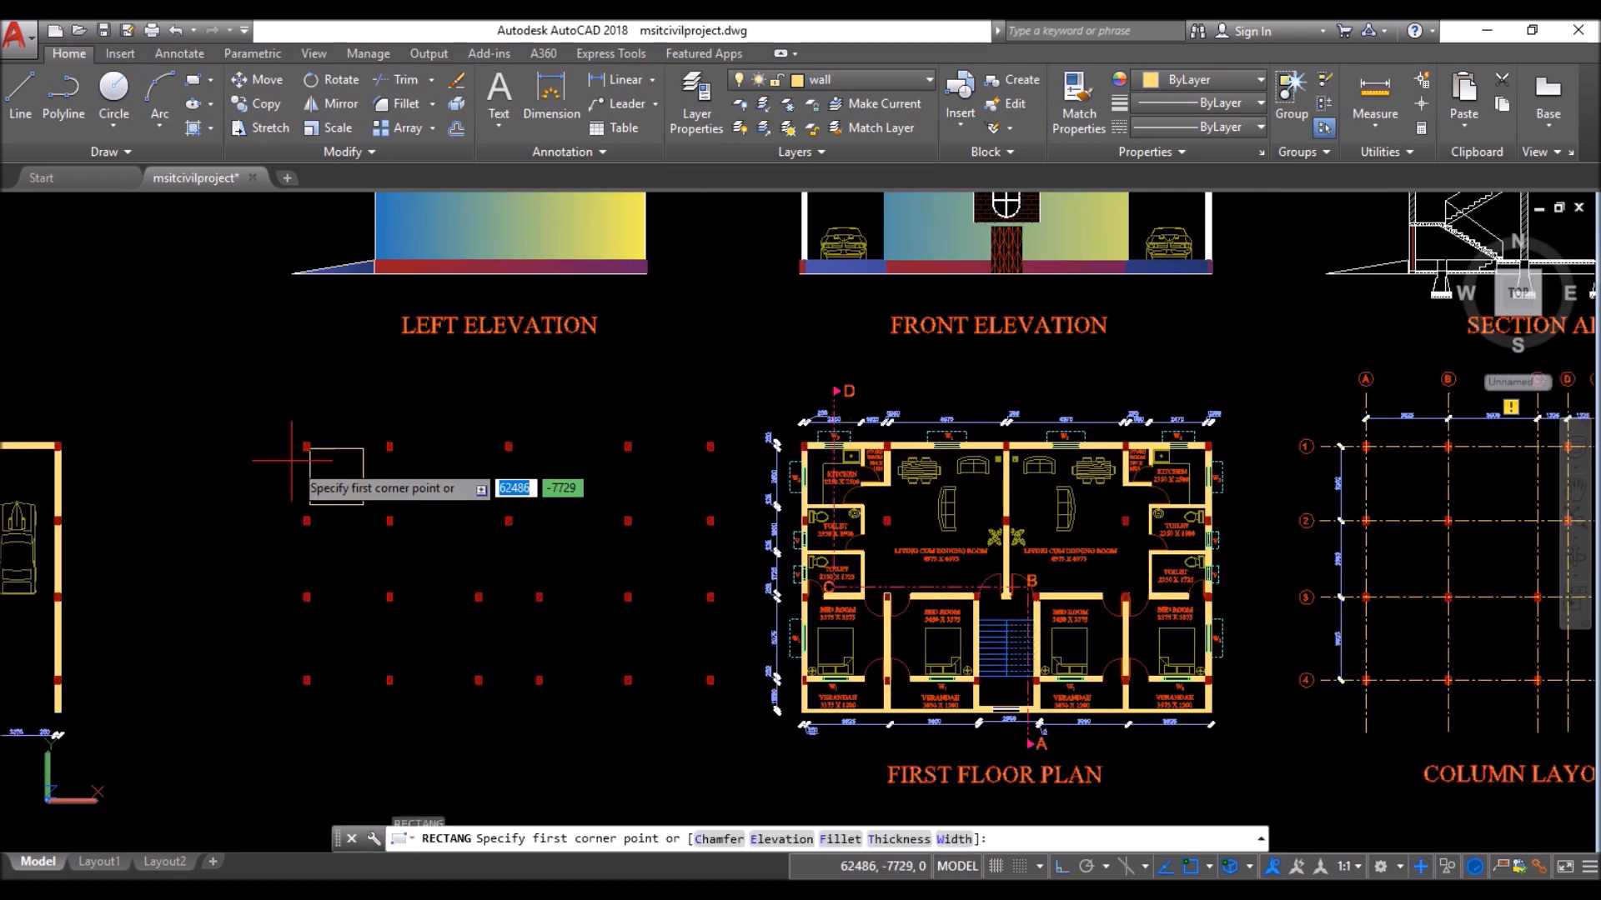
{"action": "scroll", "coordinate": [344, 461], "scroll_direction": "up", "scroll_amount": 8}
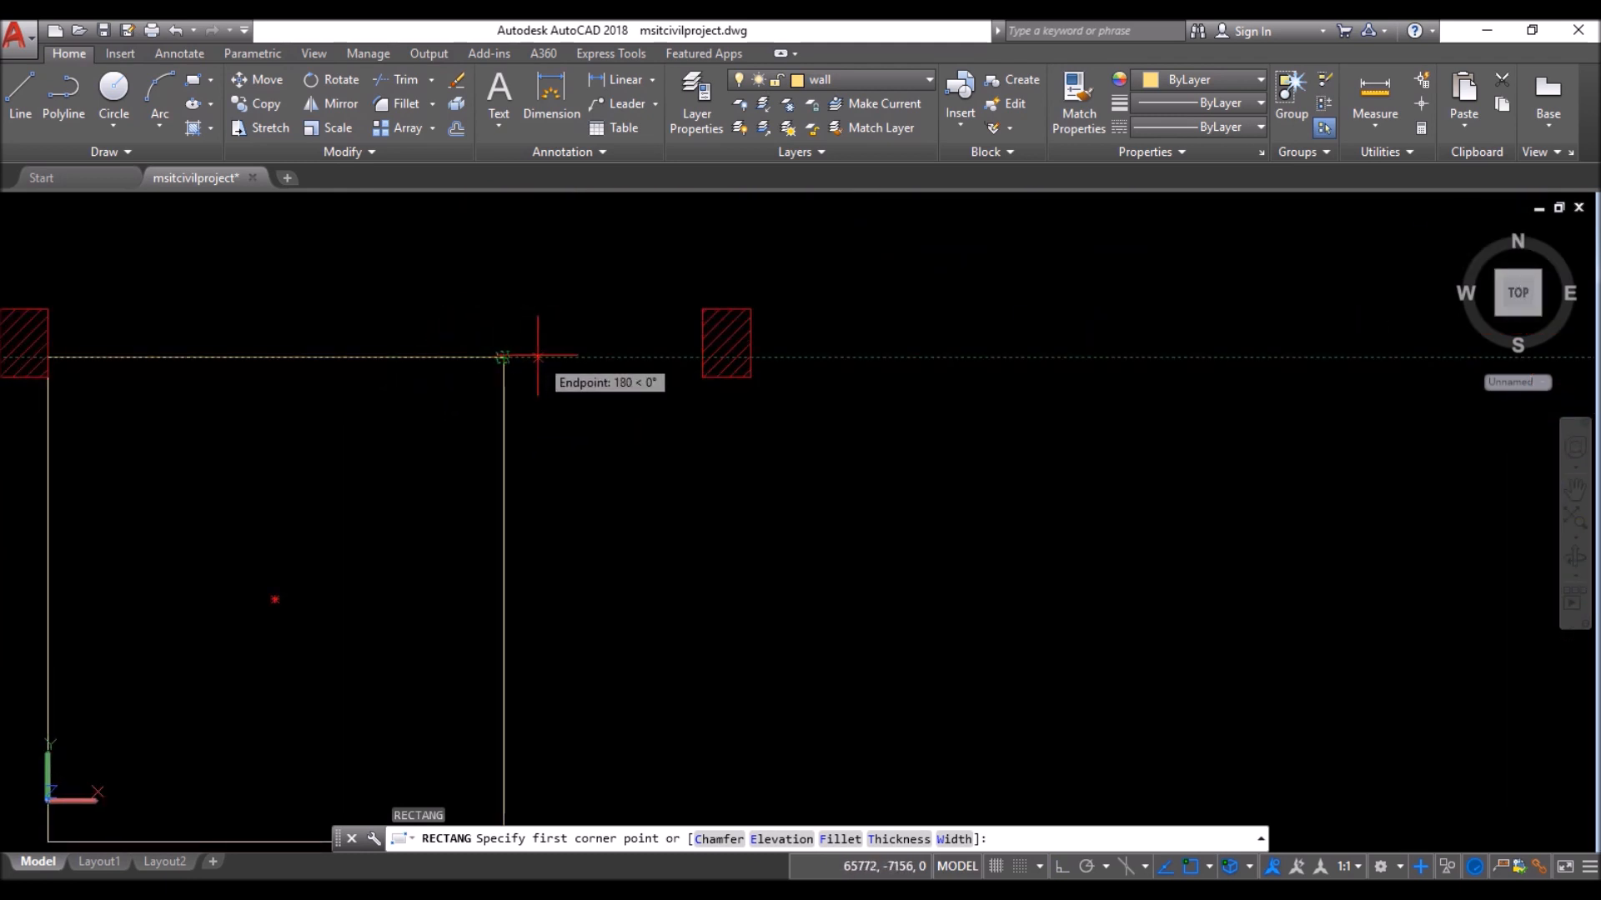
{"action": "type", "text": "125"}
{"action": "key", "text": "Return"}
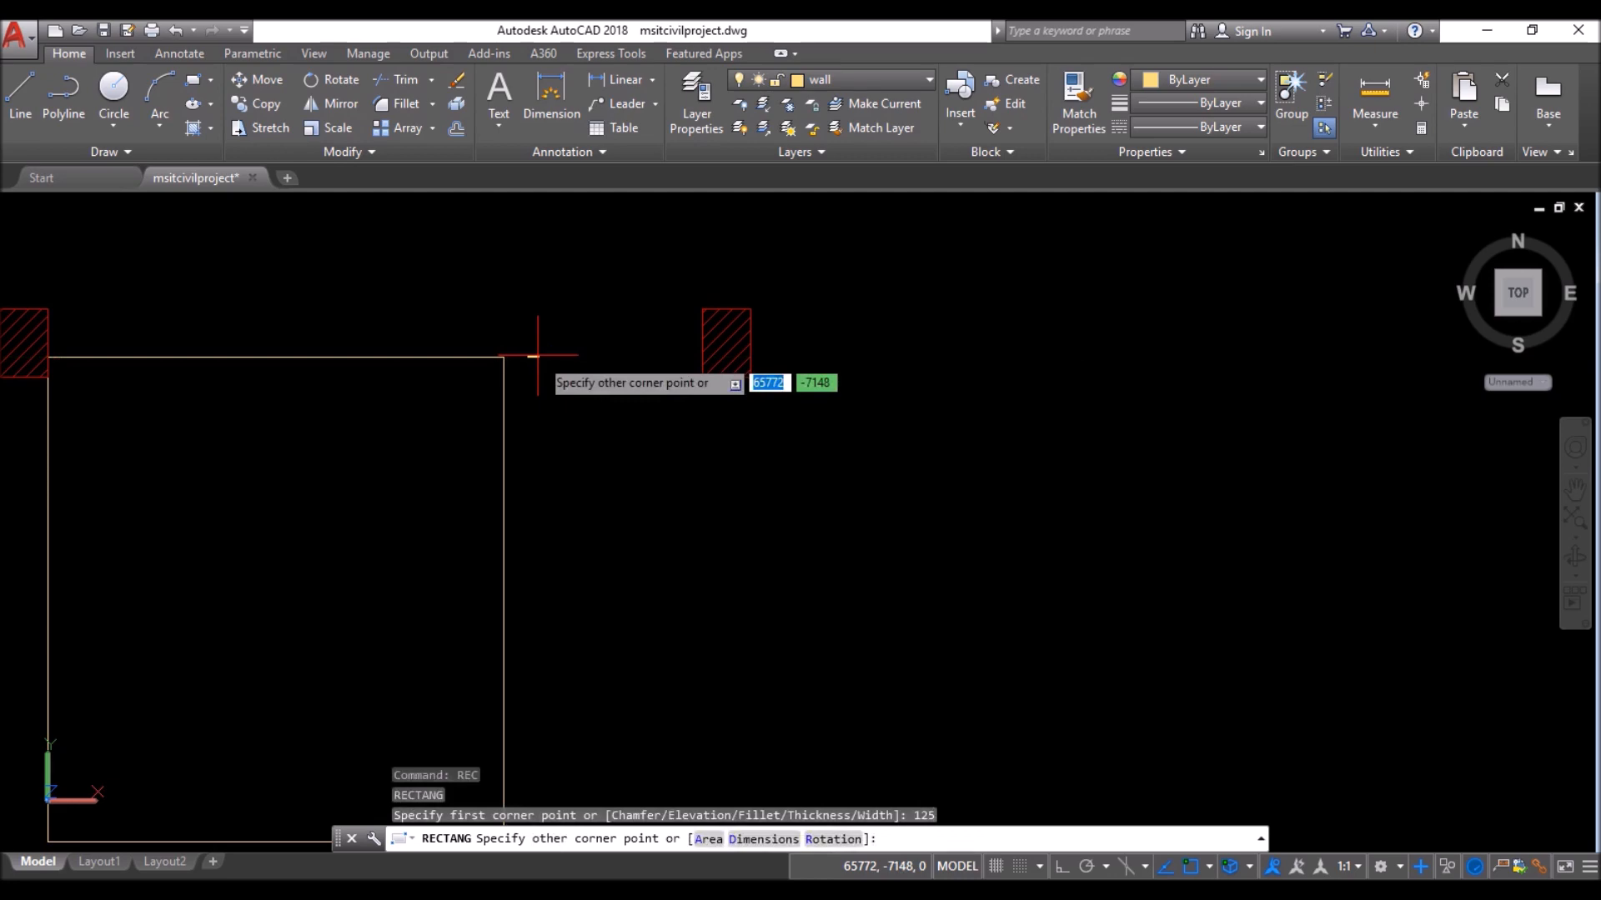
- Size the store room rectangle by dimensions, 900 long and 1525 wide, and place it extending down and to the right
{"action": "left_click", "coordinate": [763, 838]}
{"action": "scroll", "coordinate": [434, 483], "scroll_direction": "down", "scroll_amount": 5}
{"action": "scroll", "coordinate": [434, 482], "scroll_direction": "down", "scroll_amount": 4}
{"action": "scroll", "coordinate": [833, 496], "scroll_direction": "up", "scroll_amount": 8}
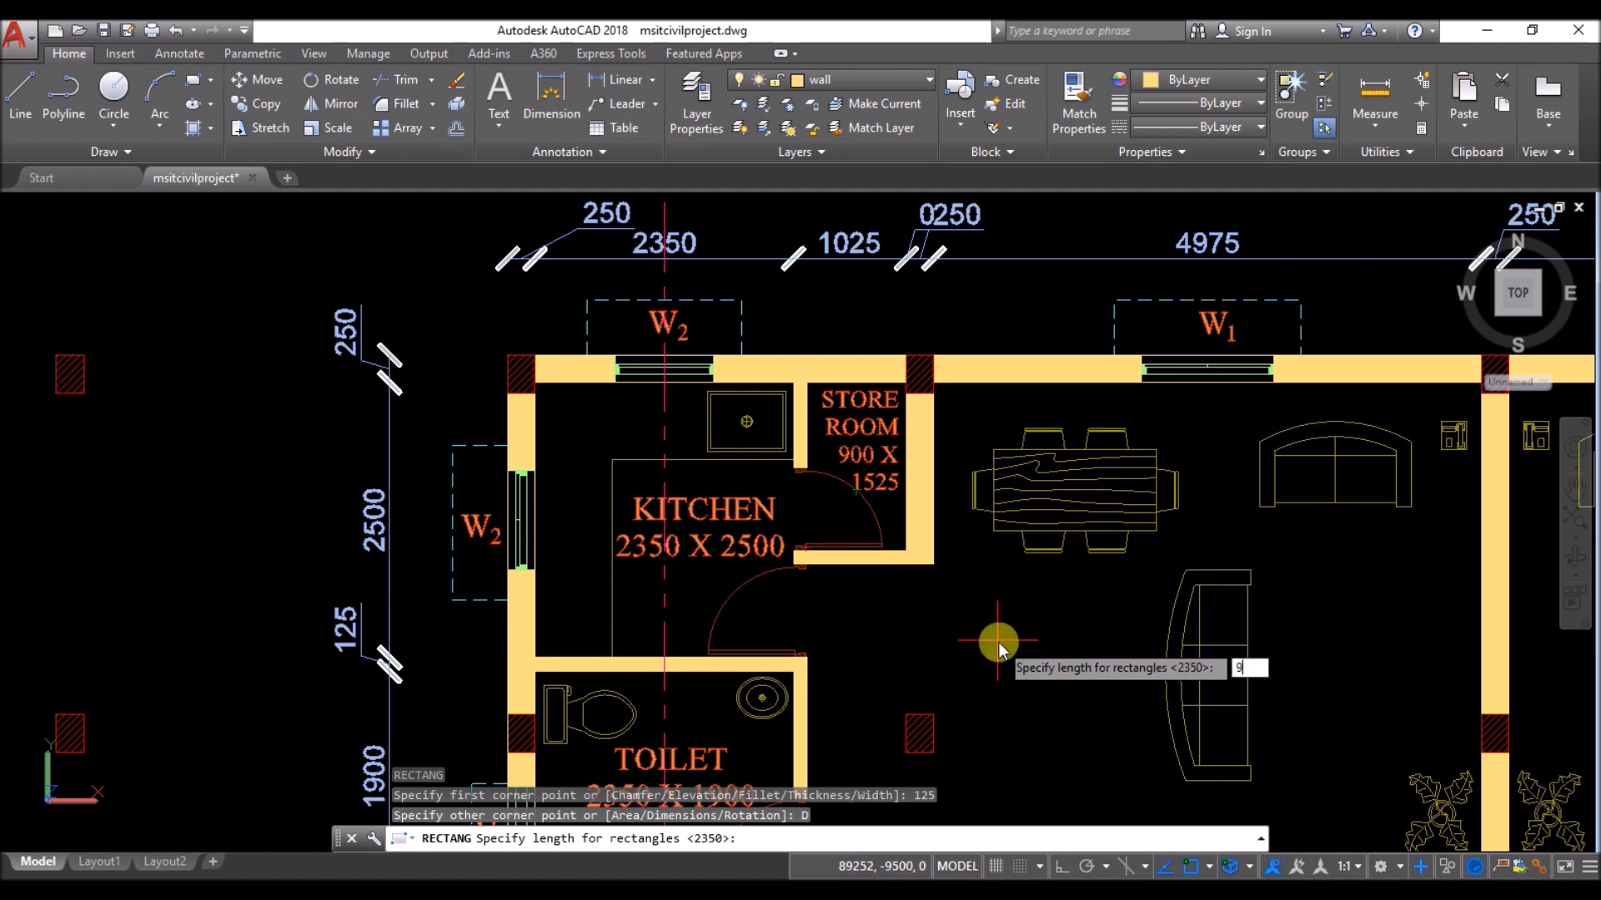
{"action": "key", "text": "Return"}
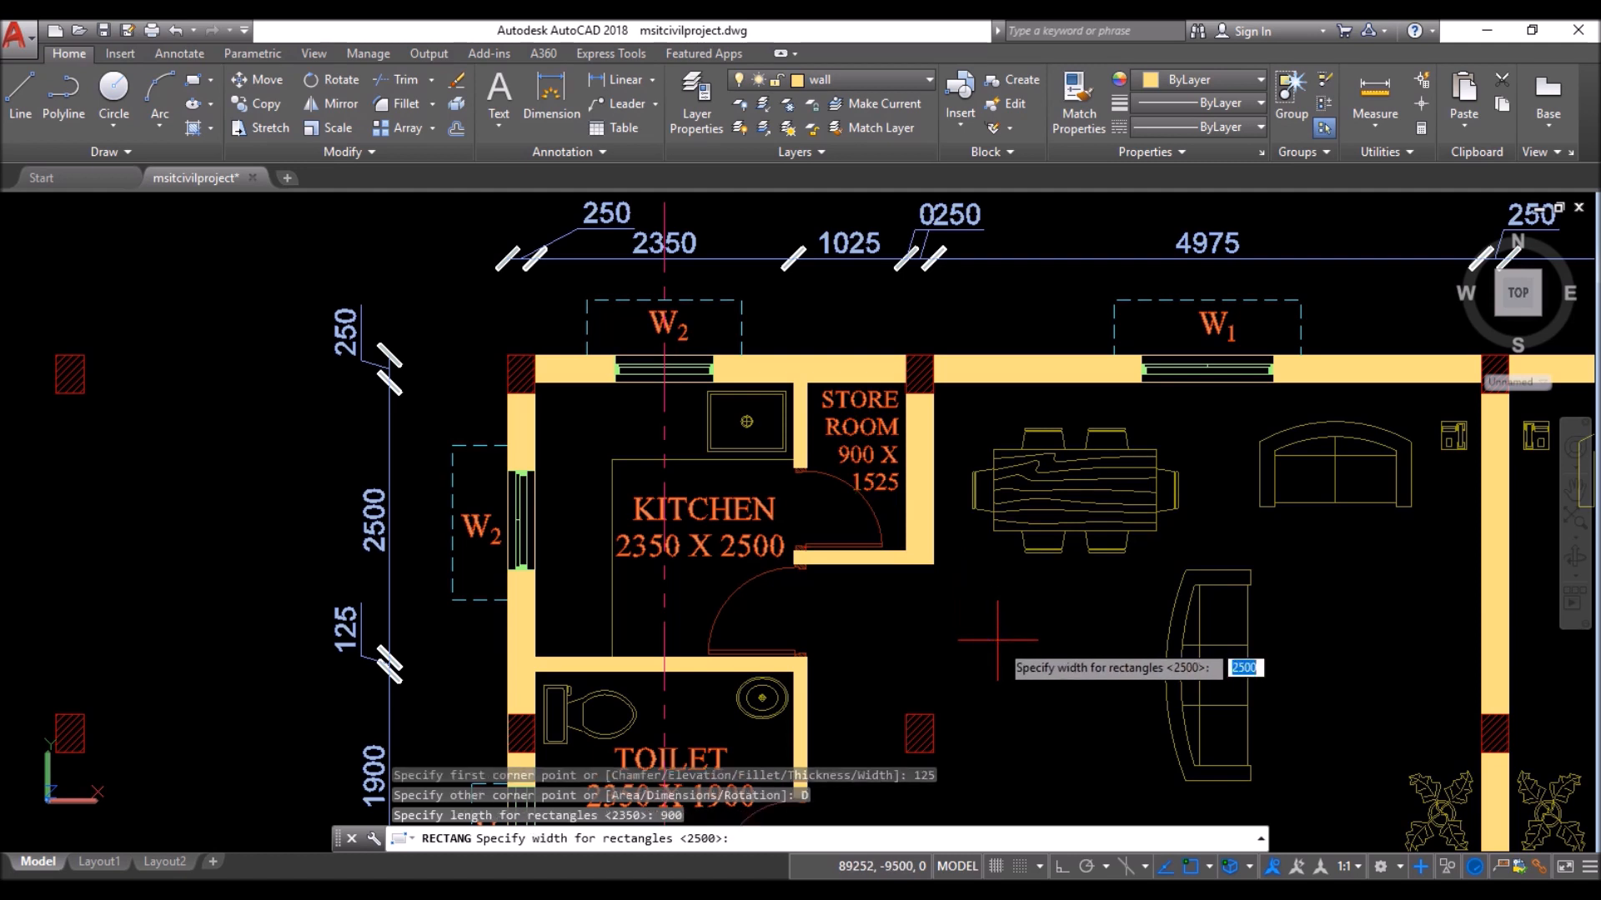
{"action": "type", "text": "152"}
{"action": "key", "text": "Return"}
{"action": "scroll", "coordinate": [967, 542], "scroll_direction": "down", "scroll_amount": 10}
{"action": "scroll", "coordinate": [585, 610], "scroll_direction": "up", "scroll_amount": 5}
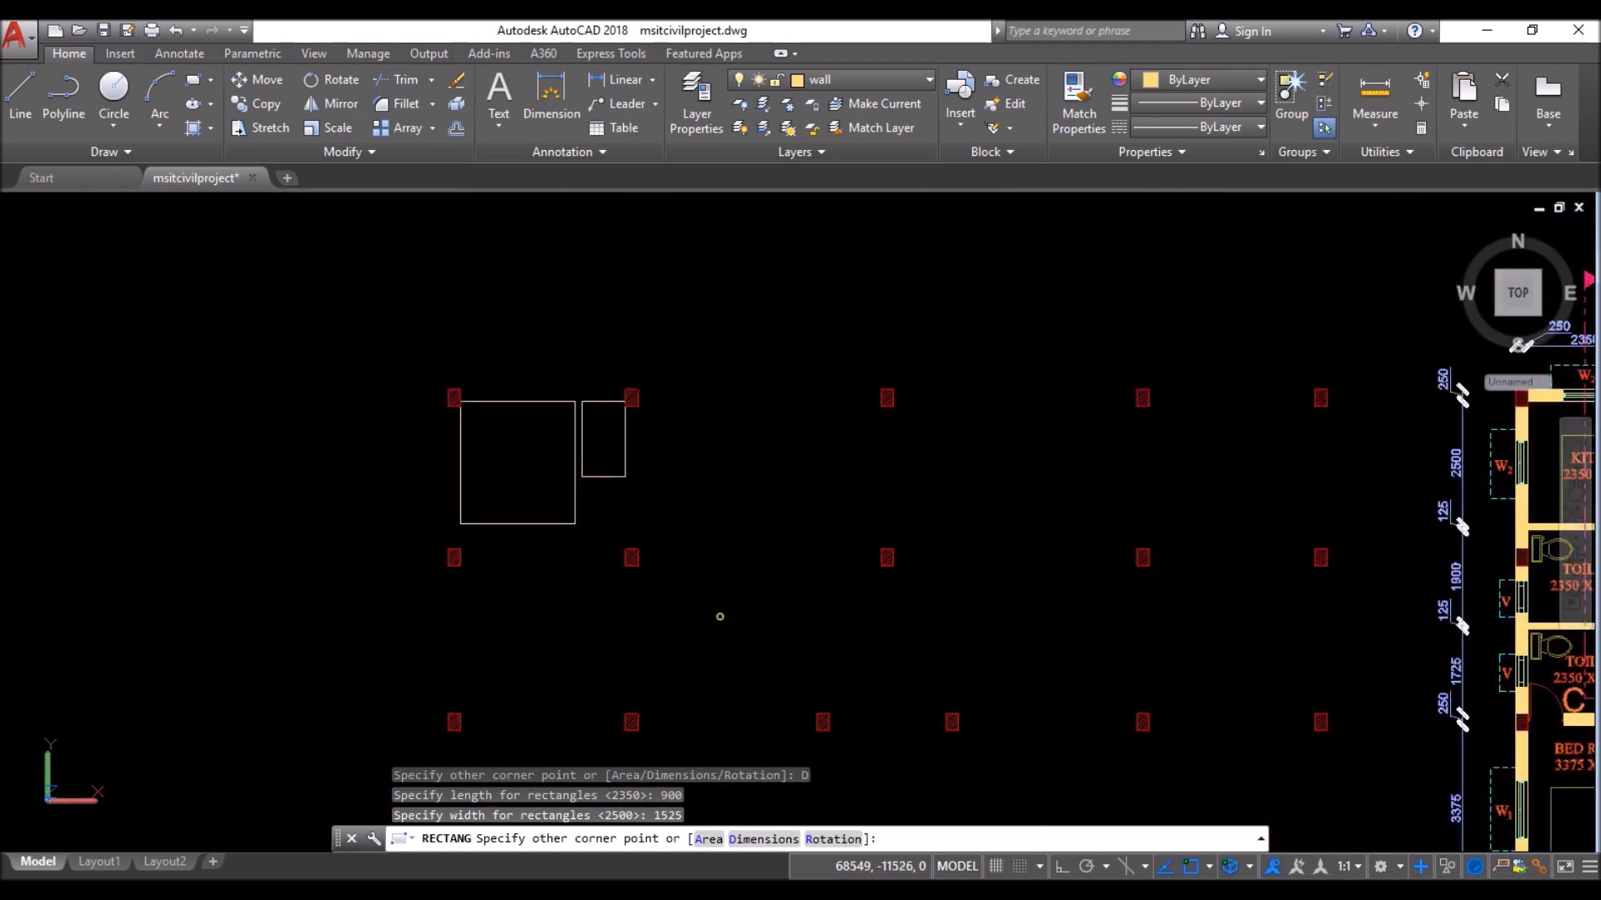
{"action": "left_click", "coordinate": [525, 493]}
- Start a rectangle for the first toilet 125 below the kitchen rectangle's lower-left corner
{"action": "scroll", "coordinate": [433, 467], "scroll_direction": "down", "scroll_amount": 2}
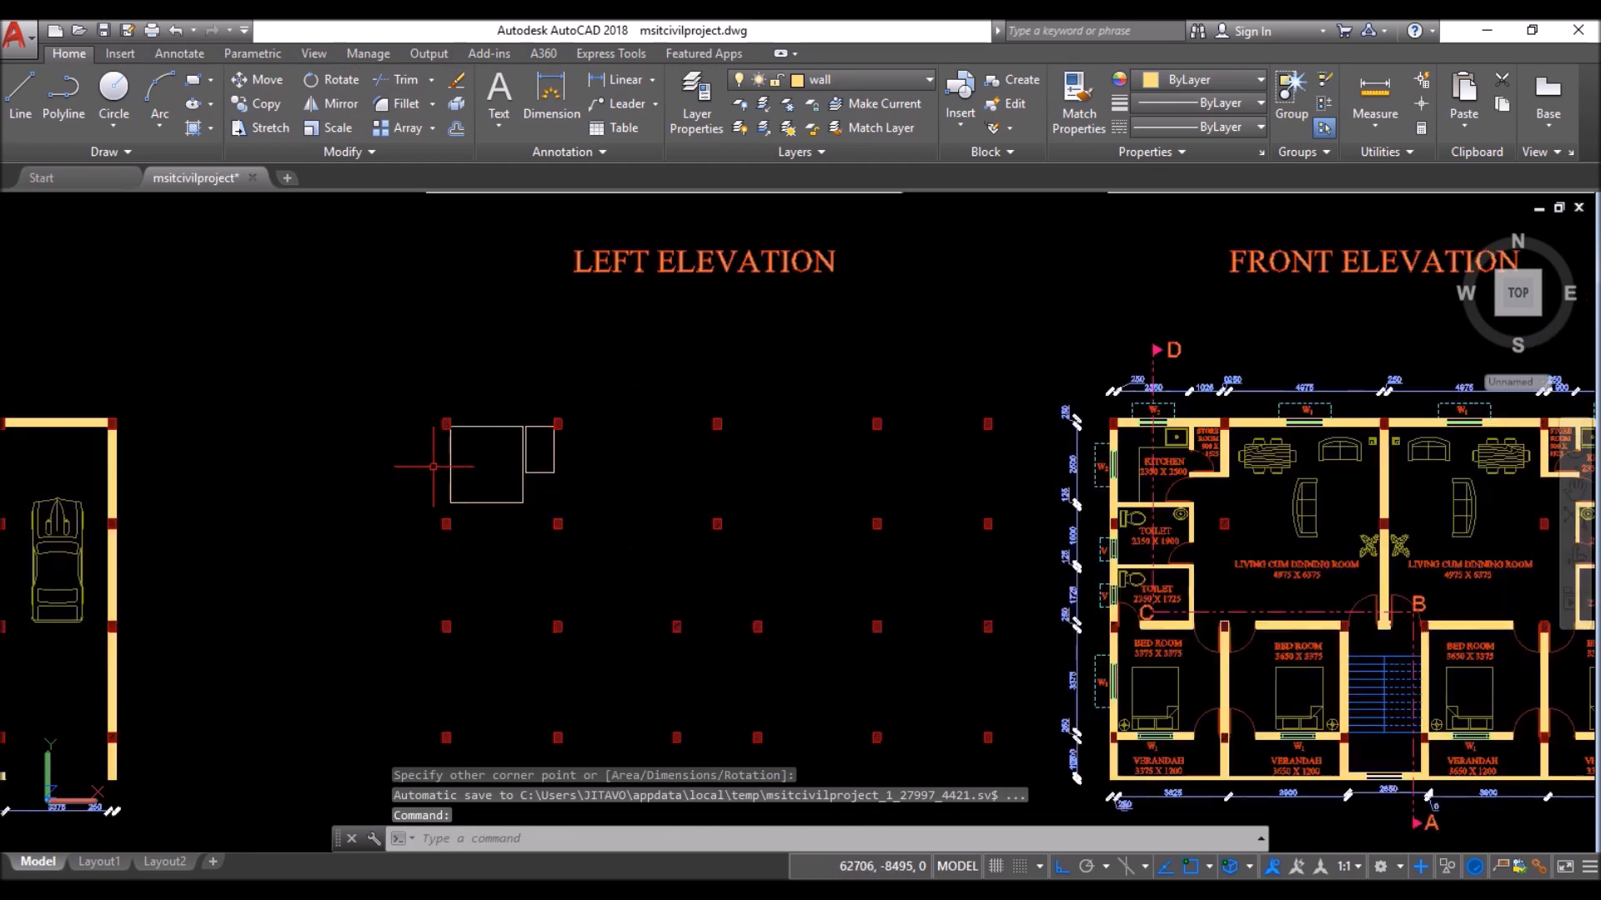
{"action": "scroll", "coordinate": [1159, 512], "scroll_direction": "up", "scroll_amount": 5}
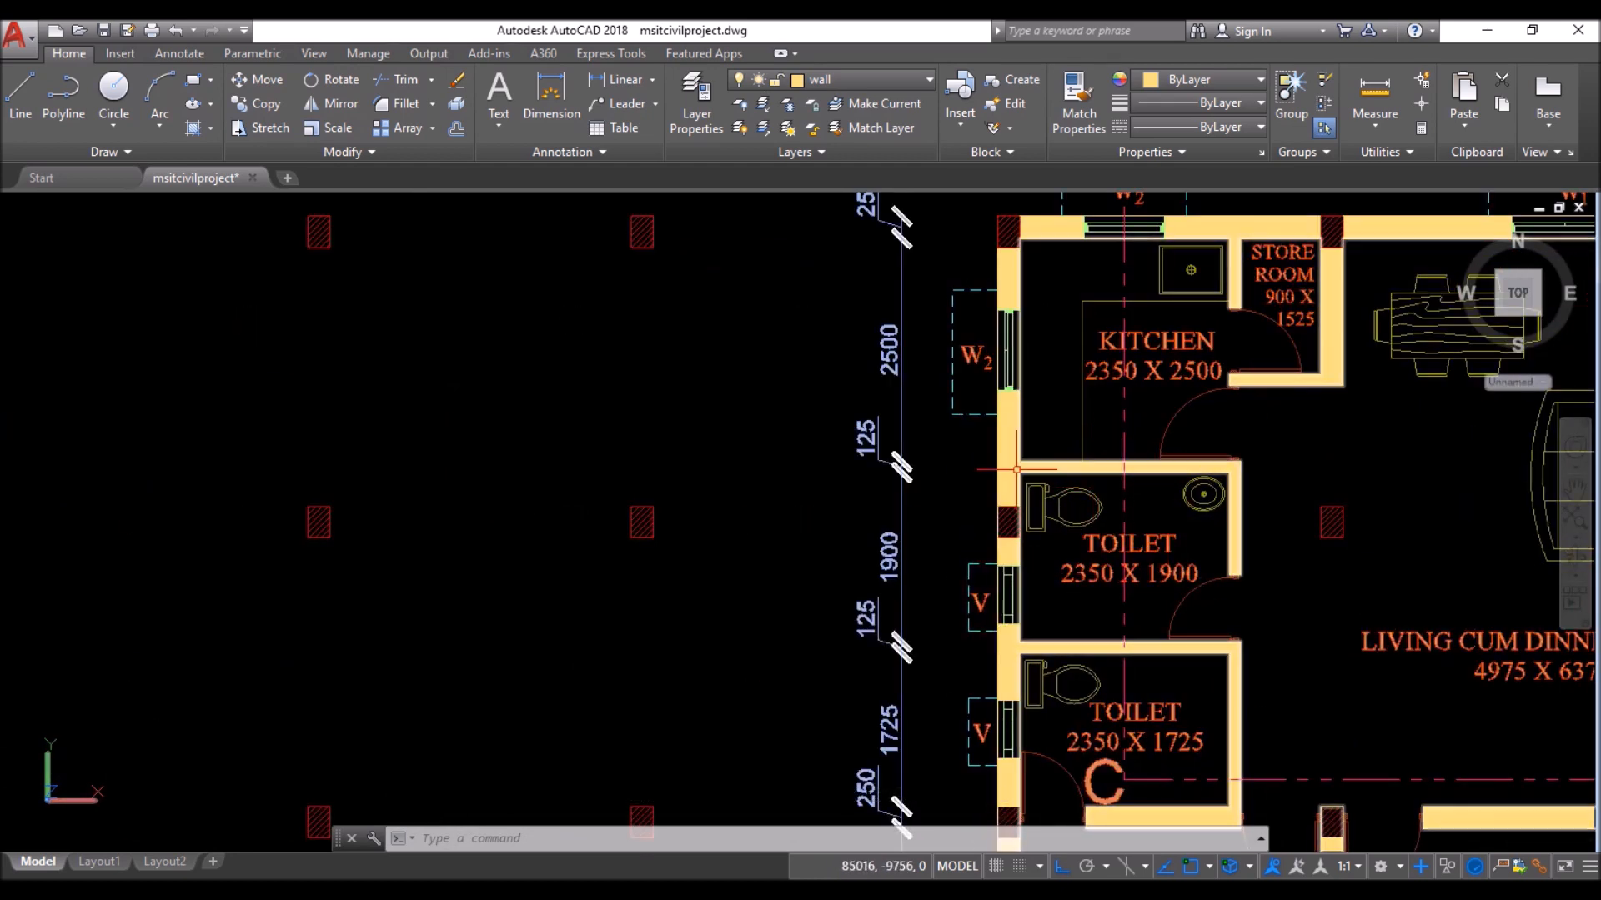
{"action": "scroll", "coordinate": [1256, 508], "scroll_direction": "down", "scroll_amount": 2}
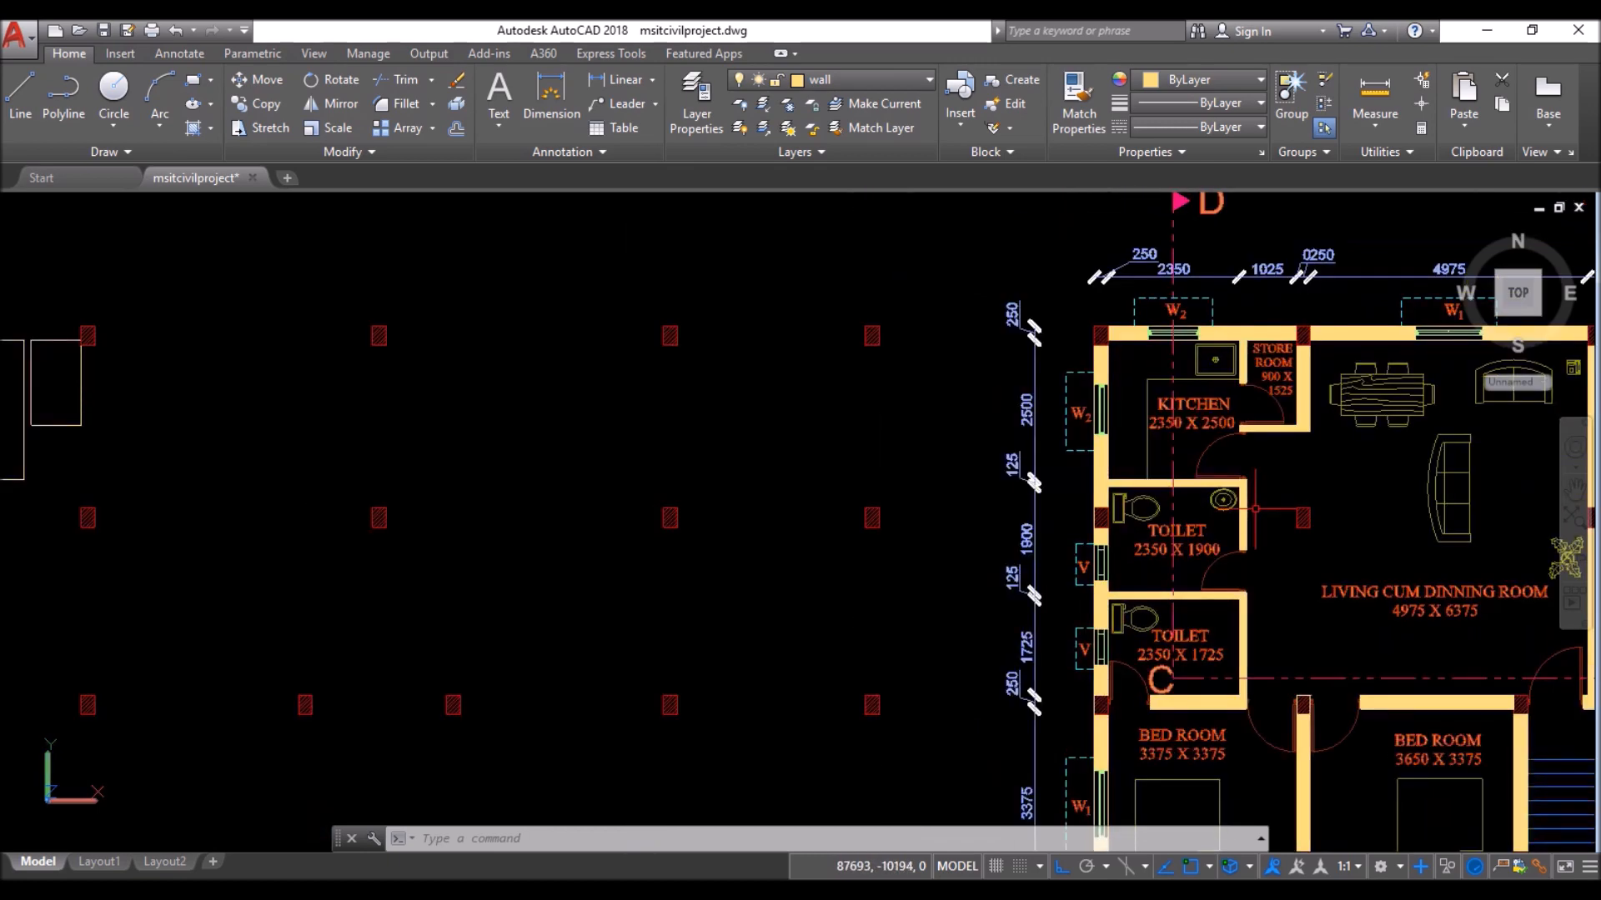
{"action": "scroll", "coordinate": [250, 500], "scroll_direction": "down", "scroll_amount": 4}
{"action": "scroll", "coordinate": [235, 515], "scroll_direction": "up", "scroll_amount": 9}
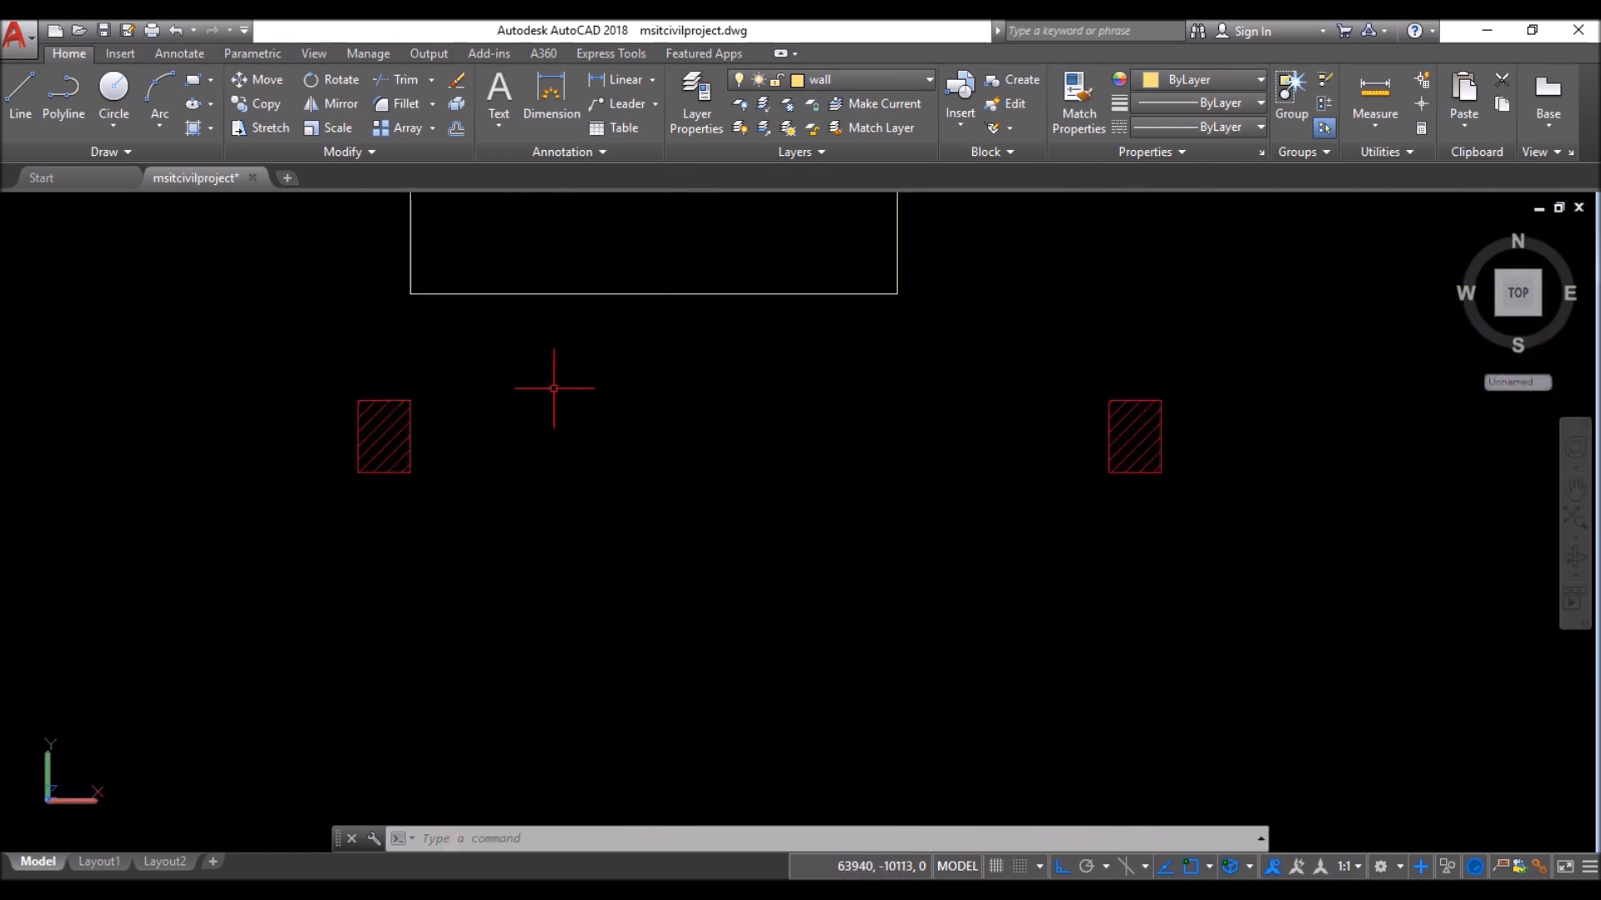
{"action": "type", "text": "rec"}
{"action": "key", "text": "Return"}
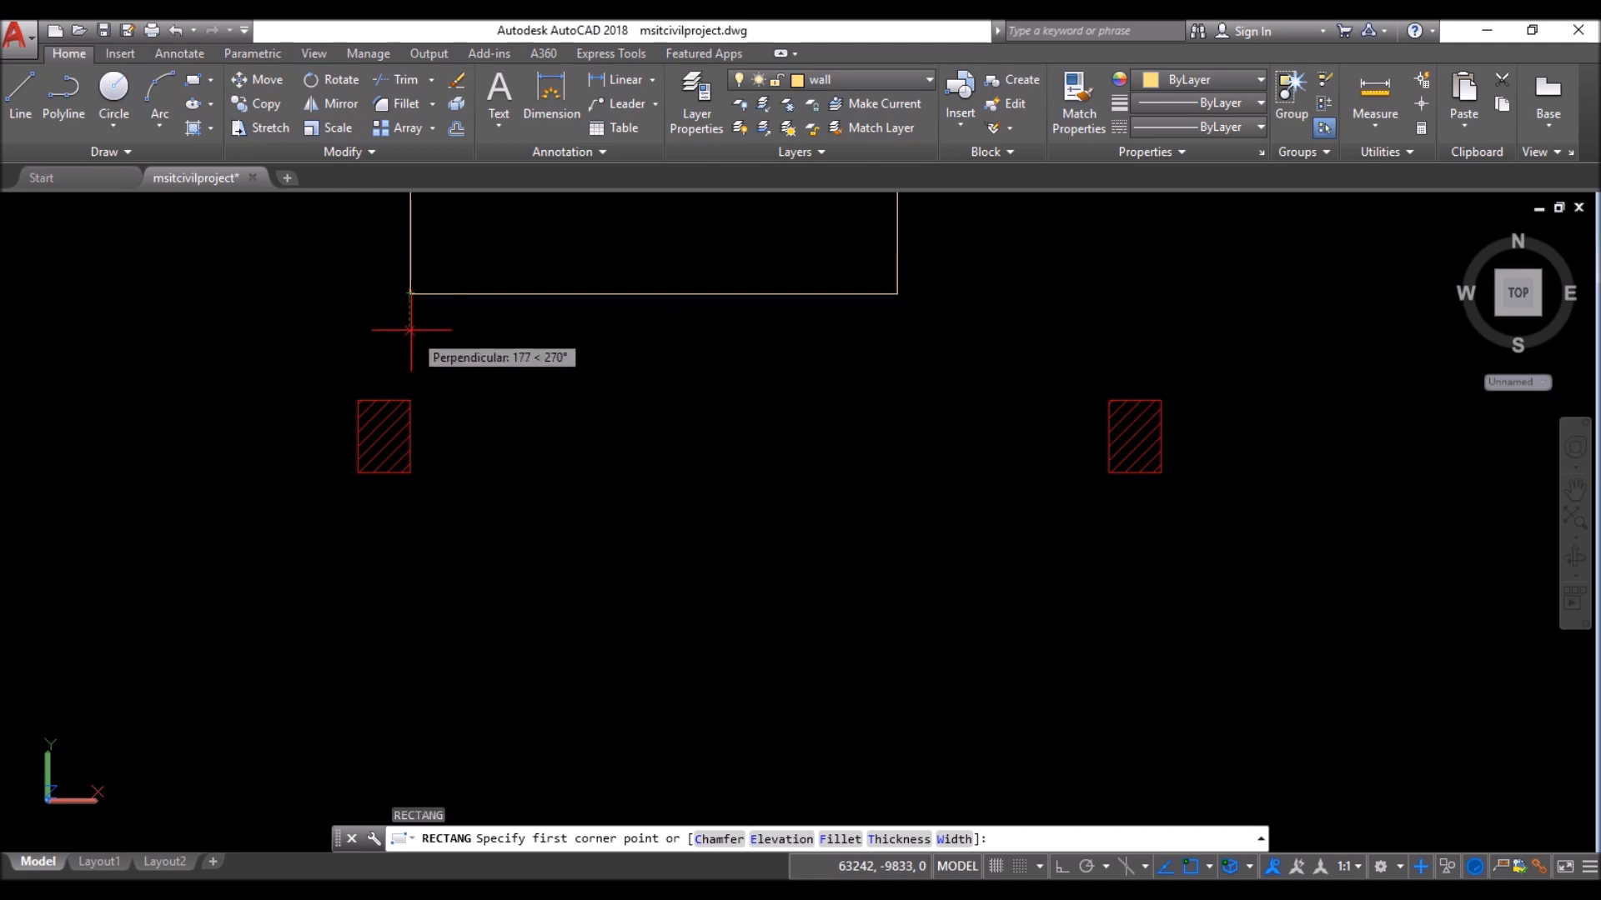
{"action": "type", "text": "125"}
{"action": "key", "text": "Return"}
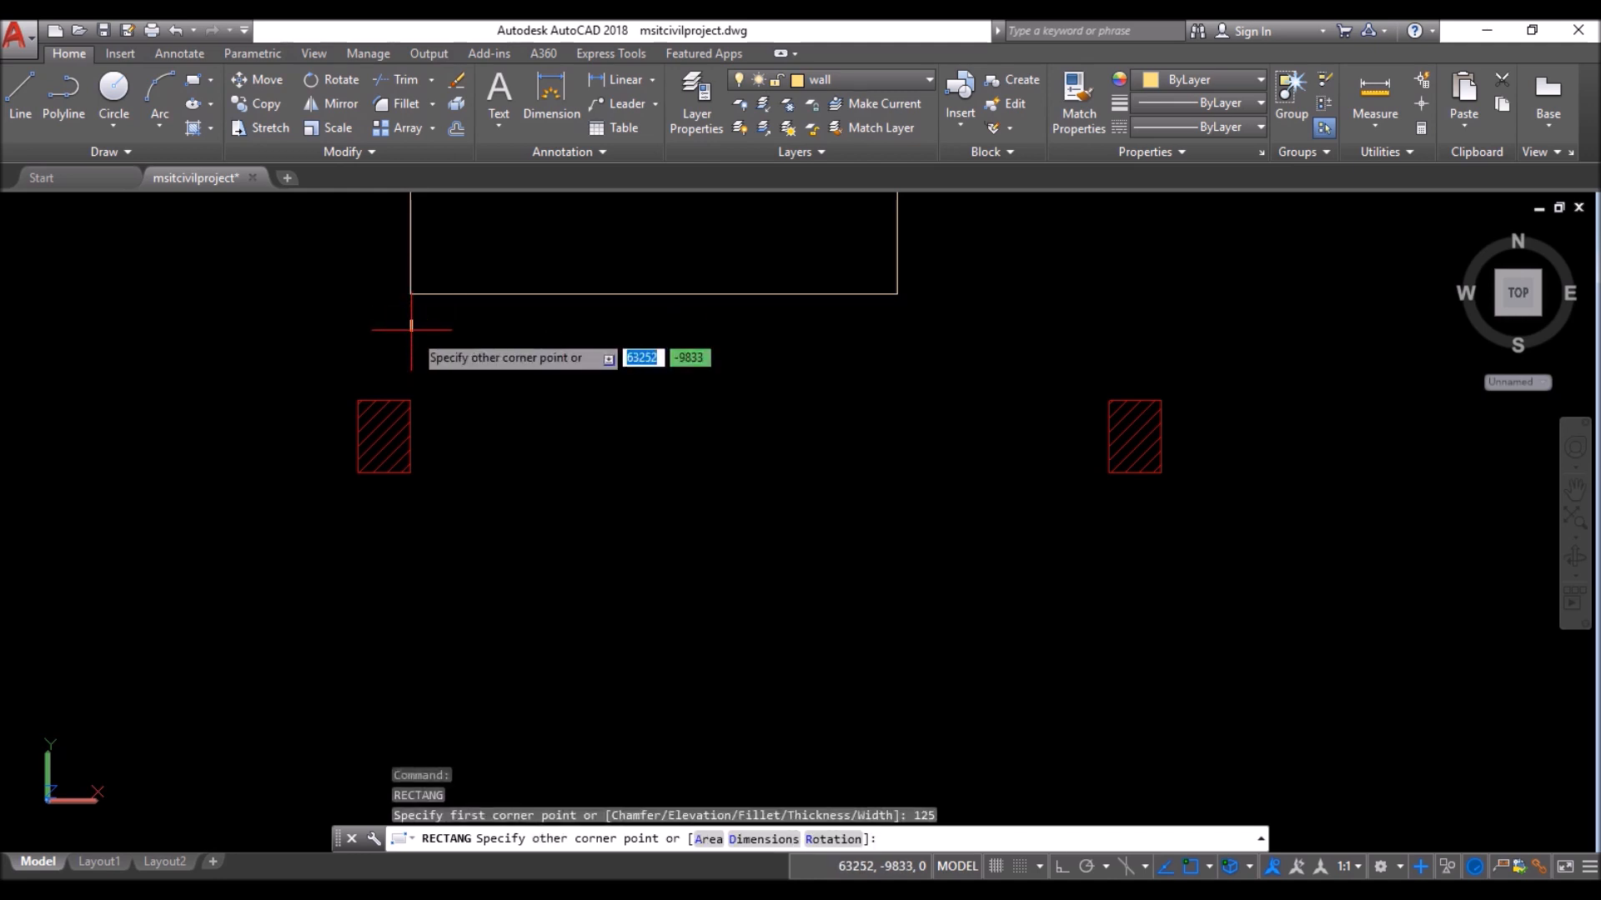
- Size the first toilet rectangle by dimensions, 2350 long and 1900 wide, and place it directly below the kitchen
{"action": "left_click", "coordinate": [762, 838]}
{"action": "scroll", "coordinate": [233, 565], "scroll_direction": "down", "scroll_amount": 4}
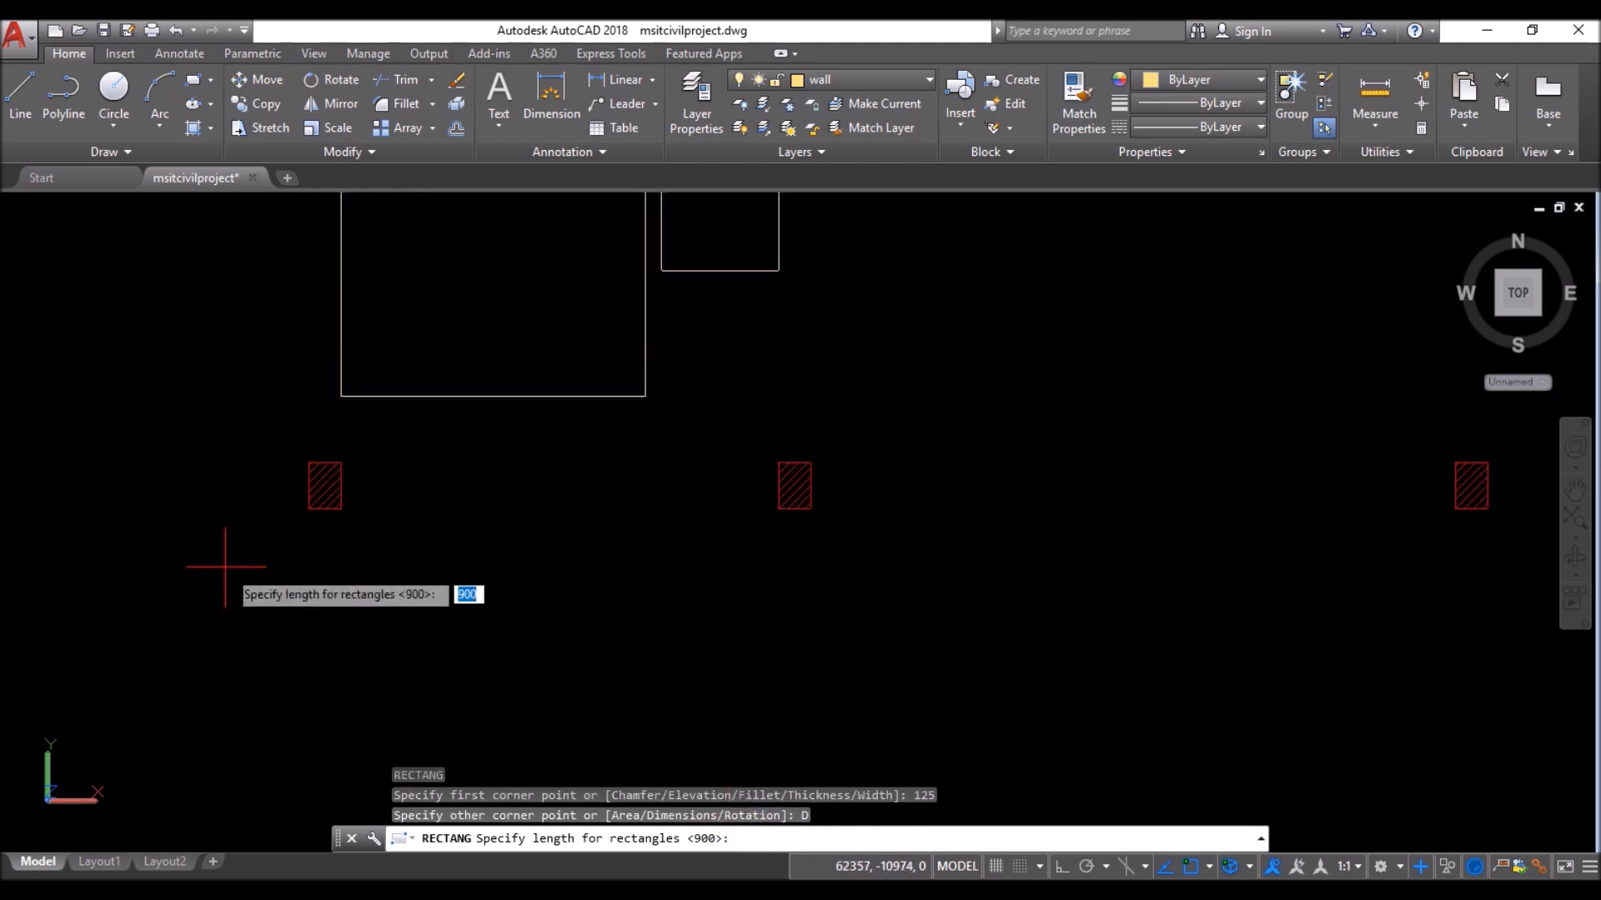
{"action": "scroll", "coordinate": [1442, 575], "scroll_direction": "up", "scroll_amount": 6}
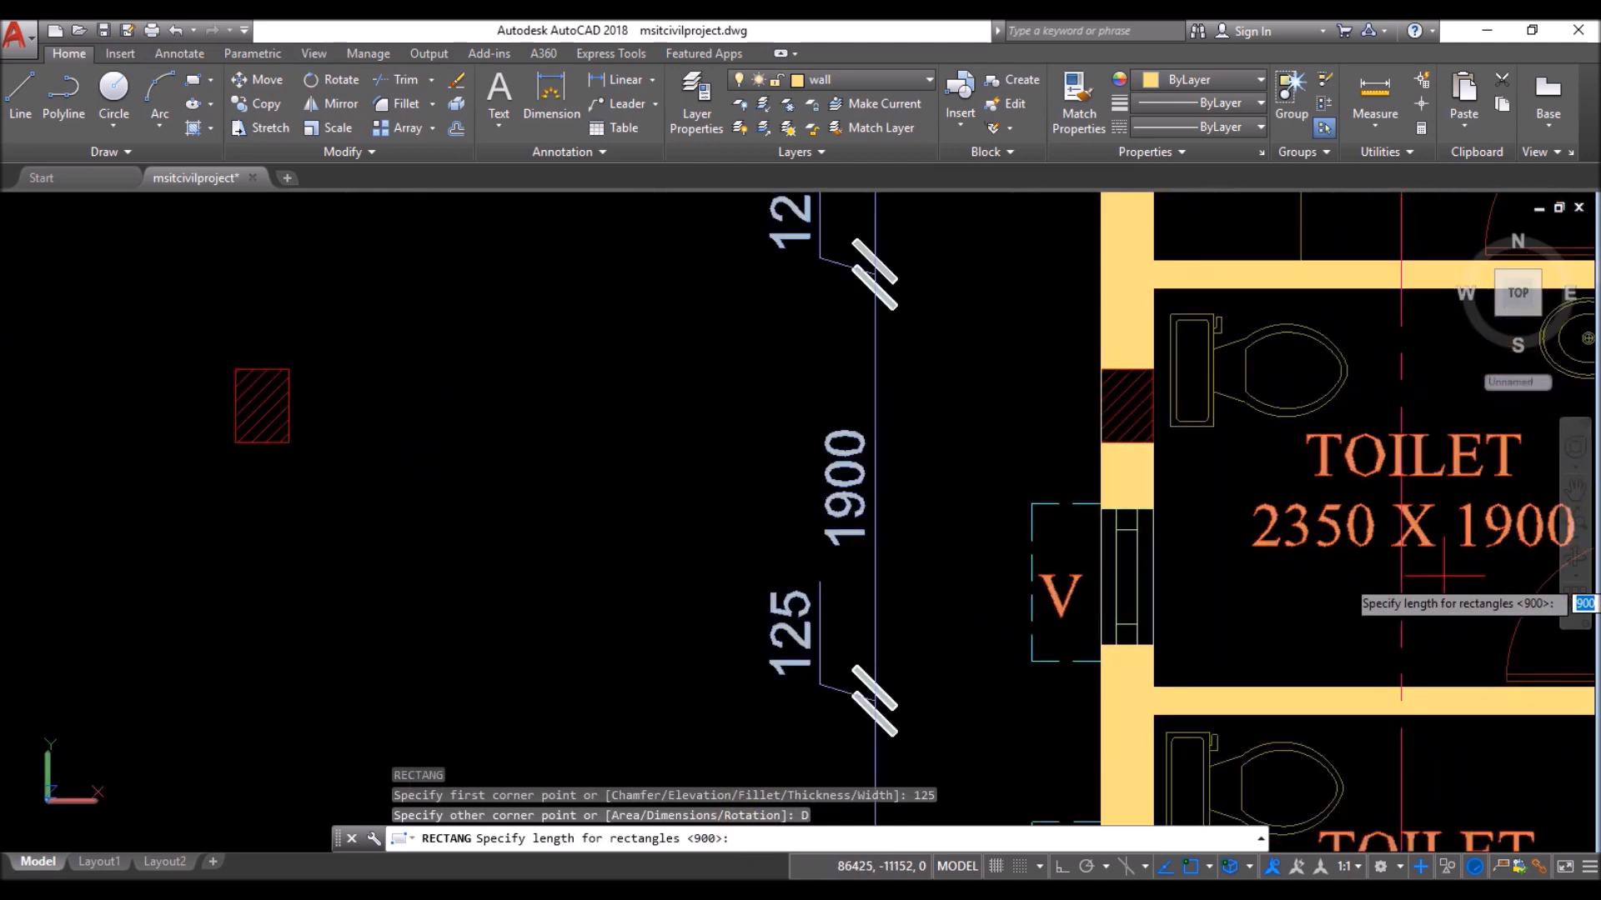
{"action": "type", "text": "2350"}
{"action": "key", "text": "Return"}
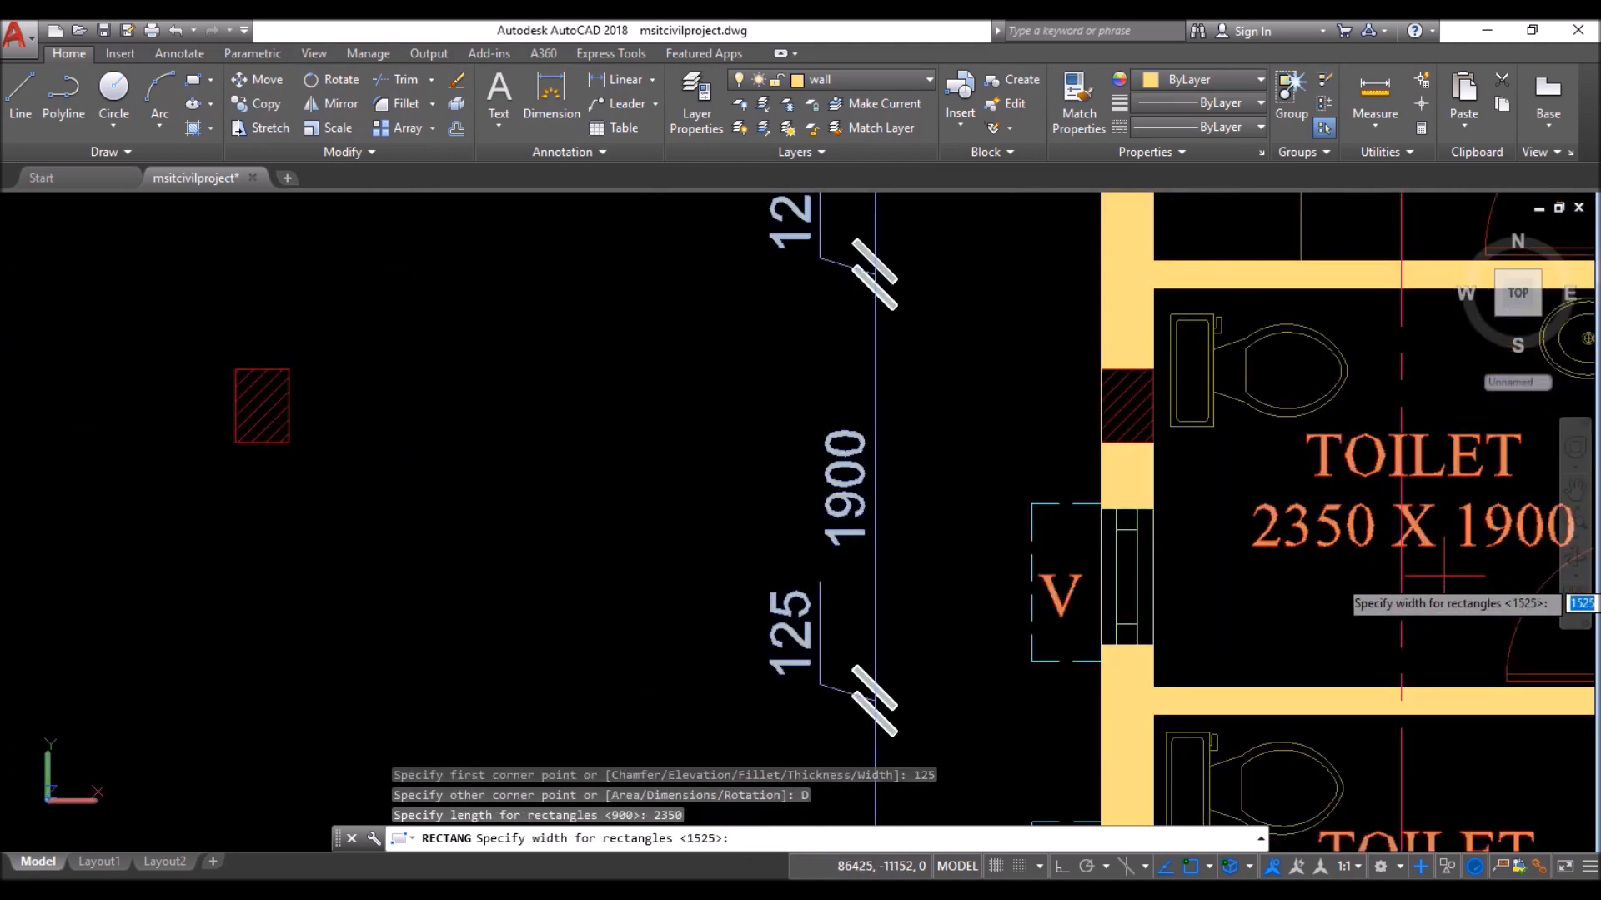
{"action": "type", "text": "1900"}
{"action": "key", "text": "Return"}
{"action": "scroll", "coordinate": [1292, 350], "scroll_direction": "down", "scroll_amount": 5}
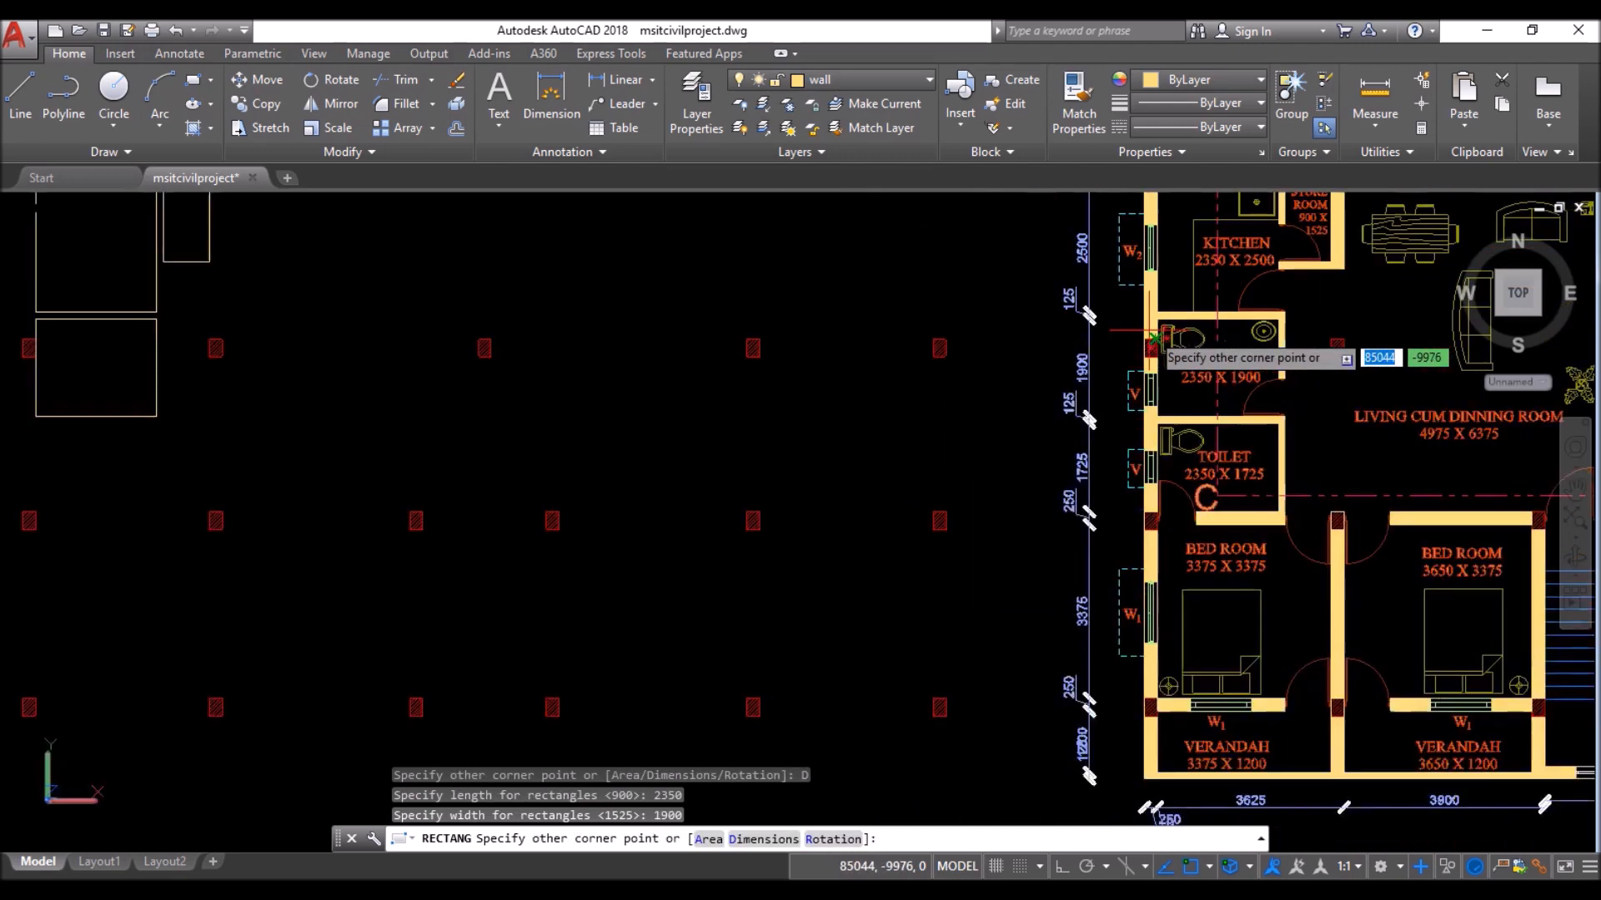
{"action": "left_click", "coordinate": [641, 465]}
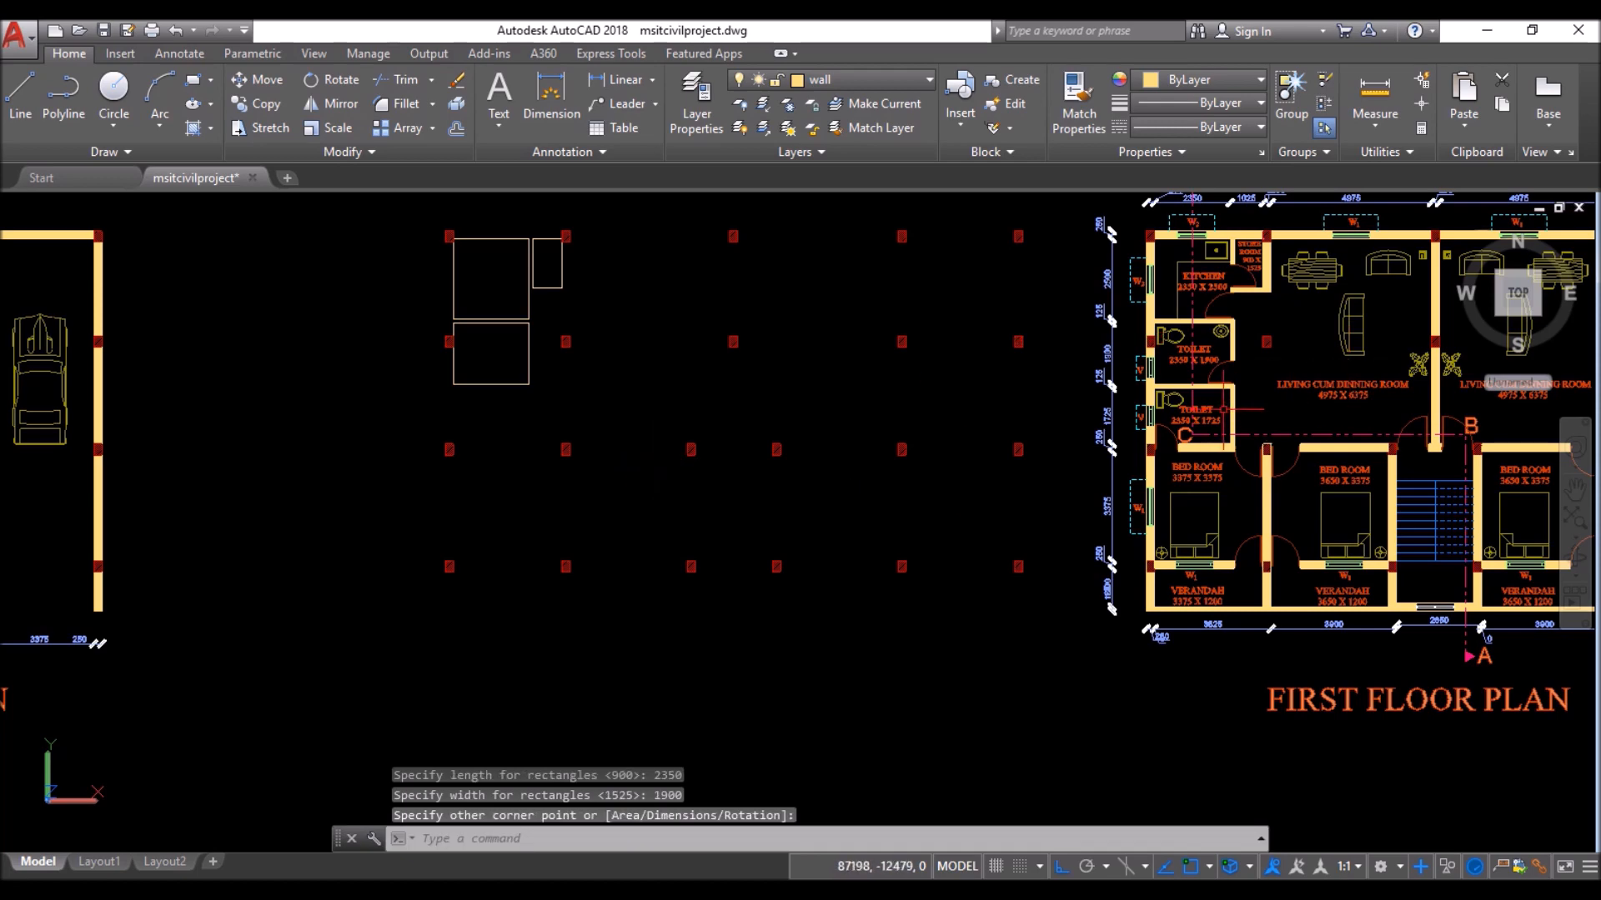
- Start a rectangle for the second toilet 125 below the first toilet rectangle's lower-left corner
{"action": "scroll", "coordinate": [1218, 414], "scroll_direction": "up", "scroll_amount": 3}
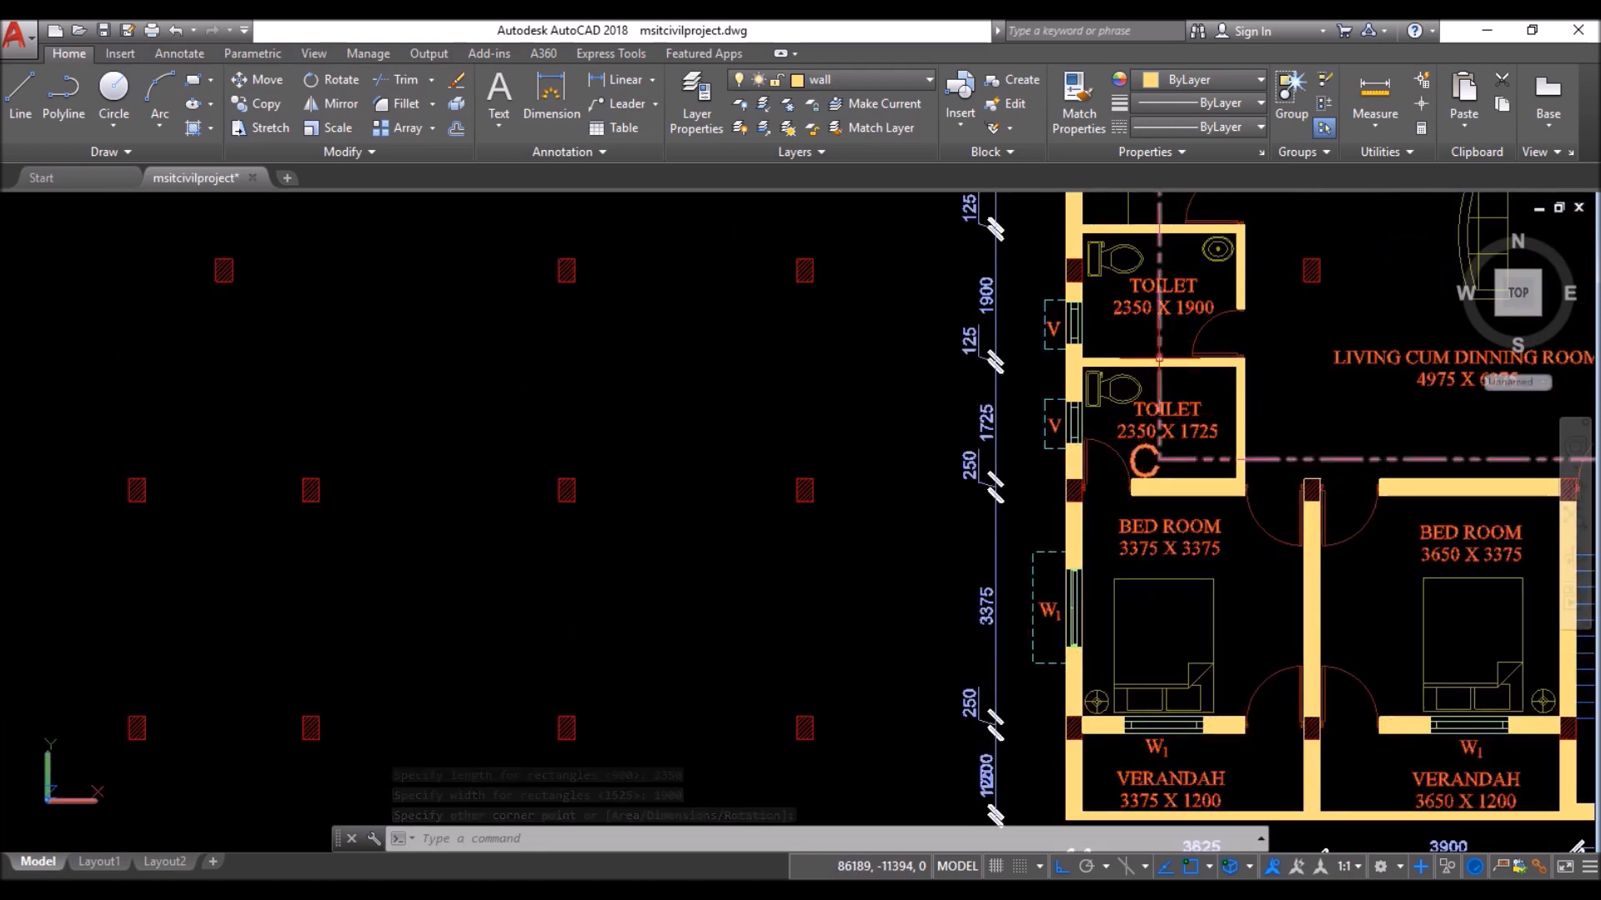
{"action": "scroll", "coordinate": [550, 350], "scroll_direction": "down", "scroll_amount": 5}
{"action": "scroll", "coordinate": [561, 347], "scroll_direction": "up", "scroll_amount": 7}
{"action": "key", "text": "Return"}
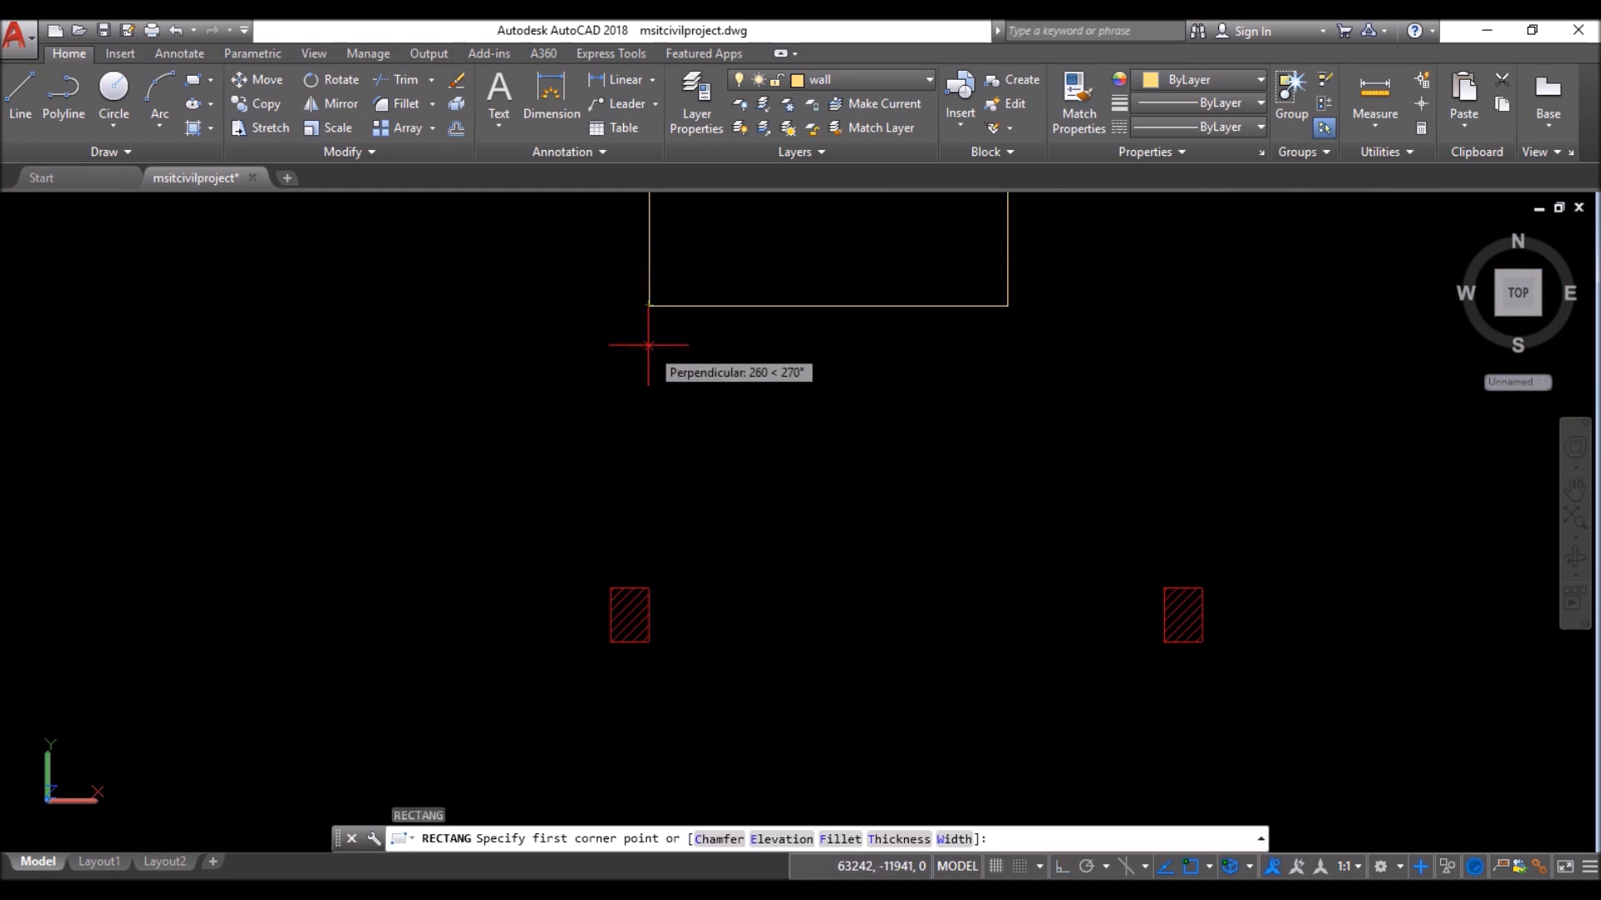
{"action": "type", "text": "12"}
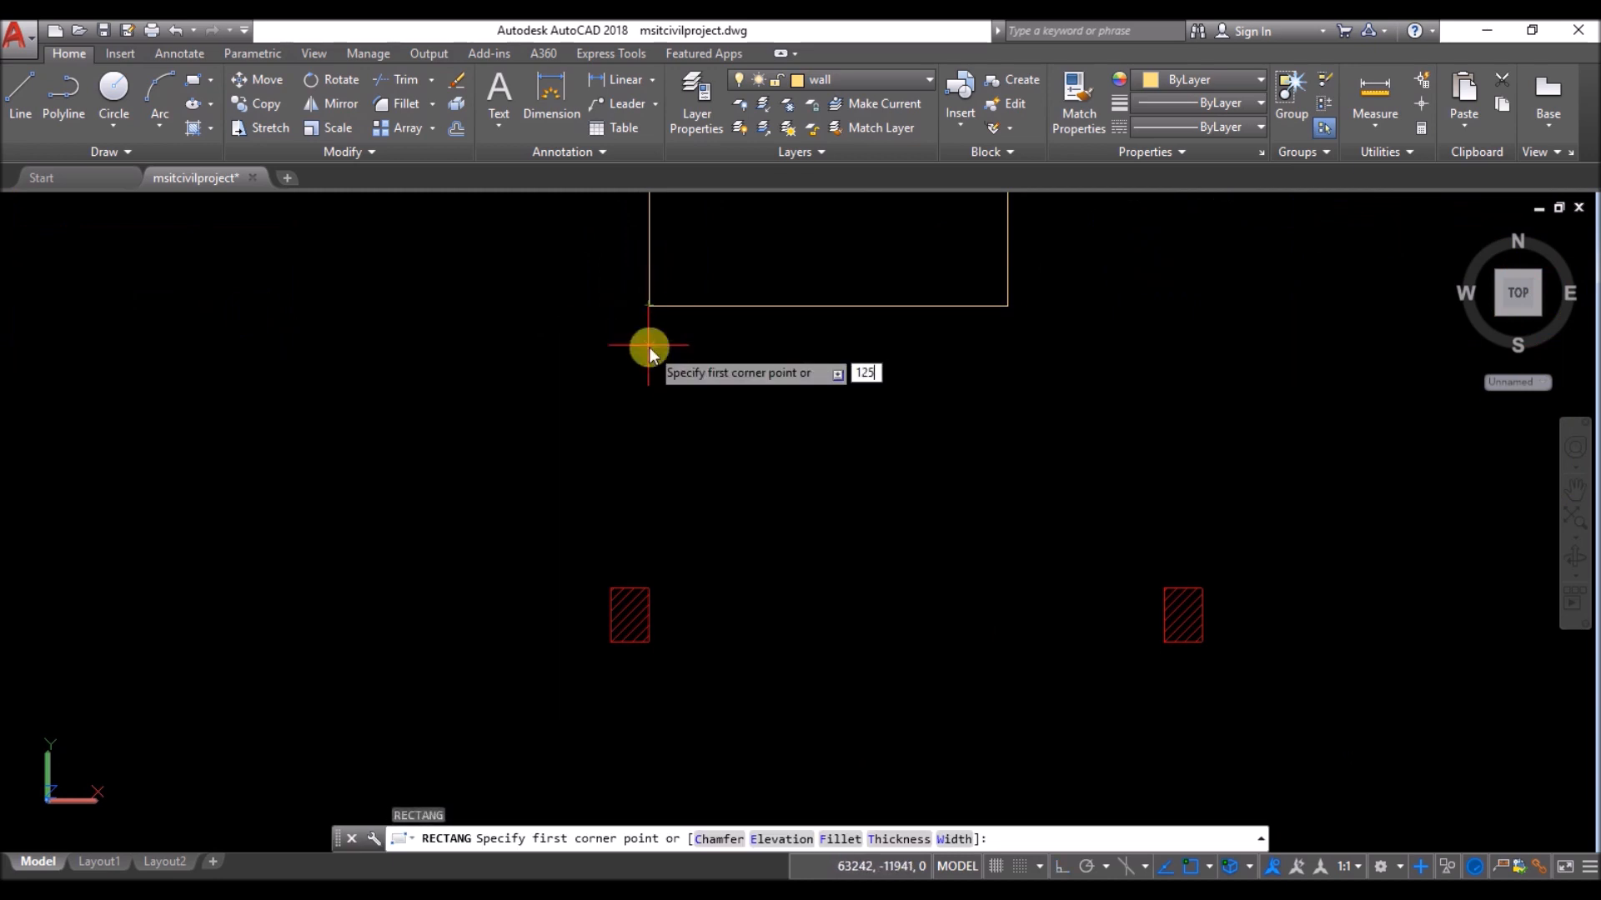
{"action": "type", "text": "5"}
{"action": "key", "text": "Return"}
- Size the second toilet rectangle by dimensions, 2350 long and 1725 wide, and place it directly below the first toilet
{"action": "left_click", "coordinate": [766, 838]}
{"action": "scroll", "coordinate": [329, 501], "scroll_direction": "down", "scroll_amount": 3}
{"action": "scroll", "coordinate": [975, 501], "scroll_direction": "up", "scroll_amount": 8}
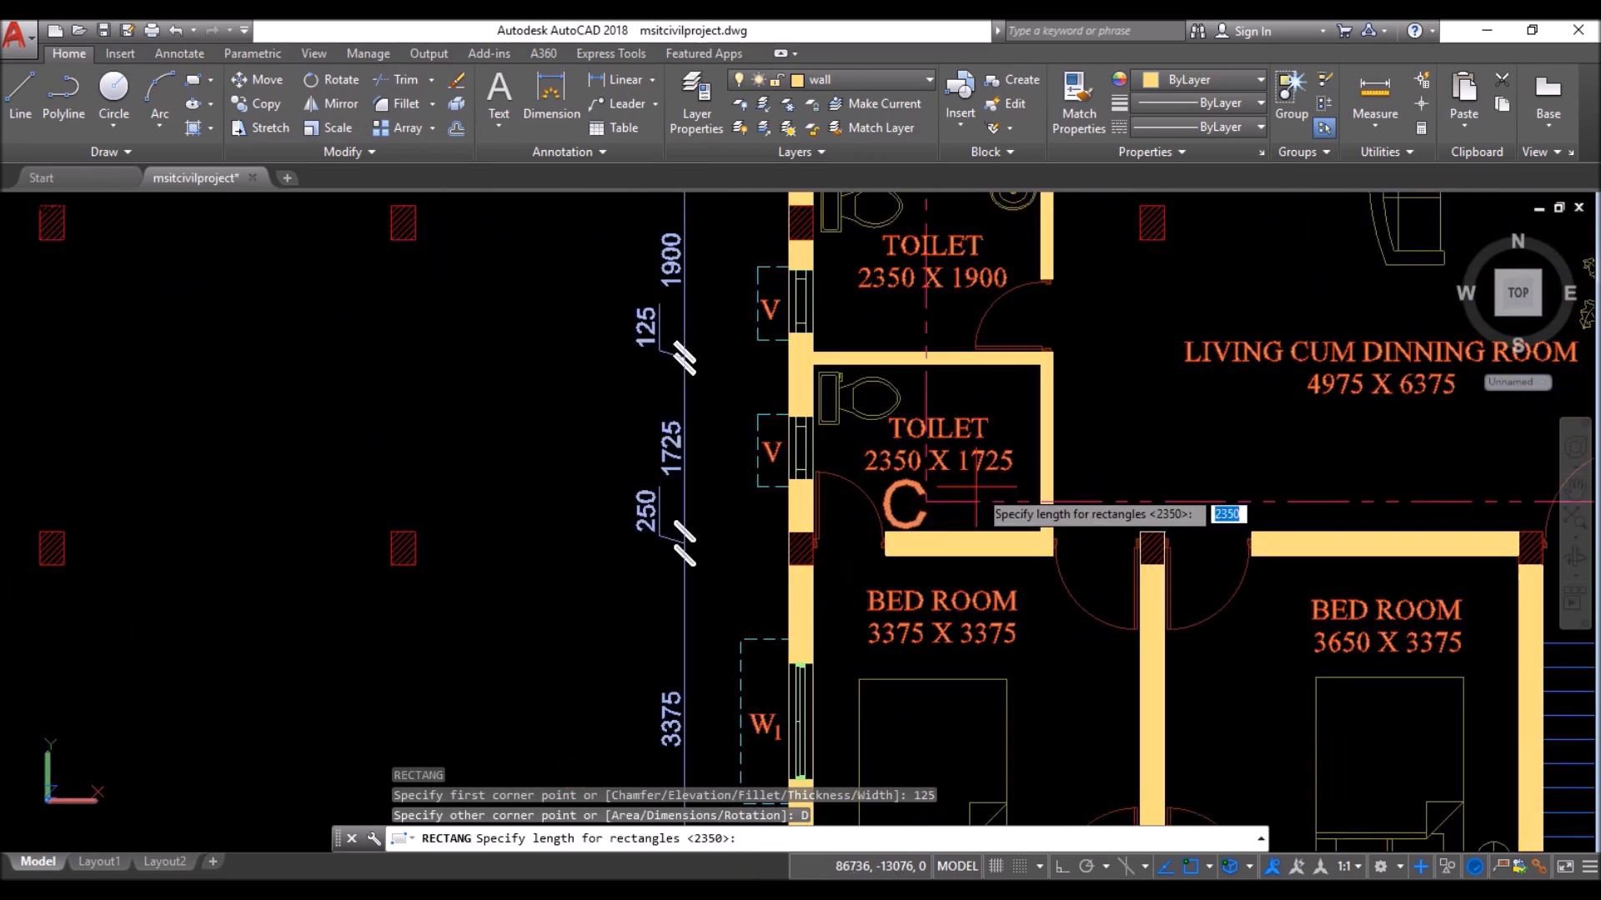
{"action": "key", "text": "Return"}
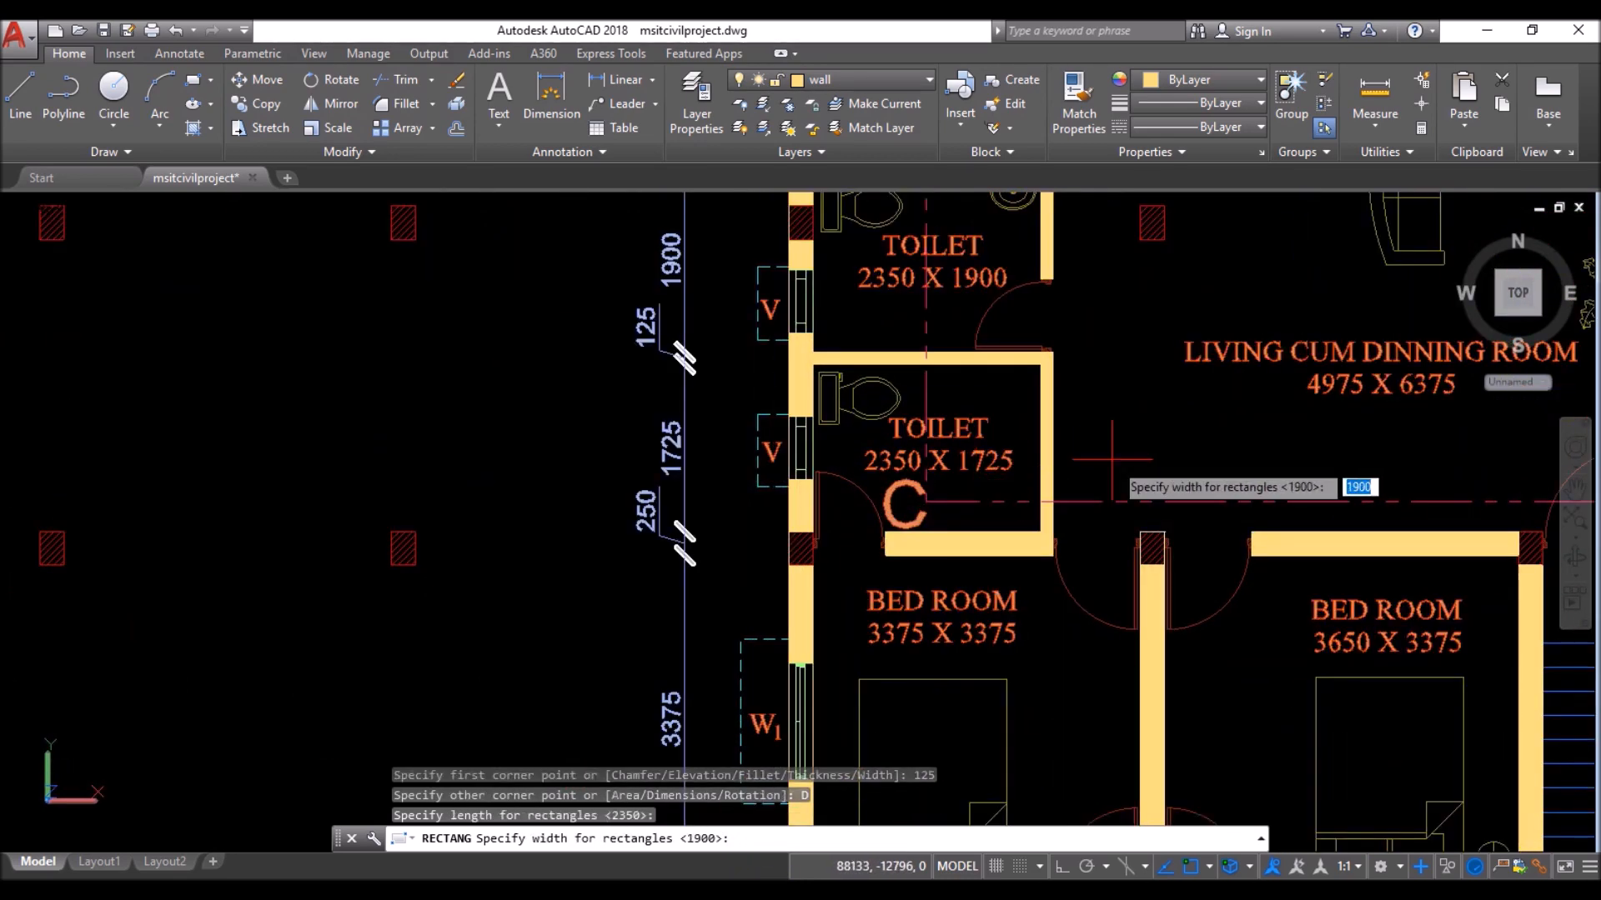
{"action": "type", "text": "1725"}
{"action": "key", "text": "Return"}
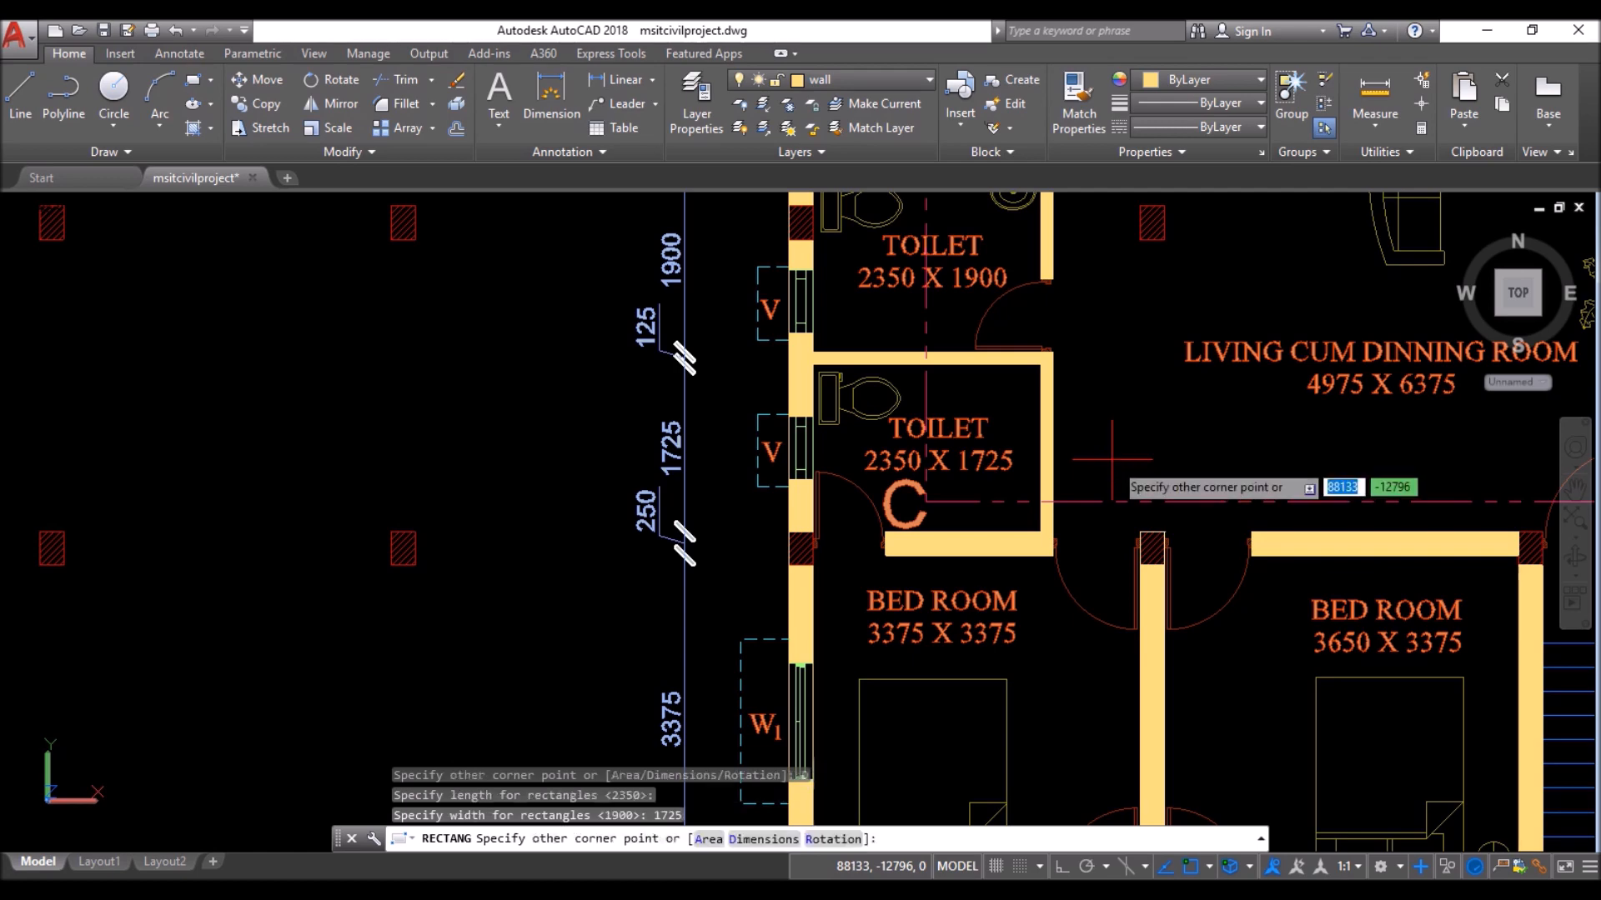
{"action": "scroll", "coordinate": [1113, 462], "scroll_direction": "down", "scroll_amount": 3}
{"action": "left_click", "coordinate": [496, 571]}
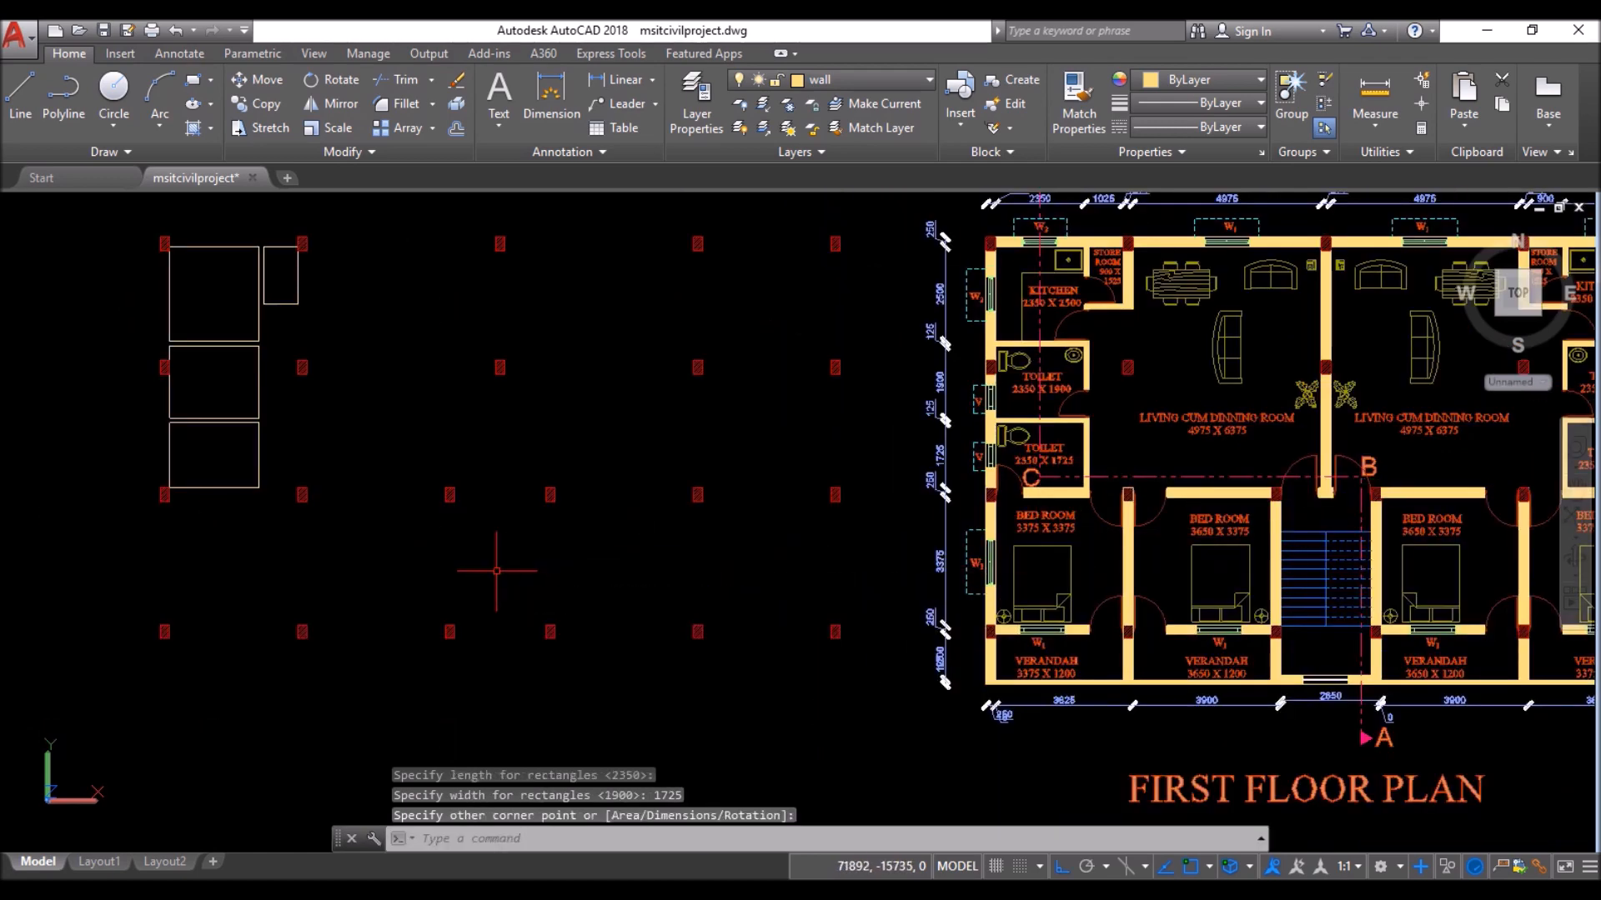
- Start a rectangle for the corner bedroom 250 below the second toilet rectangle's lower-left corner
{"action": "scroll", "coordinate": [1047, 567], "scroll_direction": "up", "scroll_amount": 3}
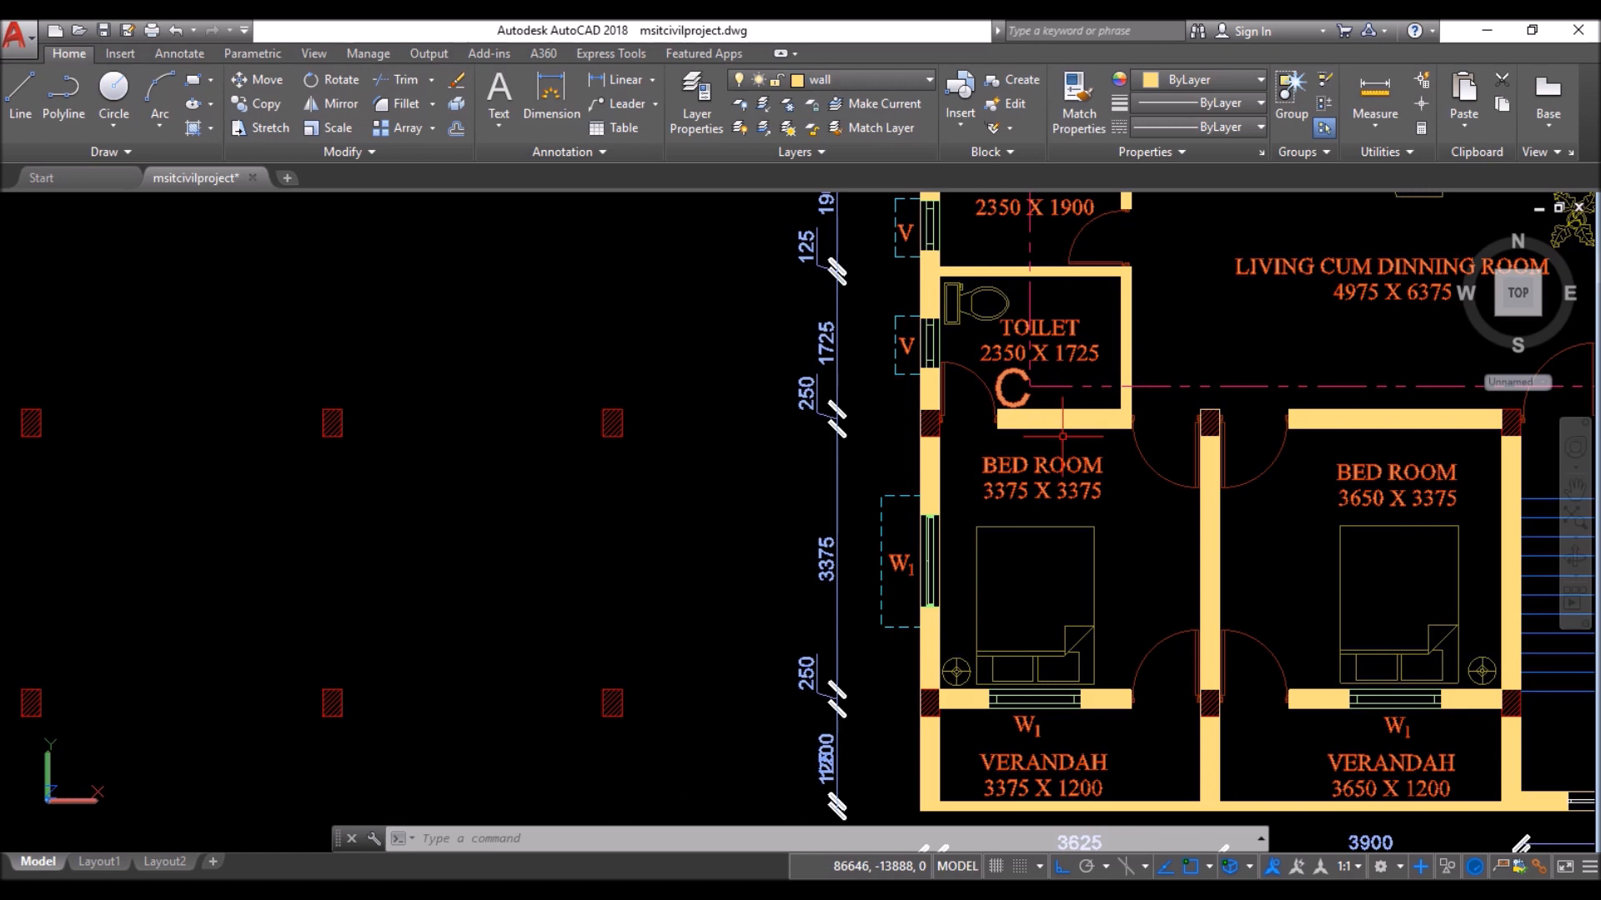
{"action": "scroll", "coordinate": [1126, 492], "scroll_direction": "down", "scroll_amount": 4}
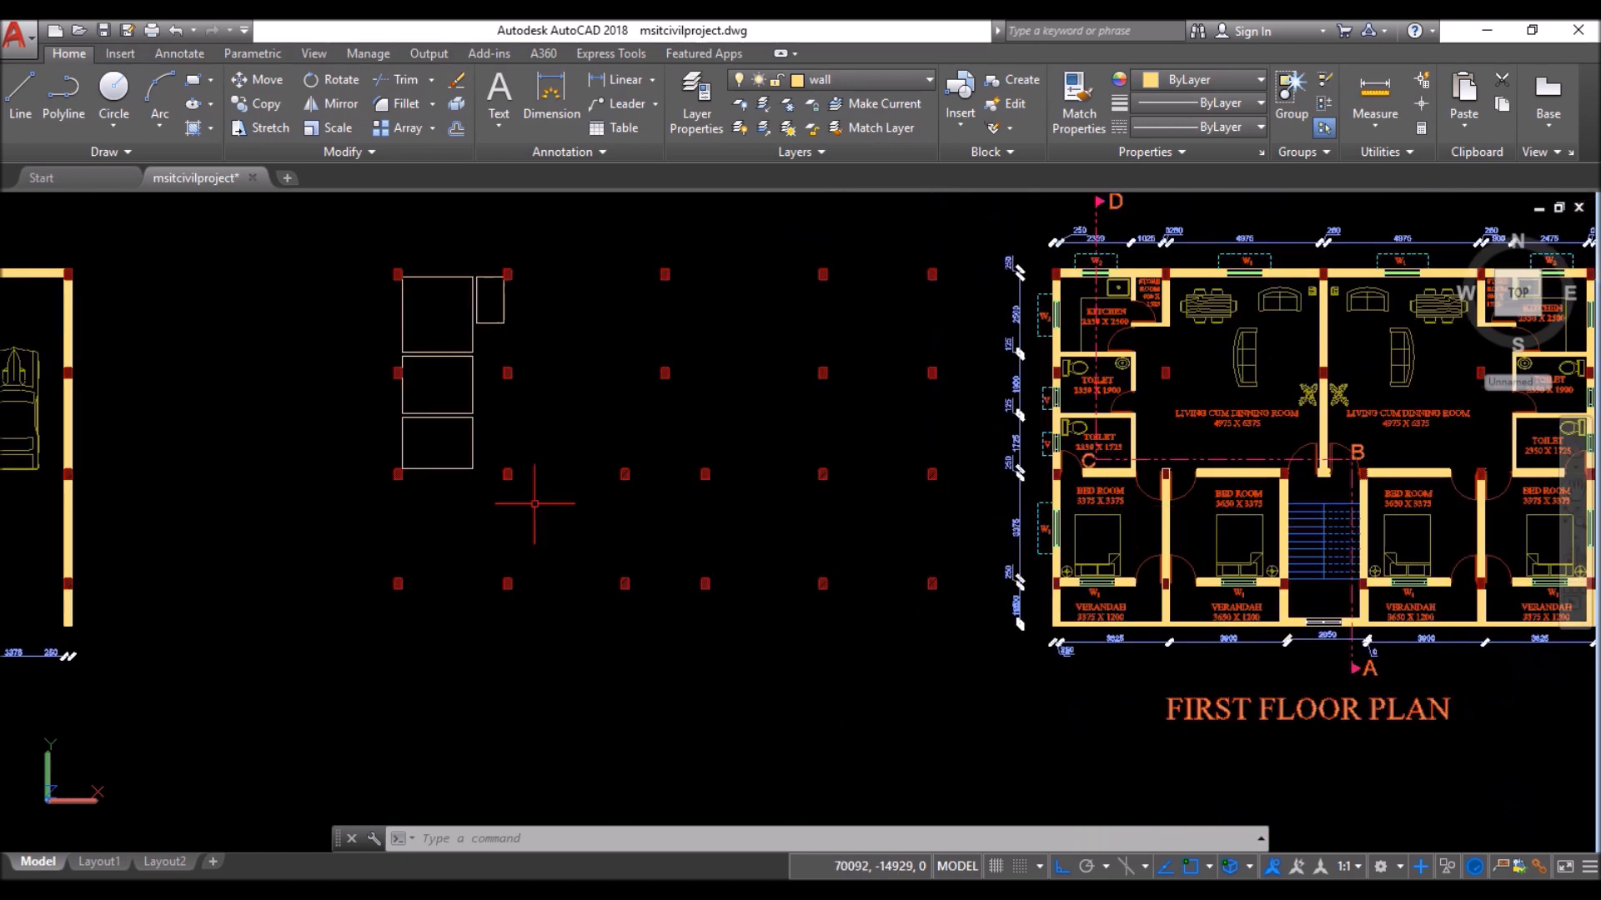
{"action": "scroll", "coordinate": [347, 481], "scroll_direction": "up", "scroll_amount": 8}
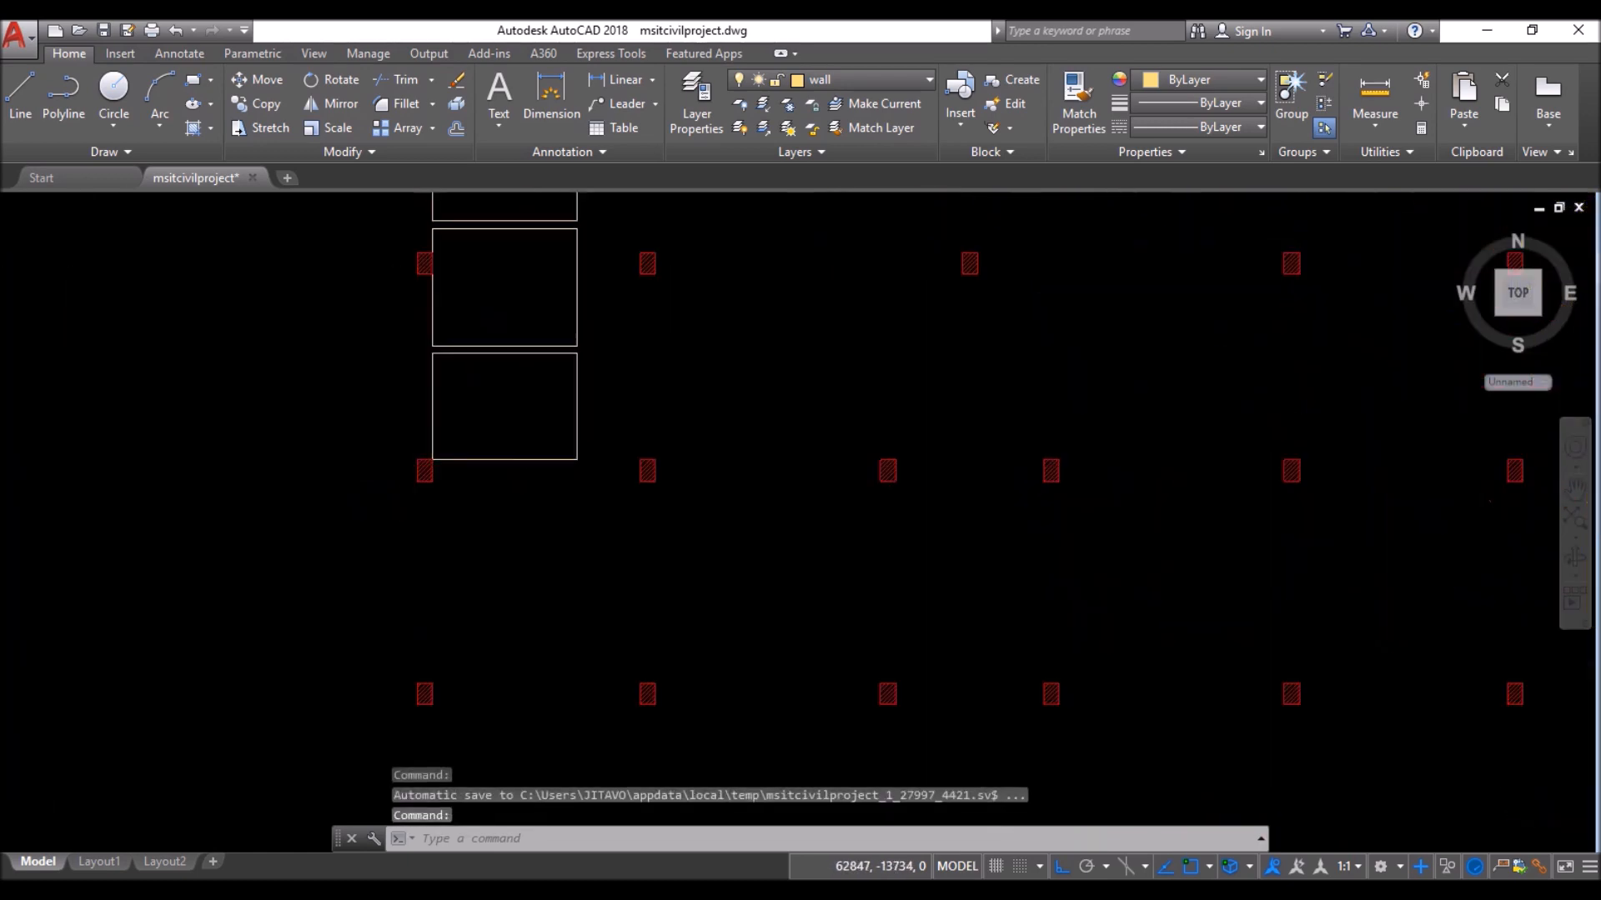
{"action": "type", "text": "rec"}
{"action": "key", "text": "Return"}
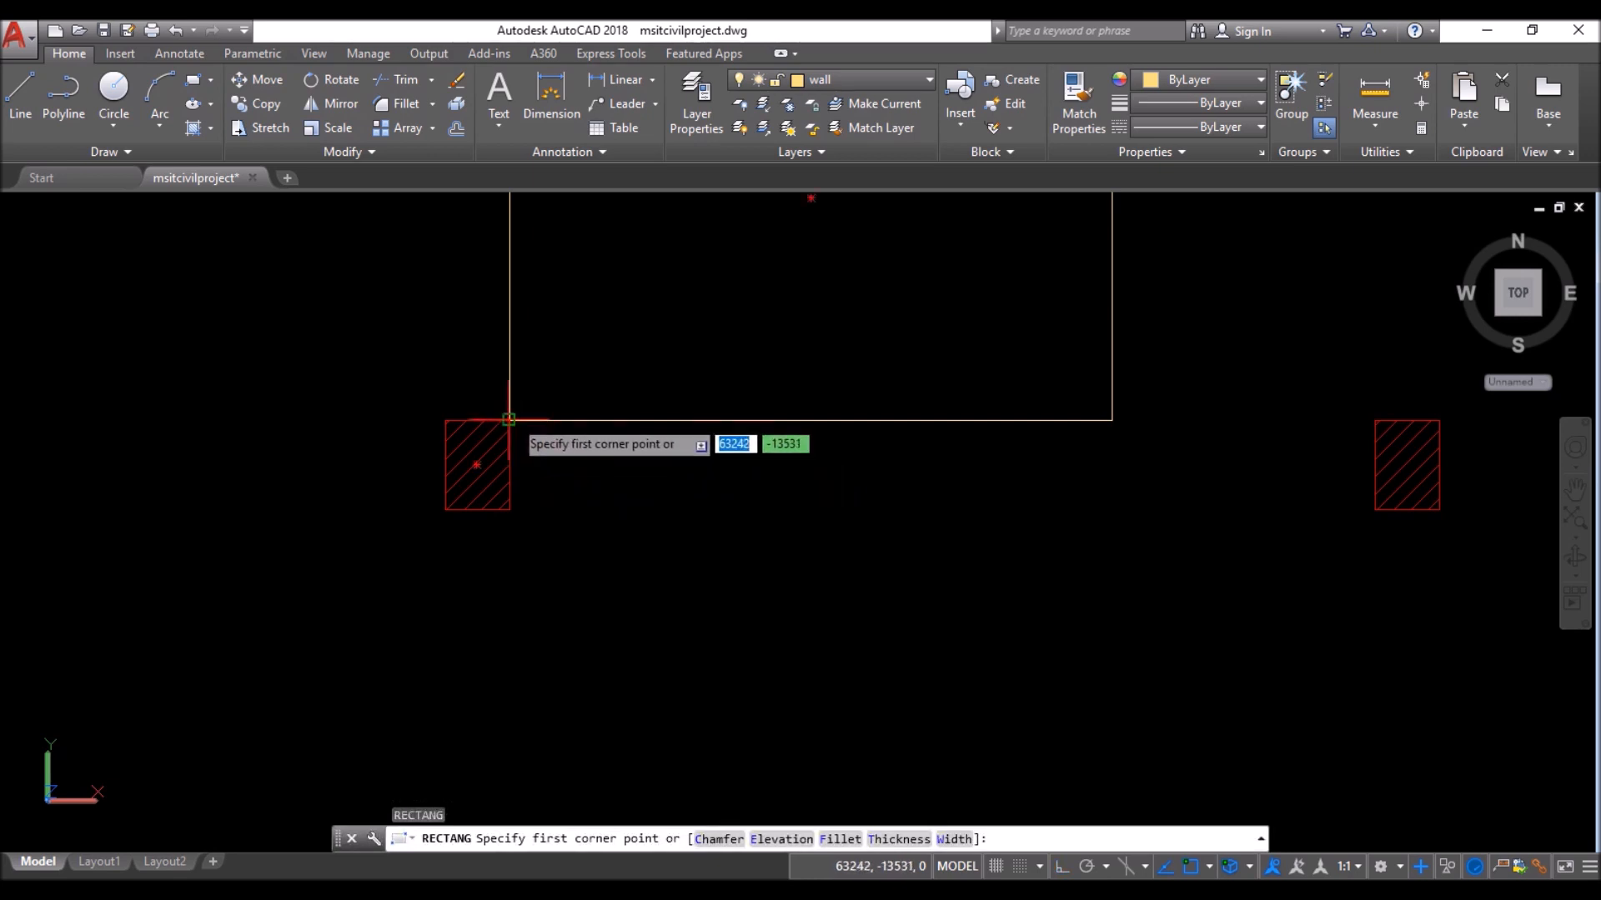
{"action": "type", "text": "250"}
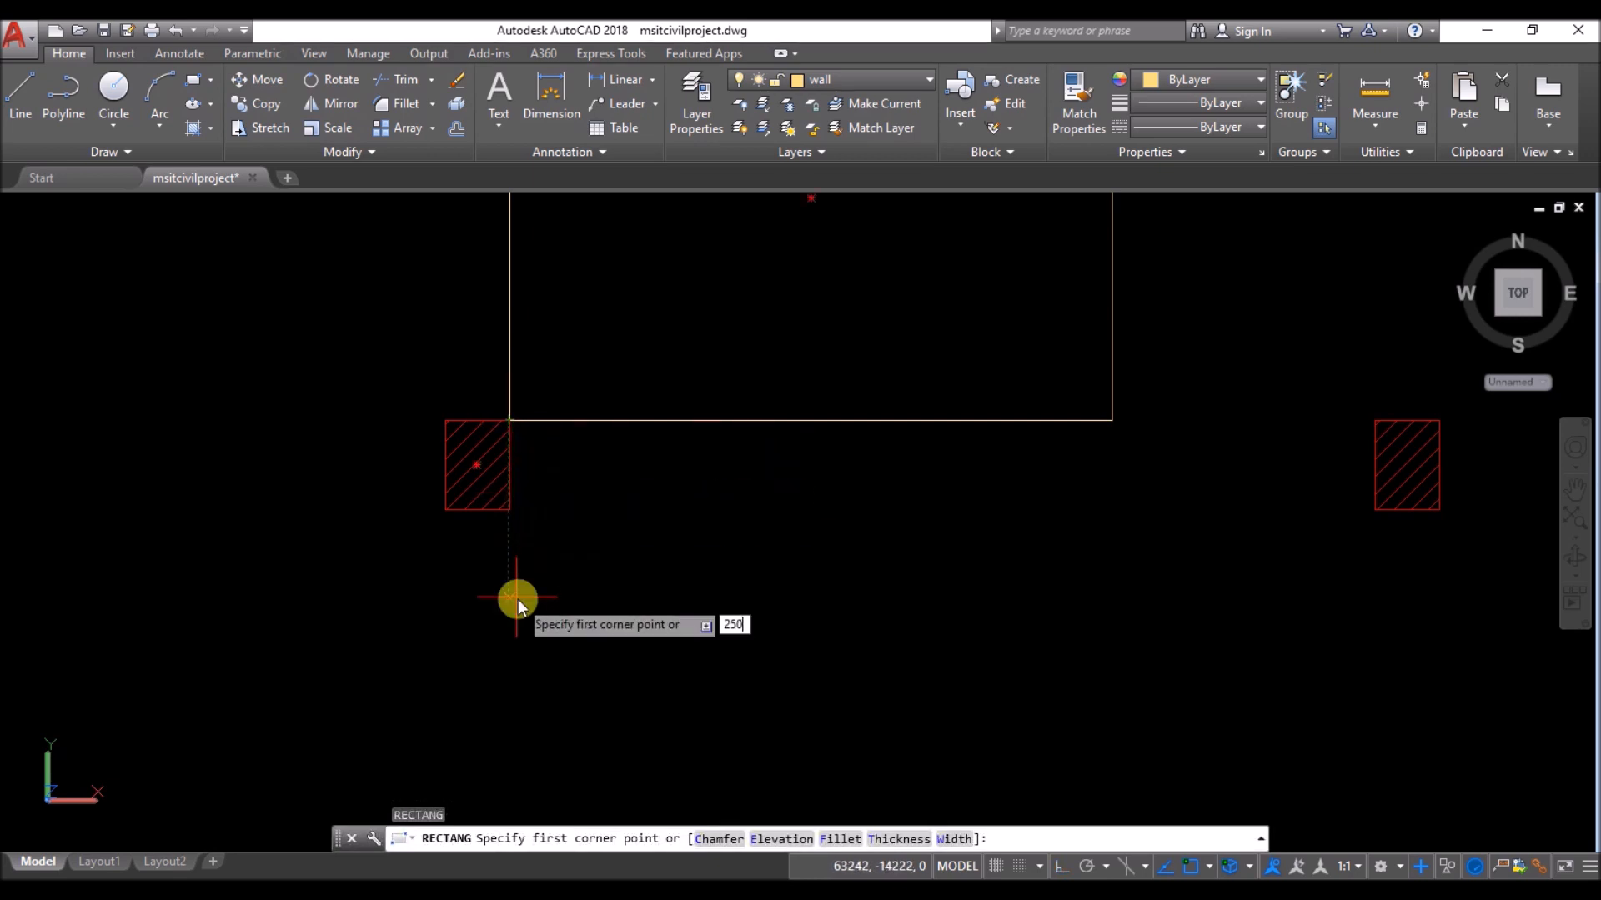
{"action": "key", "text": "Return"}
- Size the corner bedroom rectangle by dimensions, 3375 long and 3375 wide, and place it directly below the second toilet
{"action": "left_click", "coordinate": [761, 841]}
{"action": "scroll", "coordinate": [314, 536], "scroll_direction": "down", "scroll_amount": 3}
{"action": "scroll", "coordinate": [1326, 617], "scroll_direction": "up", "scroll_amount": 6}
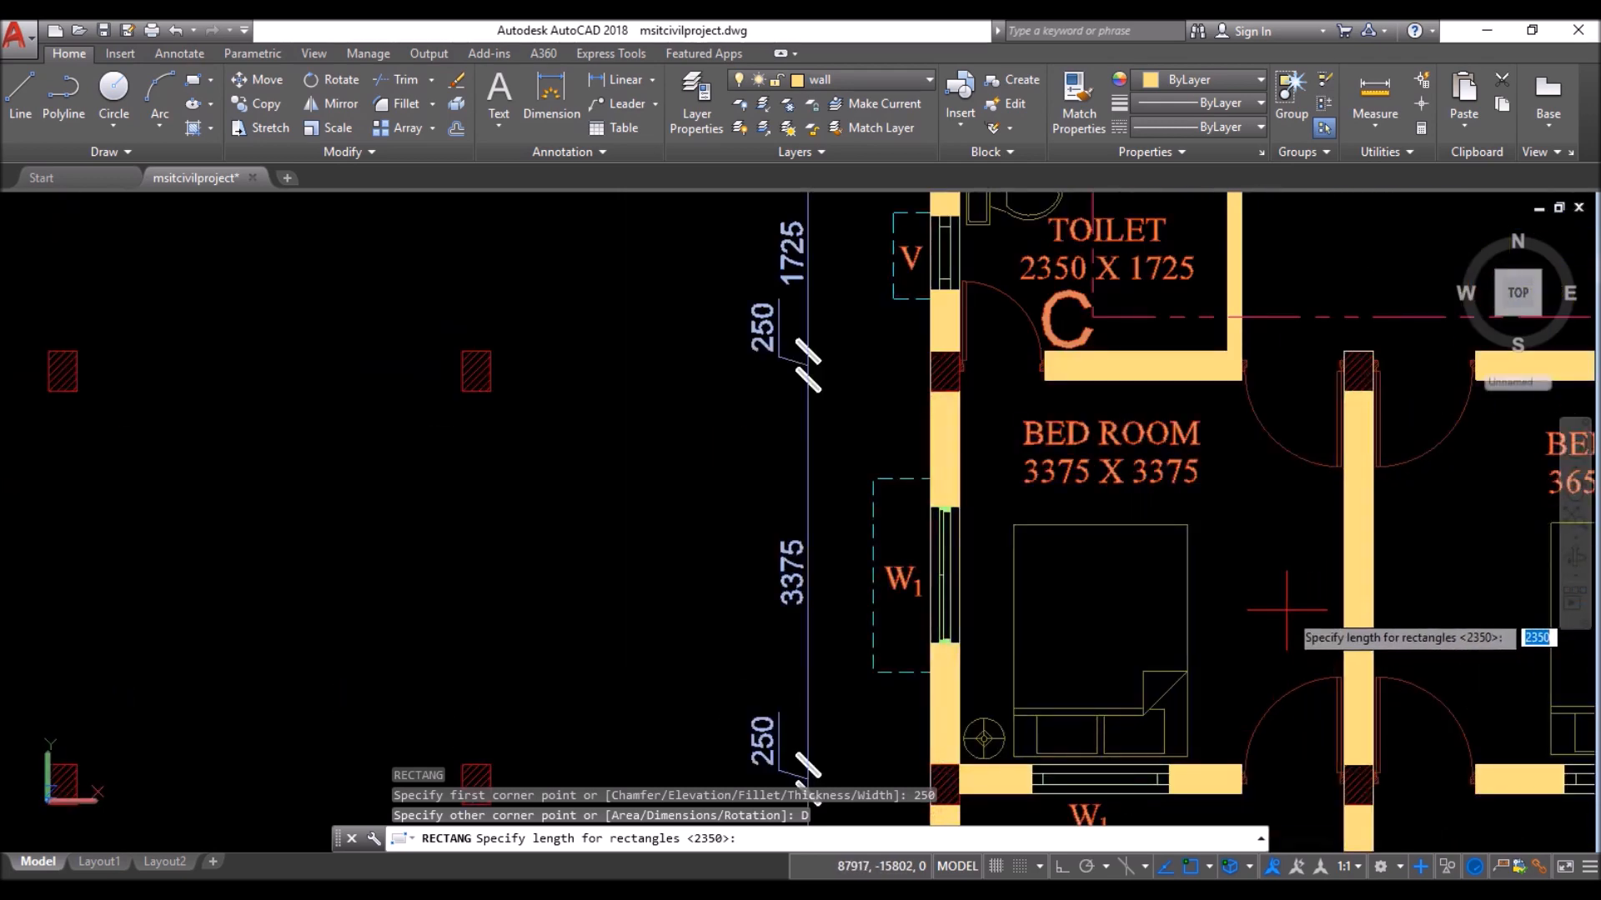
{"action": "key", "text": "Return"}
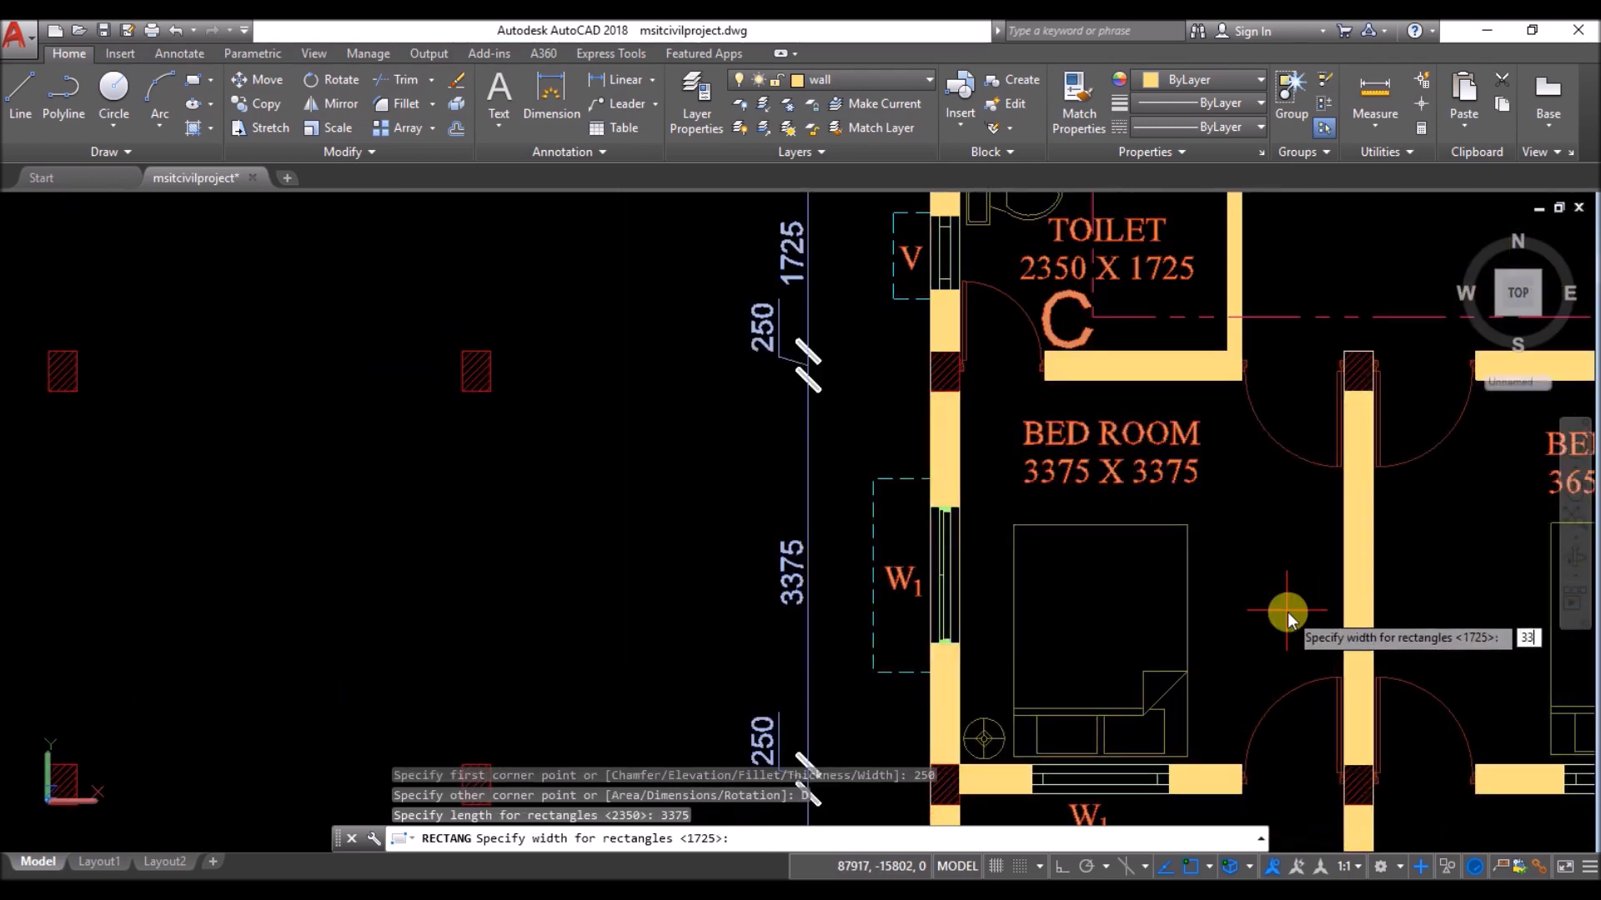
{"action": "key", "text": "Return"}
{"action": "scroll", "coordinate": [1040, 196], "scroll_direction": "down", "scroll_amount": 5}
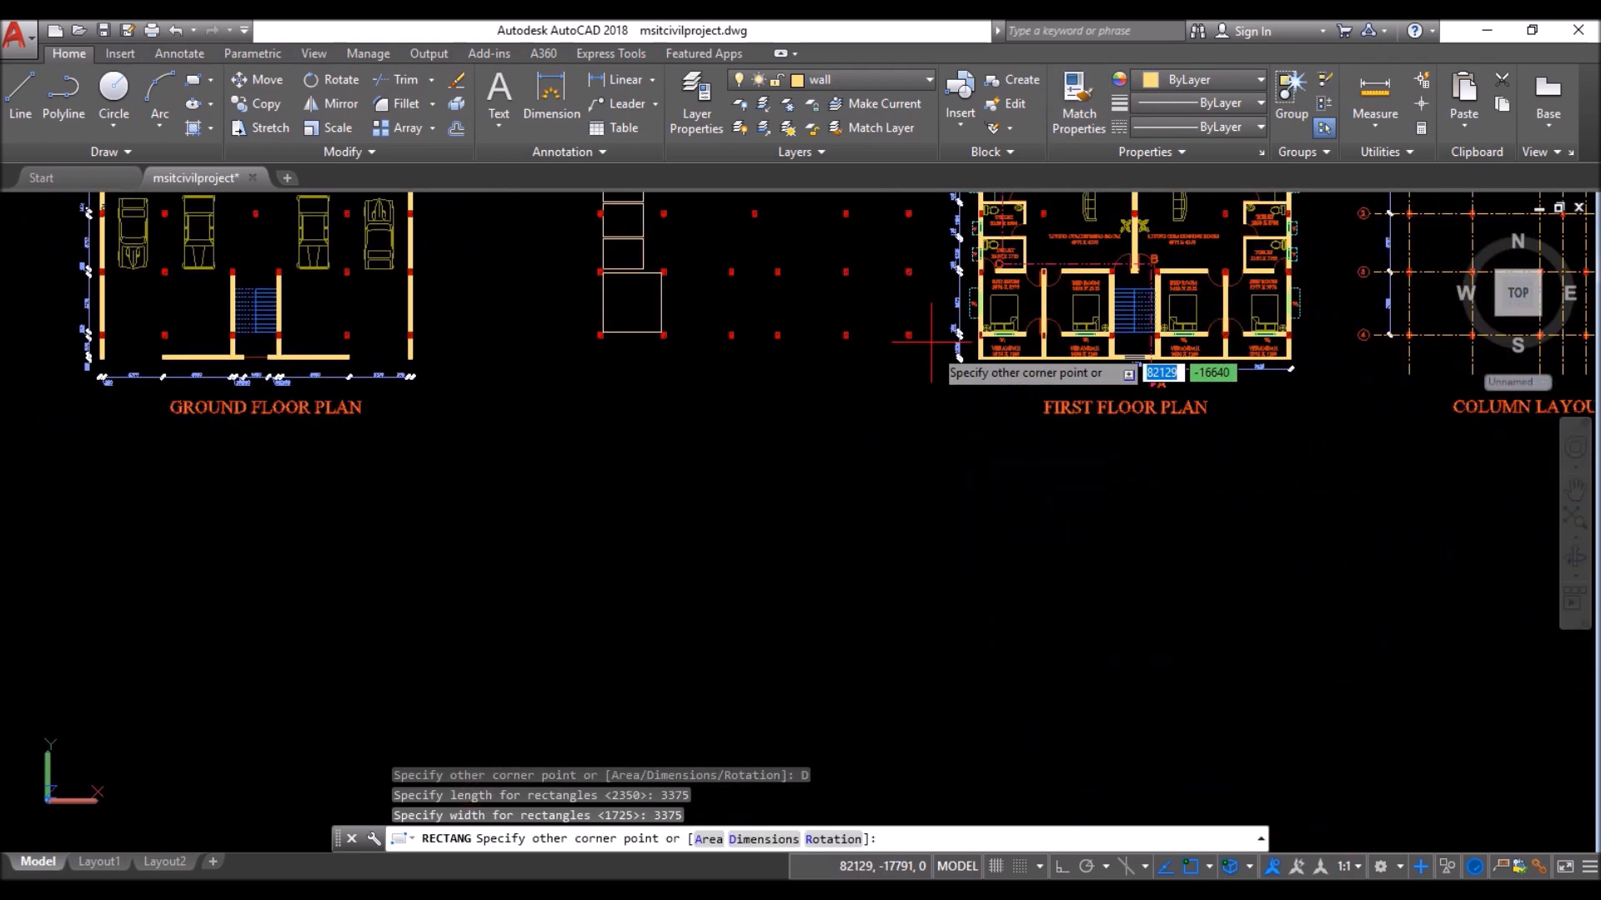
{"action": "left_click", "coordinate": [892, 468]}
- Start a rectangle for the corner verandah 250 below the corner bedroom rectangle's lower-left corner
{"action": "scroll", "coordinate": [1005, 344], "scroll_direction": "up", "scroll_amount": 6}
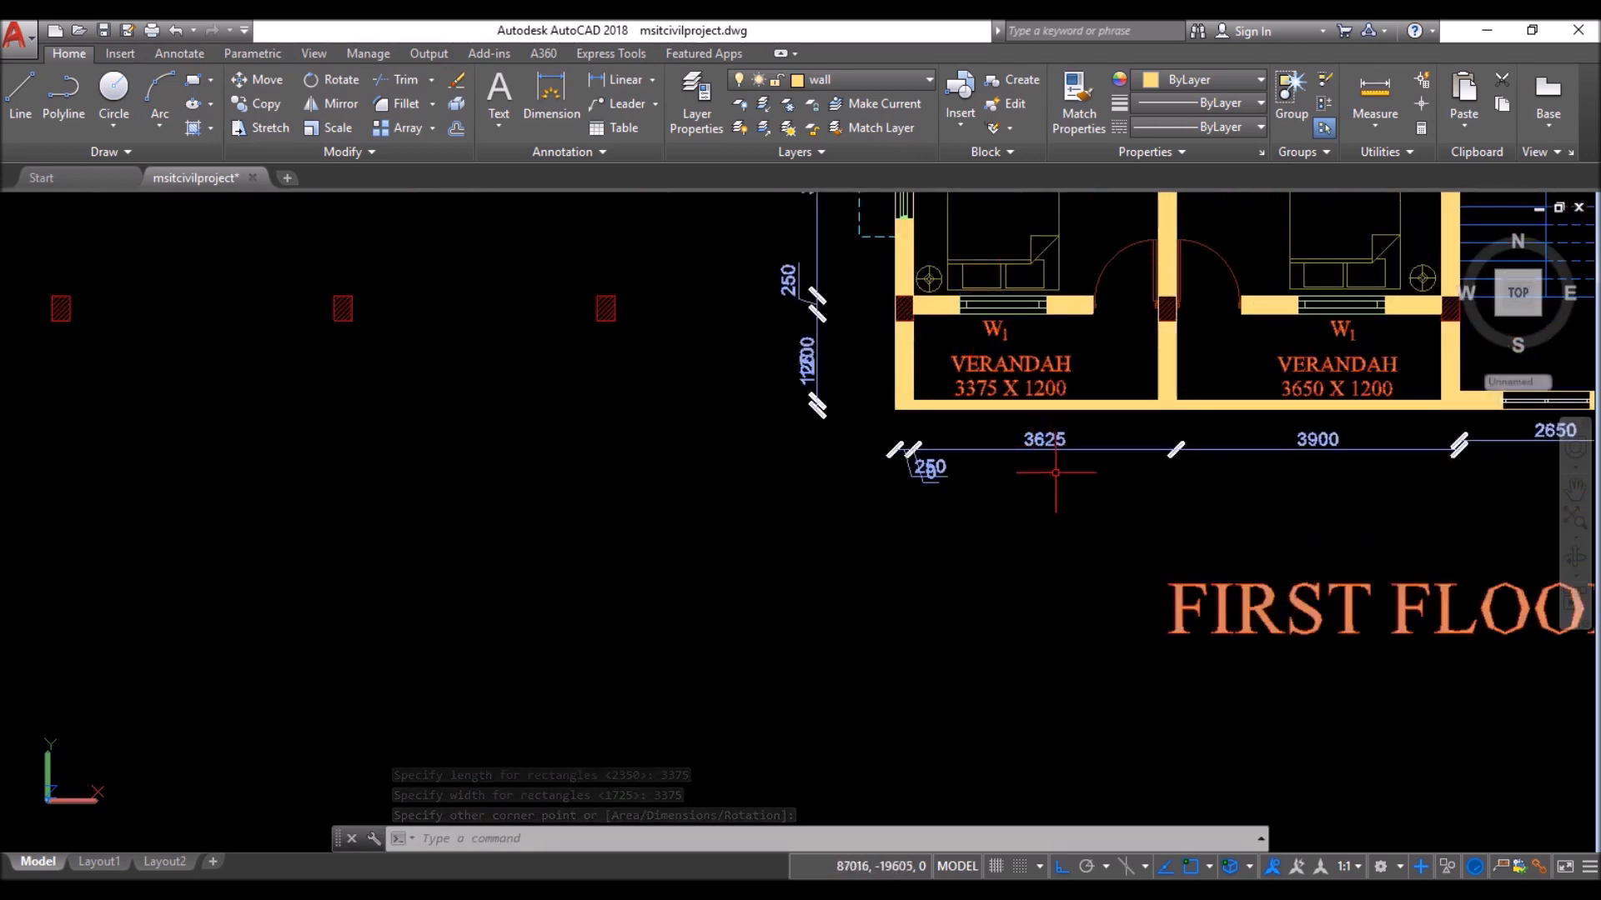
{"action": "scroll", "coordinate": [1055, 471], "scroll_direction": "down", "scroll_amount": 4}
{"action": "scroll", "coordinate": [347, 436], "scroll_direction": "up", "scroll_amount": 6}
{"action": "key", "text": "Return"}
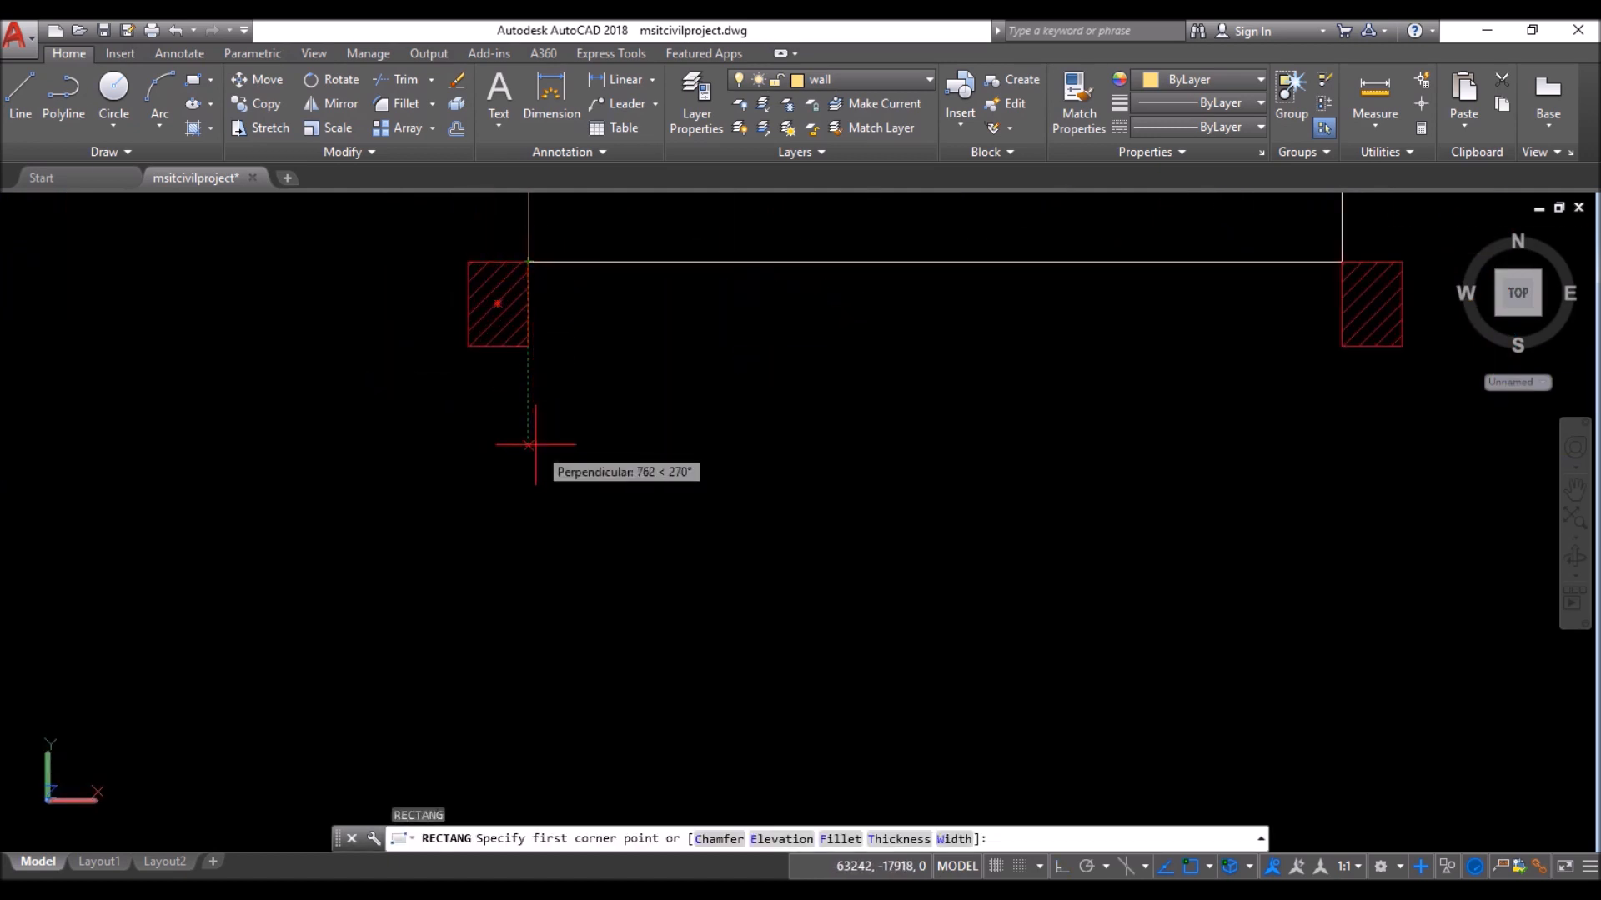
{"action": "type", "text": "250"}
{"action": "key", "text": "Return"}
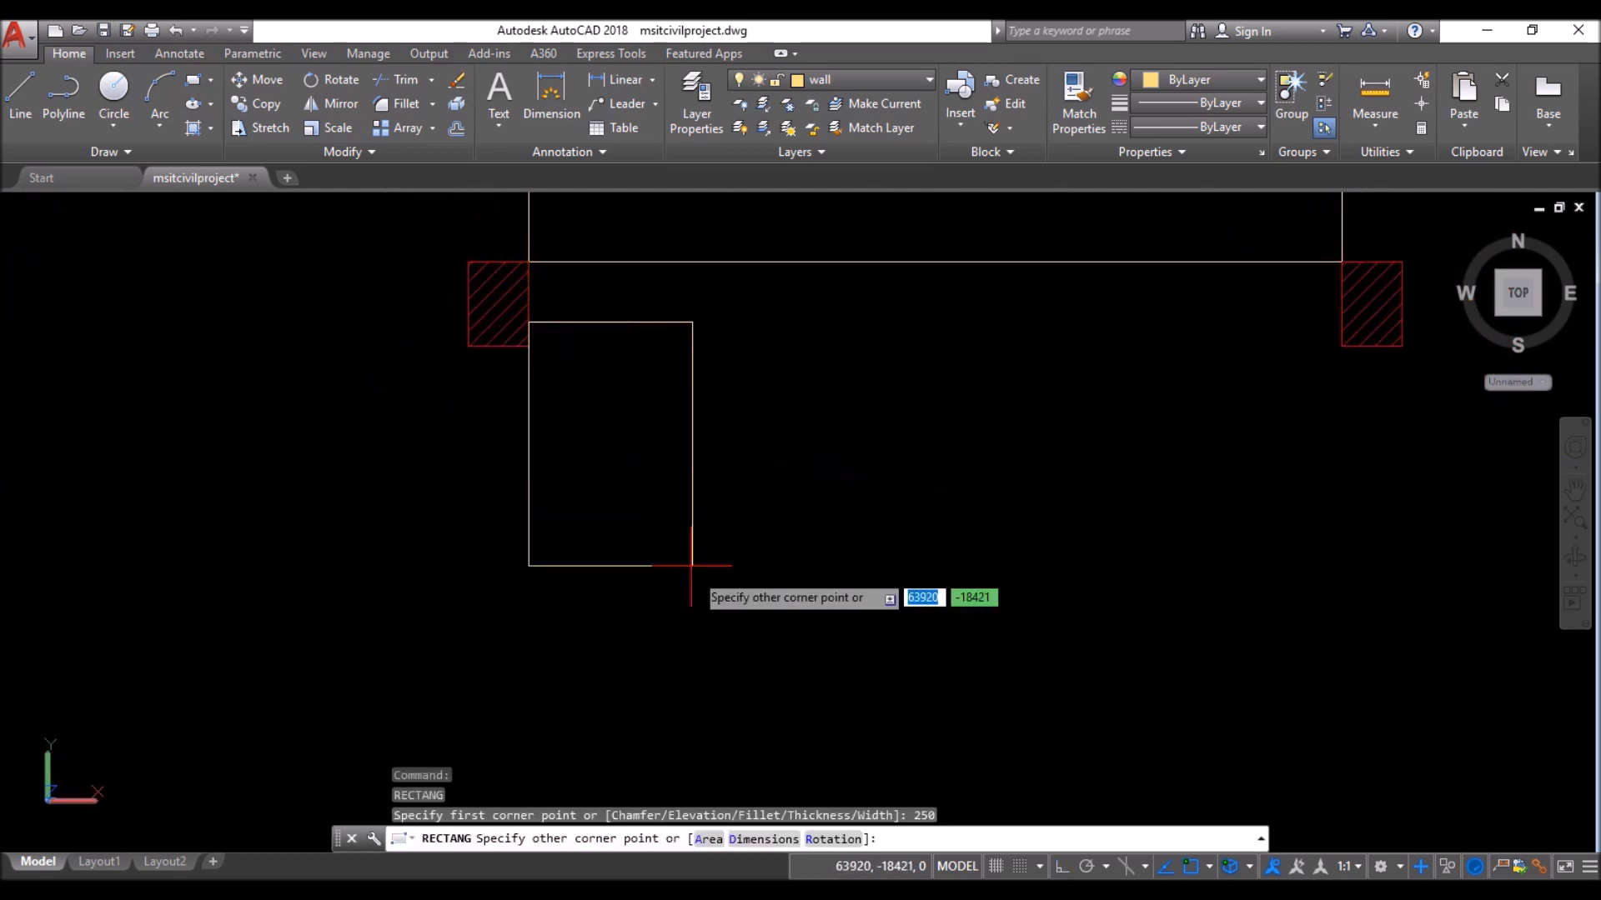
- Size the corner verandah rectangle by dimensions, 3375 long and 1200 wide, and place it directly below the corner bedroom
{"action": "left_click", "coordinate": [737, 839]}
{"action": "scroll", "coordinate": [467, 521], "scroll_direction": "down", "scroll_amount": 7}
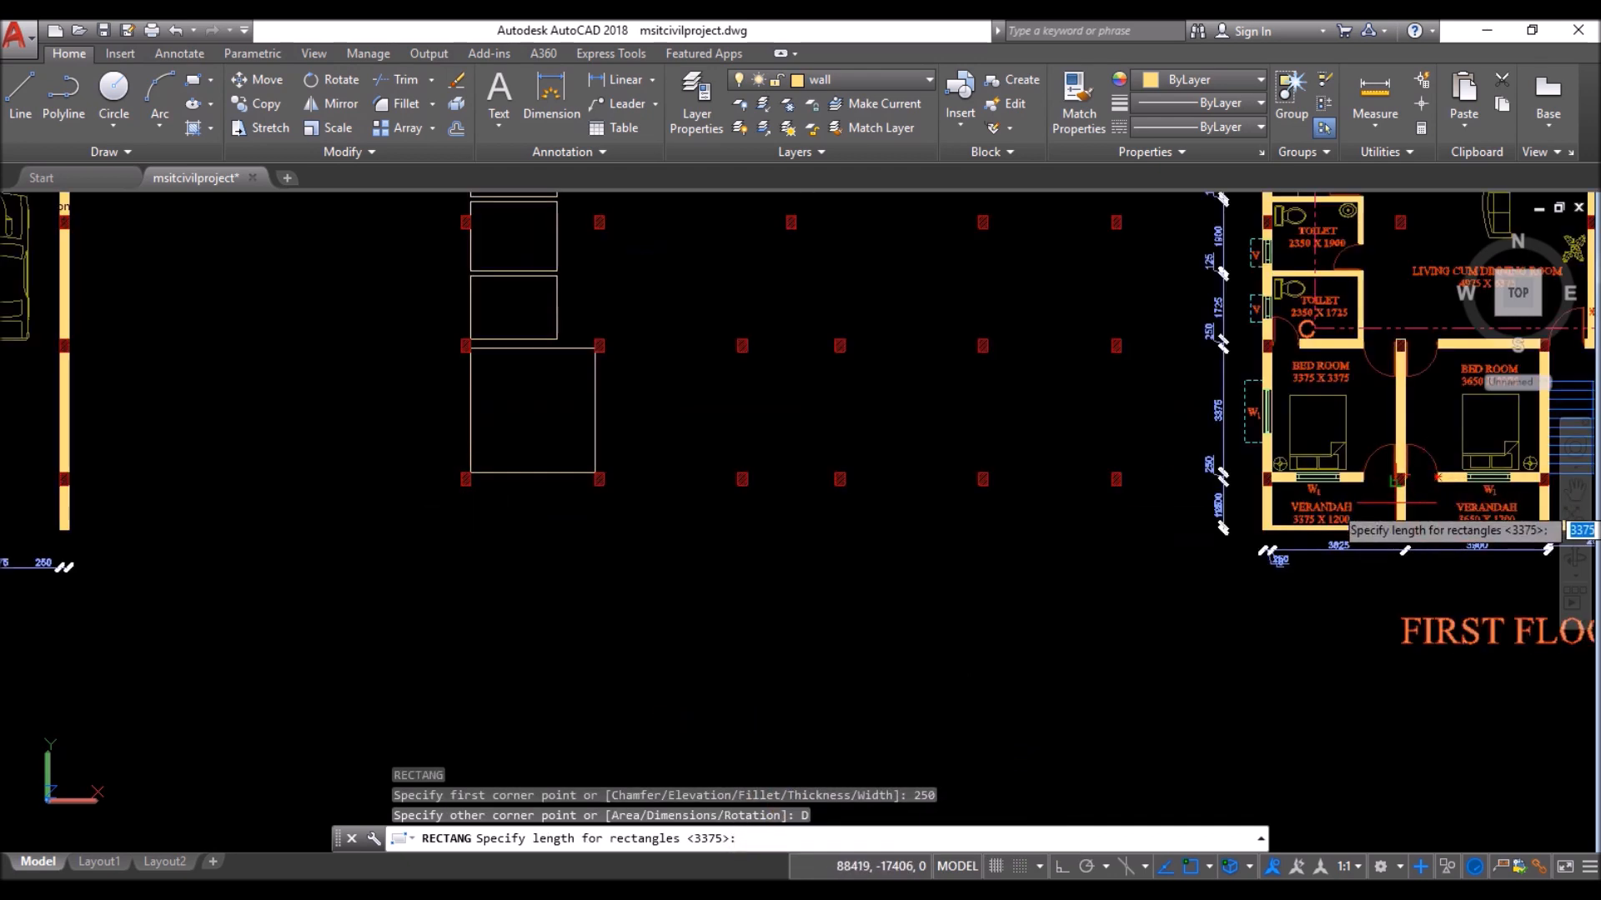
{"action": "scroll", "coordinate": [1395, 502], "scroll_direction": "up", "scroll_amount": 6}
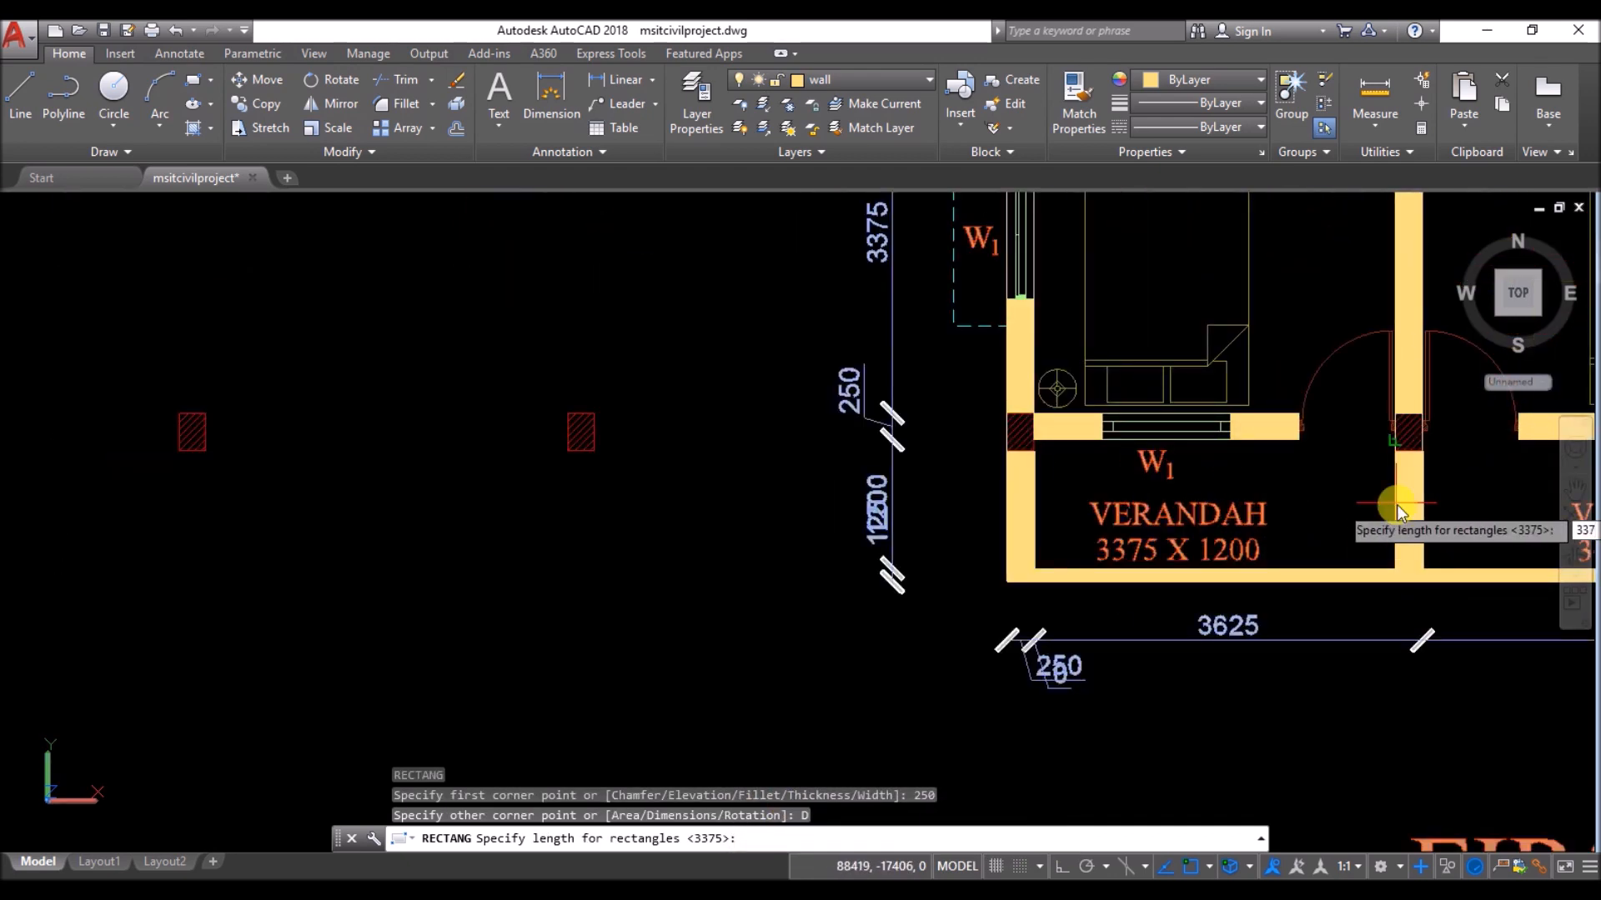
{"action": "key", "text": "Return"}
{"action": "type", "text": "1"}
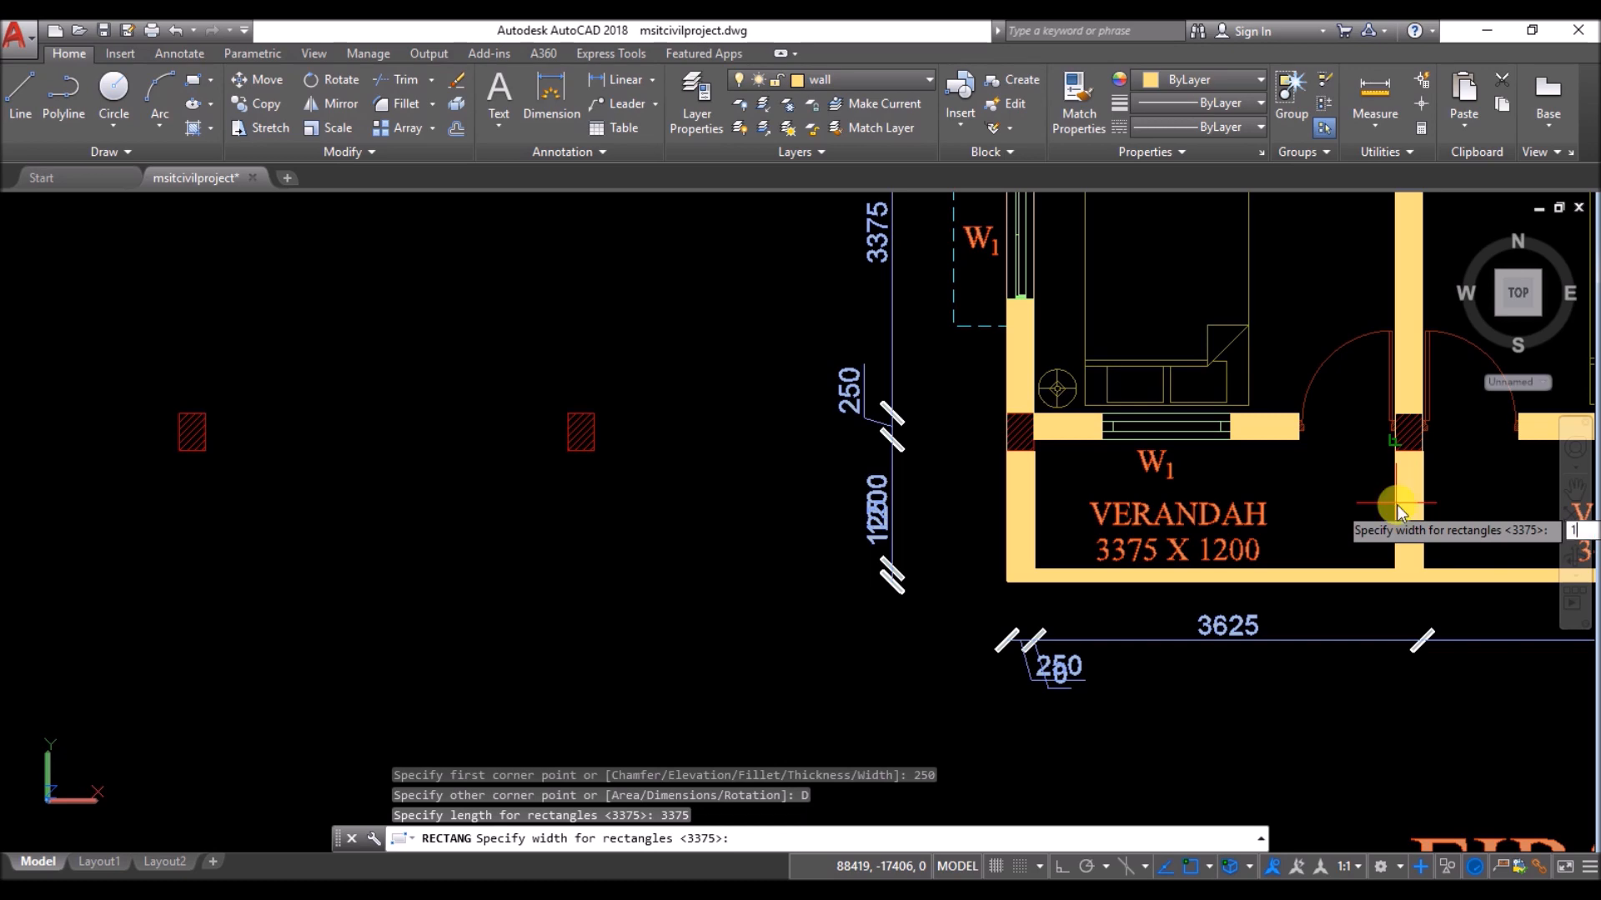
{"action": "type", "text": "200"}
{"action": "key", "text": "Return"}
{"action": "scroll", "coordinate": [1125, 316], "scroll_direction": "down", "scroll_amount": 6}
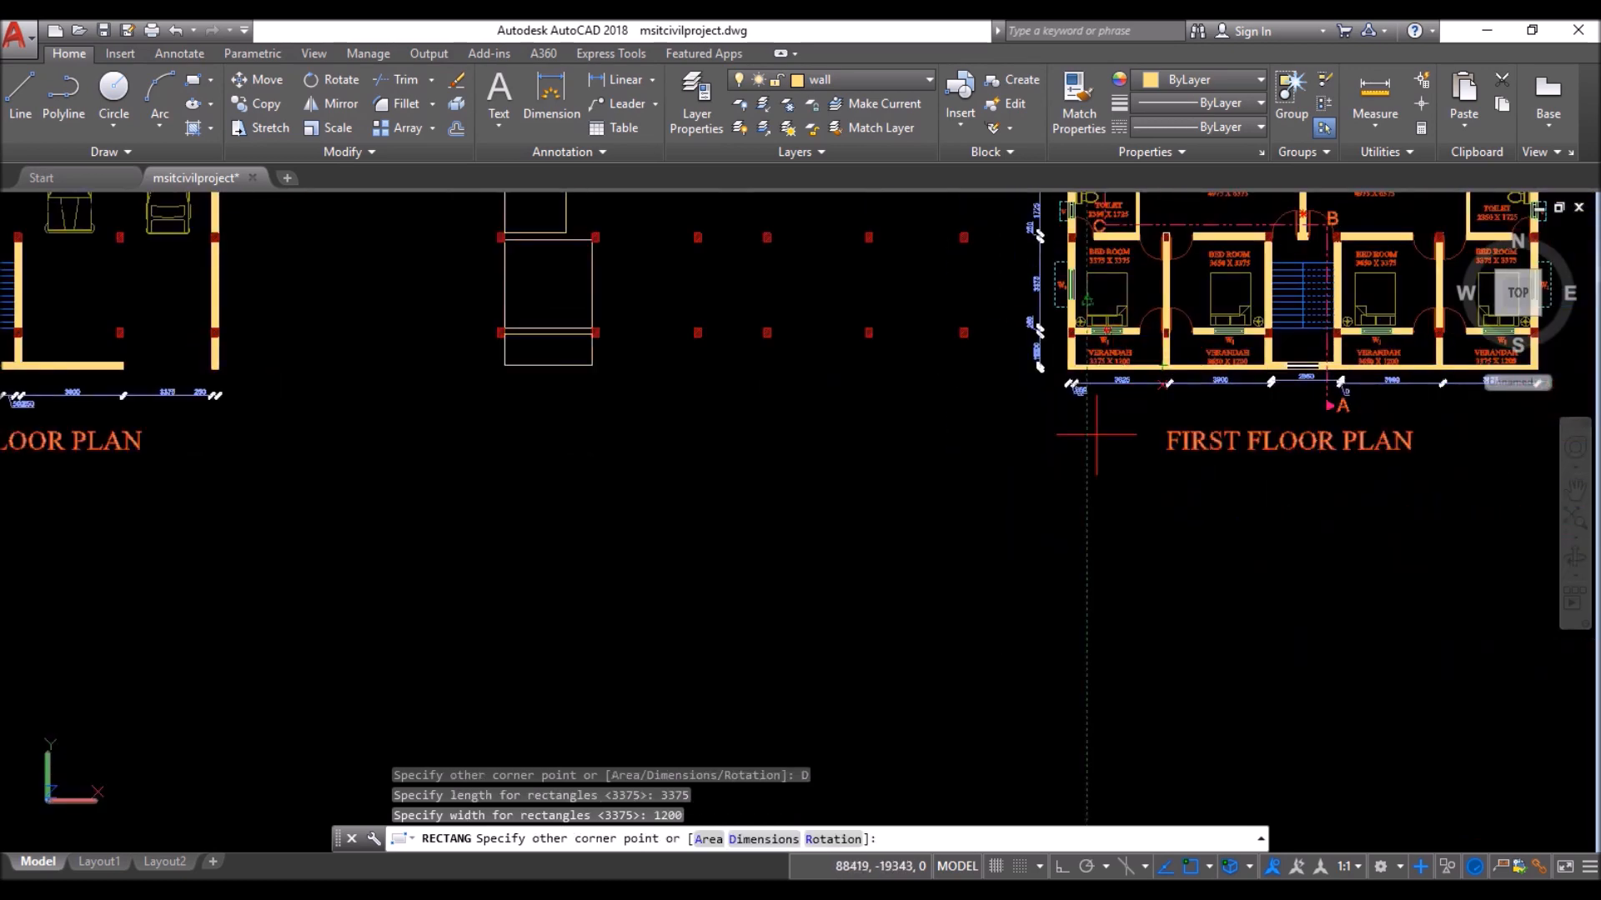
- Start a rectangle for the second bedroom on the right face of the adjoining column, level with the corner bedroom's top edge
{"action": "scroll", "coordinate": [1261, 254], "scroll_direction": "up", "scroll_amount": 3}
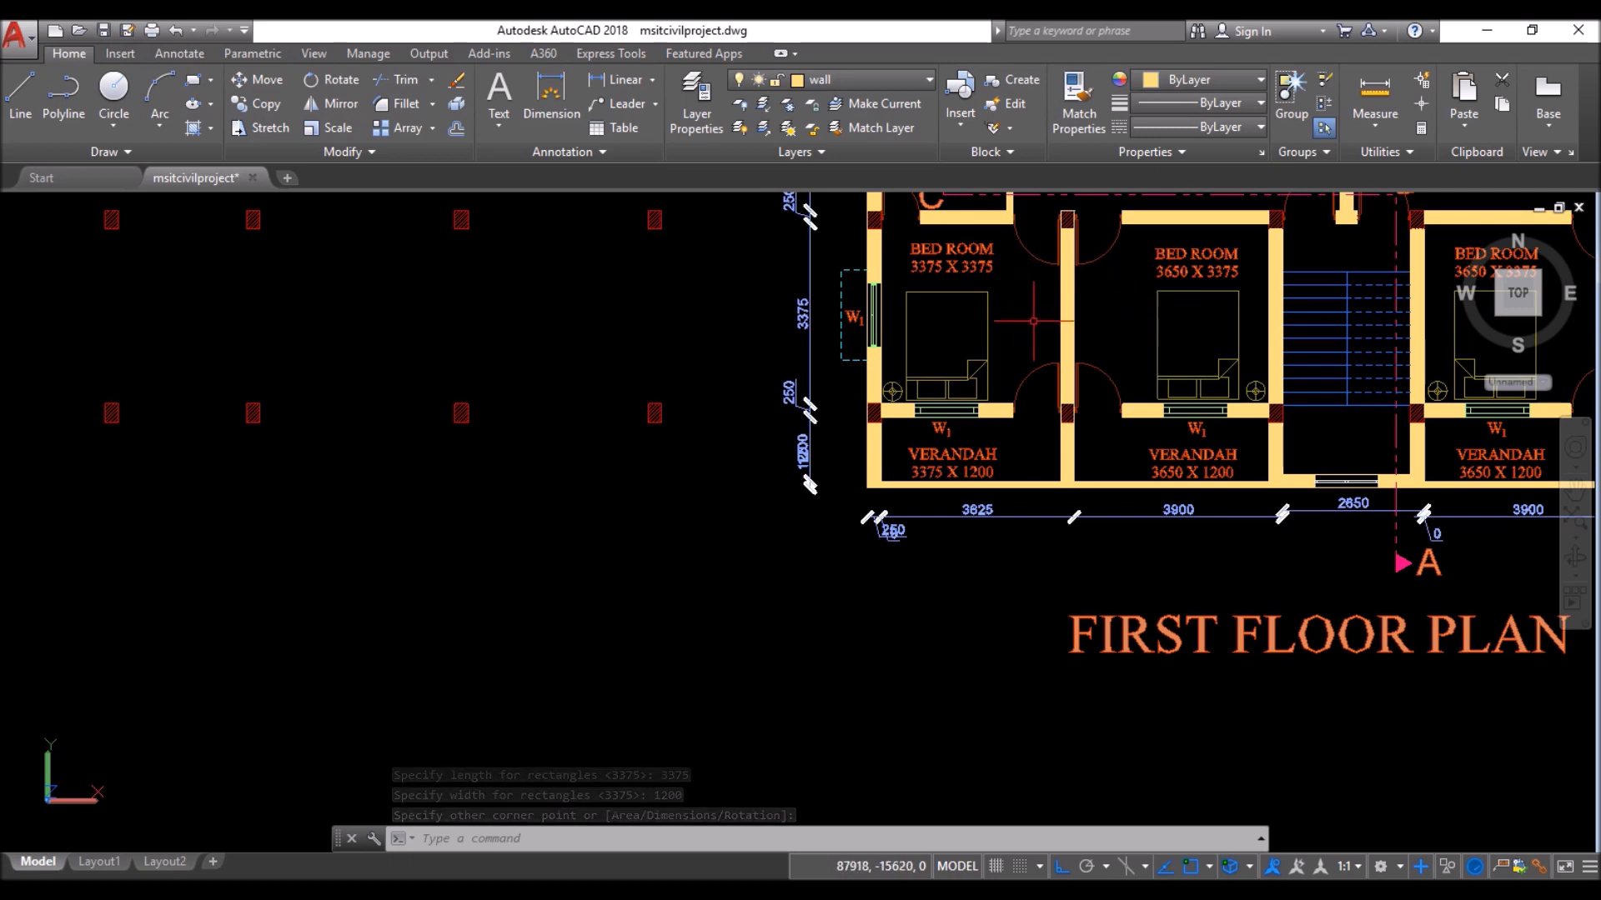
{"action": "scroll", "coordinate": [1109, 449], "scroll_direction": "down", "scroll_amount": 2}
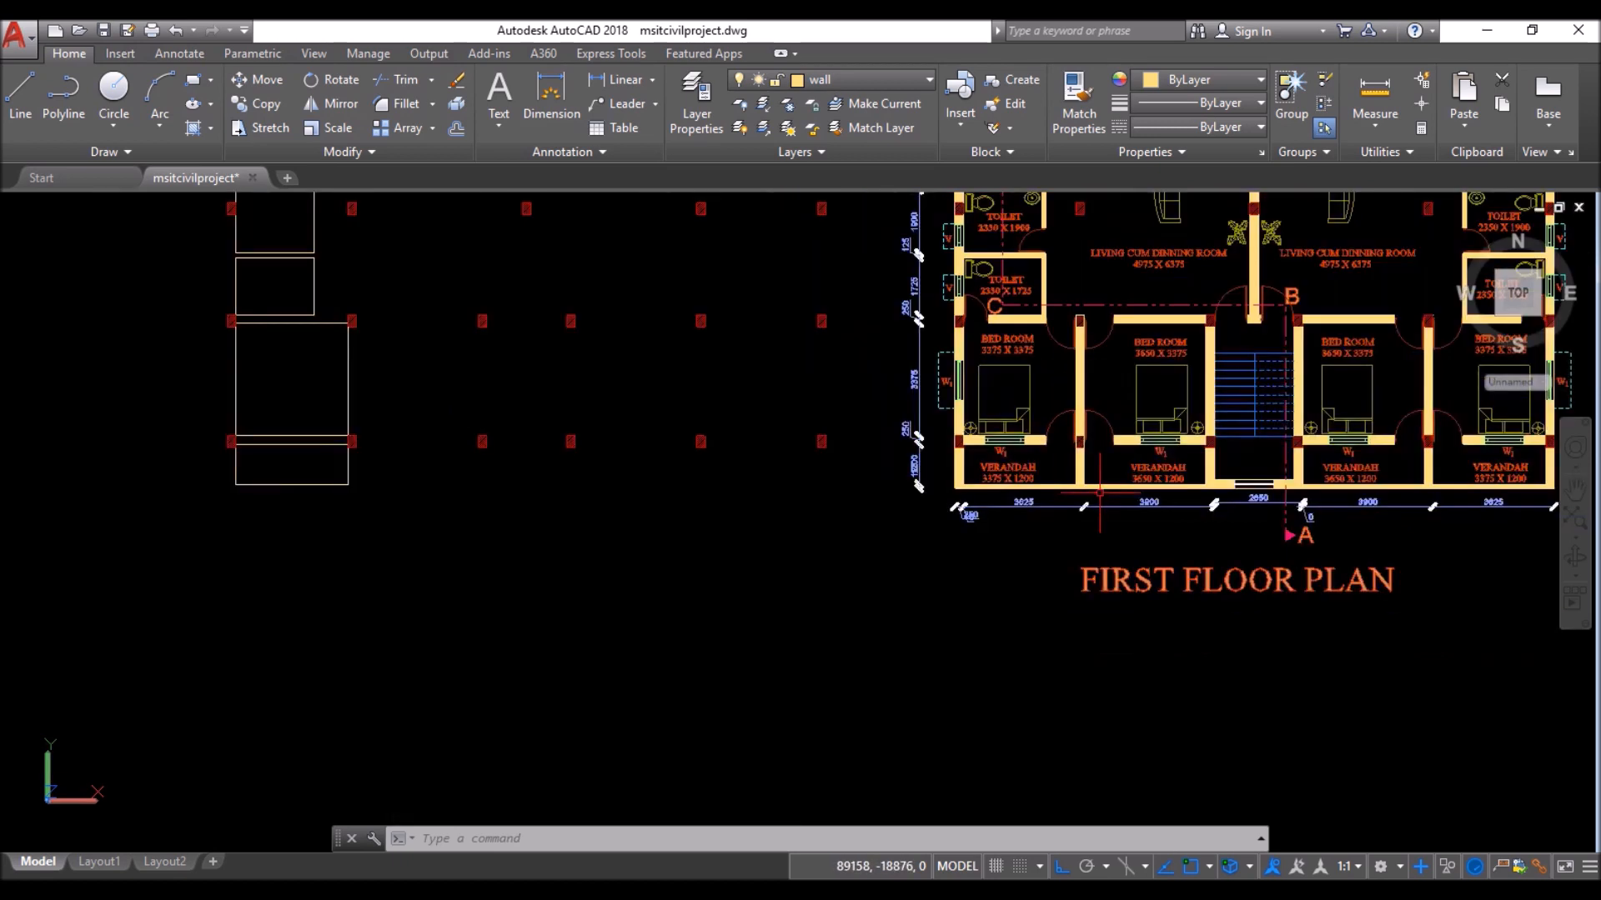
{"action": "scroll", "coordinate": [334, 327], "scroll_direction": "up", "scroll_amount": 8}
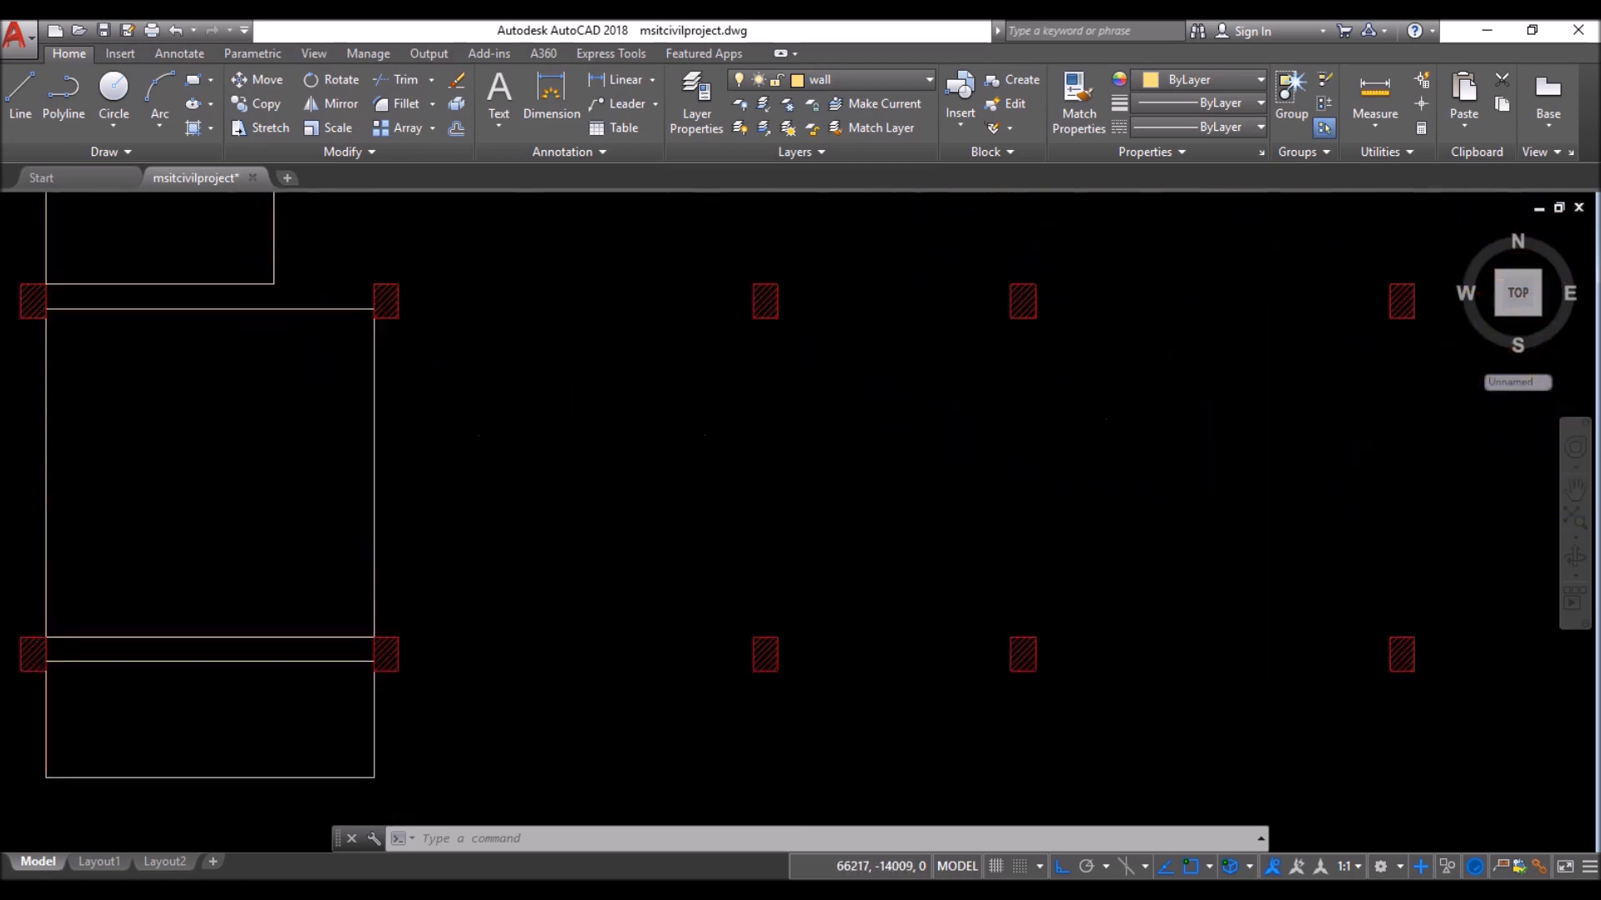
{"action": "type", "text": "rec"}
{"action": "key", "text": "Return"}
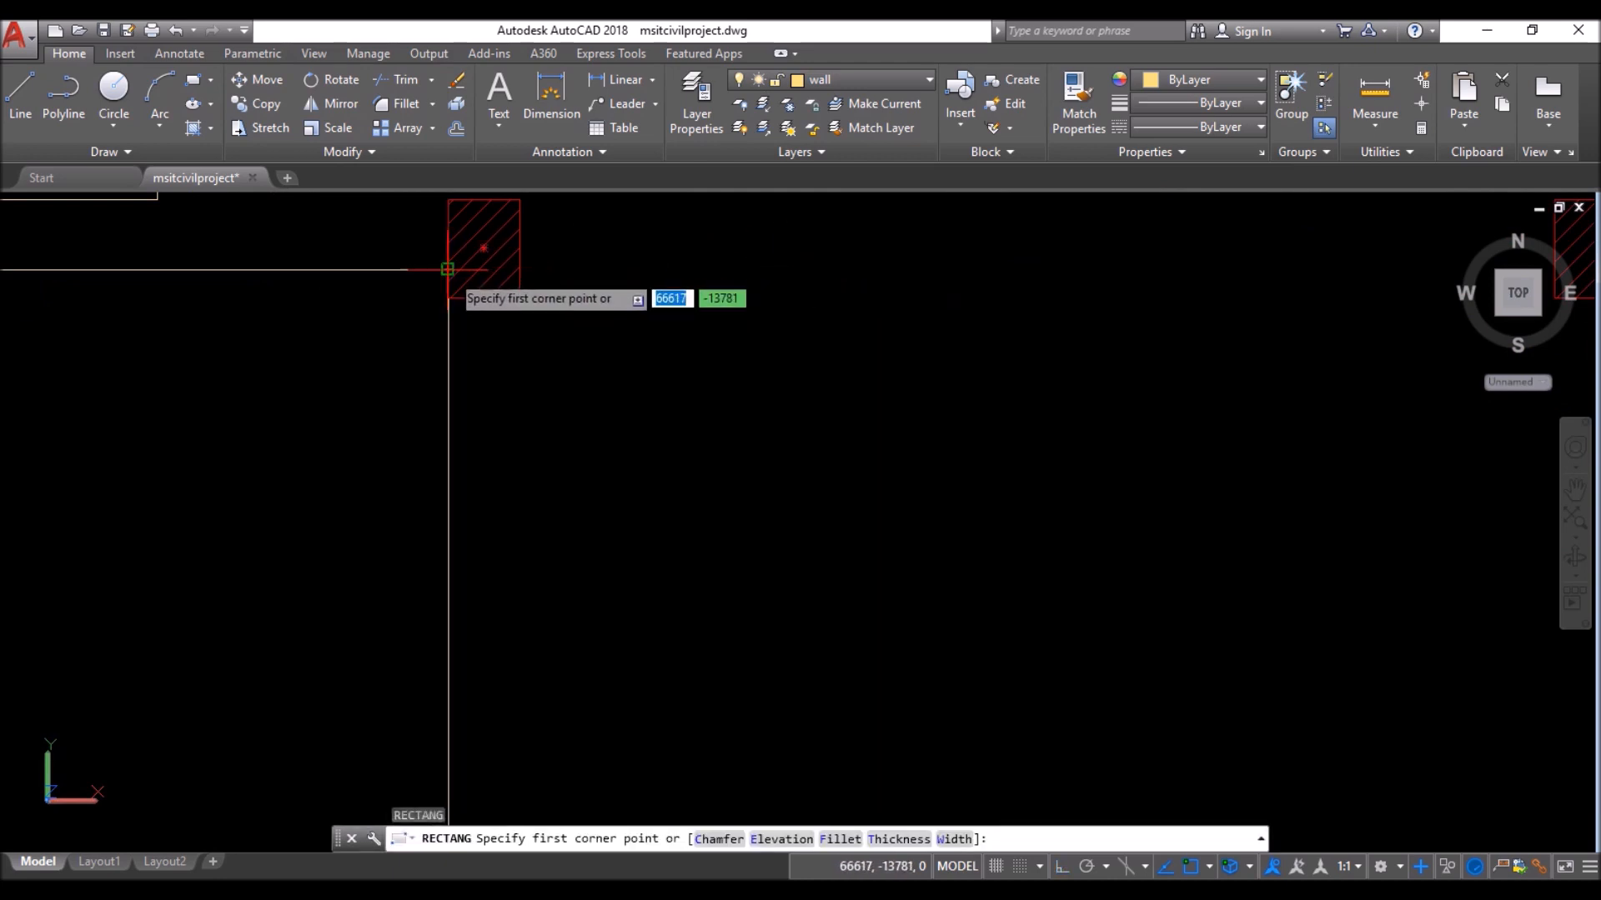
{"action": "scroll", "coordinate": [519, 269], "scroll_direction": "up", "scroll_amount": 5}
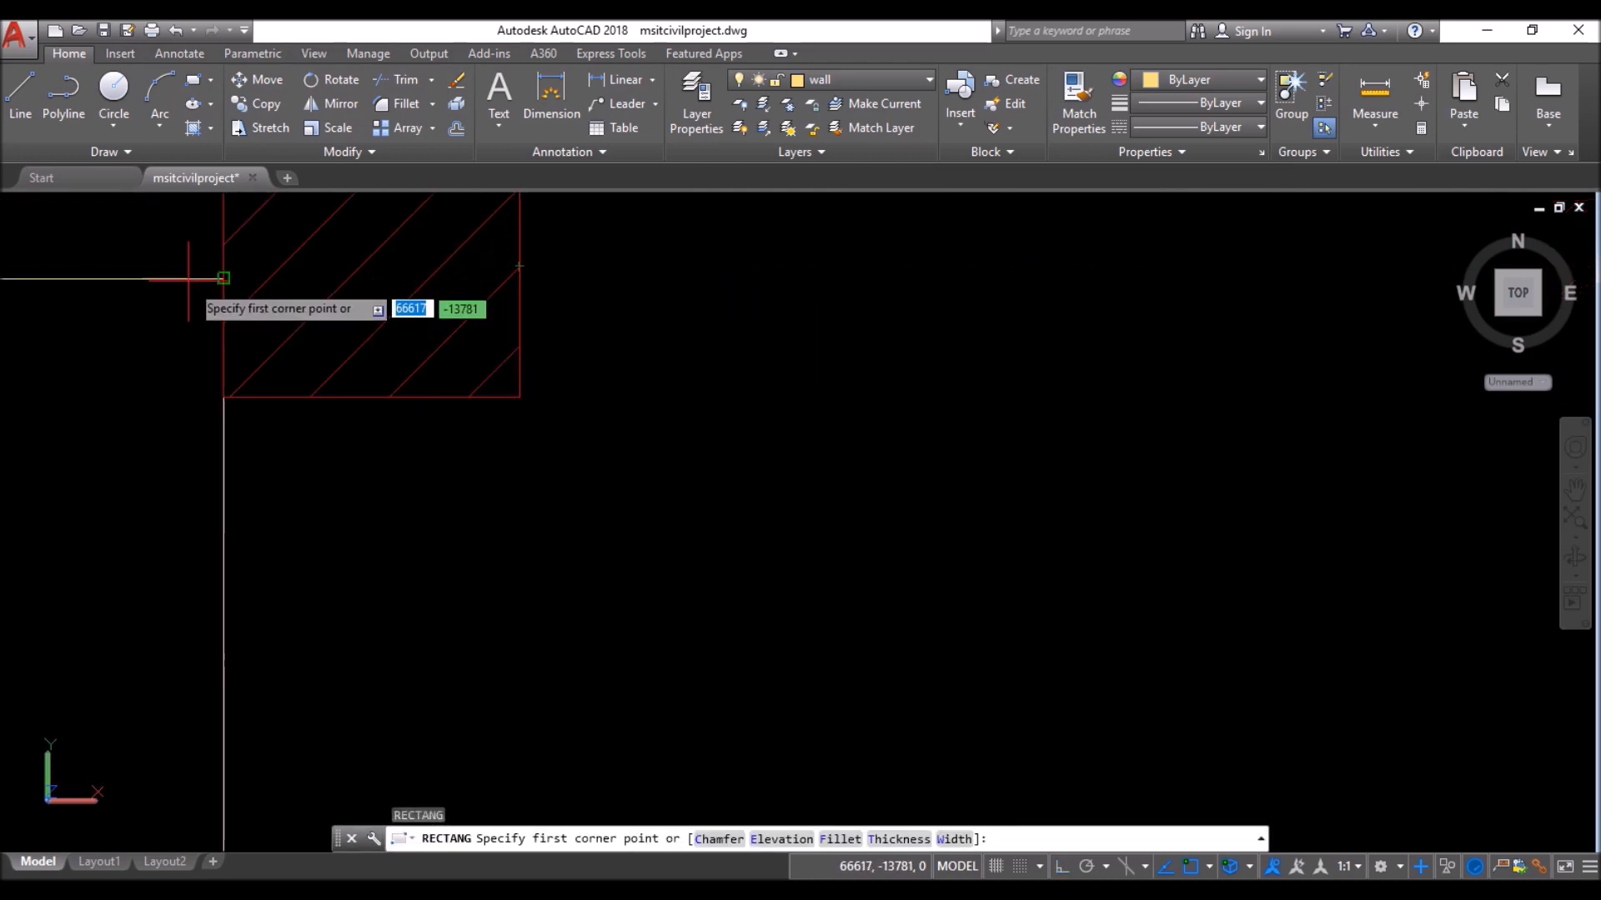
{"action": "scroll", "coordinate": [520, 284], "scroll_direction": "up", "scroll_amount": 3}
{"action": "scroll", "coordinate": [525, 275], "scroll_direction": "down", "scroll_amount": 6}
{"action": "scroll", "coordinate": [427, 265], "scroll_direction": "up", "scroll_amount": 3}
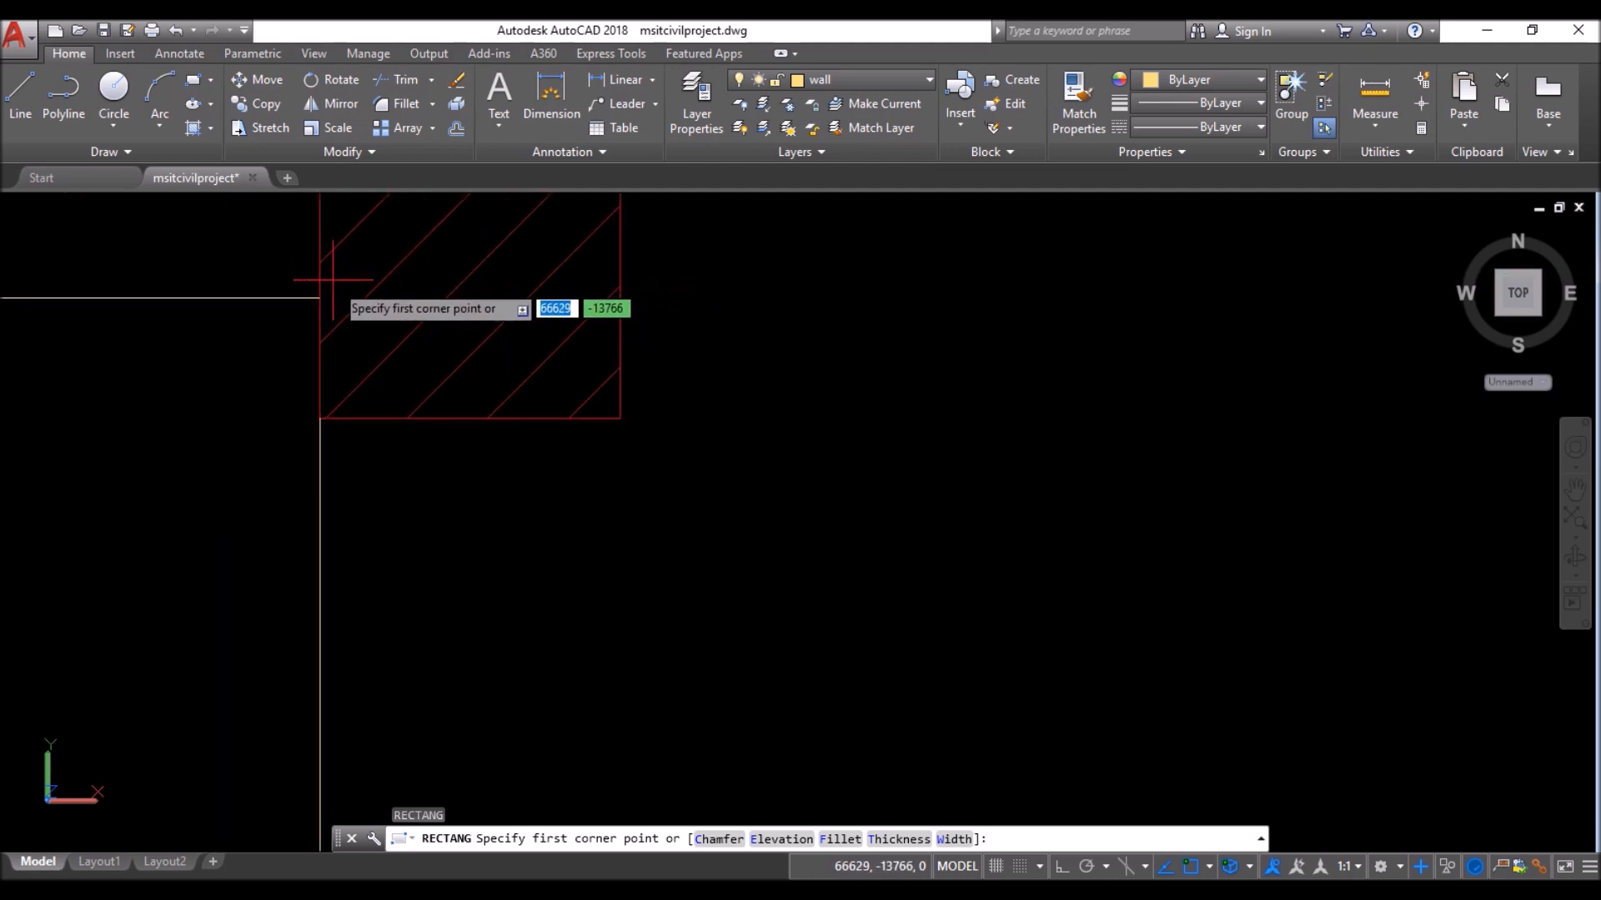
{"action": "left_click", "coordinate": [620, 297]}
{"action": "scroll", "coordinate": [534, 492], "scroll_direction": "down", "scroll_amount": 2}
- Size the second bedroom rectangle by dimensions, 3650 long and 3375 wide, and place it to the right of the corner bedroom
{"action": "left_click", "coordinate": [755, 838]}
{"action": "scroll", "coordinate": [554, 400], "scroll_direction": "down", "scroll_amount": 5}
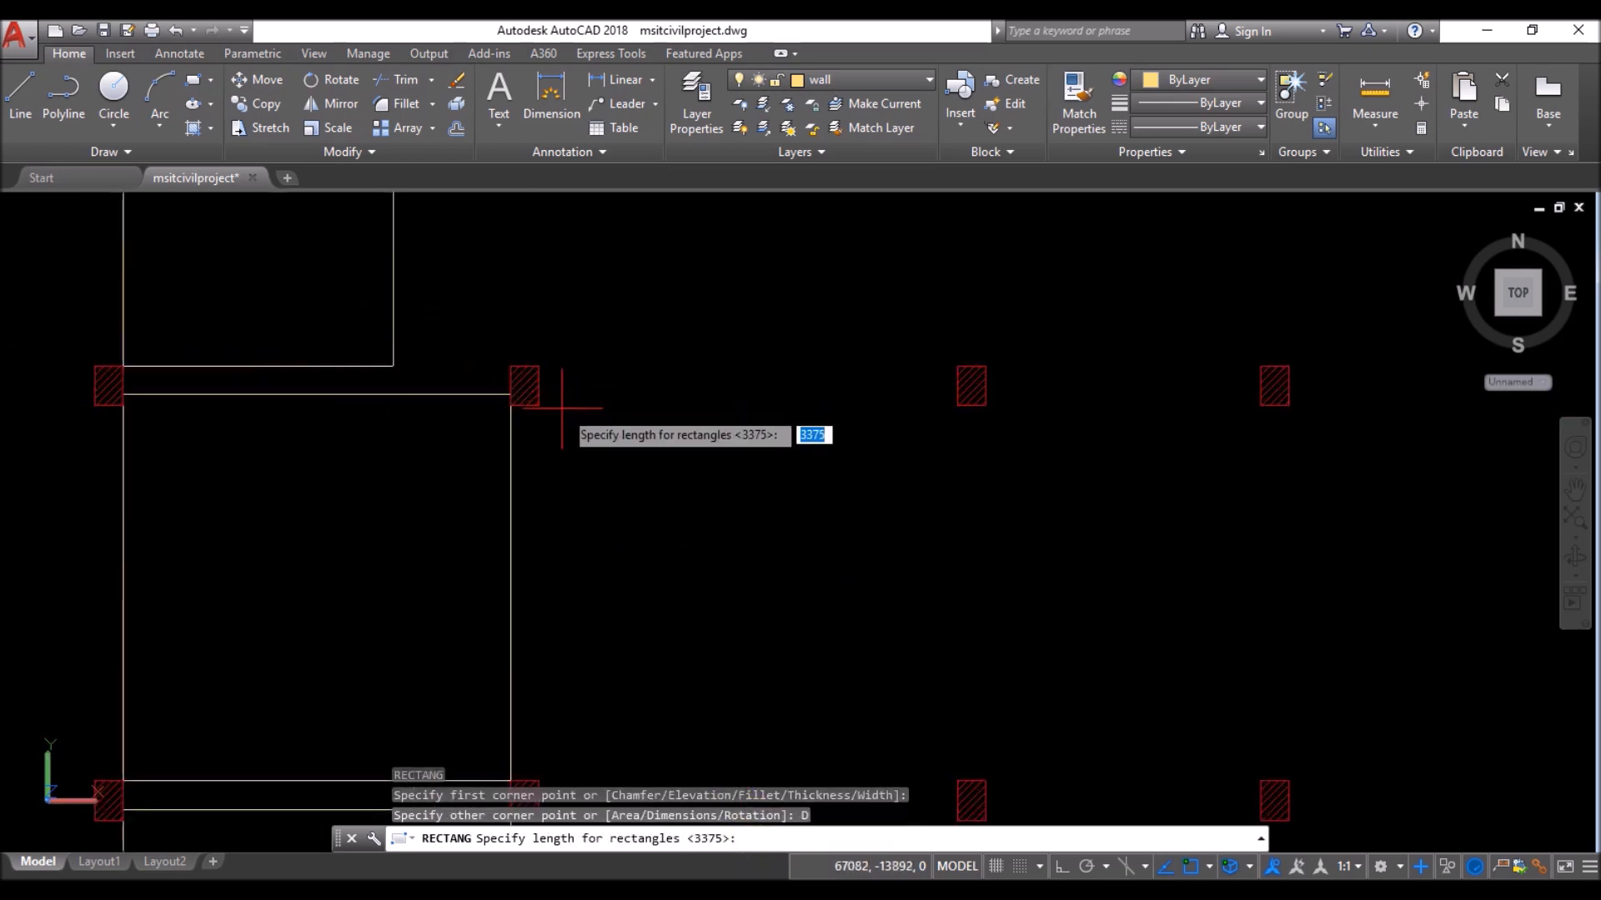
{"action": "scroll", "coordinate": [1263, 454], "scroll_direction": "up", "scroll_amount": 4}
{"action": "scroll", "coordinate": [1258, 445], "scroll_direction": "up", "scroll_amount": 3}
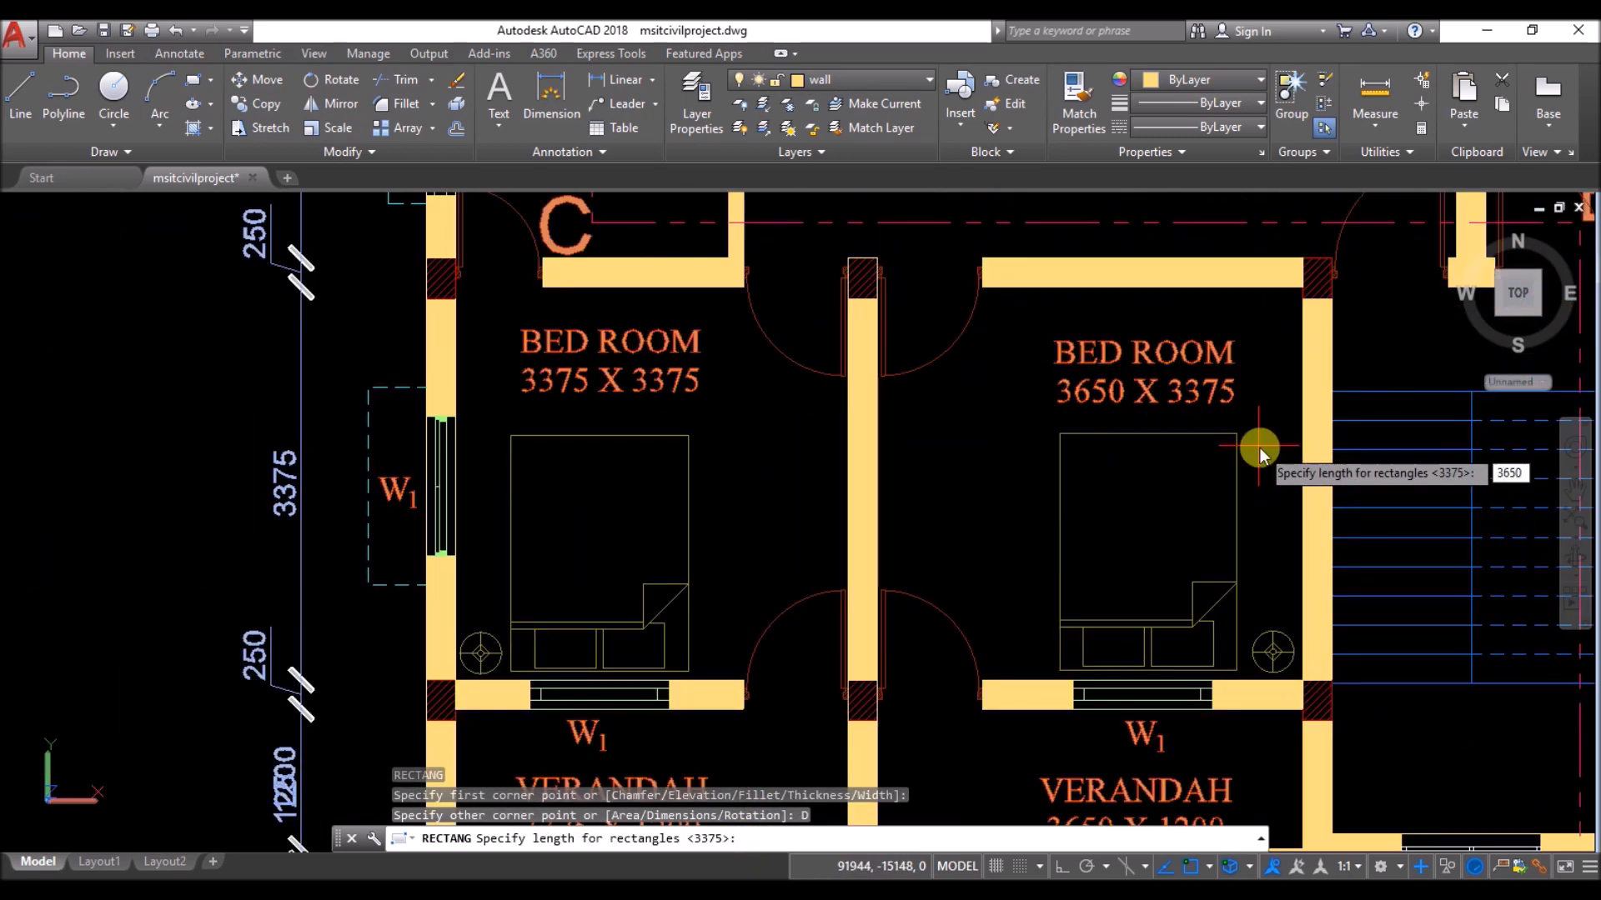
{"action": "key", "text": "Return"}
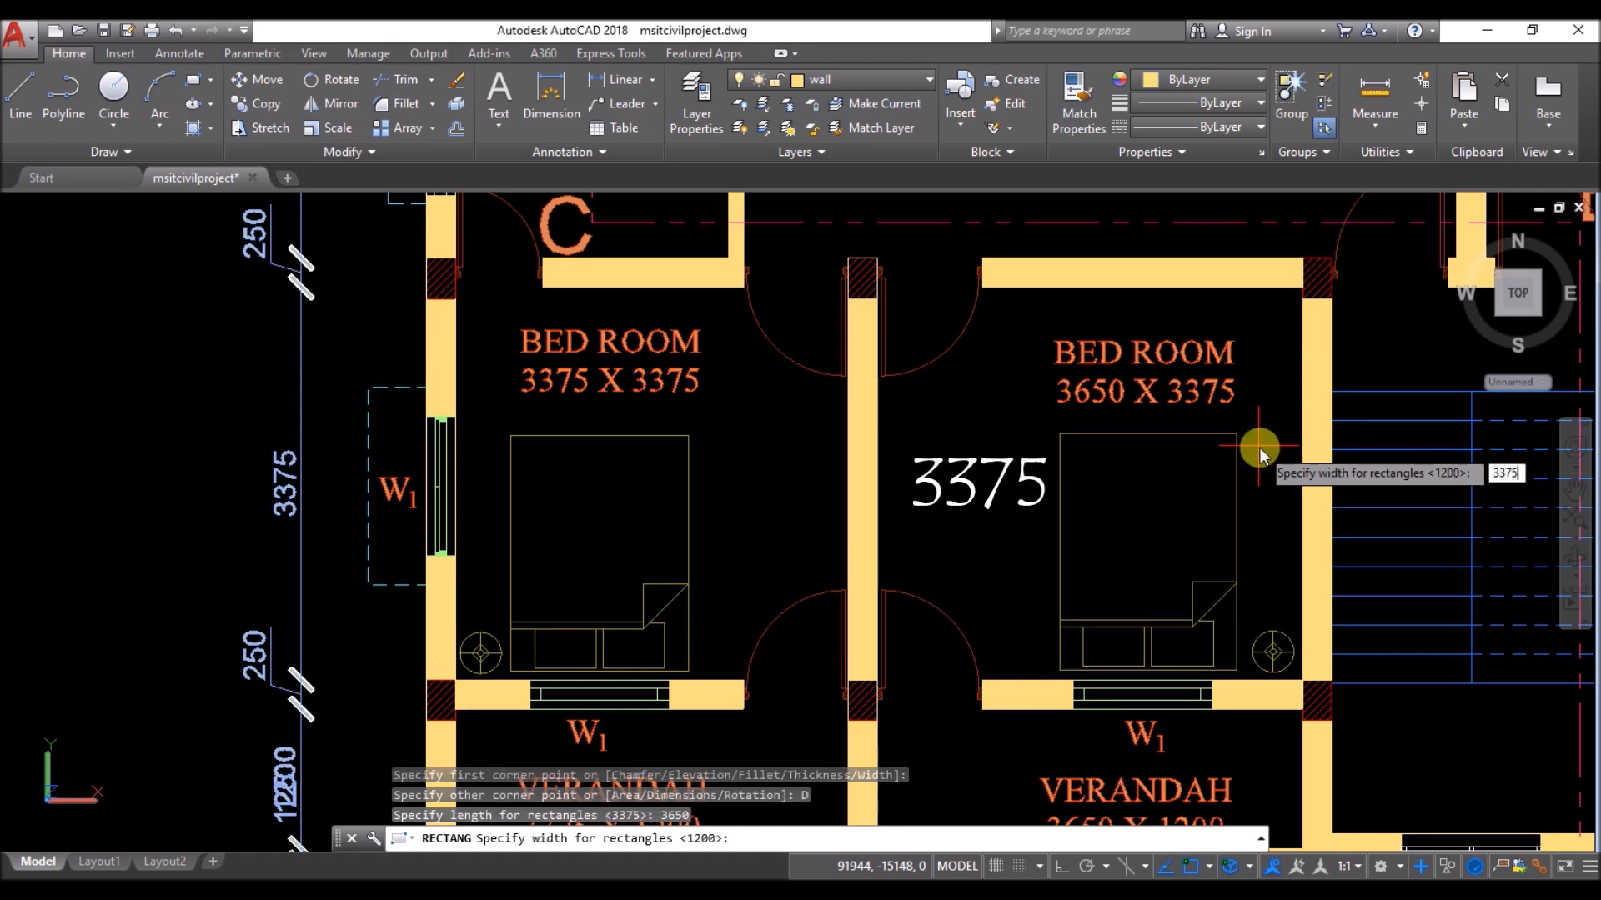
{"action": "key", "text": "Return"}
{"action": "scroll", "coordinate": [934, 250], "scroll_direction": "down", "scroll_amount": 6}
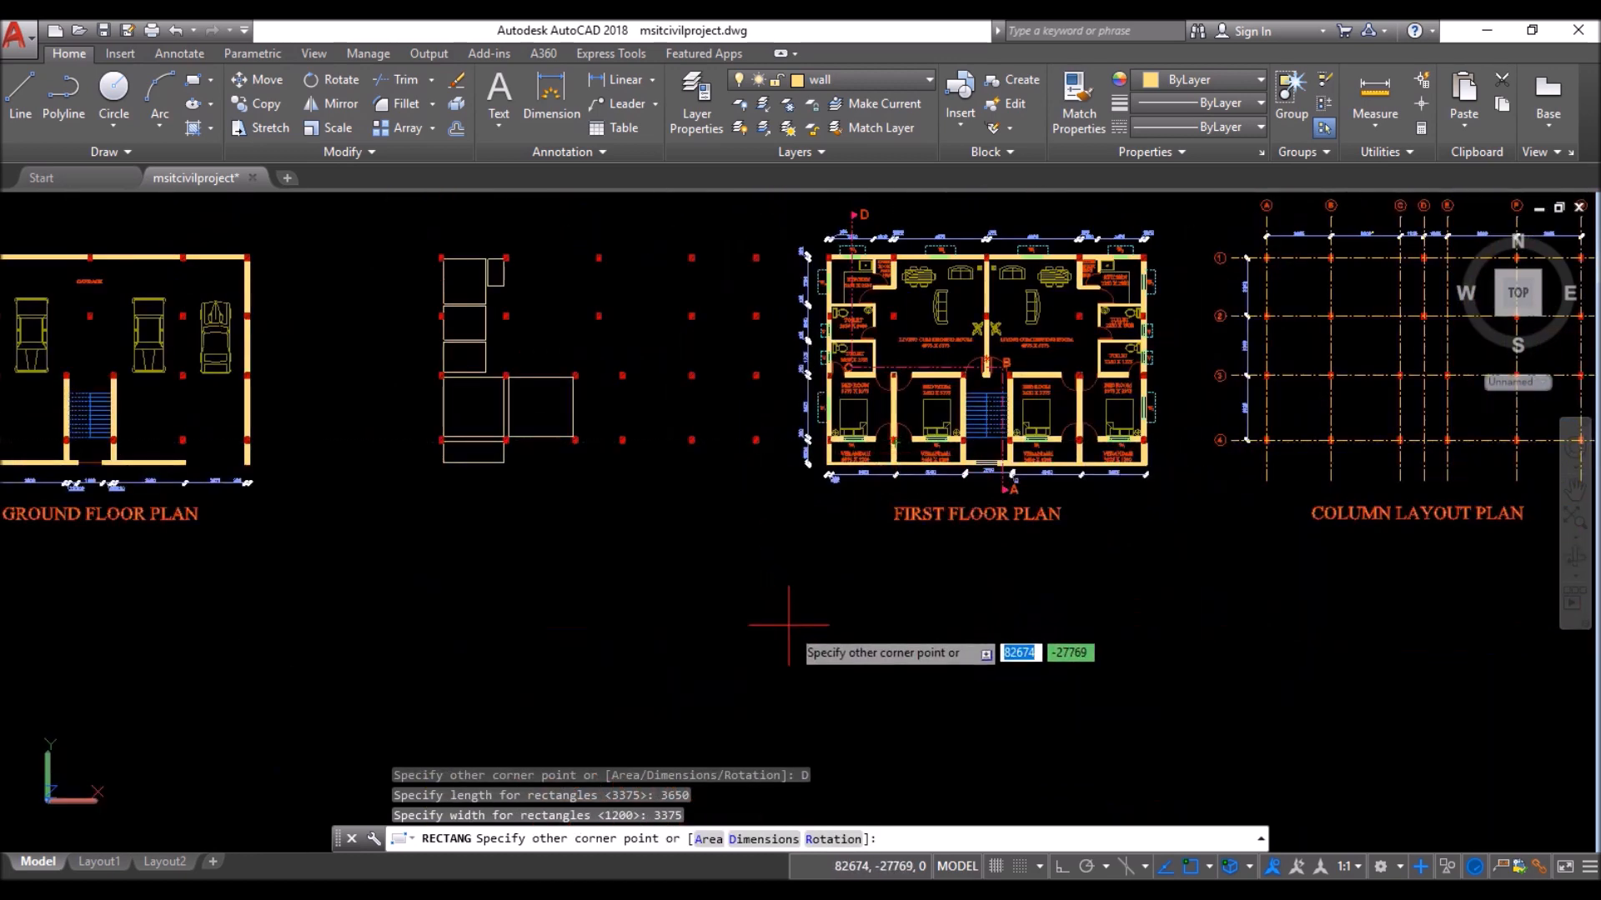
{"action": "left_click", "coordinate": [788, 626]}
- Start a rectangle for the second verandah on the right face of the column below, level with the corner verandah's top edge
{"action": "scroll", "coordinate": [898, 463], "scroll_direction": "up", "scroll_amount": 6}
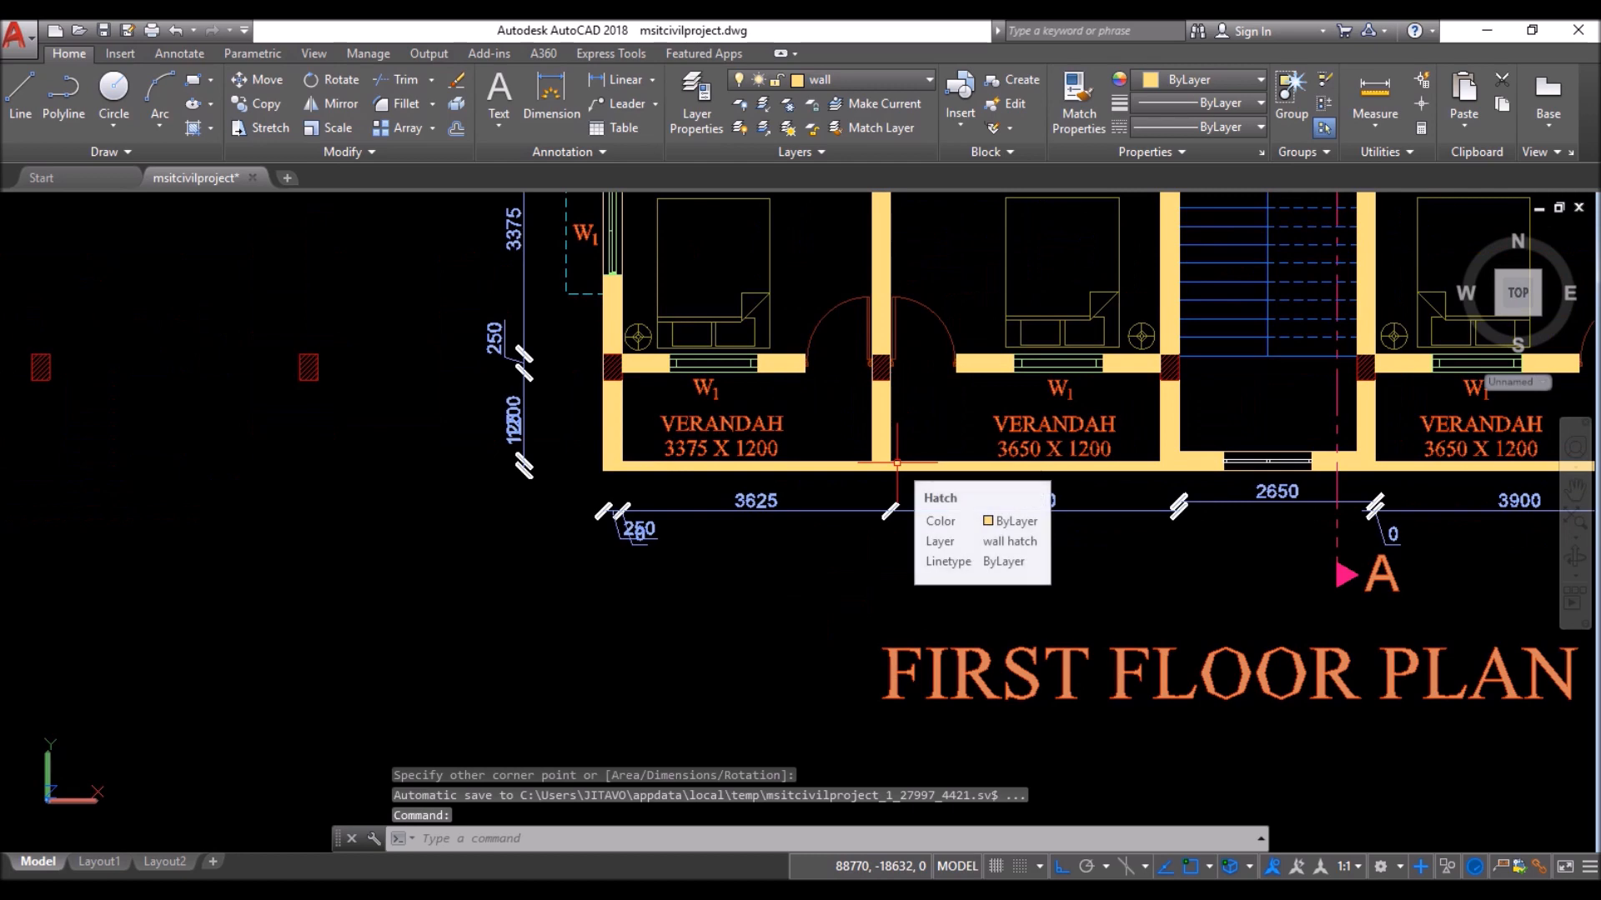
{"action": "scroll", "coordinate": [992, 557], "scroll_direction": "down", "scroll_amount": 5}
{"action": "scroll", "coordinate": [258, 475], "scroll_direction": "up", "scroll_amount": 10}
{"action": "key", "text": "Return"}
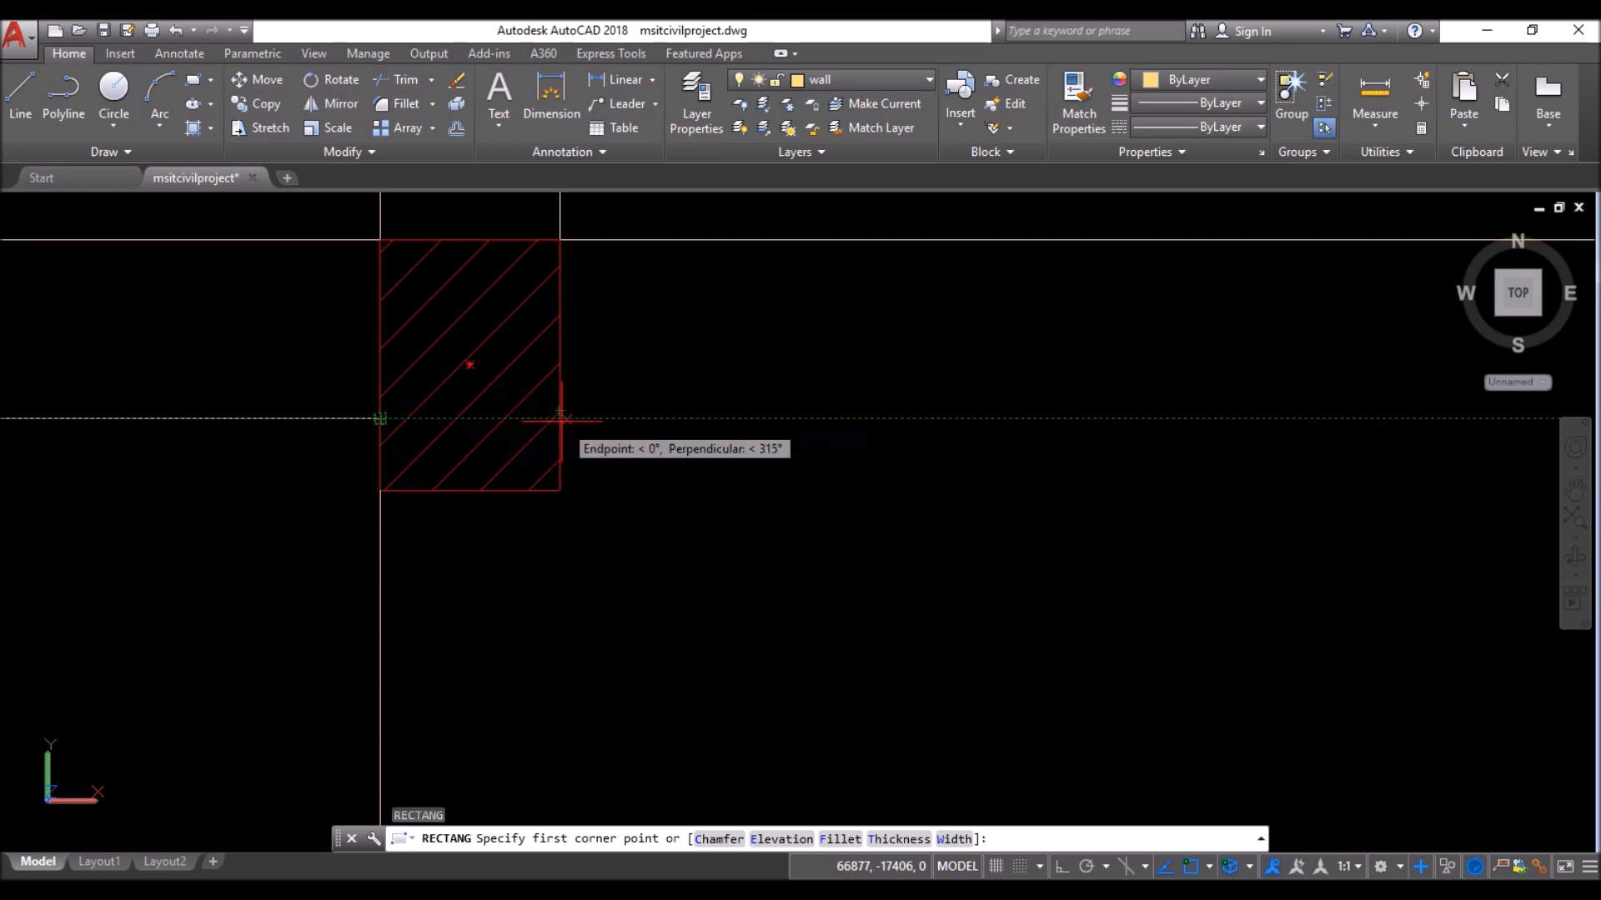
{"action": "scroll", "coordinate": [553, 417], "scroll_direction": "up", "scroll_amount": 2}
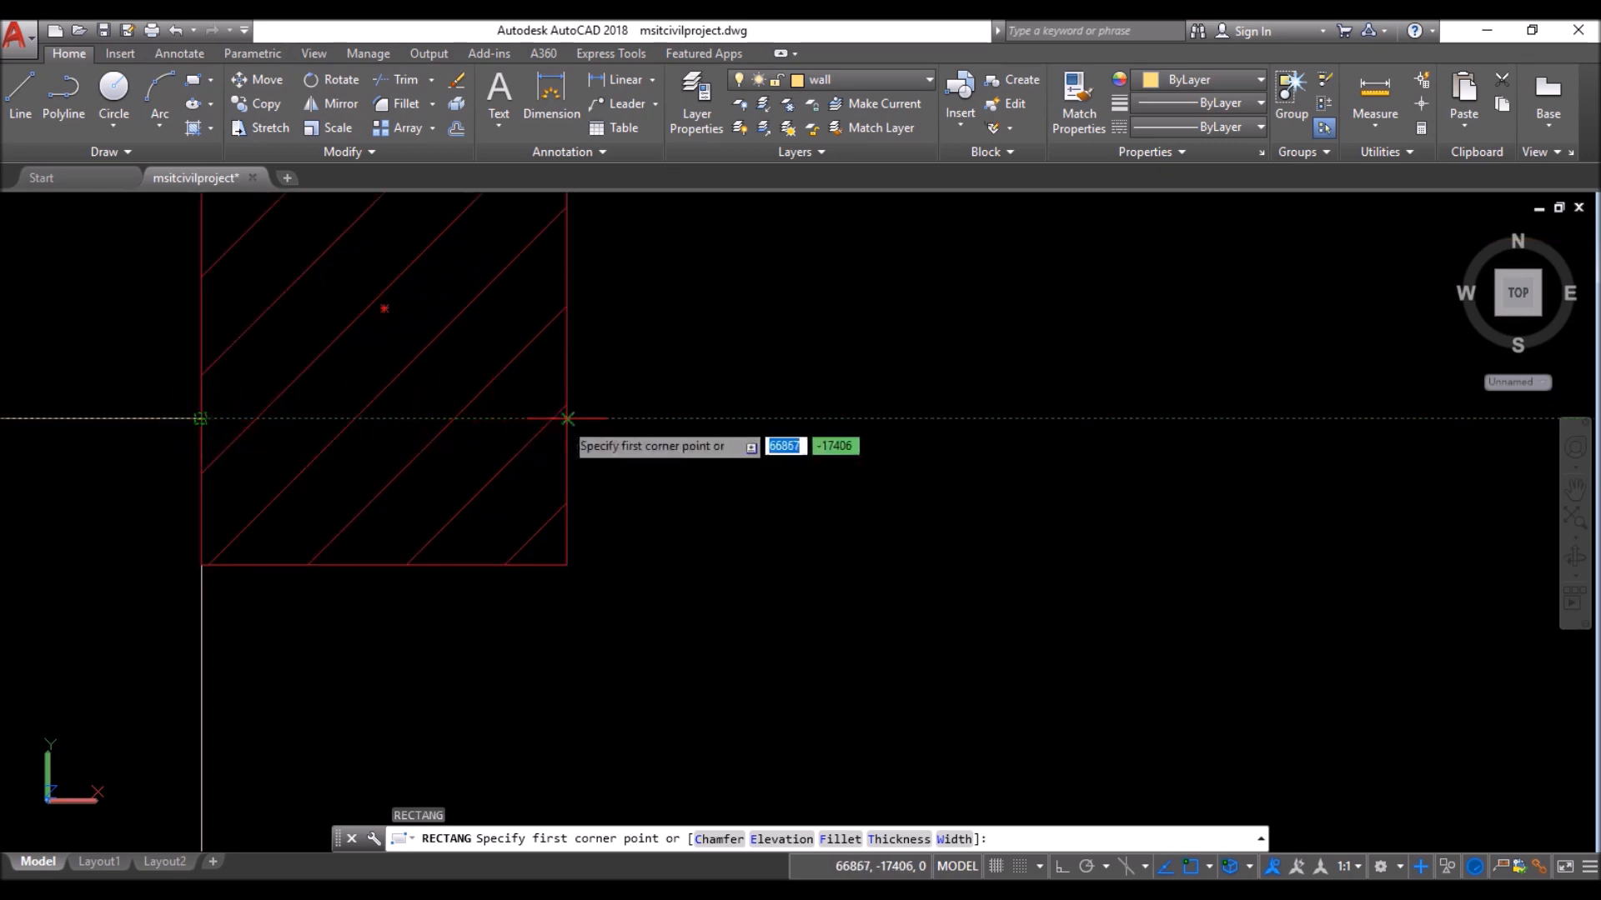
{"action": "left_click", "coordinate": [567, 418]}
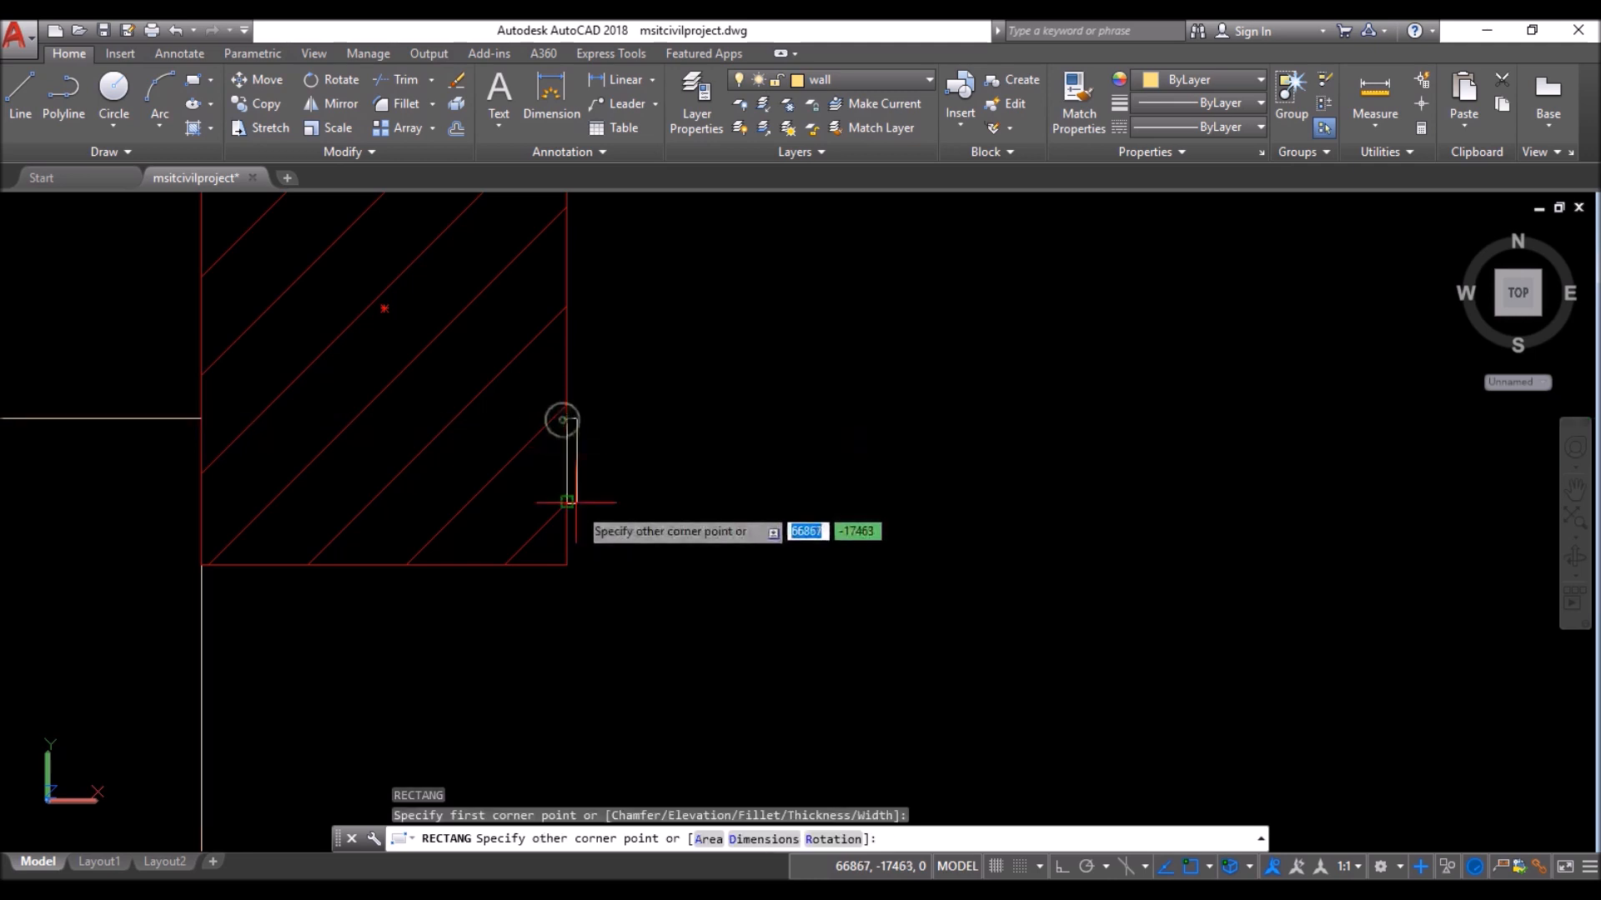
- Size the second verandah rectangle by dimensions, 3650 long and 1200 wide, and place it directly below the second bedroom
{"action": "left_click", "coordinate": [768, 840]}
{"action": "scroll", "coordinate": [517, 492], "scroll_direction": "down", "scroll_amount": 5}
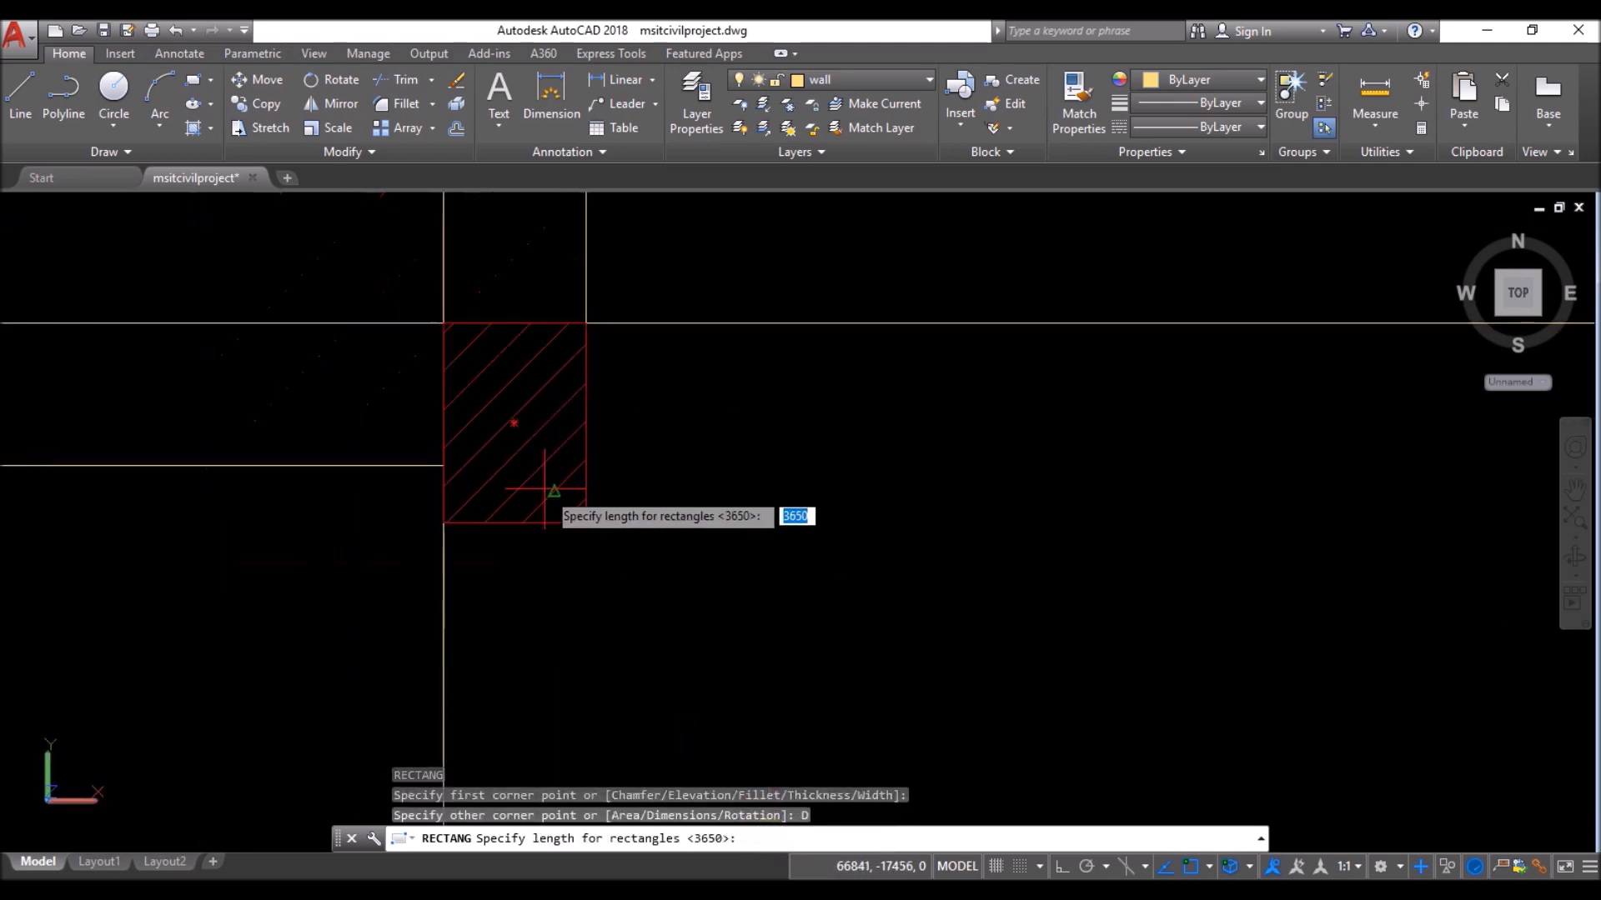
{"action": "scroll", "coordinate": [1166, 473], "scroll_direction": "up", "scroll_amount": 6}
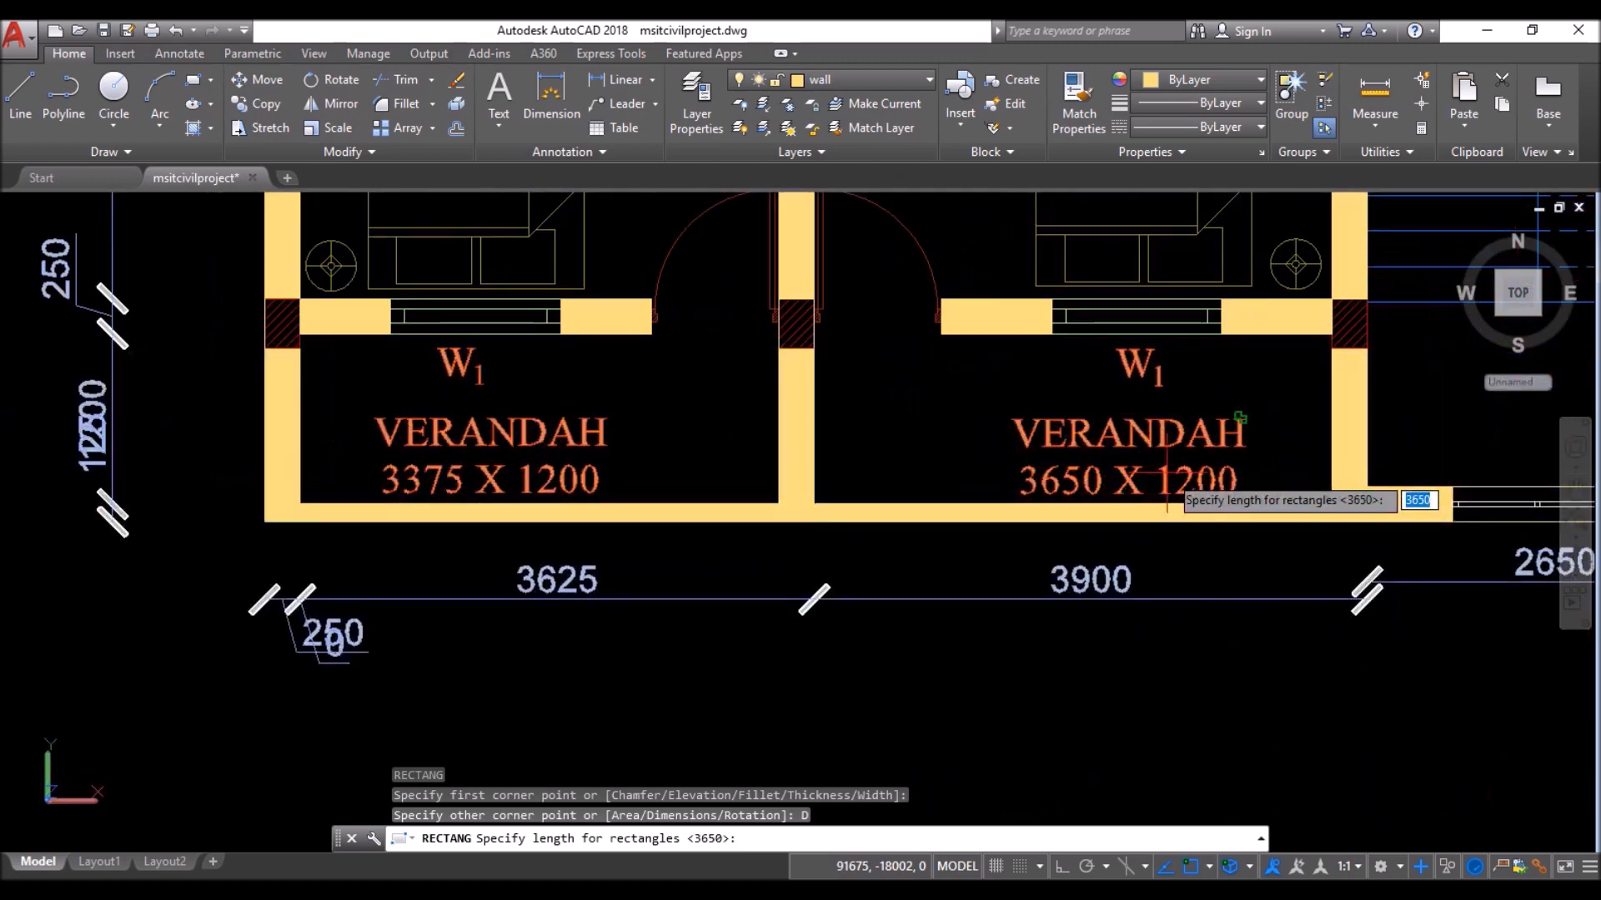
{"action": "type", "text": "360"}
{"action": "key", "text": "BackSpace"}
{"action": "key", "text": "Return"}
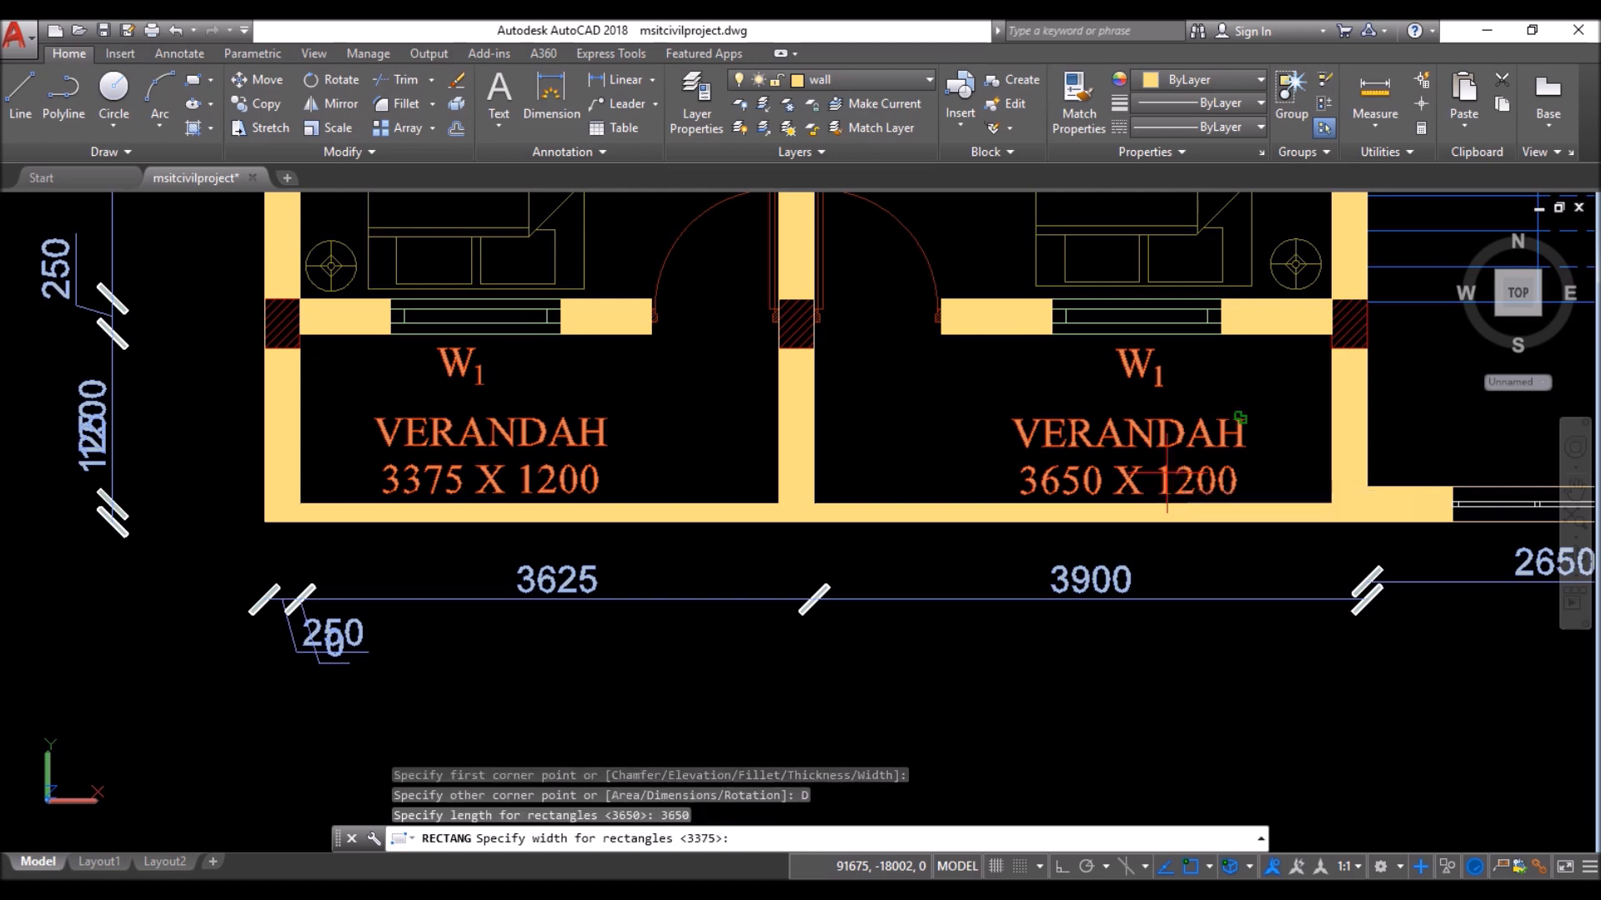
{"action": "type", "text": "1200"}
{"action": "key", "text": "Return"}
{"action": "scroll", "coordinate": [881, 521], "scroll_direction": "down", "scroll_amount": 6}
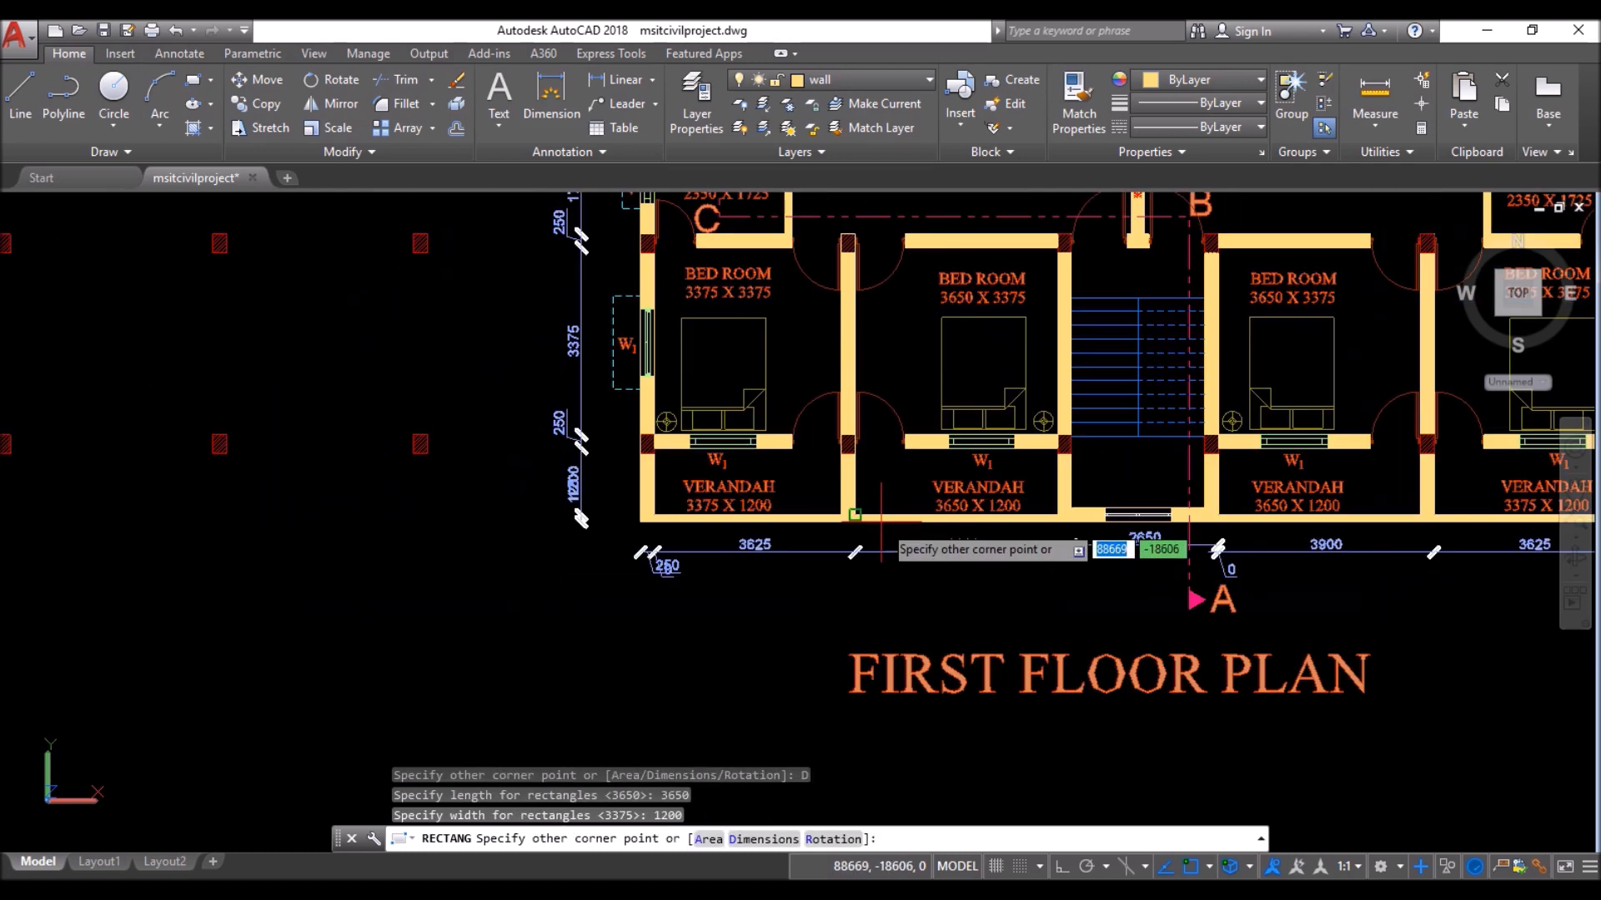
{"action": "scroll", "coordinate": [882, 518], "scroll_direction": "down", "scroll_amount": 5}
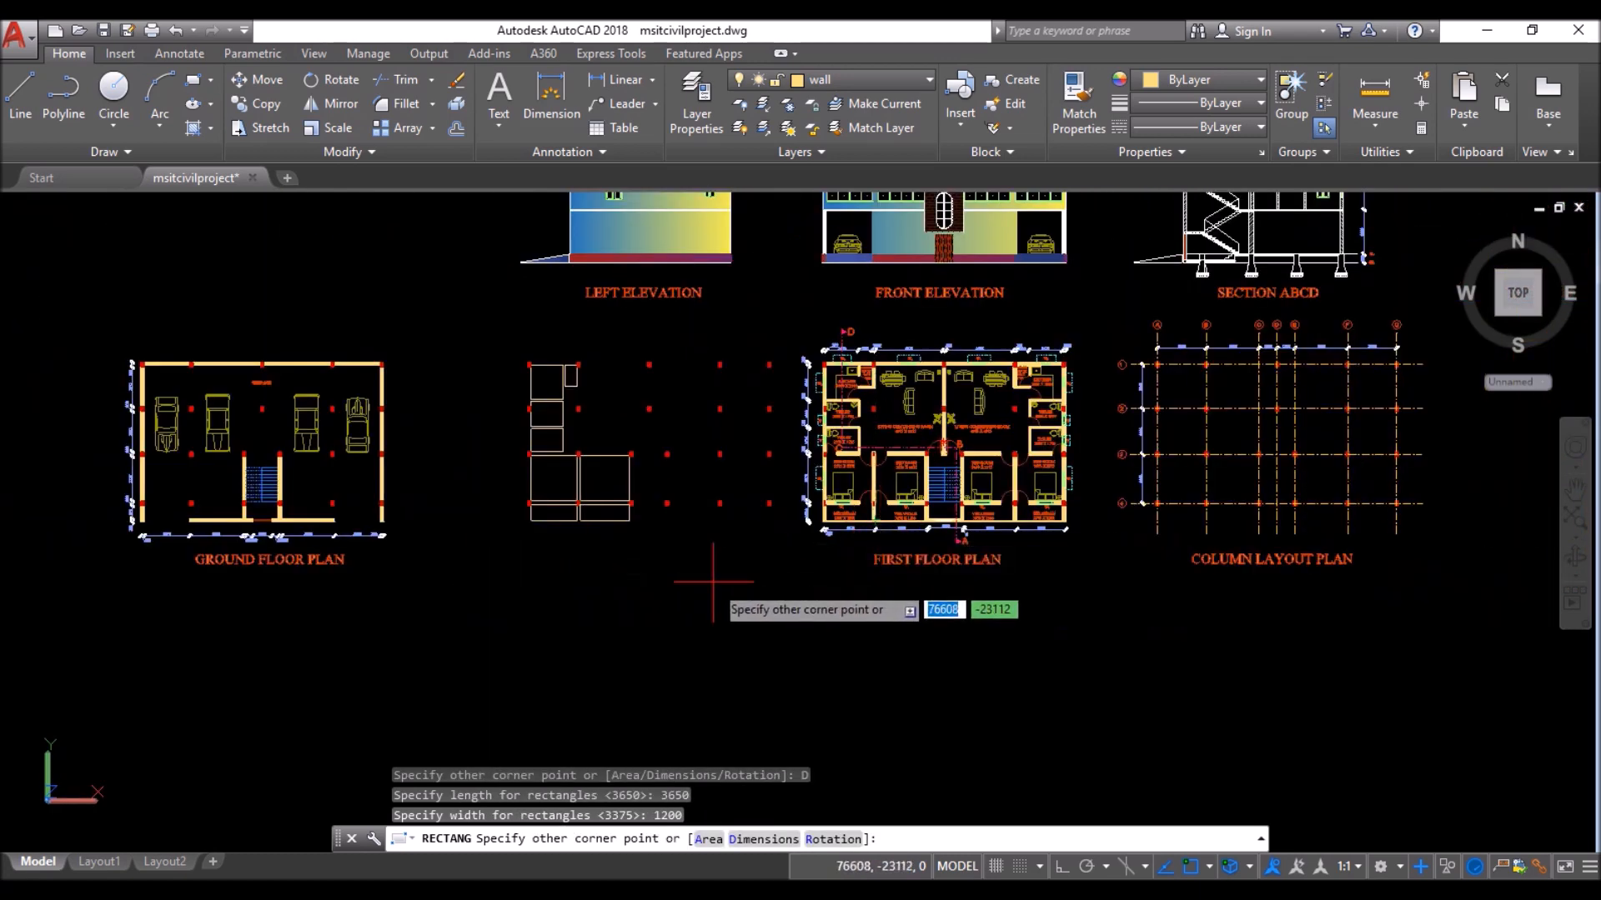
{"action": "left_click", "coordinate": [765, 612]}
- Start a rectangle for the living cum dining room on the right face of the column beside the store room, level with the store's top edge
{"action": "scroll", "coordinate": [707, 516], "scroll_direction": "up", "scroll_amount": 2}
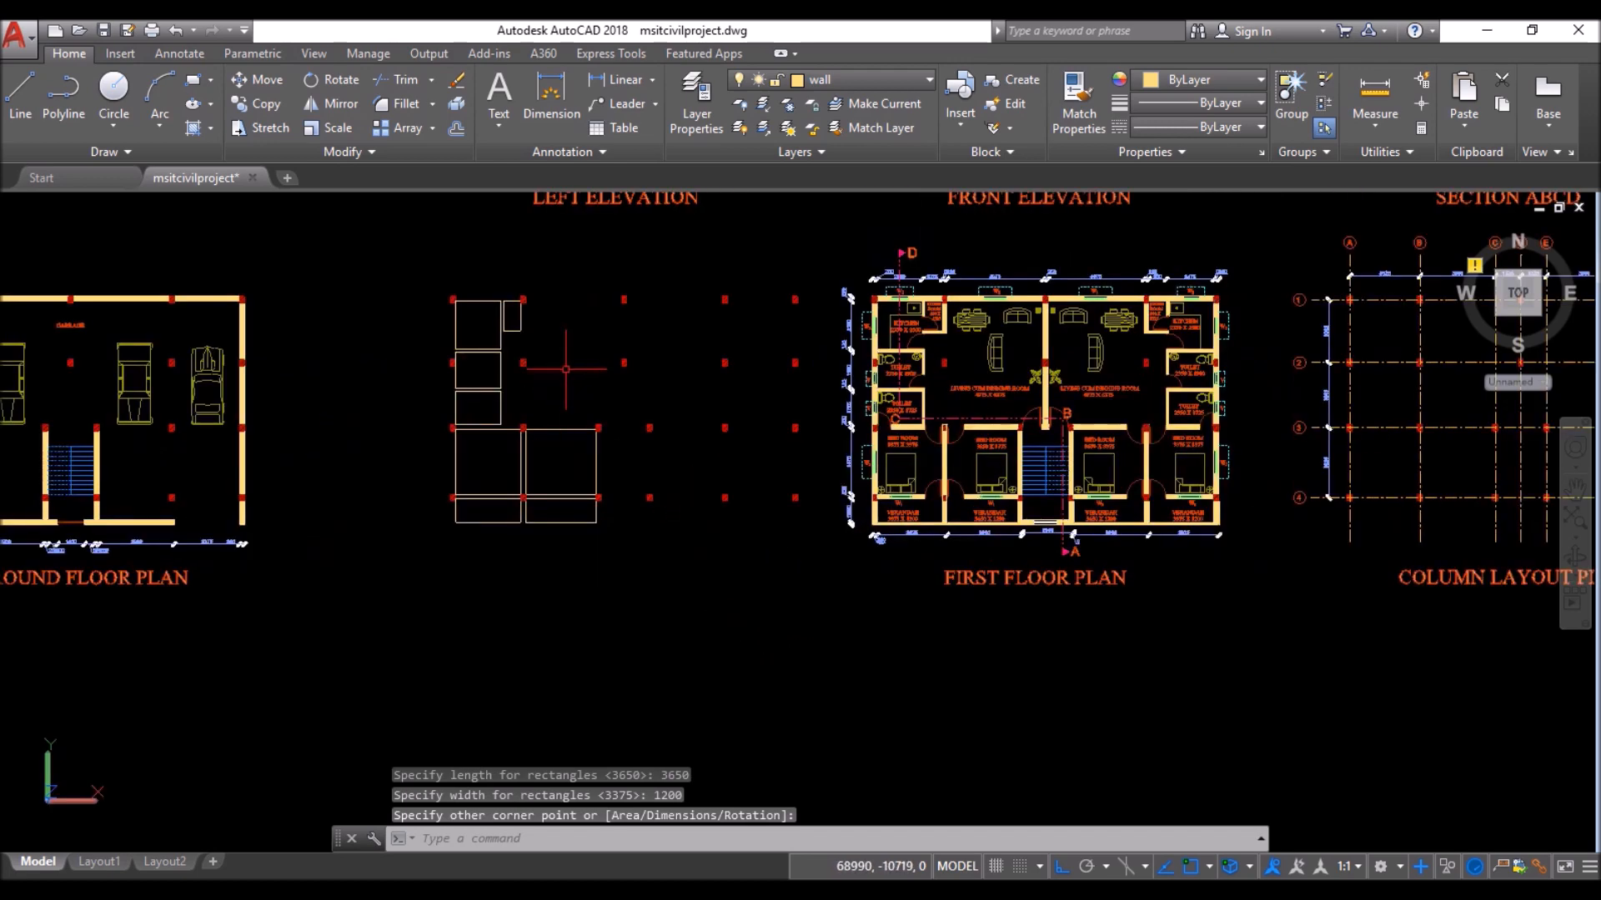
{"action": "scroll", "coordinate": [1050, 351], "scroll_direction": "up", "scroll_amount": 4}
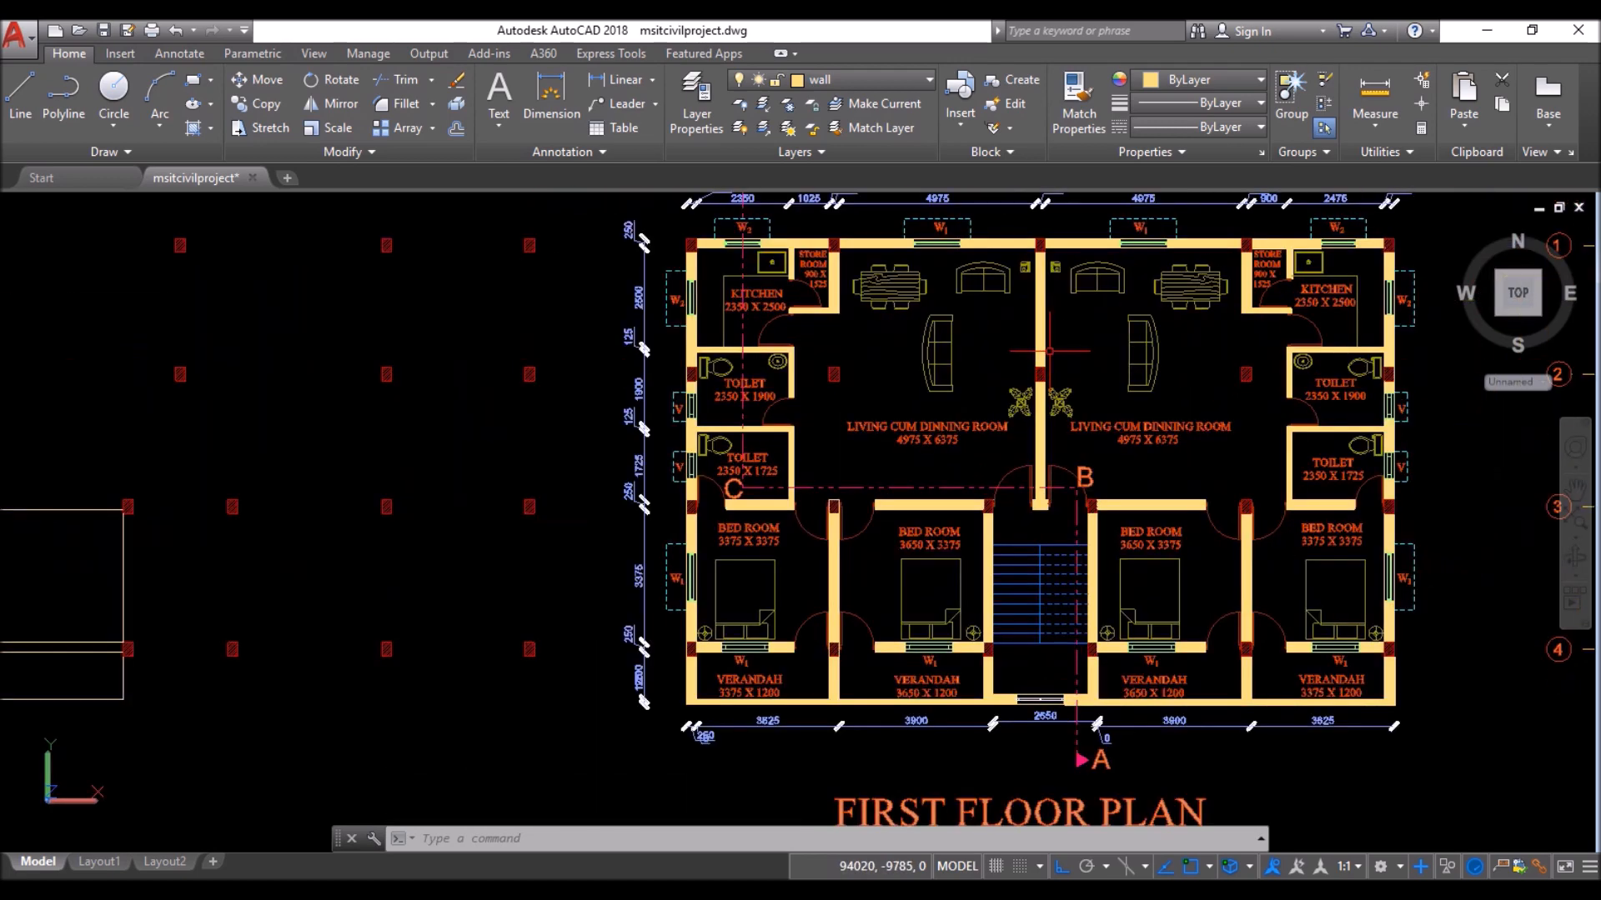
{"action": "scroll", "coordinate": [934, 306], "scroll_direction": "up", "scroll_amount": 2}
{"action": "scroll", "coordinate": [997, 591], "scroll_direction": "down", "scroll_amount": 3}
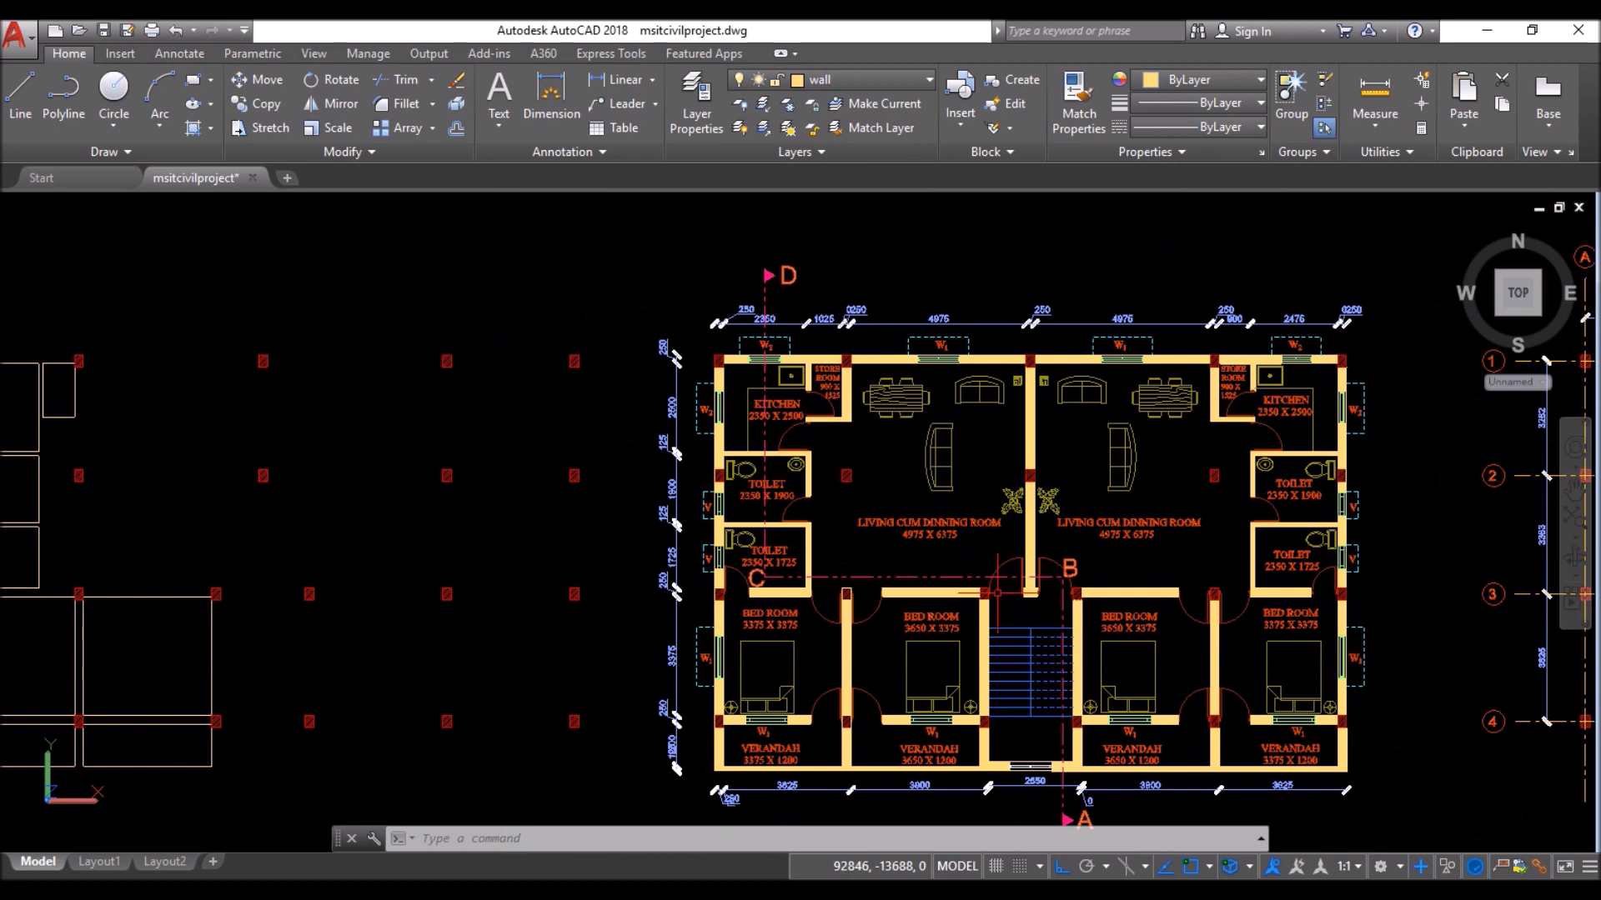
{"action": "type", "text": "rec"}
{"action": "key", "text": "Return"}
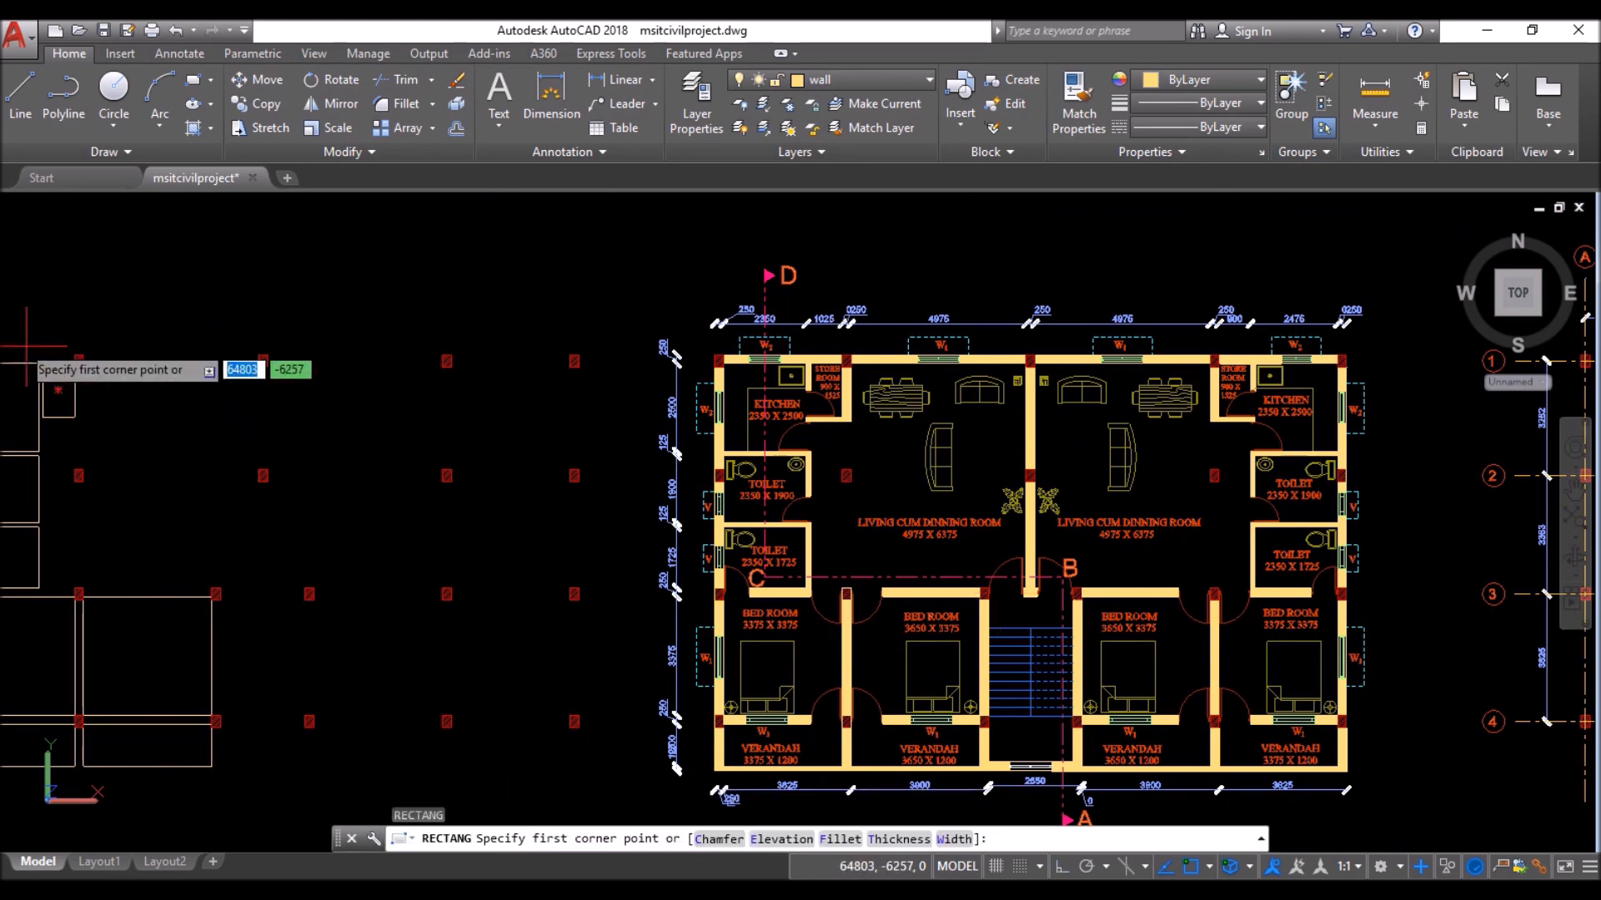
{"action": "scroll", "coordinate": [58, 366], "scroll_direction": "up", "scroll_amount": 15}
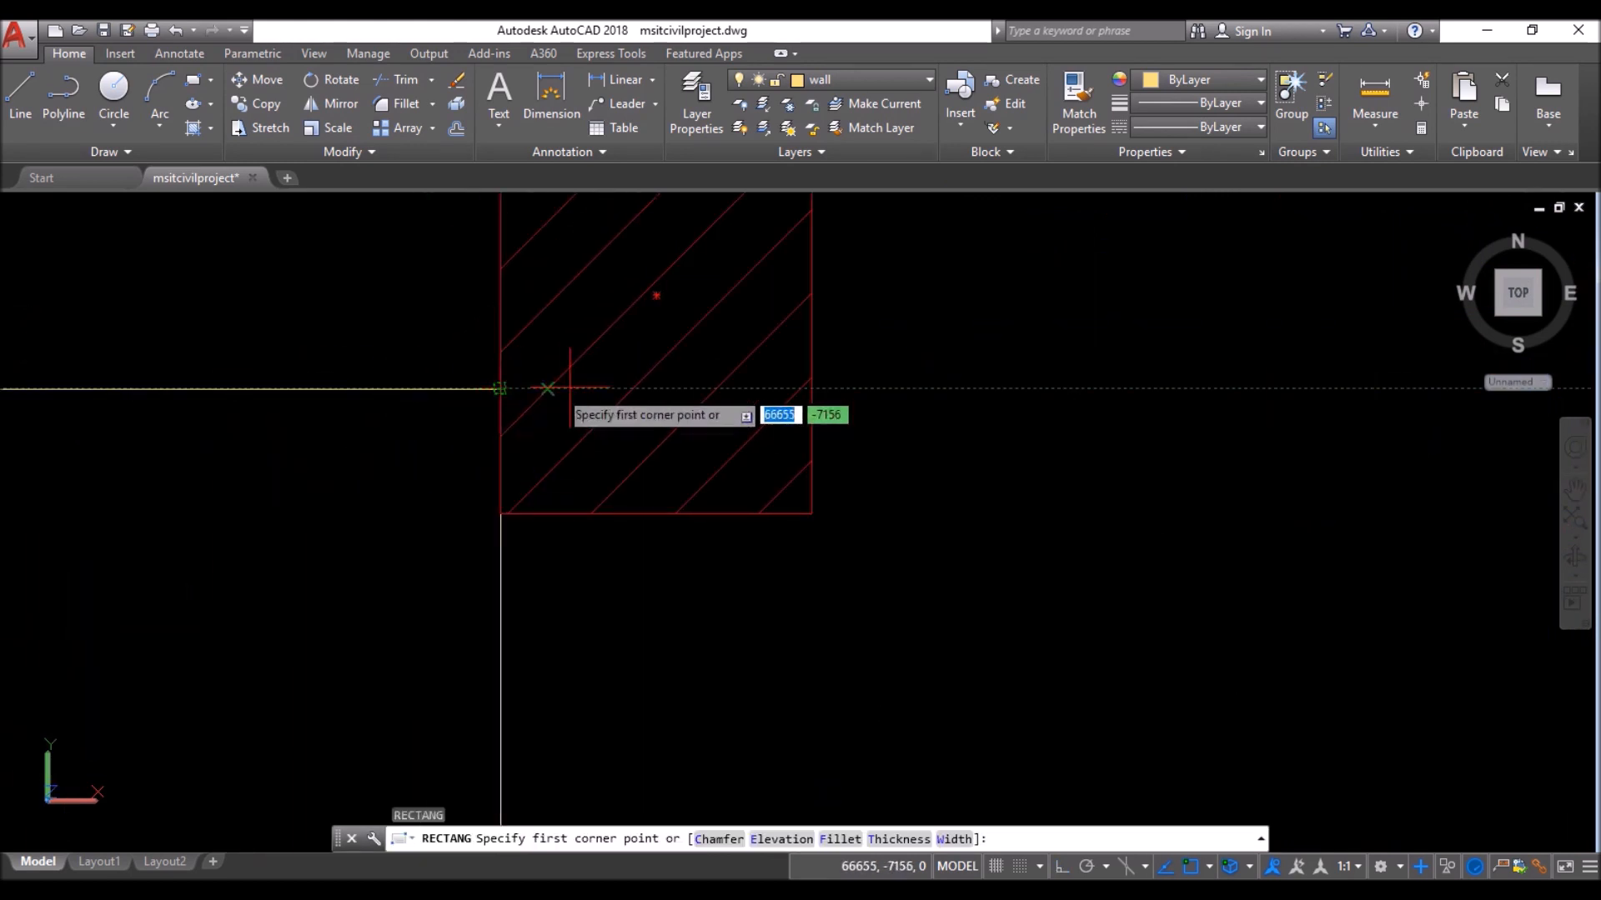
{"action": "left_click", "coordinate": [811, 389]}
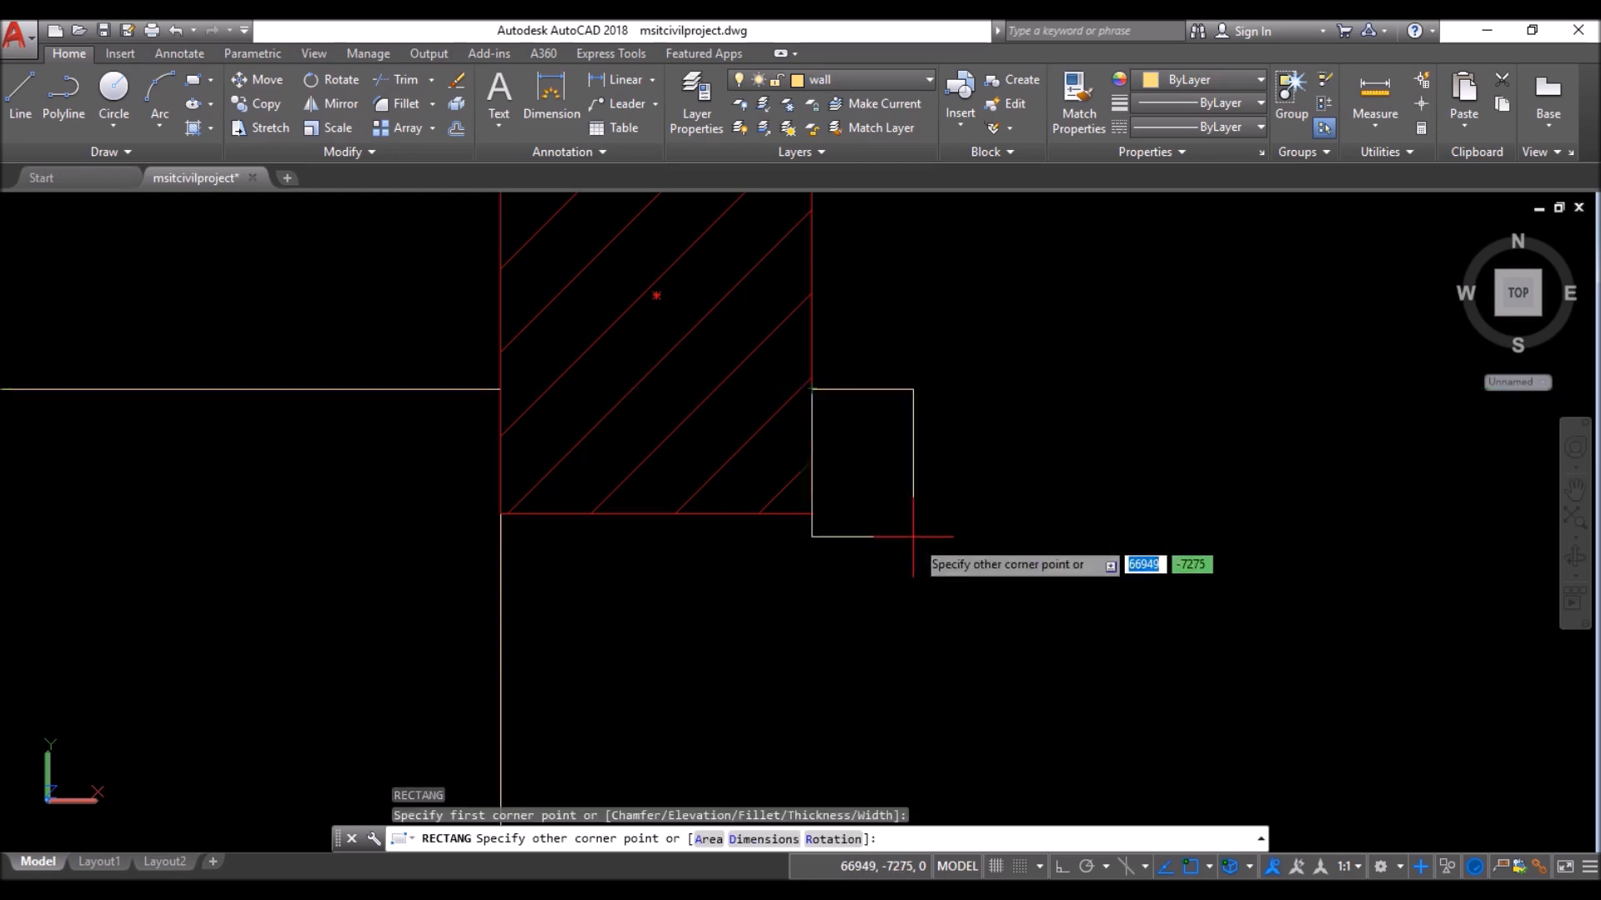
- Size the living cum dining room rectangle by dimensions, 4975 long and 6375 wide, and place it below and to the right of its start corner
{"action": "left_click", "coordinate": [763, 839]}
{"action": "scroll", "coordinate": [696, 505], "scroll_direction": "down", "scroll_amount": 8}
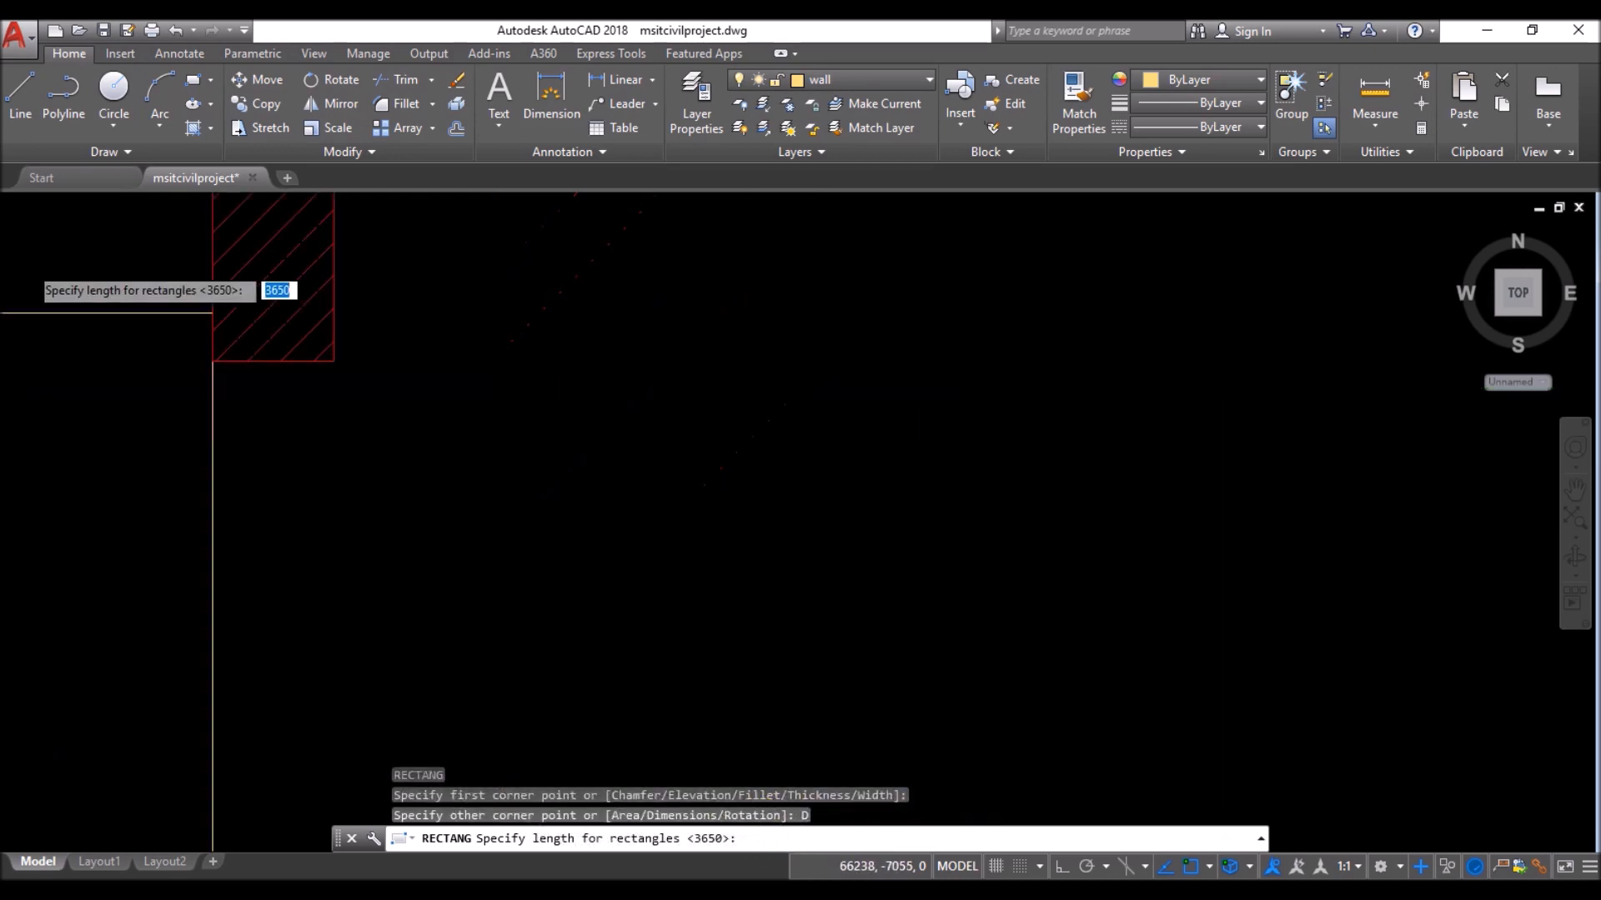
{"action": "scroll", "coordinate": [698, 519], "scroll_direction": "up", "scroll_amount": 7}
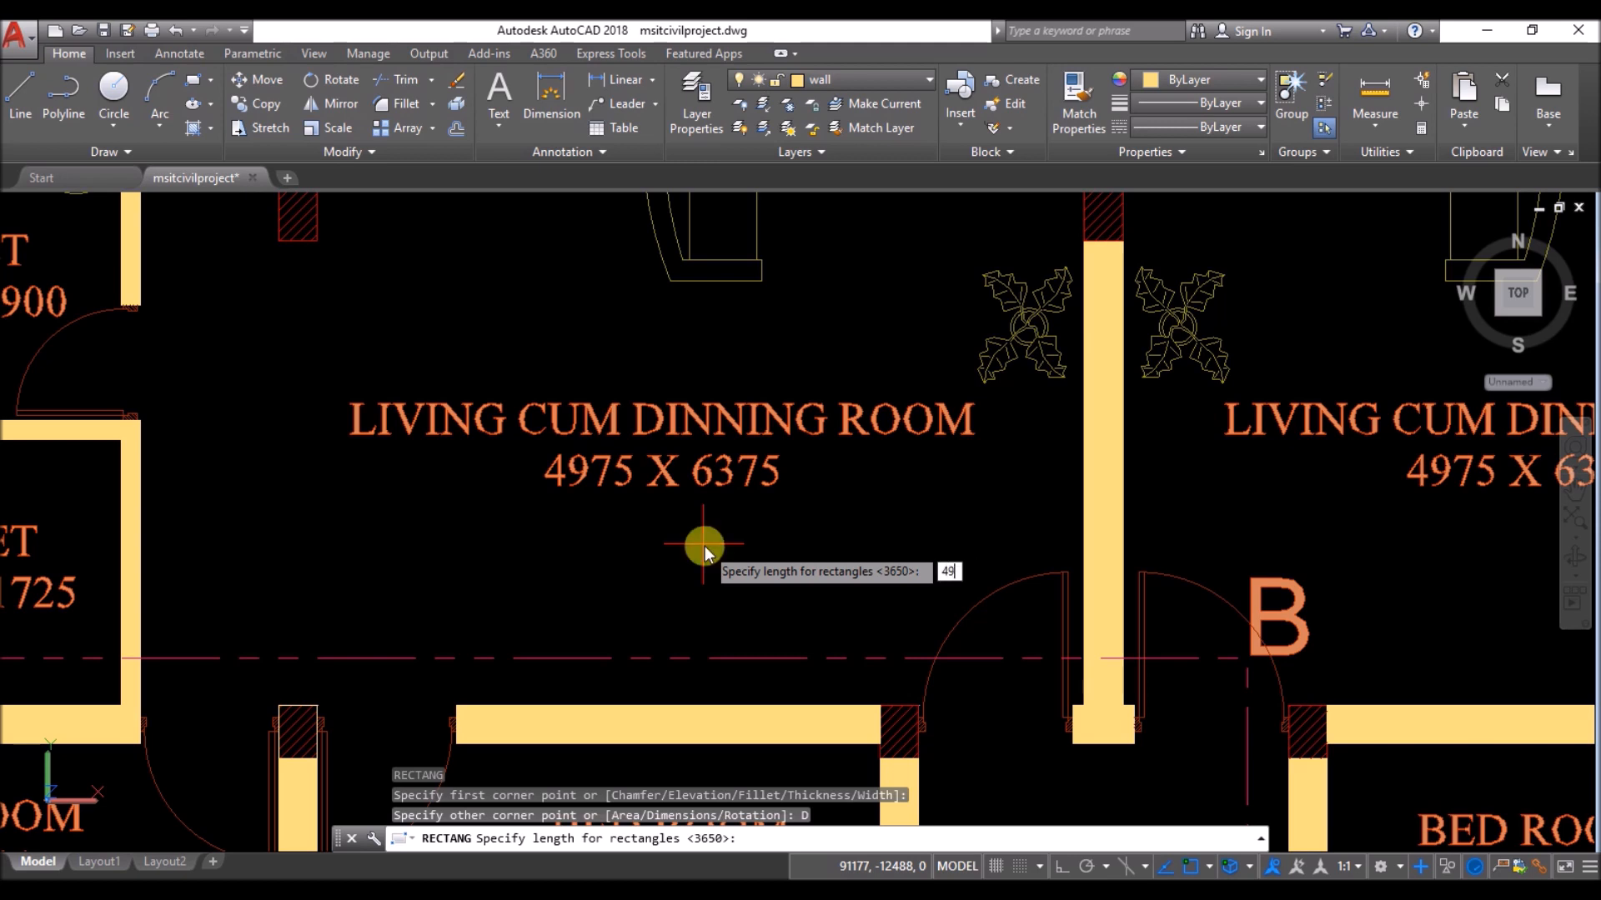
{"action": "key", "text": "Return"}
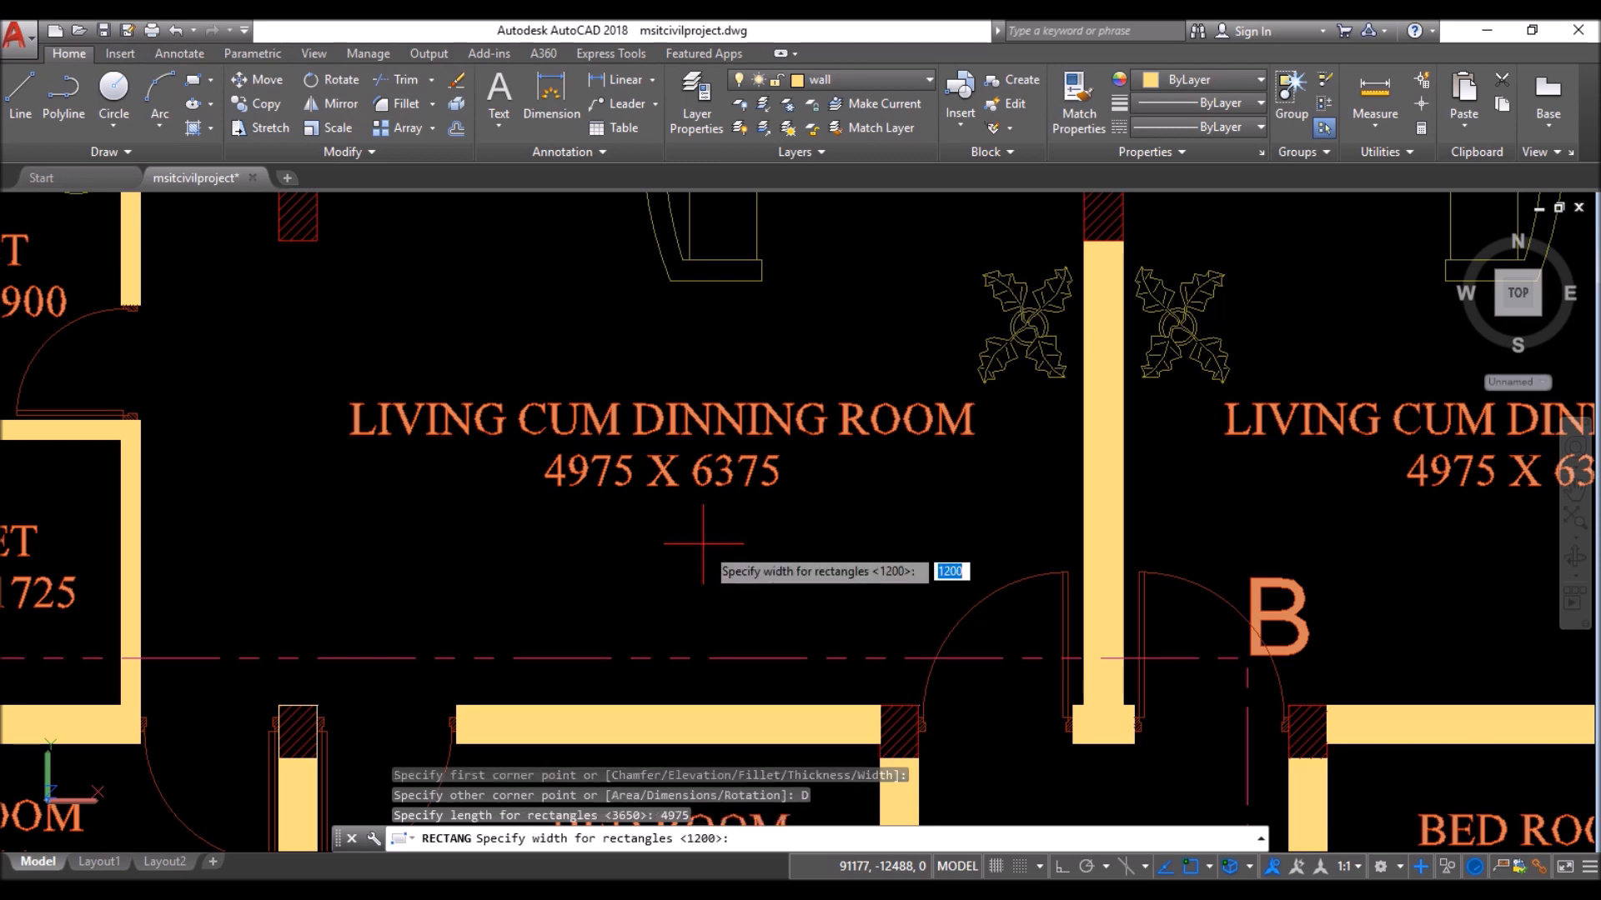
{"action": "type", "text": "6375"}
{"action": "key", "text": "Return"}
{"action": "scroll", "coordinate": [704, 546], "scroll_direction": "down", "scroll_amount": 7}
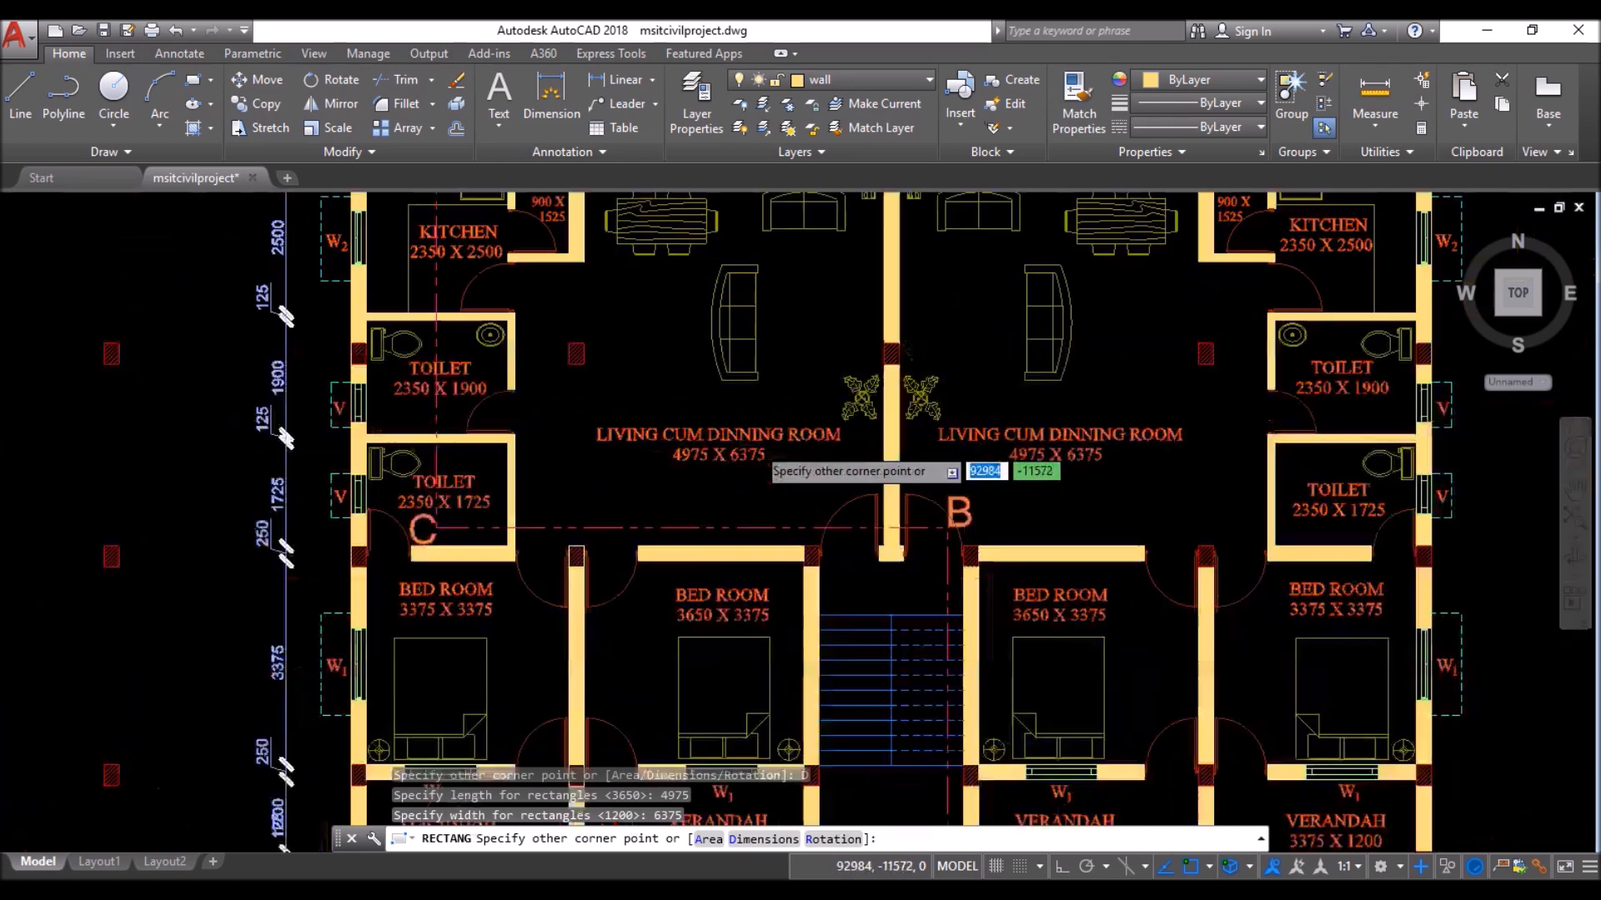
{"action": "left_click", "coordinate": [705, 722]}
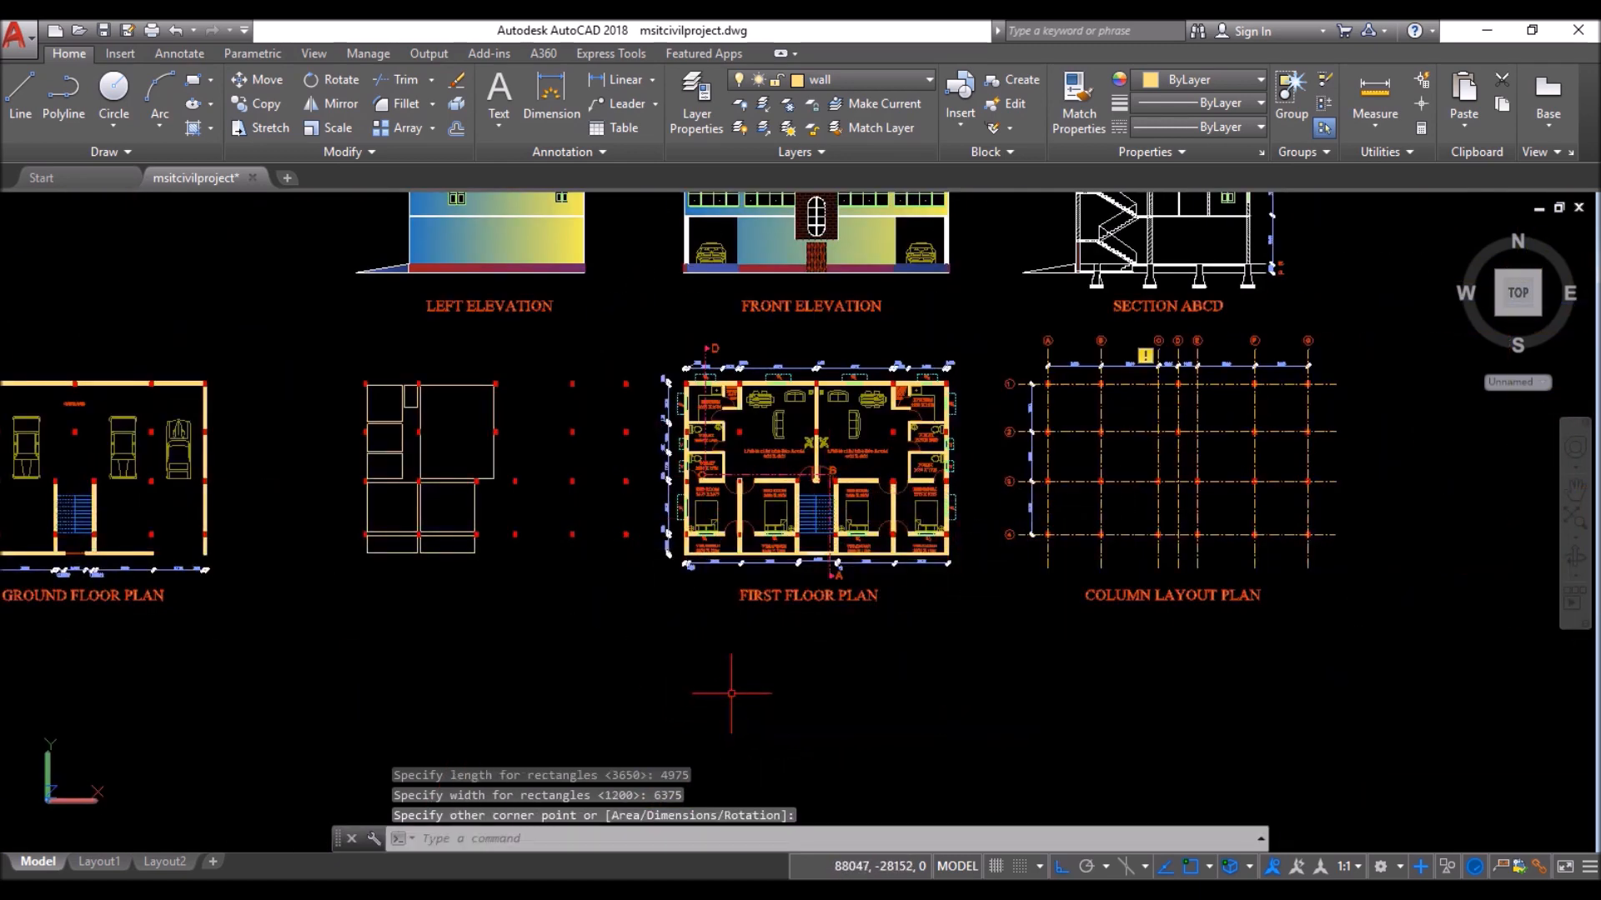
- Mirror all nine room rectangles about the vertical centreline of the middle column in the top row, keeping the originals
{"action": "scroll", "coordinate": [430, 404], "scroll_direction": "up", "scroll_amount": 5}
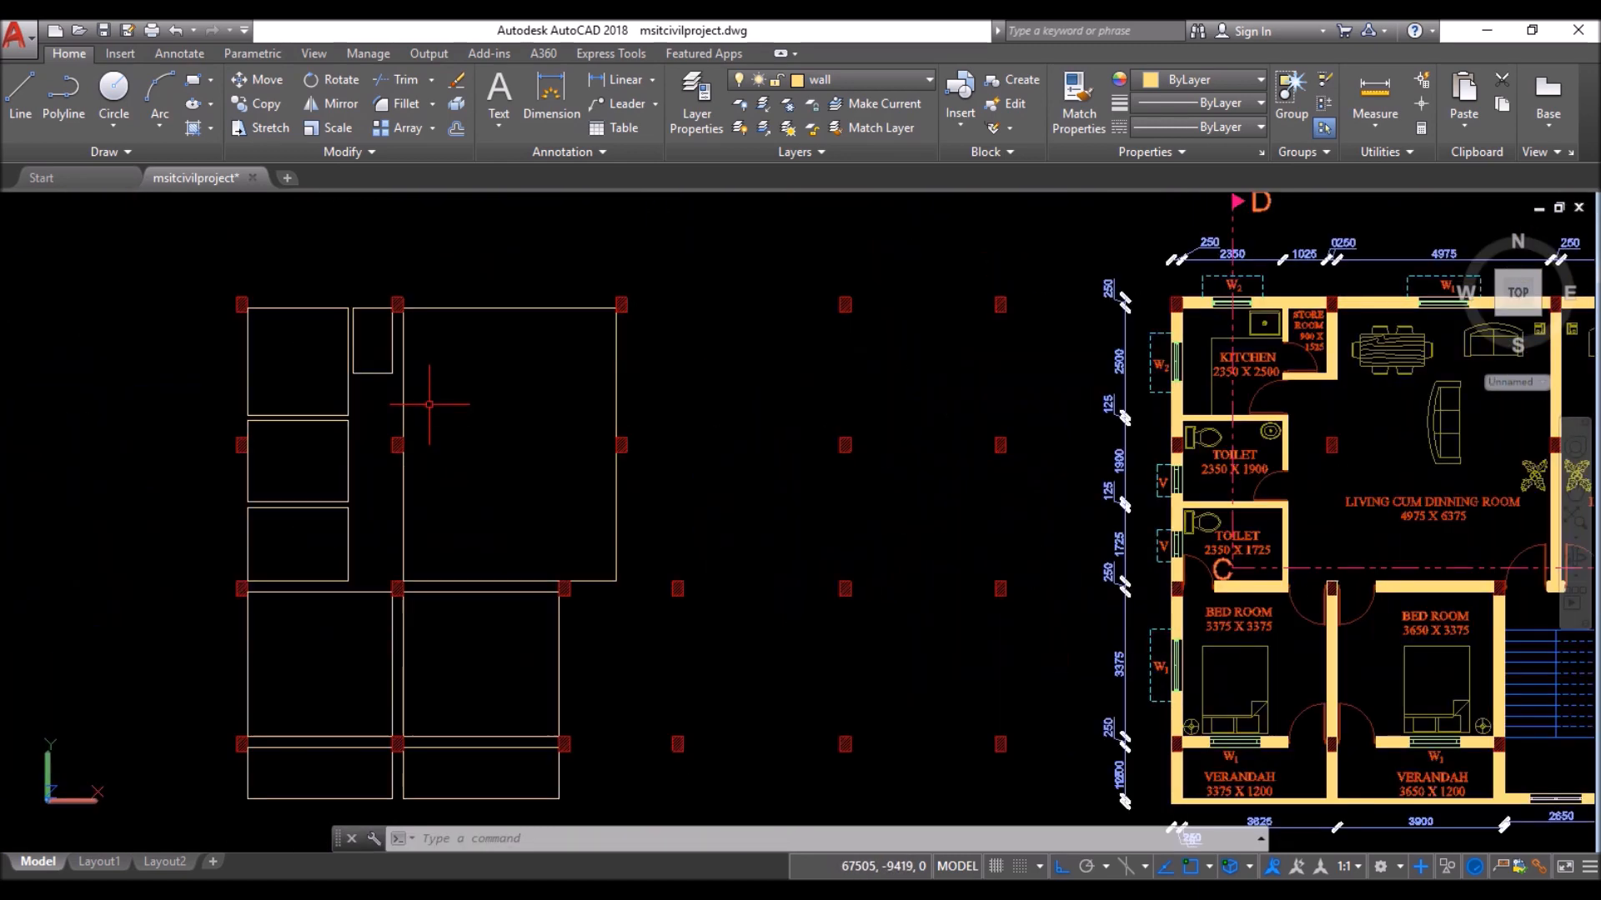
{"action": "left_click", "coordinate": [461, 347]}
{"action": "left_click", "coordinate": [323, 430]}
{"action": "left_click", "coordinate": [369, 556]}
{"action": "left_click", "coordinate": [334, 801]}
{"action": "scroll", "coordinate": [496, 468], "scroll_direction": "down", "scroll_amount": 2}
{"action": "left_click", "coordinate": [511, 506]}
{"action": "left_click", "coordinate": [437, 738]}
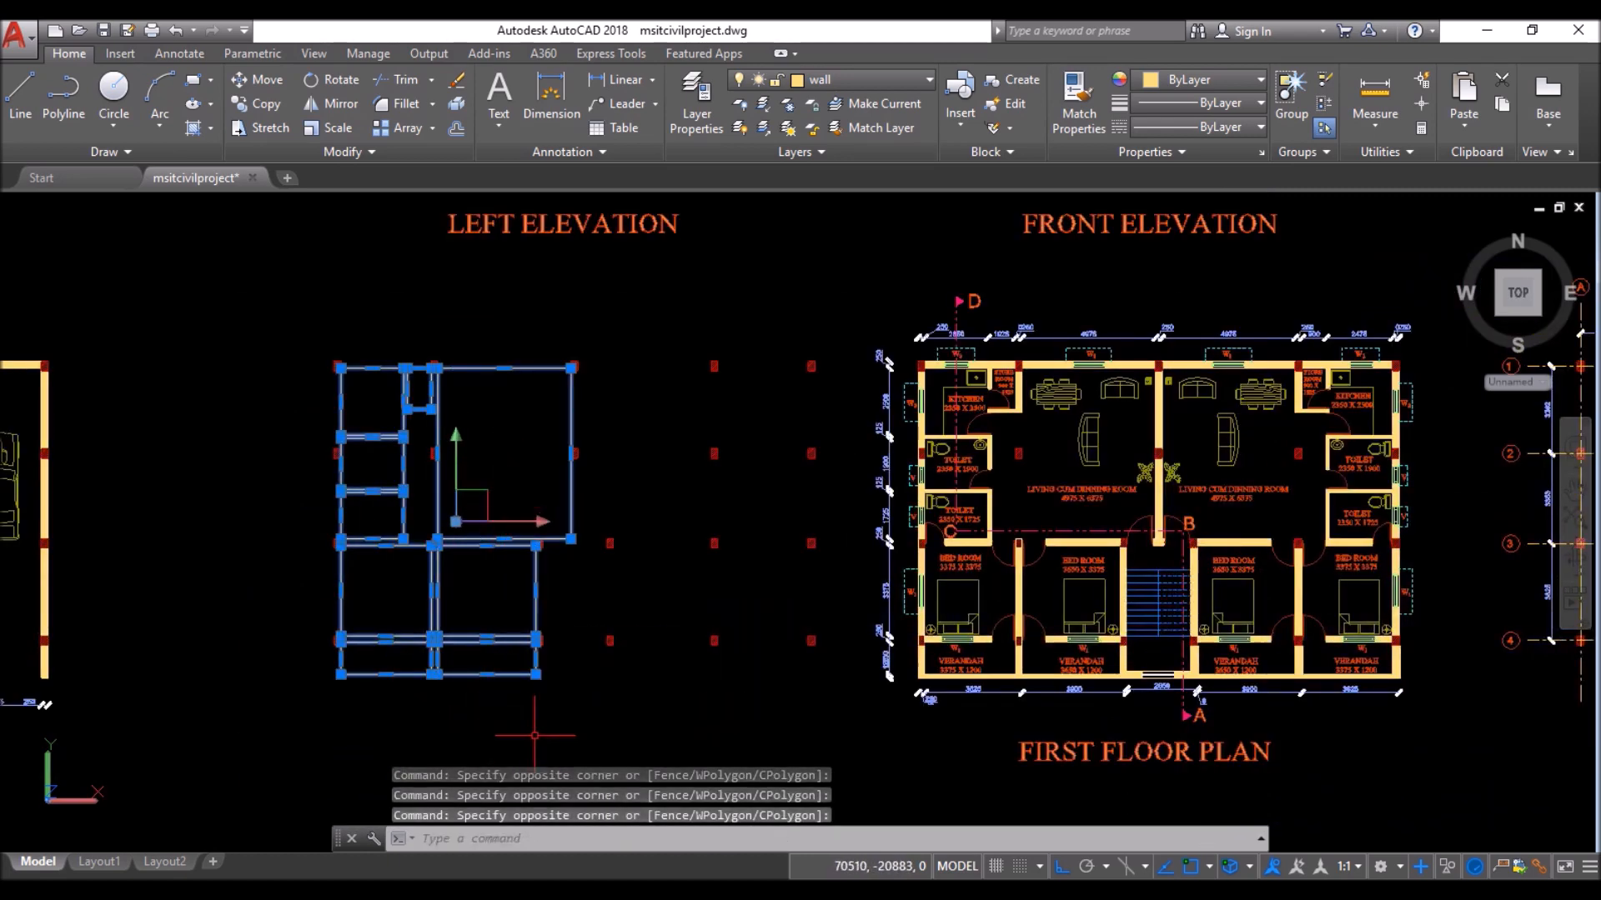
{"action": "key", "text": "Return"}
{"action": "scroll", "coordinate": [600, 466], "scroll_direction": "up", "scroll_amount": 8}
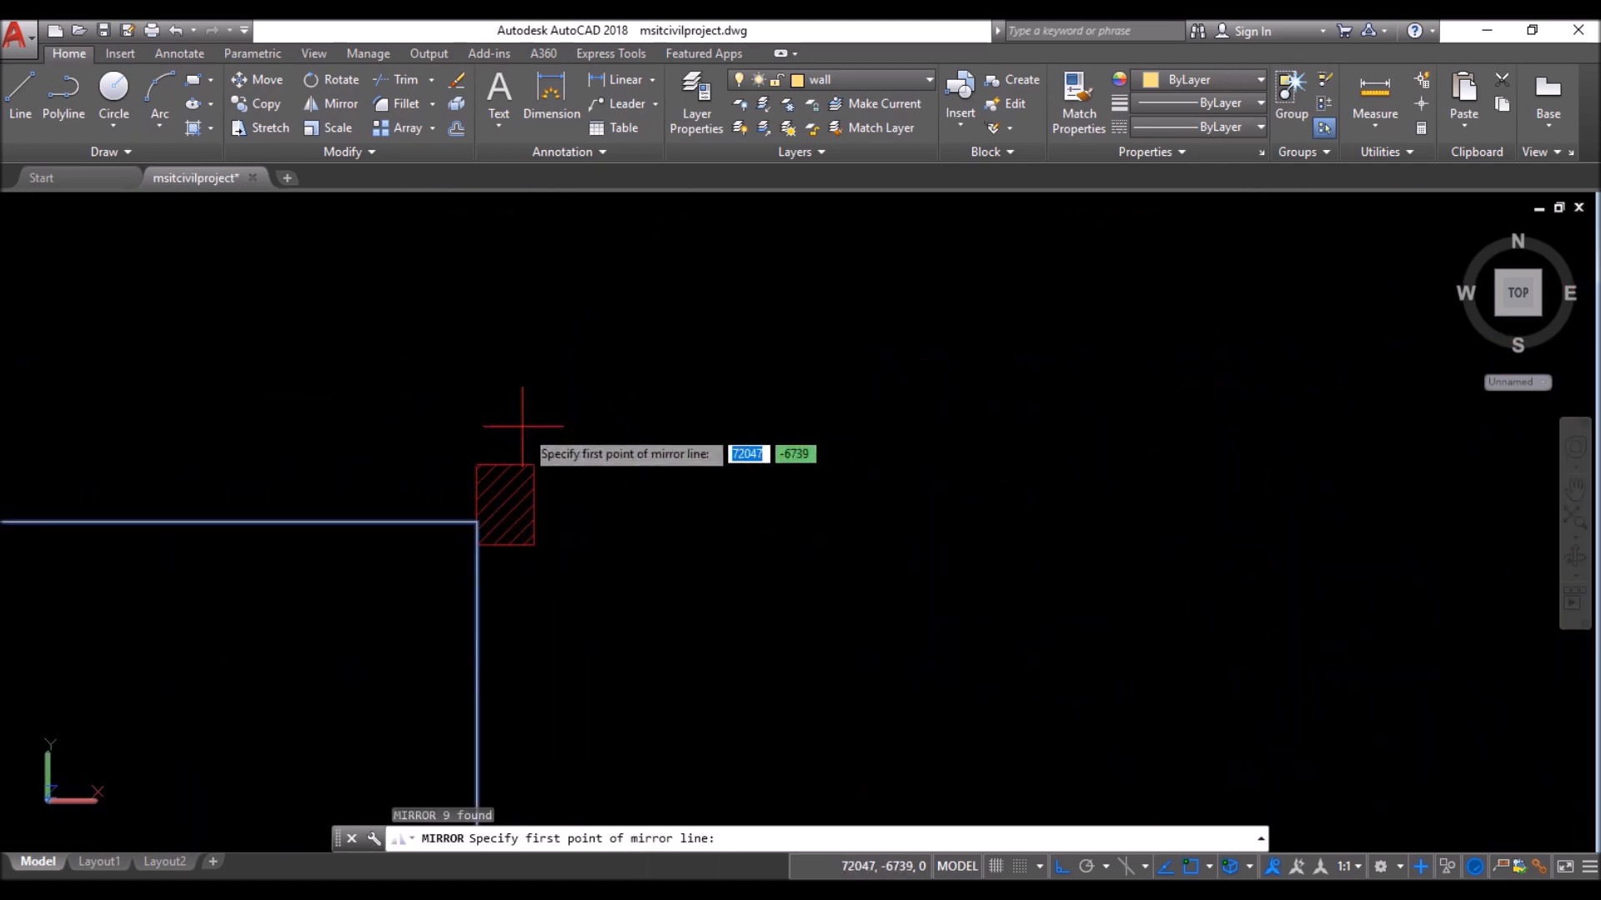
{"action": "left_click", "coordinate": [503, 461]}
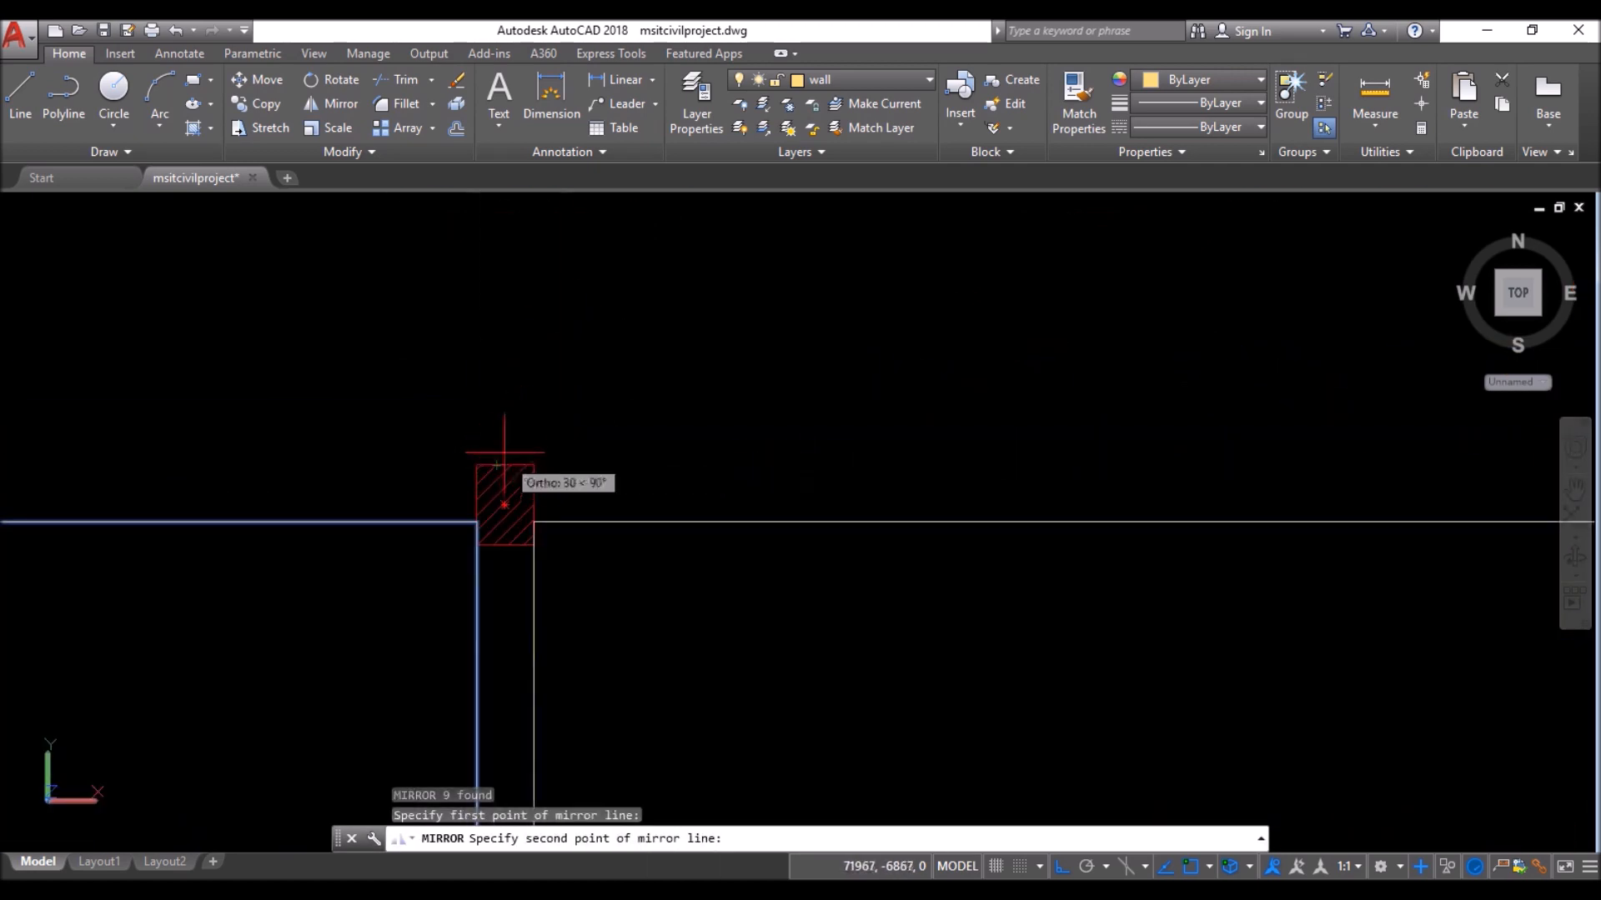
{"action": "left_click", "coordinate": [500, 297]}
{"action": "key", "text": "Return"}
{"action": "scroll", "coordinate": [548, 316], "scroll_direction": "down", "scroll_amount": 6}
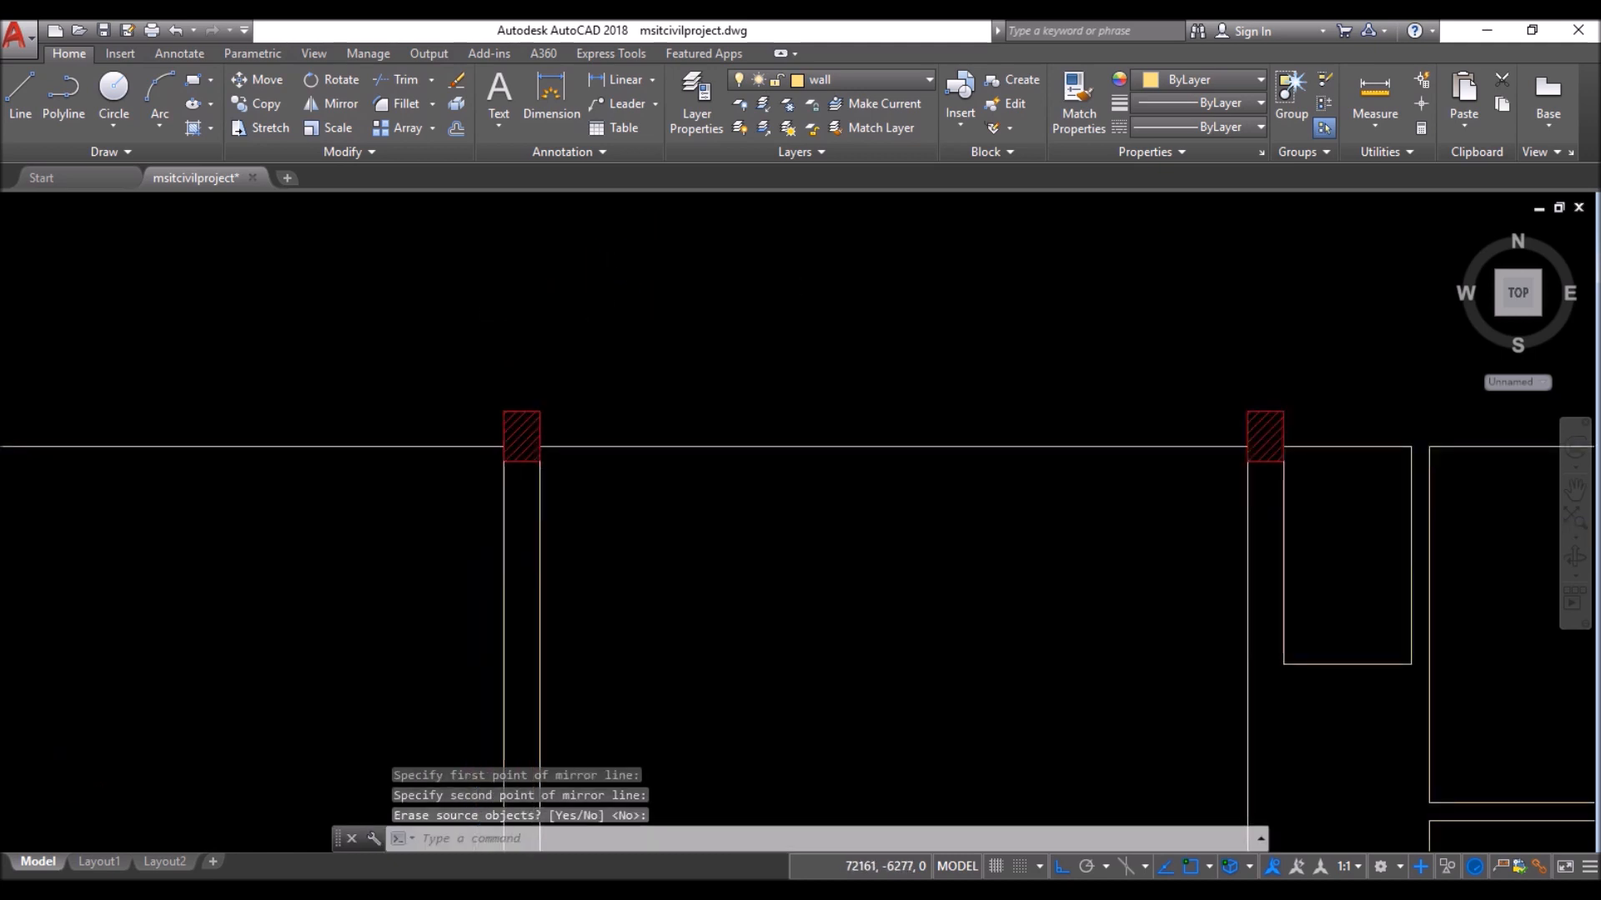
{"action": "scroll", "coordinate": [549, 320], "scroll_direction": "down", "scroll_amount": 2}
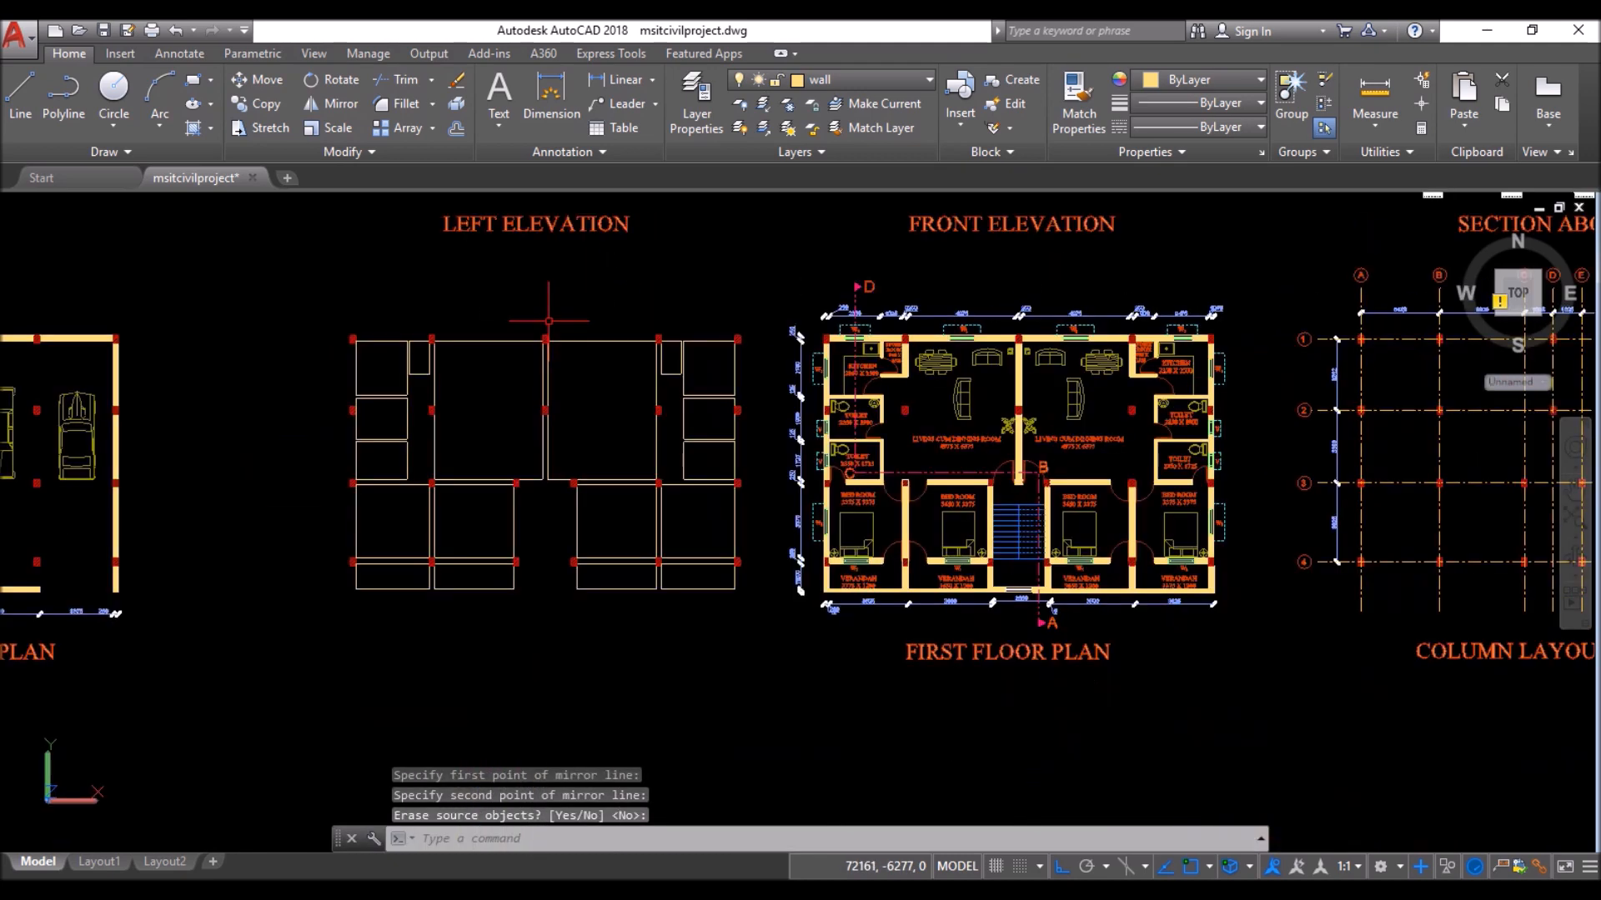
{"action": "key", "text": "ctrl+s"}
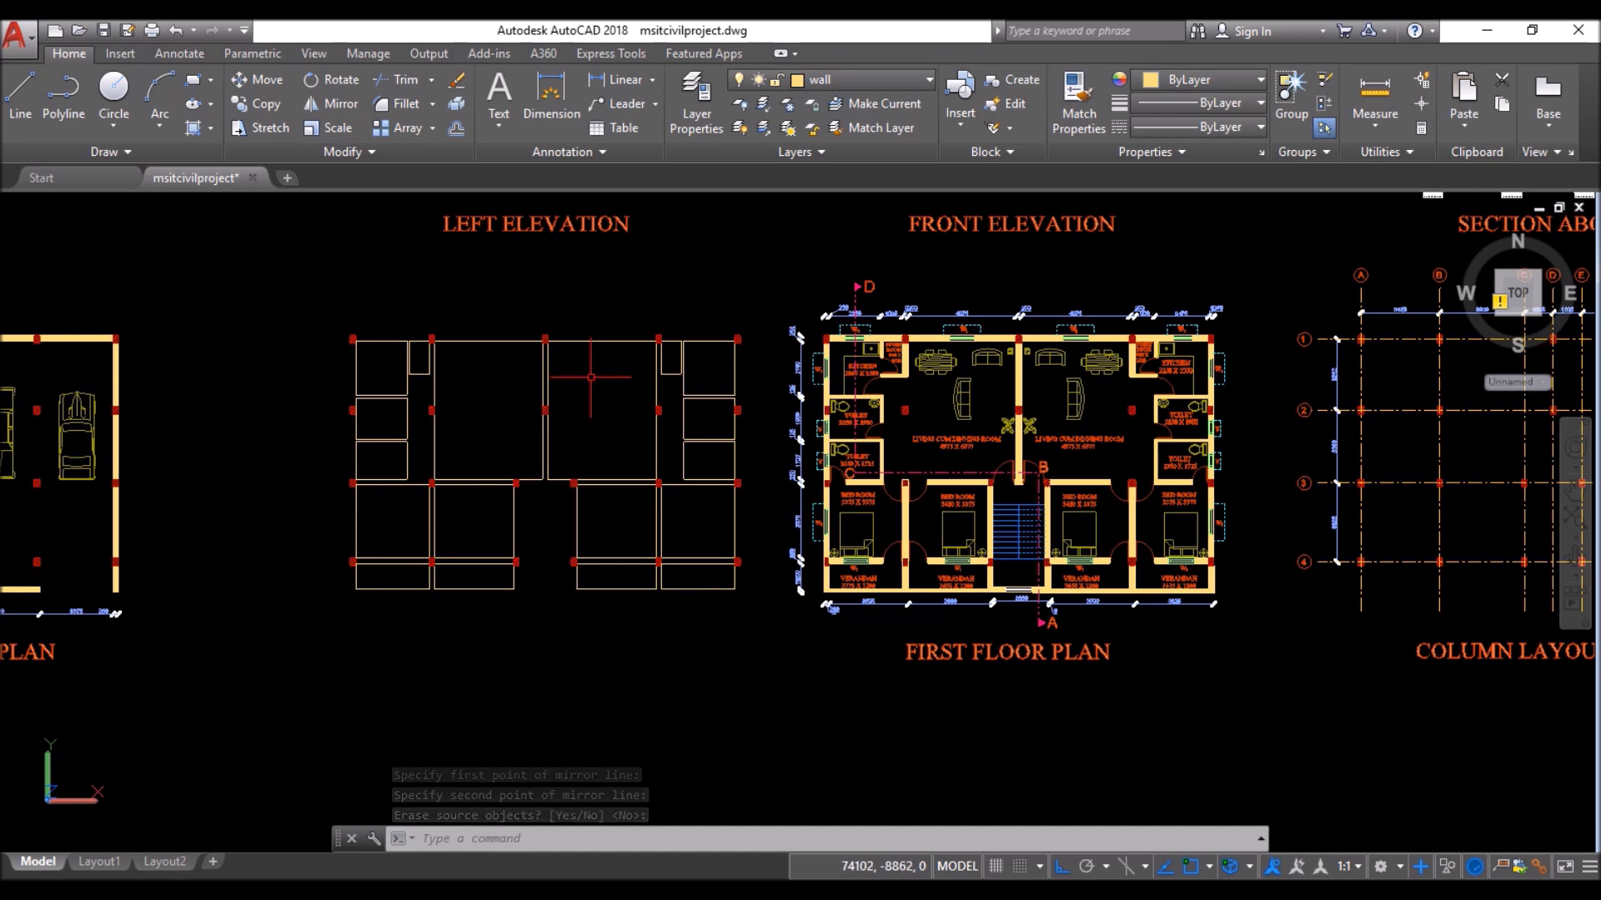
- Draw a horizontal line starting 125 below the left store room's lower-left corner and ending on the living room's left edge
{"action": "scroll", "coordinate": [477, 425], "scroll_direction": "up", "scroll_amount": 3}
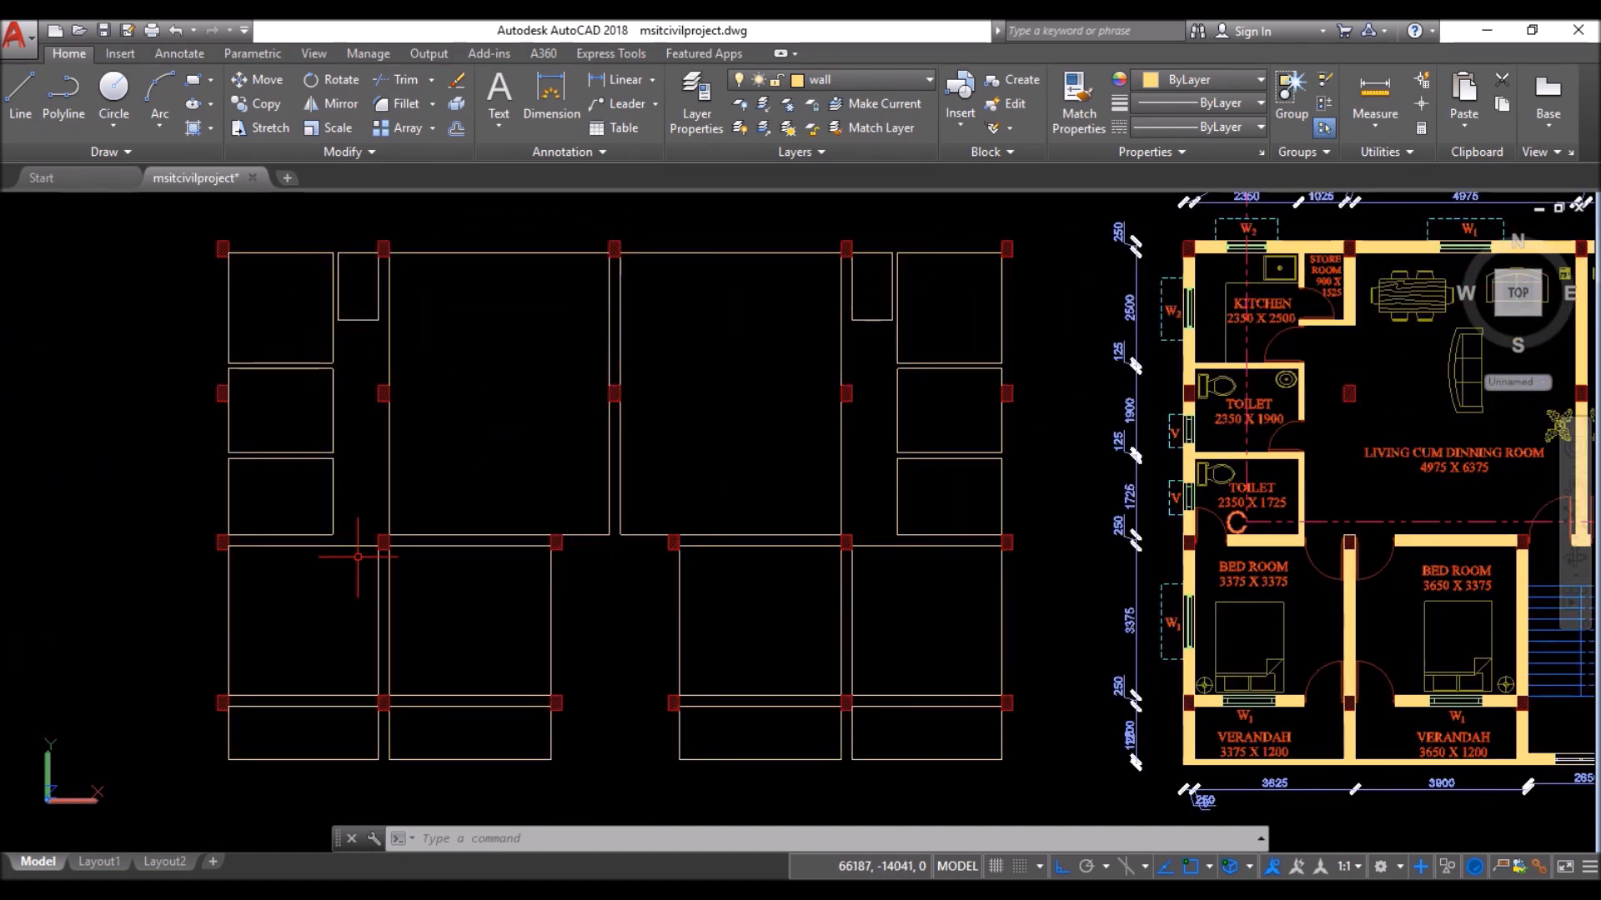
{"action": "left_click", "coordinate": [18, 104]}
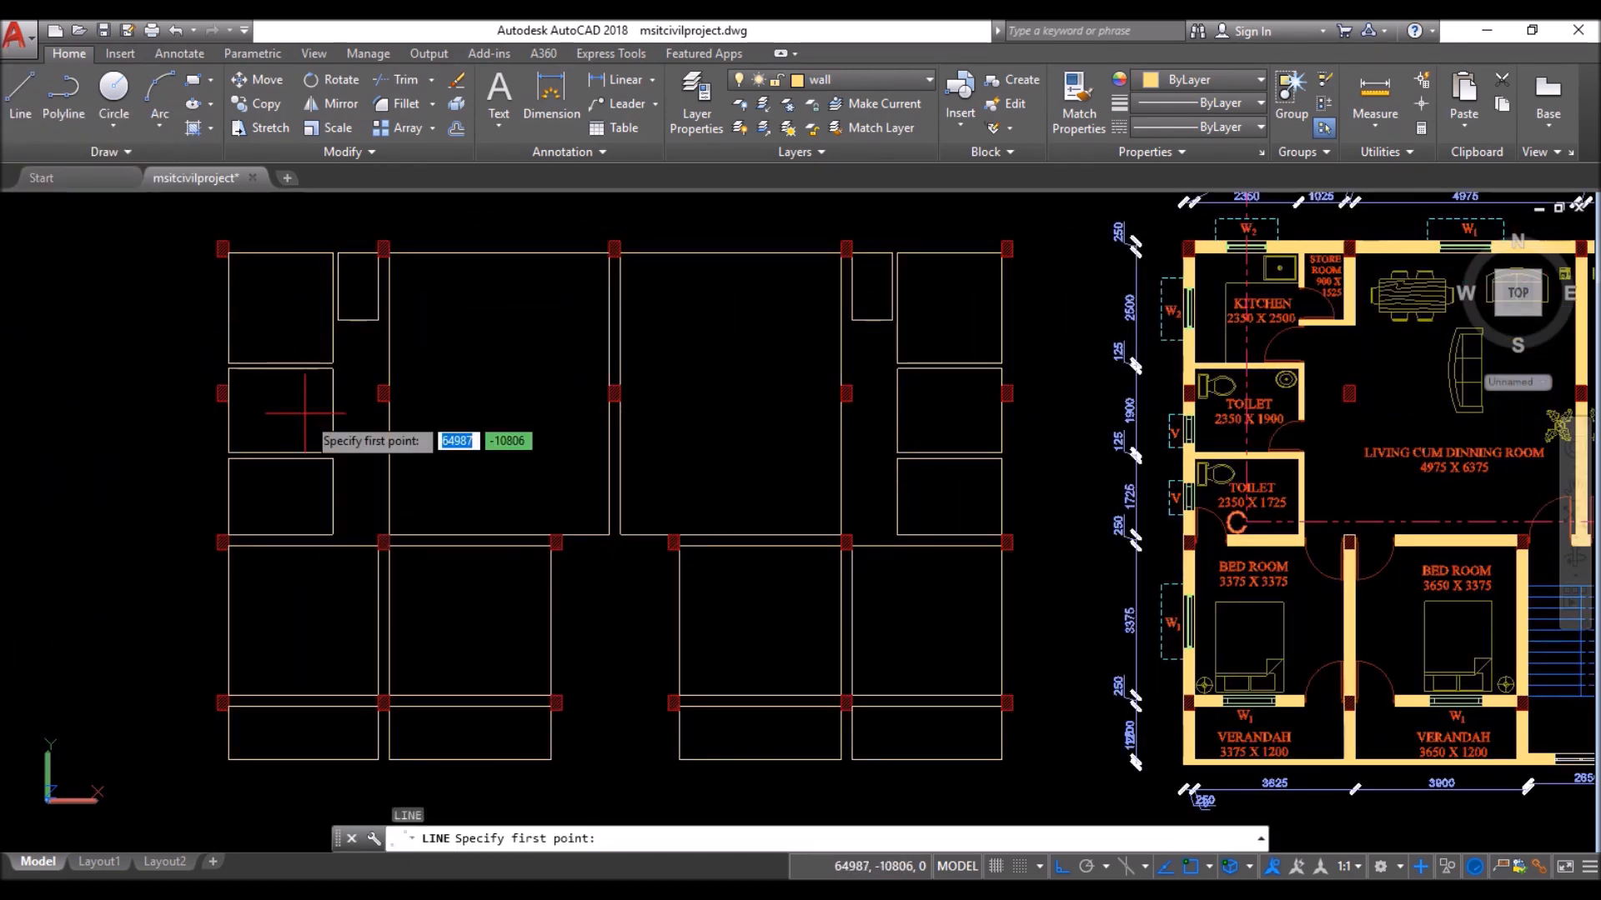
{"action": "scroll", "coordinate": [340, 333], "scroll_direction": "up", "scroll_amount": 4}
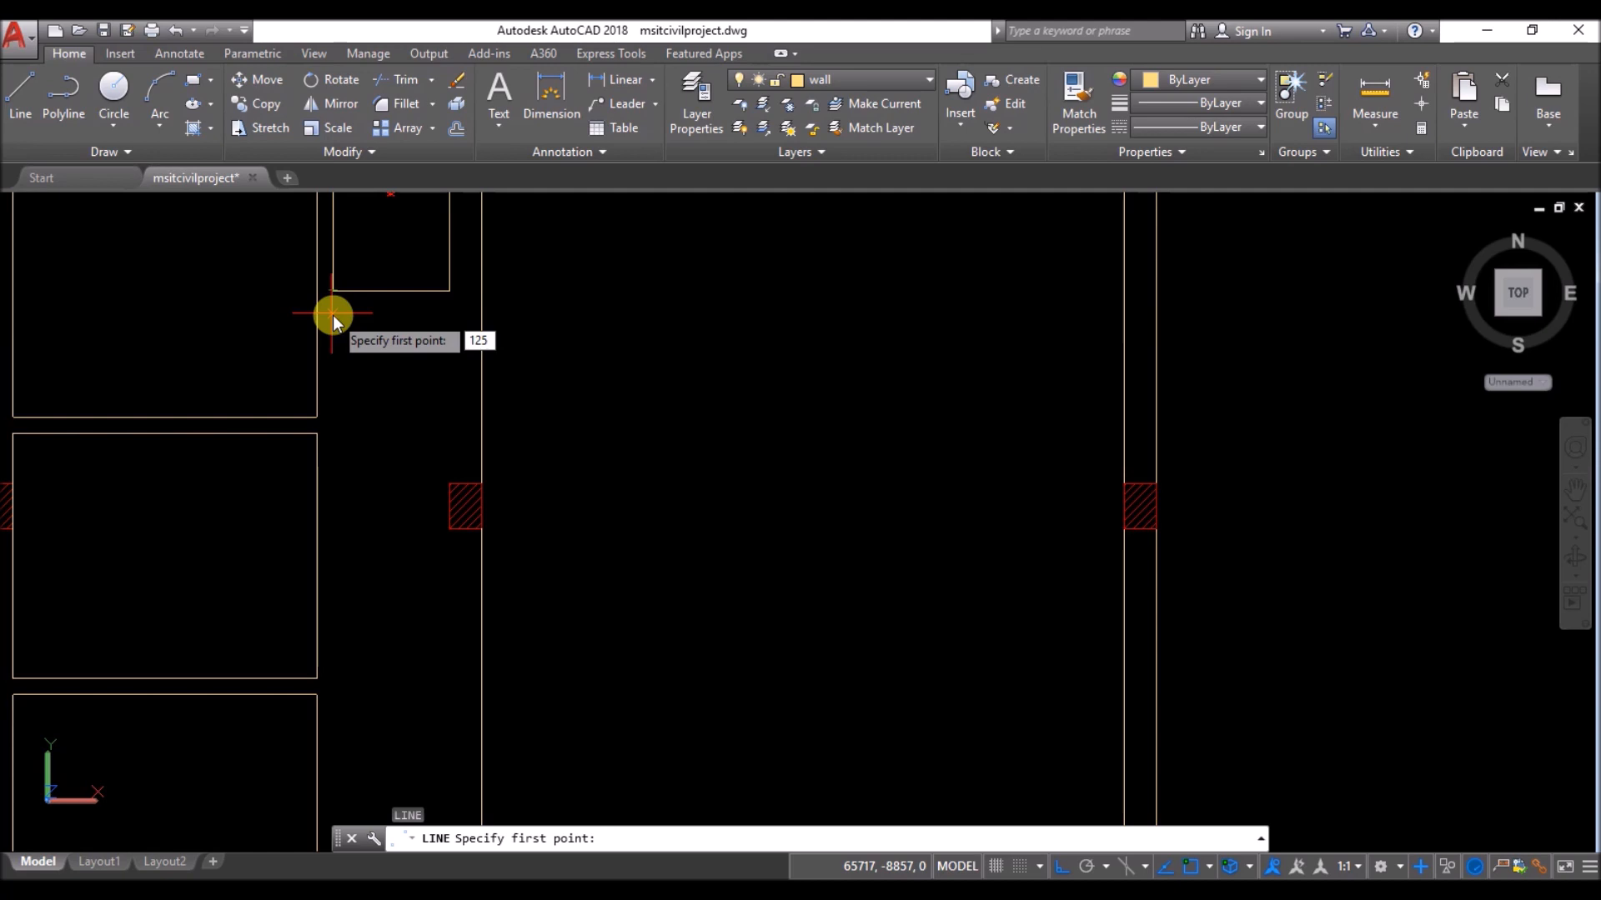
{"action": "key", "text": "Return"}
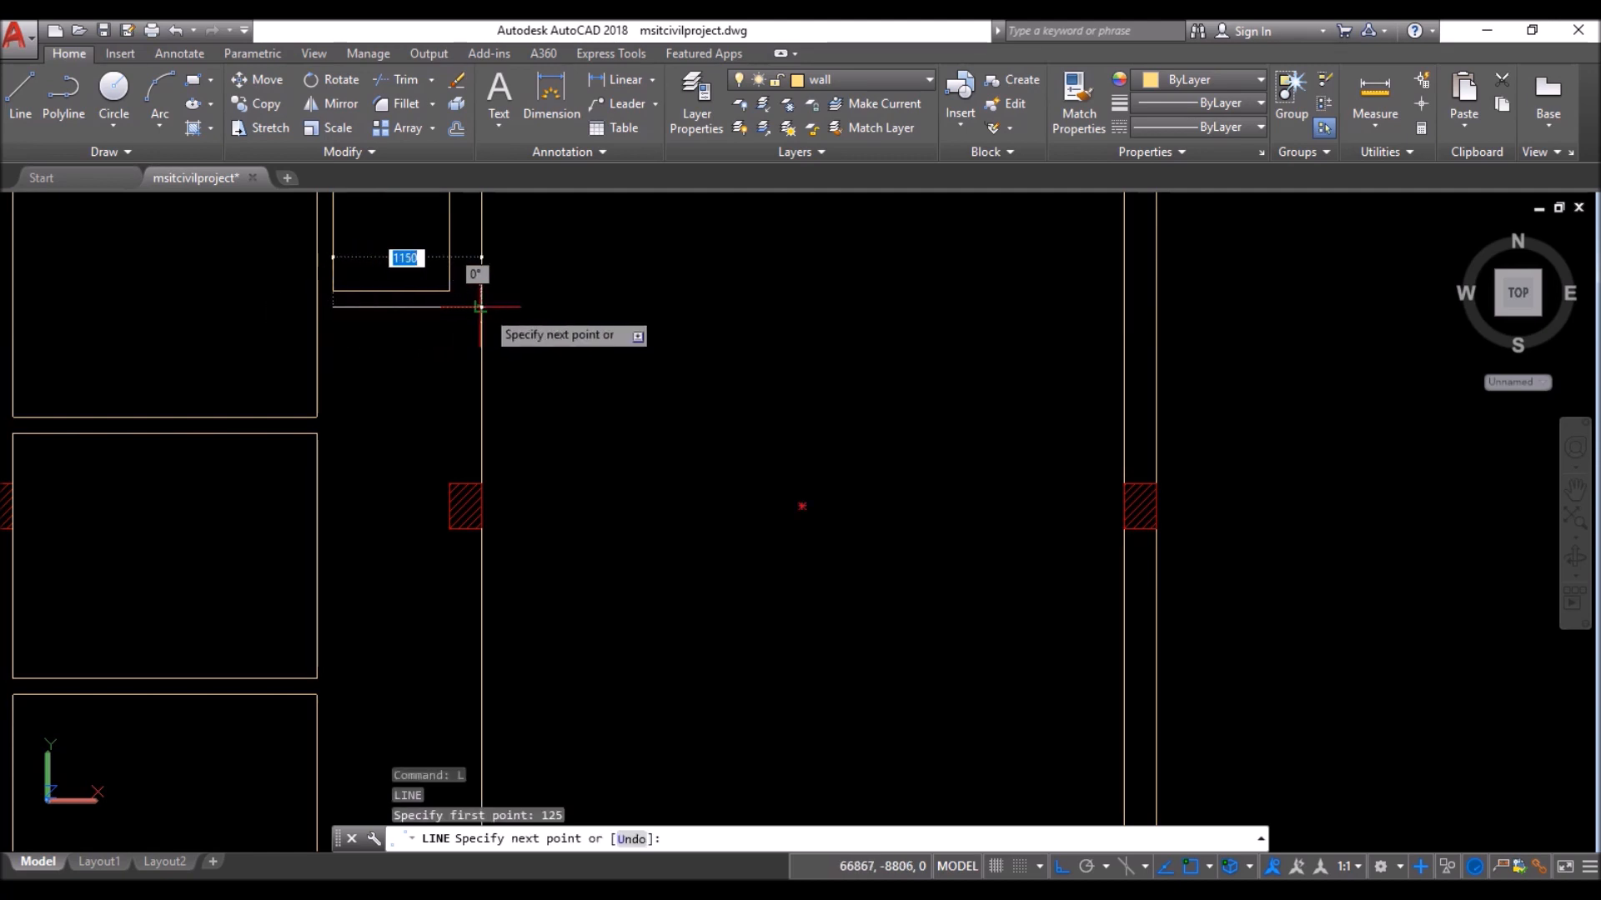
{"action": "key", "text": "Escape"}
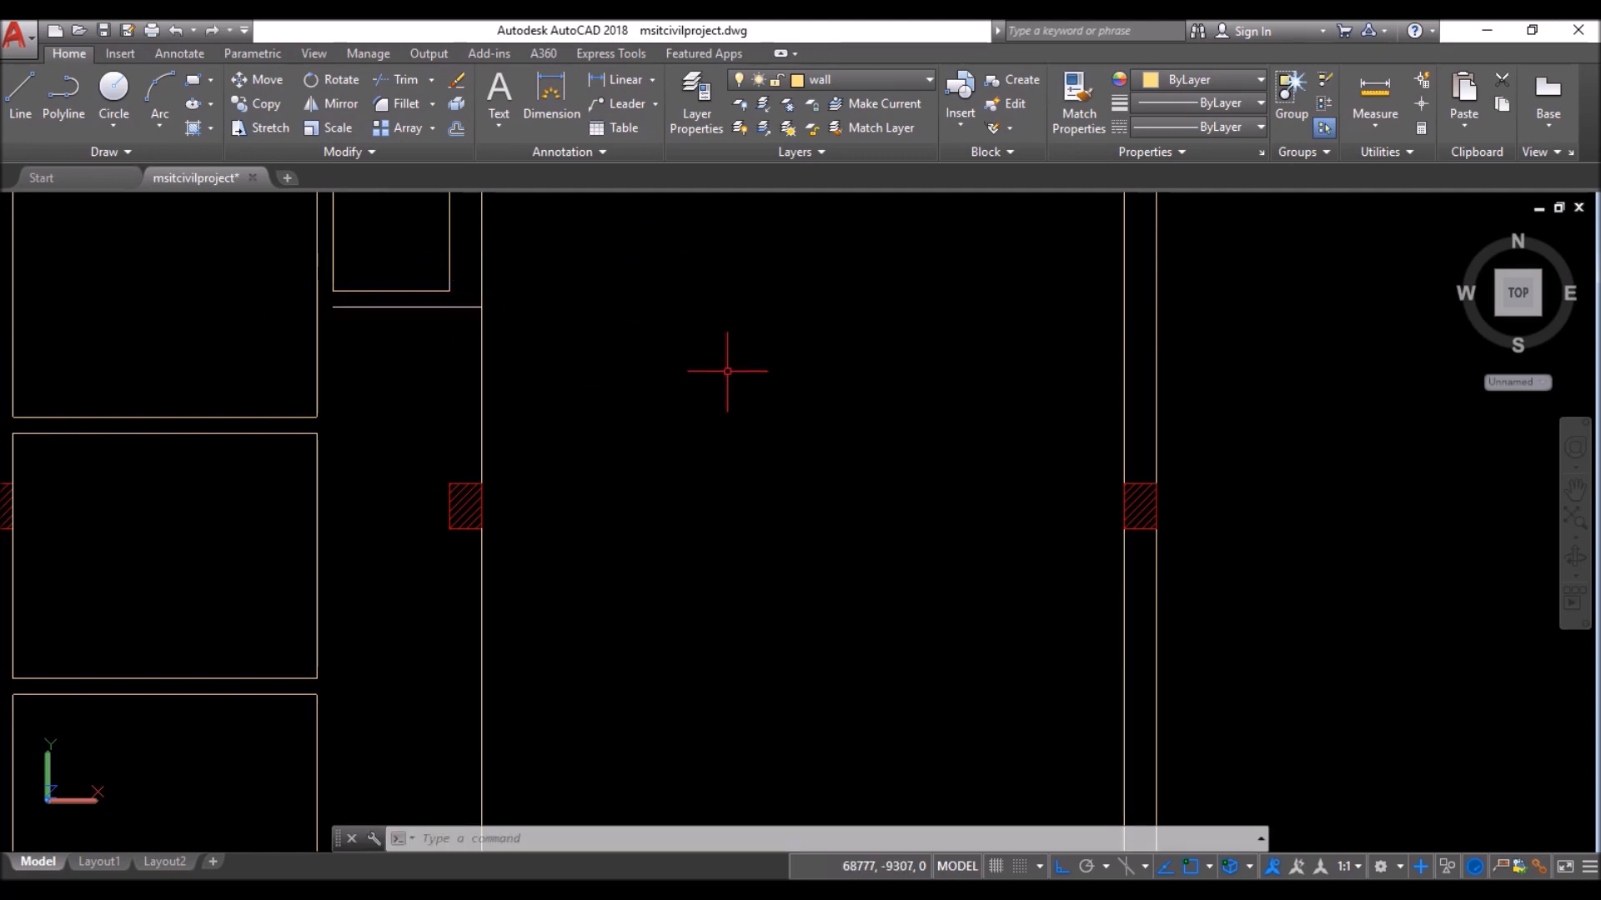
- Draw a line from the new line's left end down to the toilet's bottom level, continuing across to the living room's lower-left corner
{"action": "key", "text": "space"}
{"action": "left_click", "coordinate": [333, 306]}
{"action": "scroll", "coordinate": [383, 300], "scroll_direction": "down", "scroll_amount": 2}
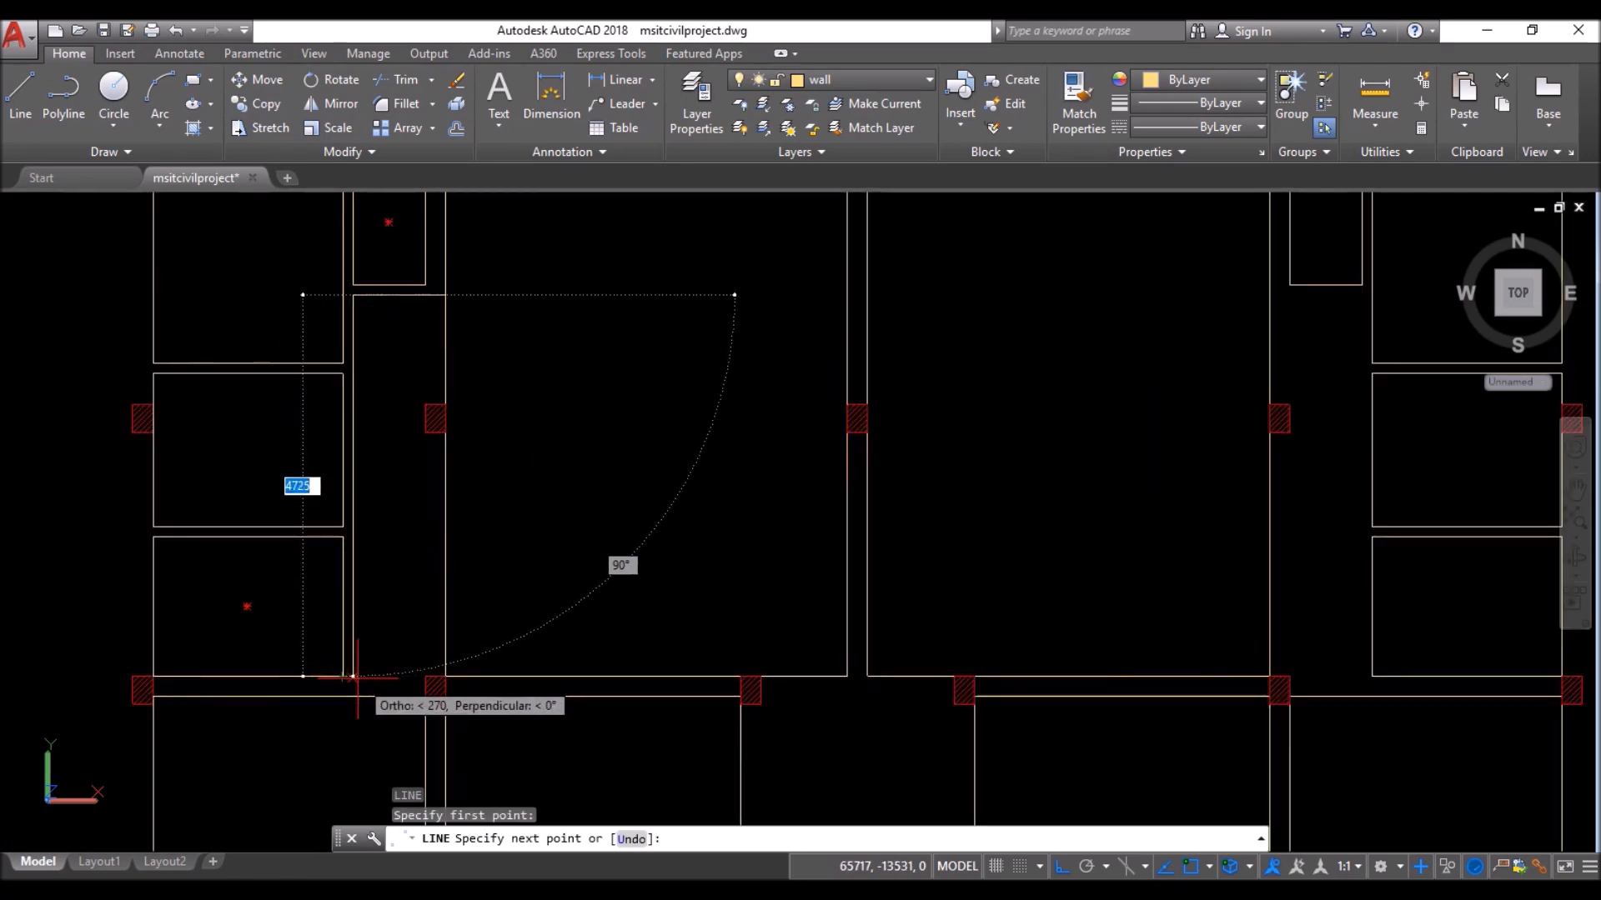
{"action": "left_click", "coordinate": [354, 676]}
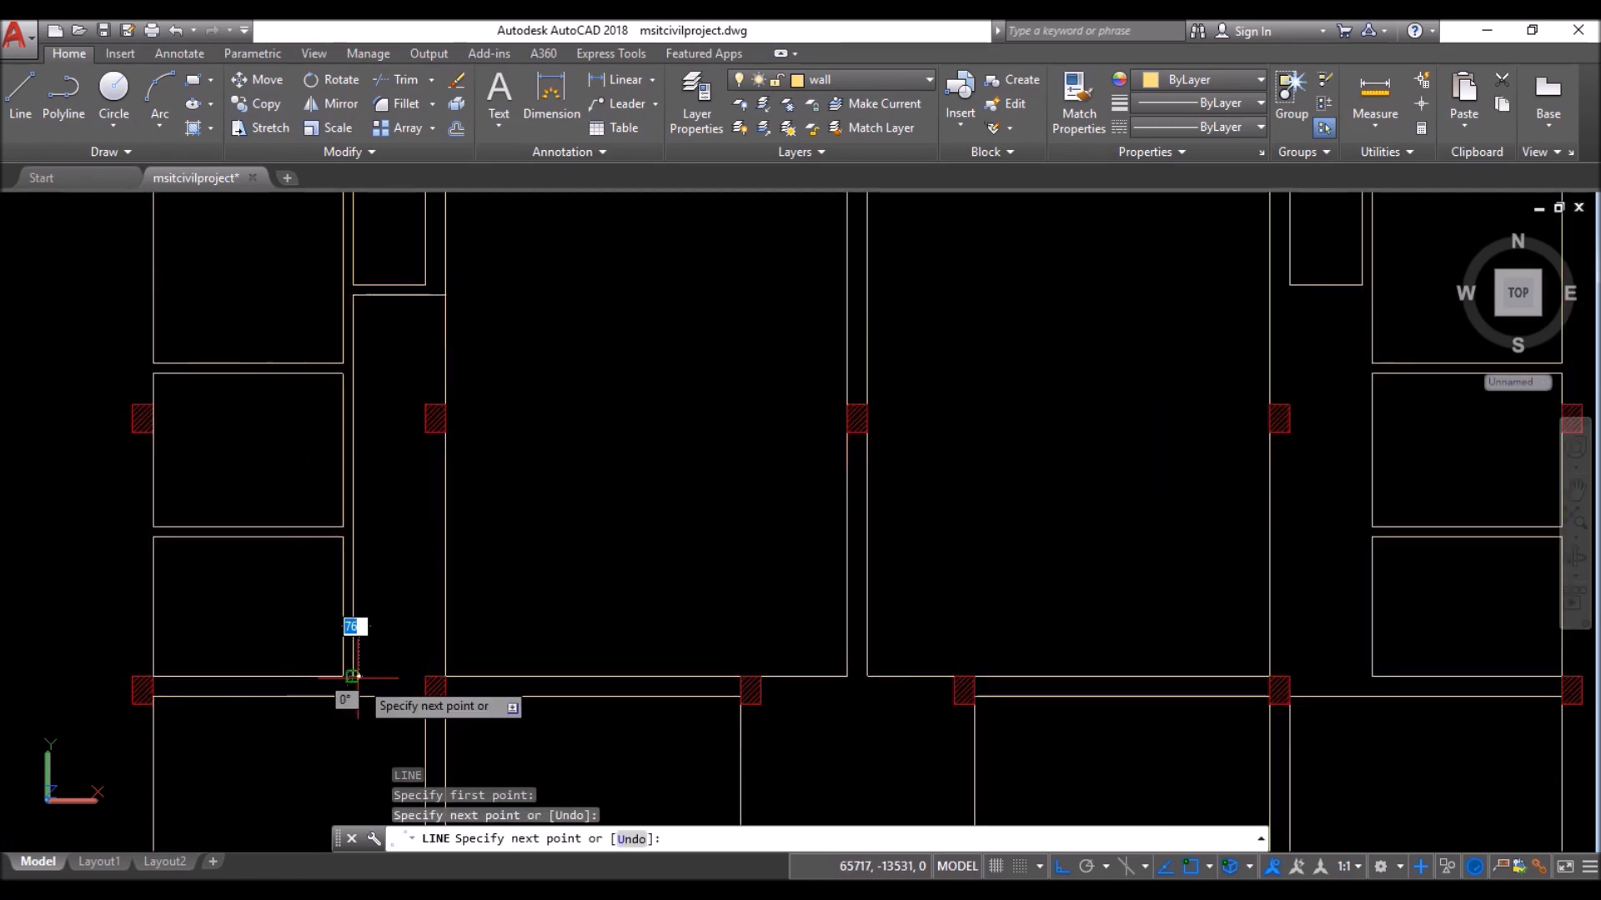
{"action": "left_click", "coordinate": [445, 676]}
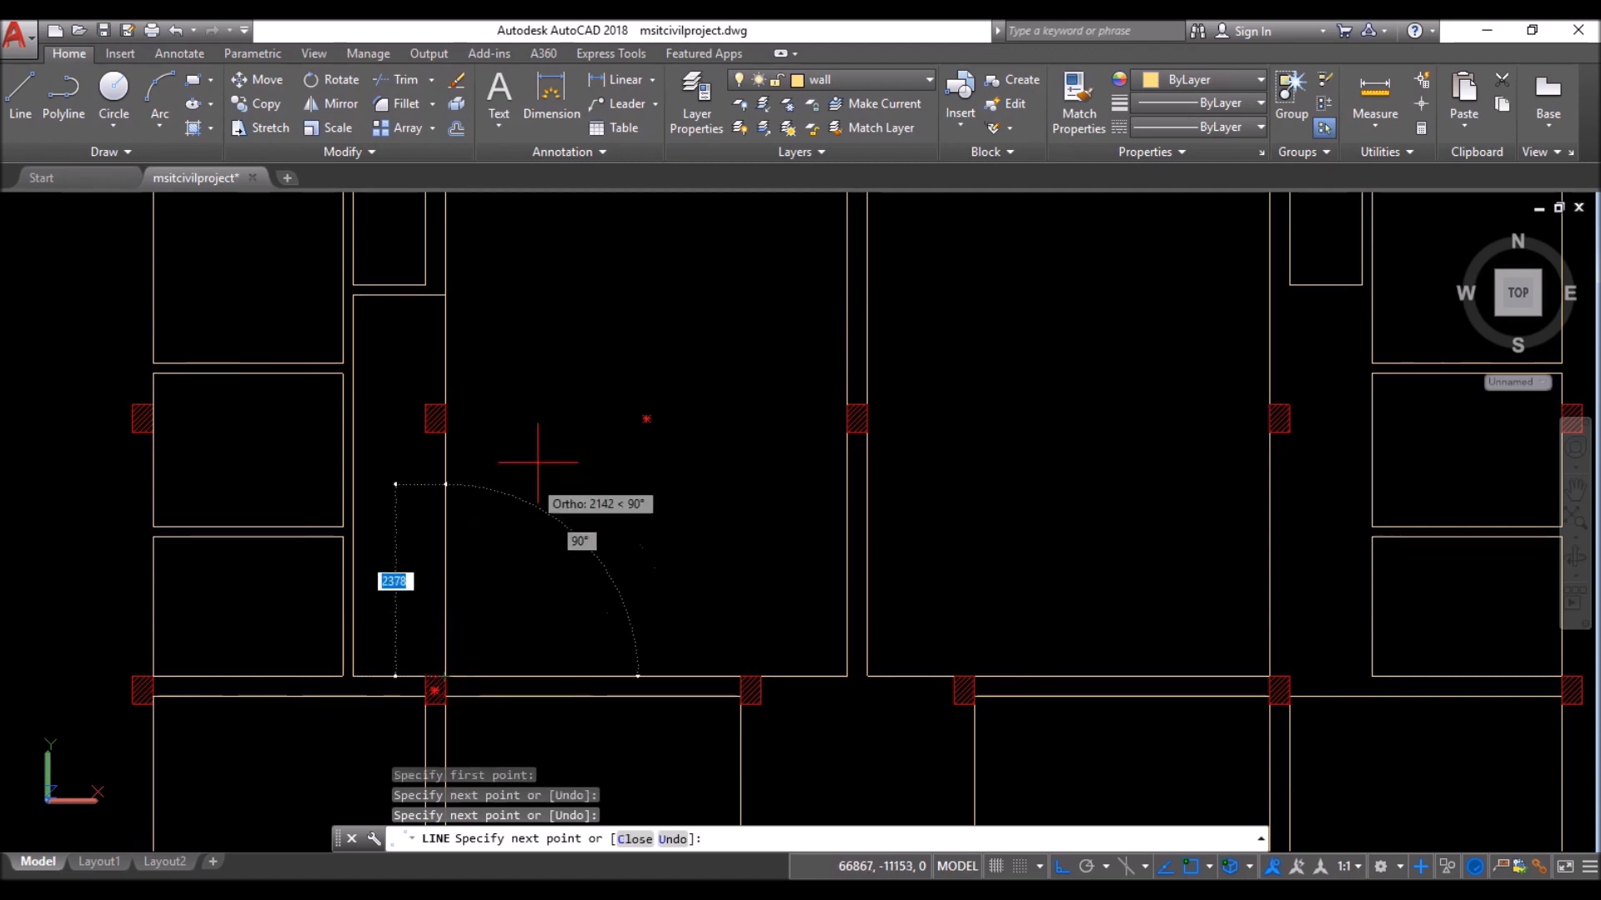
{"action": "key", "text": "Return"}
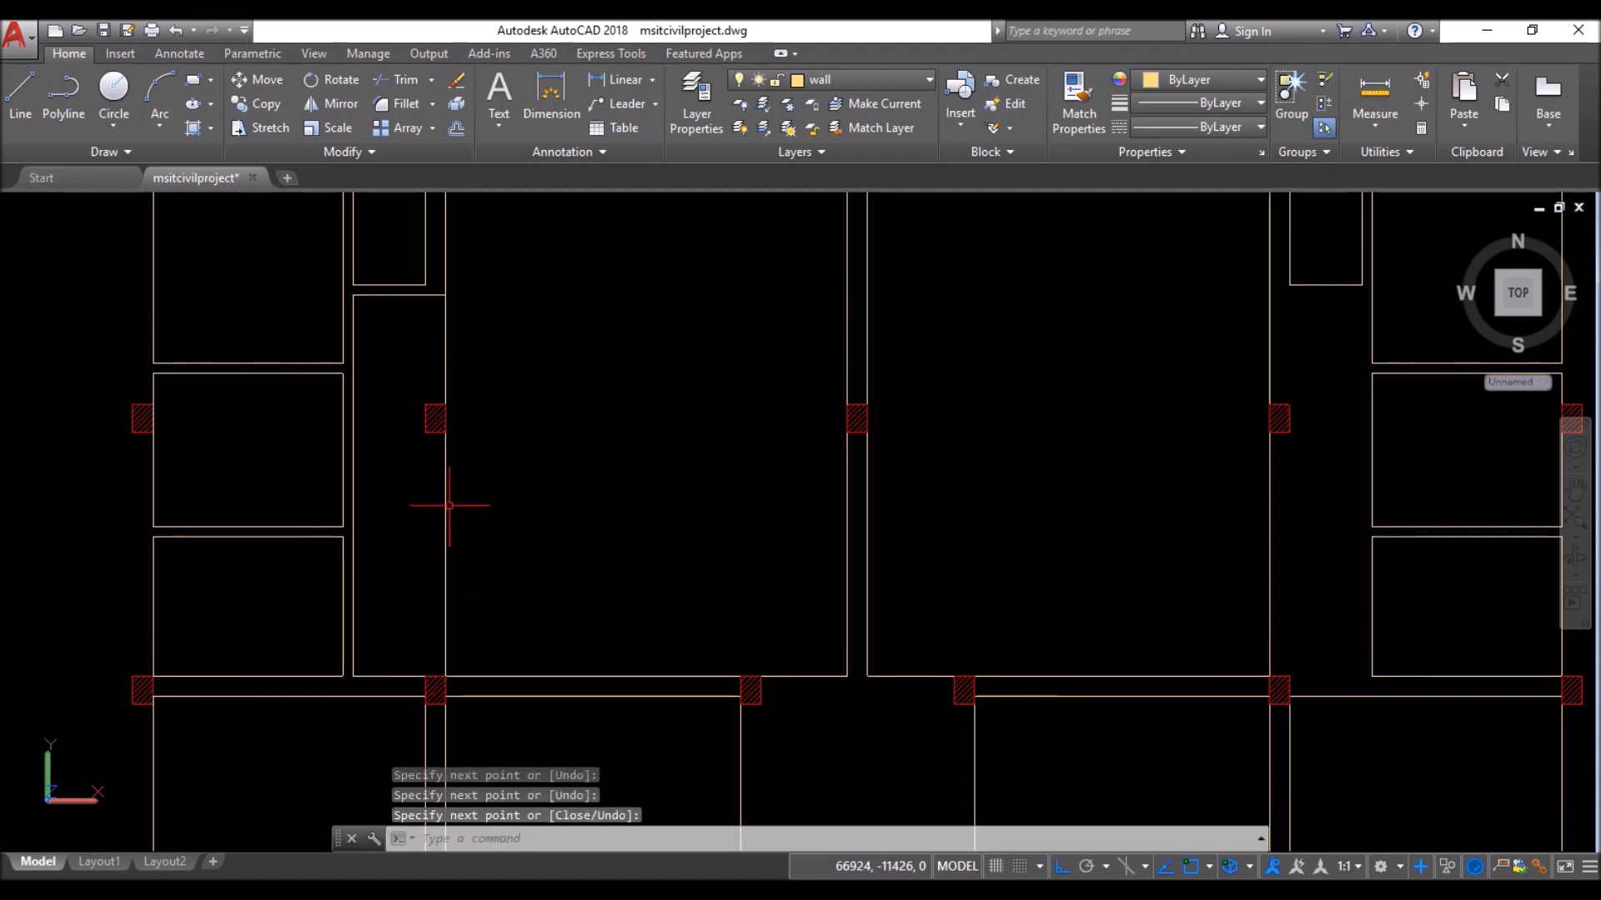
- Trim the left living room's old side edge above and below the column, opening it to the passage beside the toilets
{"action": "type", "text": "tr"}
{"action": "key", "text": "Return"}
{"action": "key", "text": "Return"}
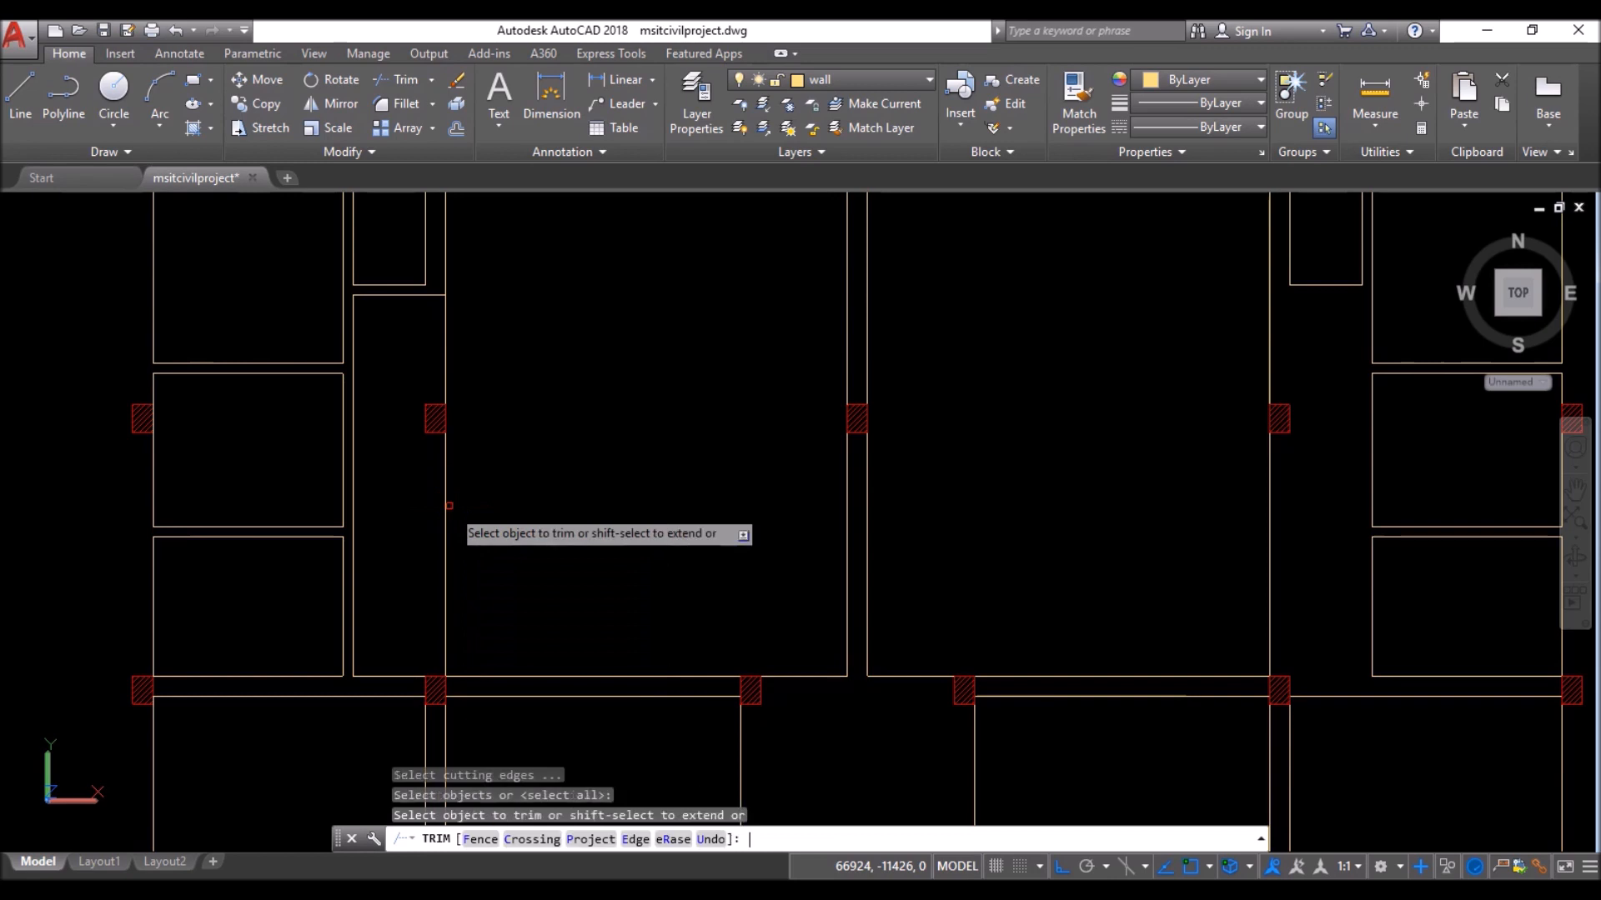
{"action": "key", "text": "ctrl+z"}
{"action": "left_click", "coordinate": [470, 313]}
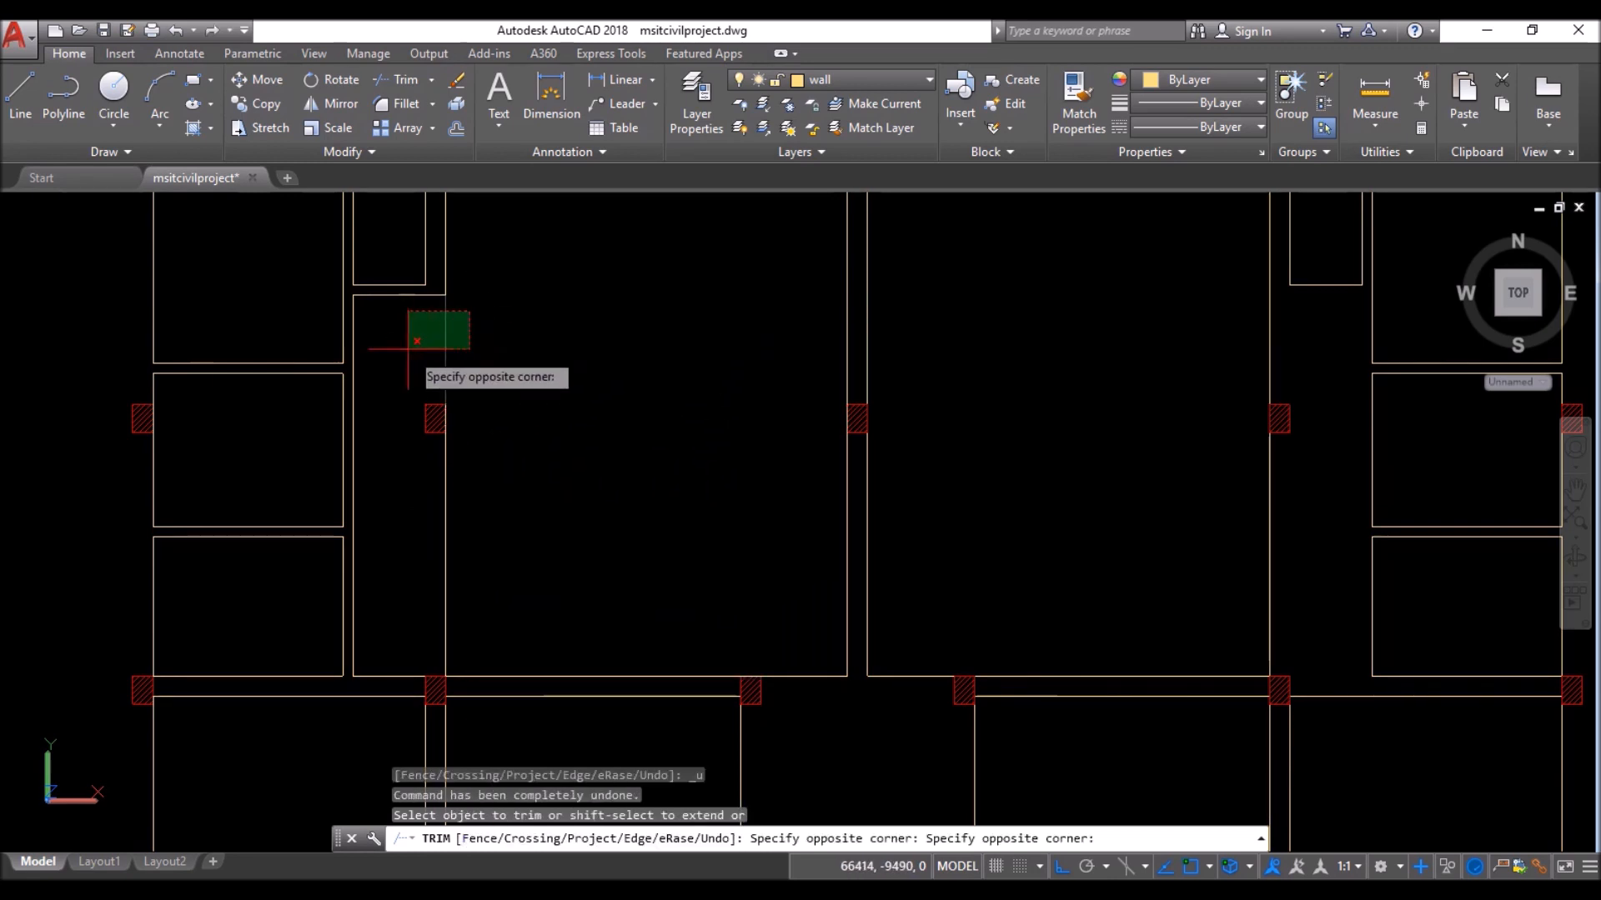
{"action": "left_click", "coordinate": [408, 349]}
{"action": "left_click", "coordinate": [512, 500]}
{"action": "left_click", "coordinate": [431, 546]}
{"action": "key", "text": "Return"}
{"action": "scroll", "coordinate": [435, 473], "scroll_direction": "down", "scroll_amount": 2}
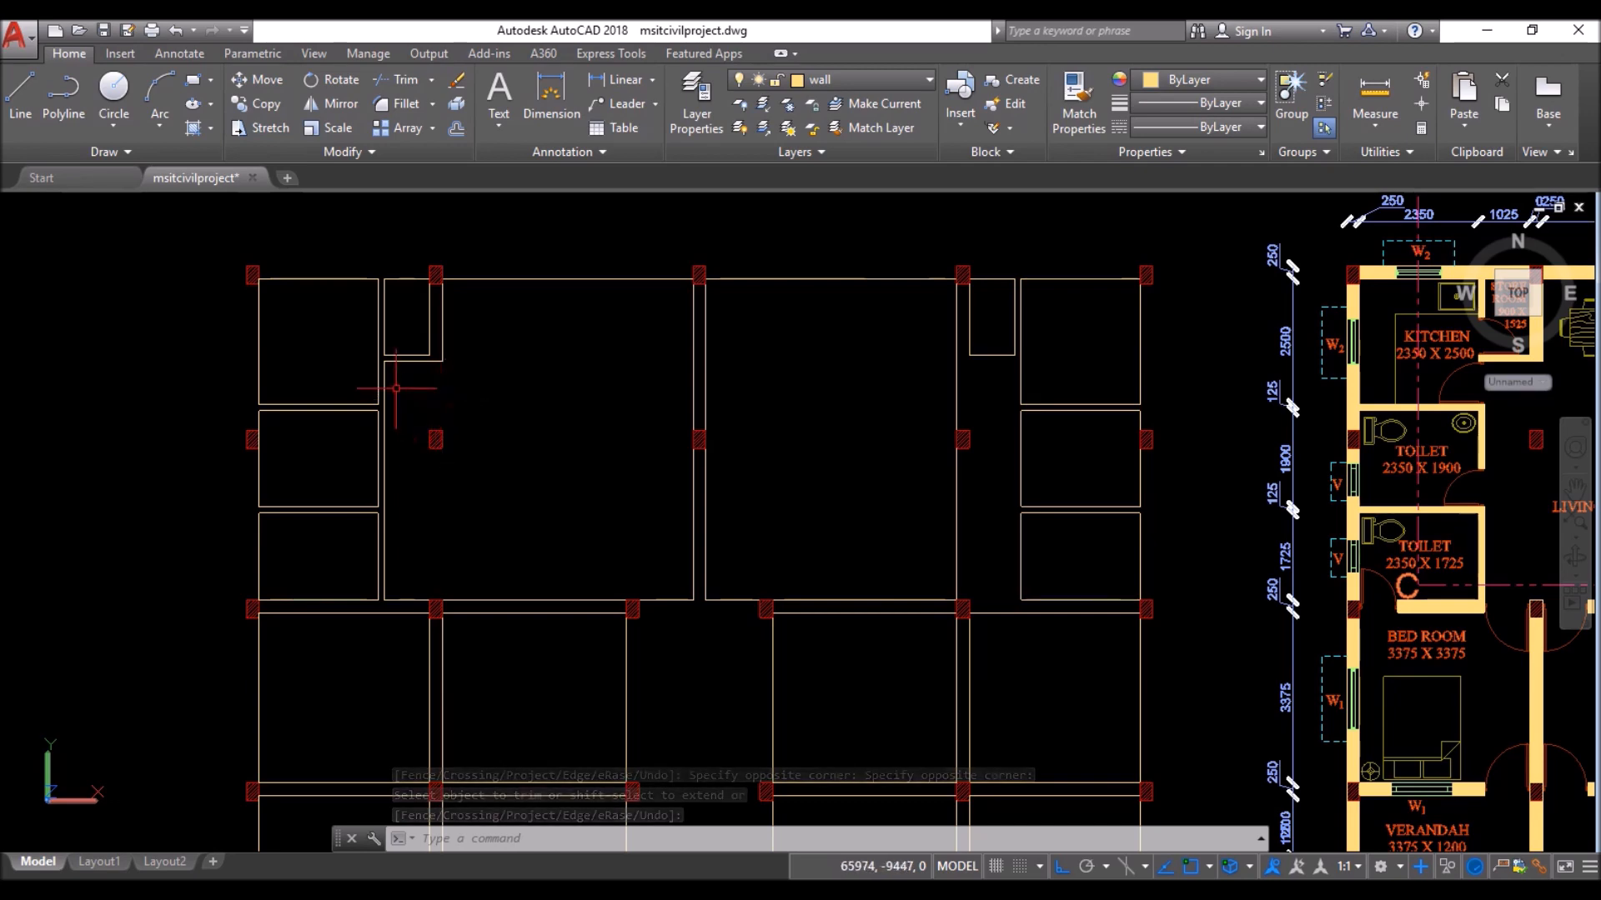
- Mirror the three new passage lines about the vertical centreline of the middle top column, keeping the originals
{"action": "scroll", "coordinate": [375, 325], "scroll_direction": "up", "scroll_amount": 5}
{"action": "left_click", "coordinate": [382, 341]}
{"action": "left_click", "coordinate": [339, 385]}
{"action": "scroll", "coordinate": [454, 404], "scroll_direction": "down", "scroll_amount": 4}
{"action": "scroll", "coordinate": [482, 615], "scroll_direction": "up", "scroll_amount": 6}
{"action": "scroll", "coordinate": [564, 575], "scroll_direction": "down", "scroll_amount": 4}
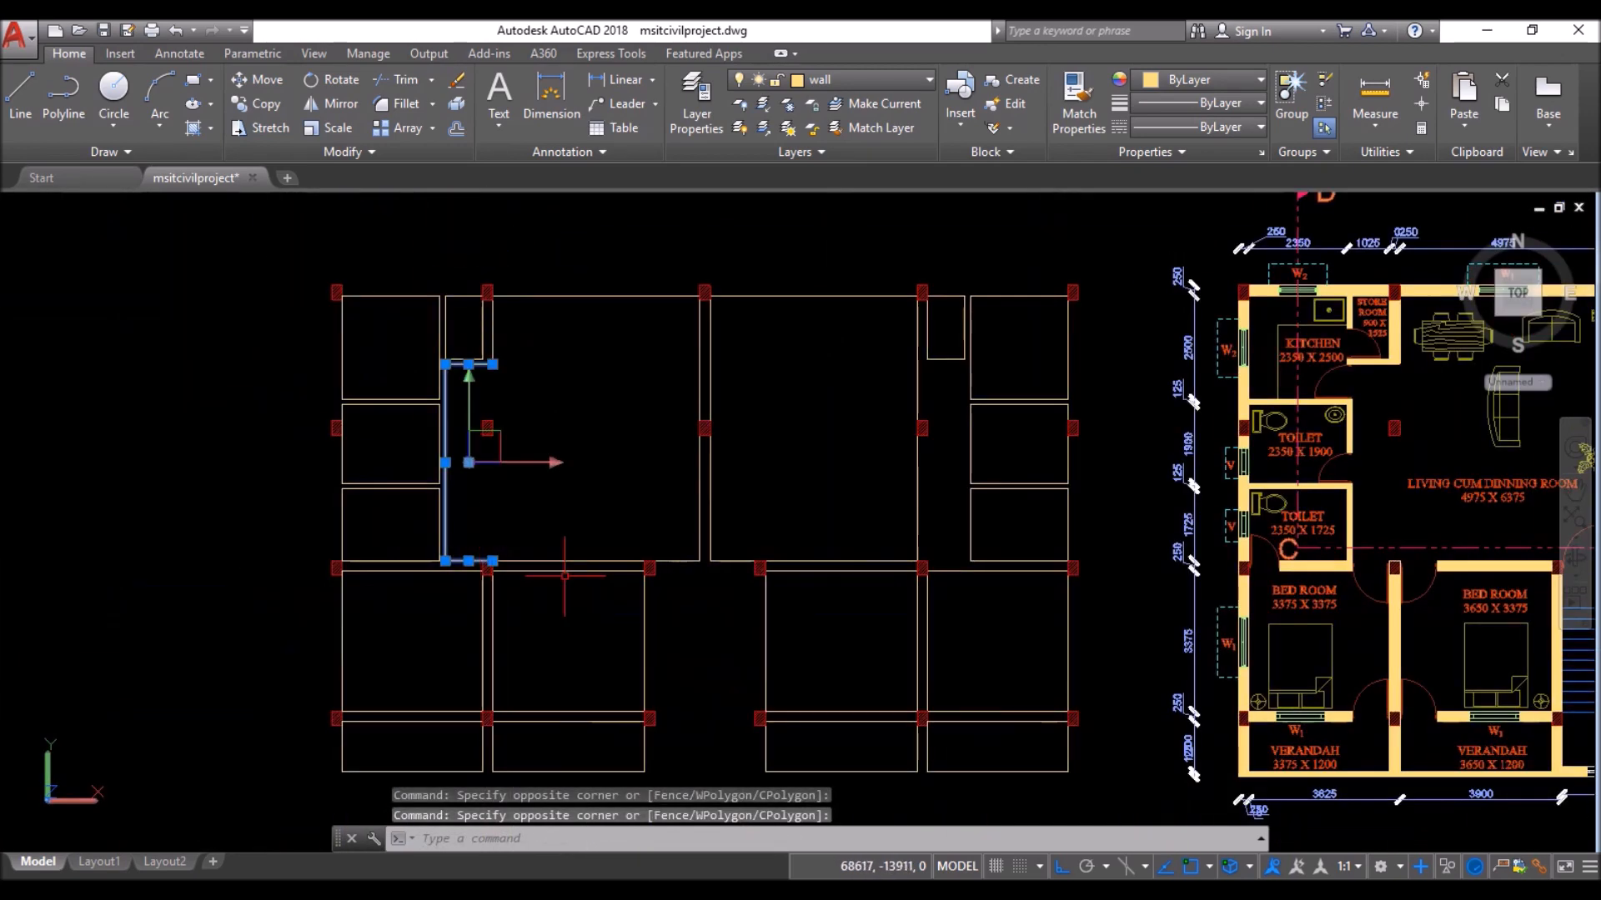
{"action": "key", "text": "Return"}
{"action": "scroll", "coordinate": [716, 293], "scroll_direction": "up", "scroll_amount": 8}
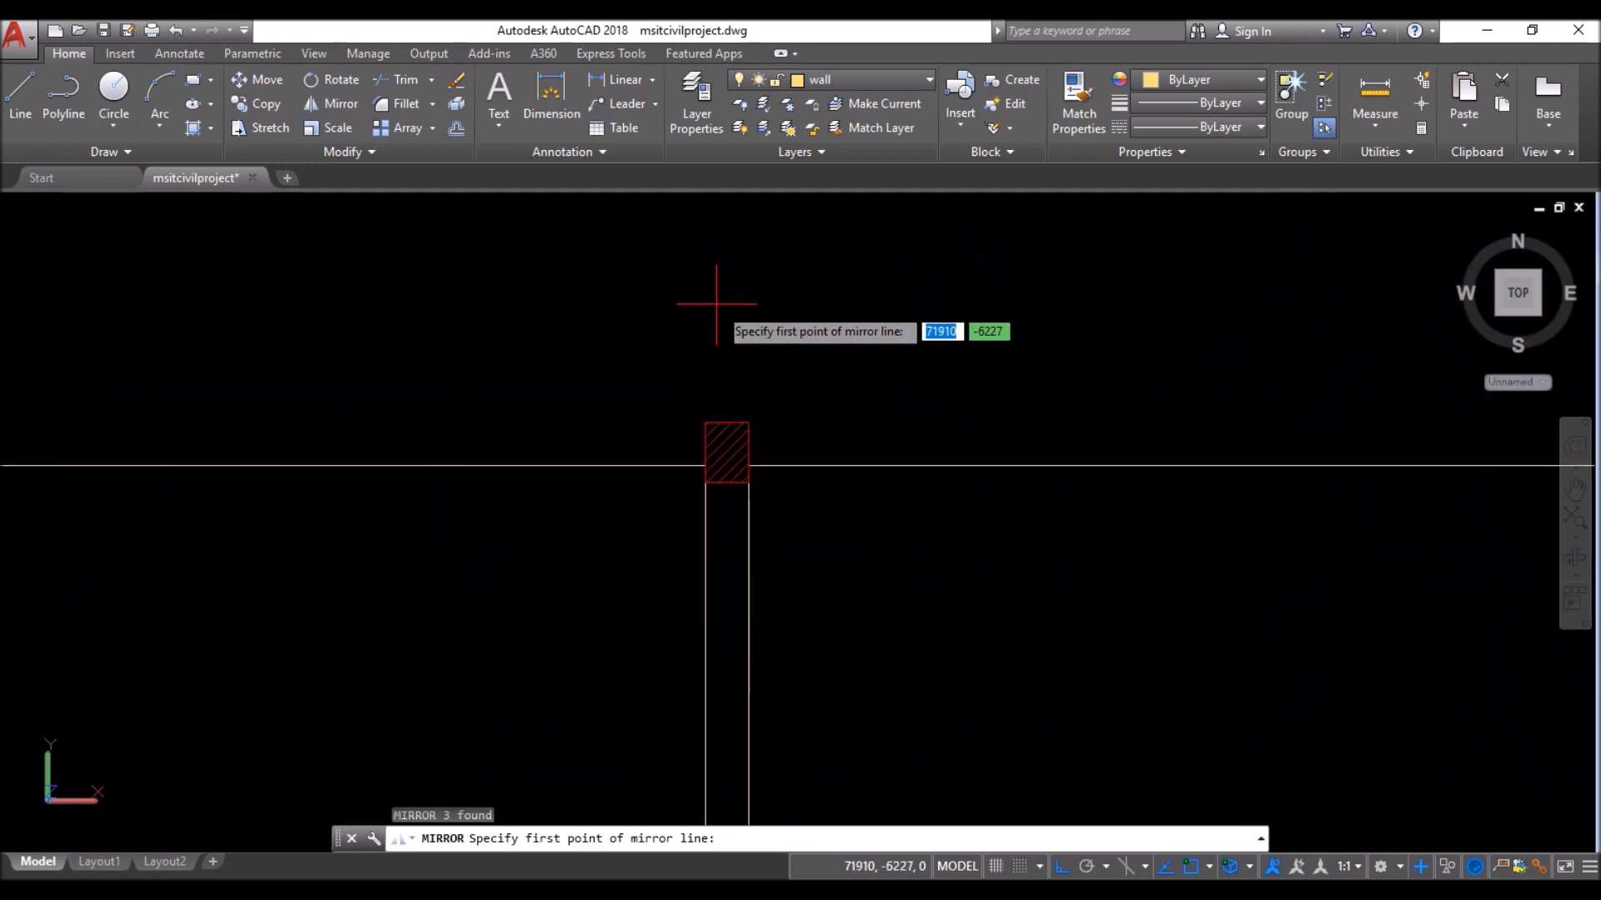
{"action": "left_click", "coordinate": [758, 794]}
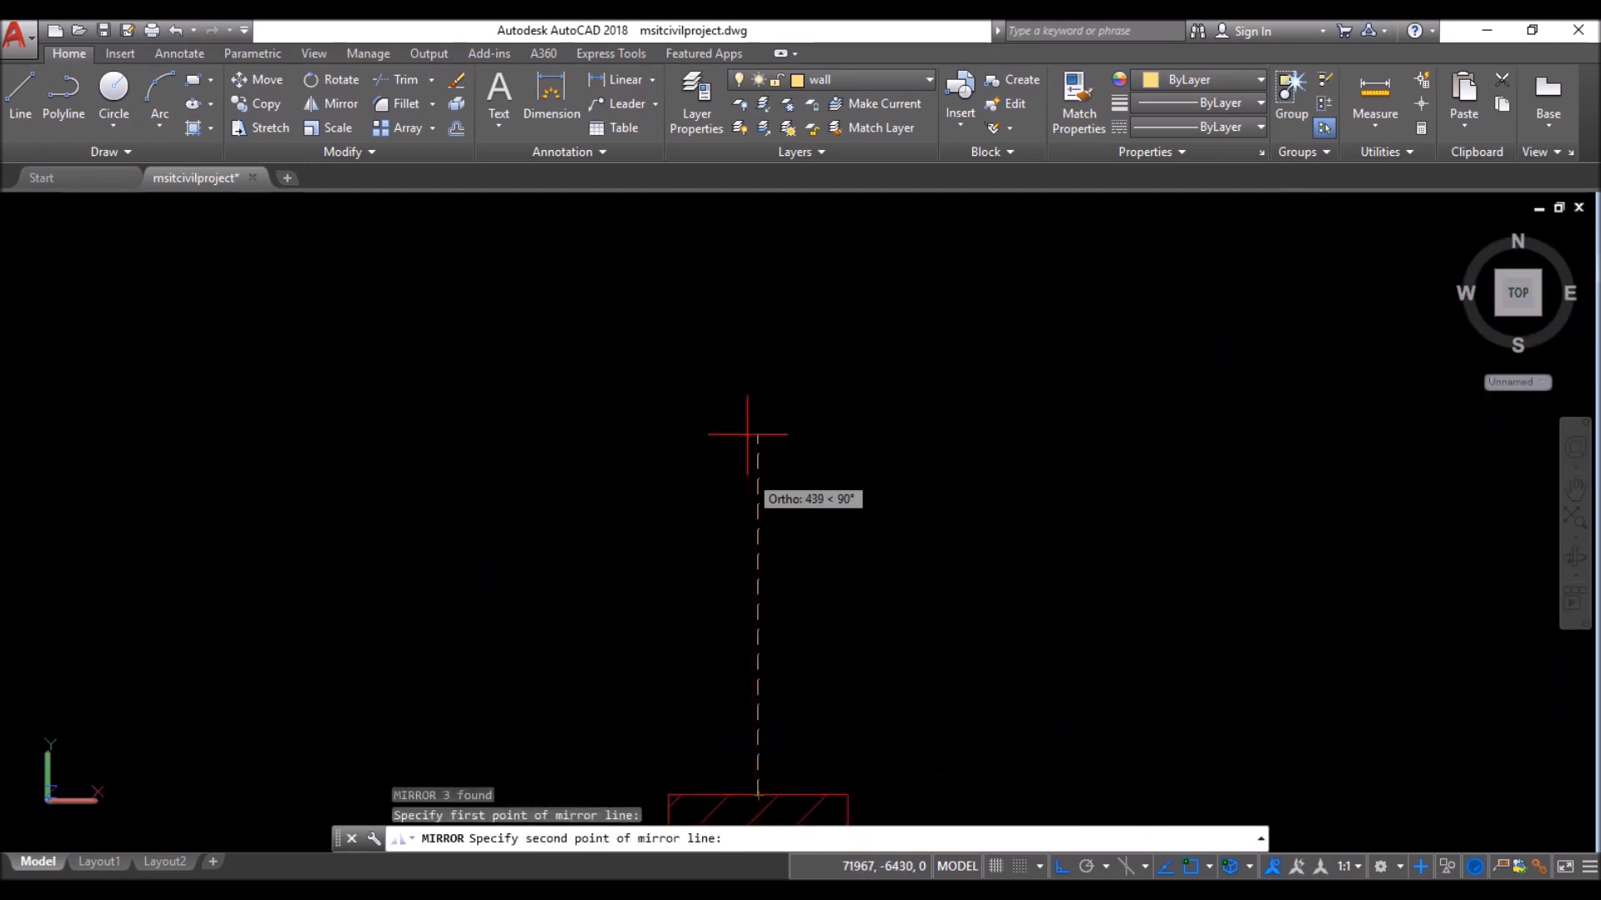
{"action": "left_click", "coordinate": [750, 249]}
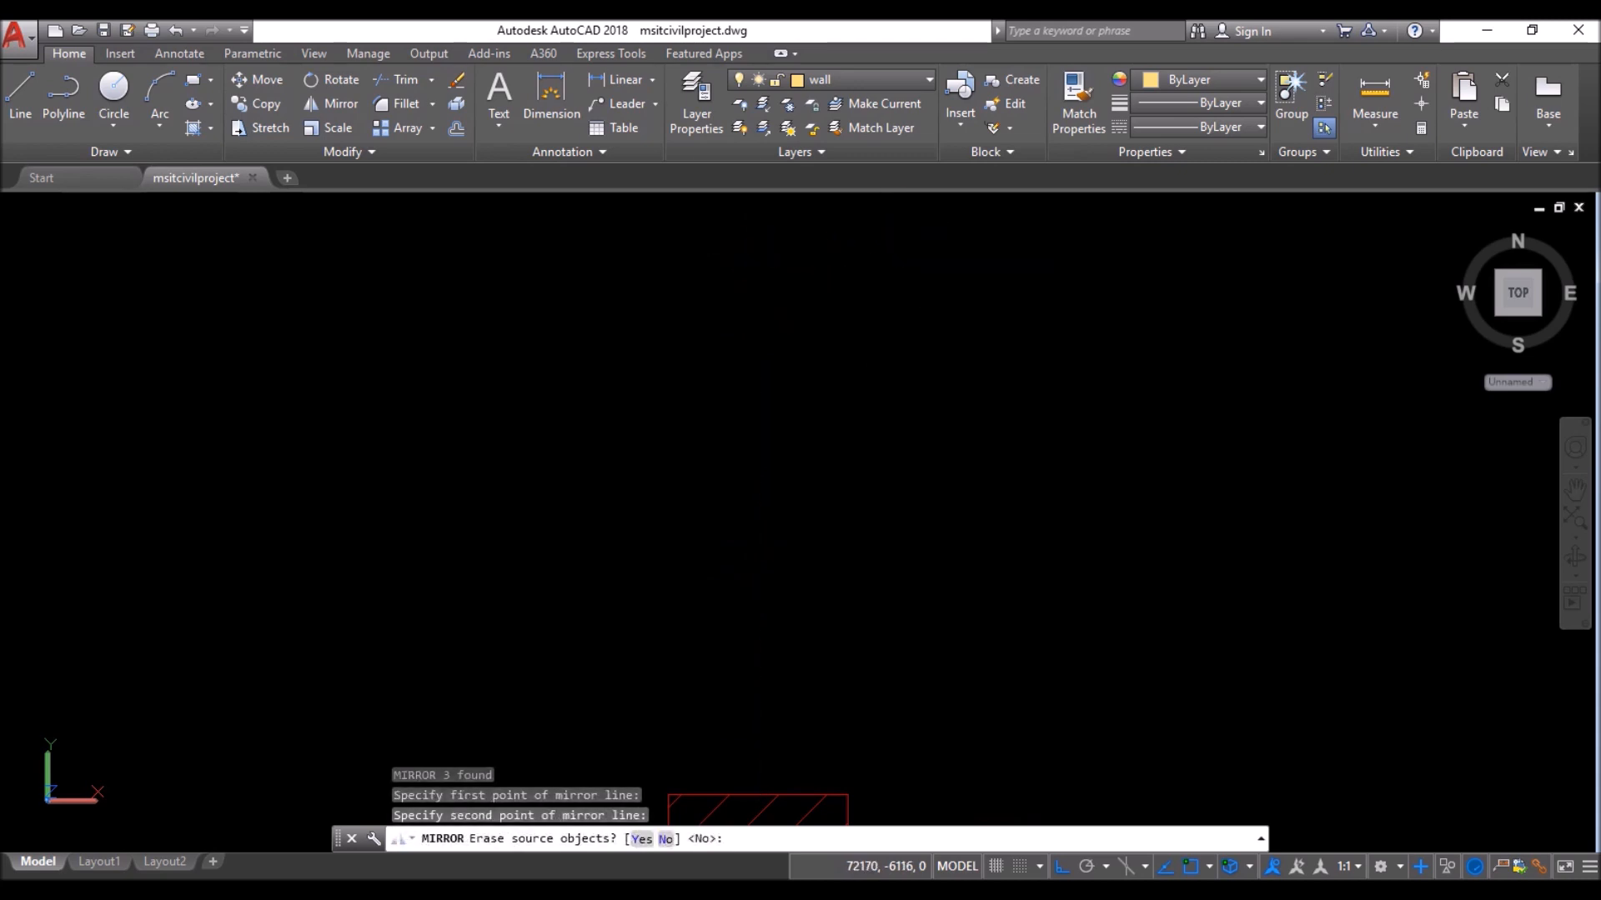
{"action": "key", "text": "Return"}
{"action": "scroll", "coordinate": [634, 415], "scroll_direction": "down", "scroll_amount": 4}
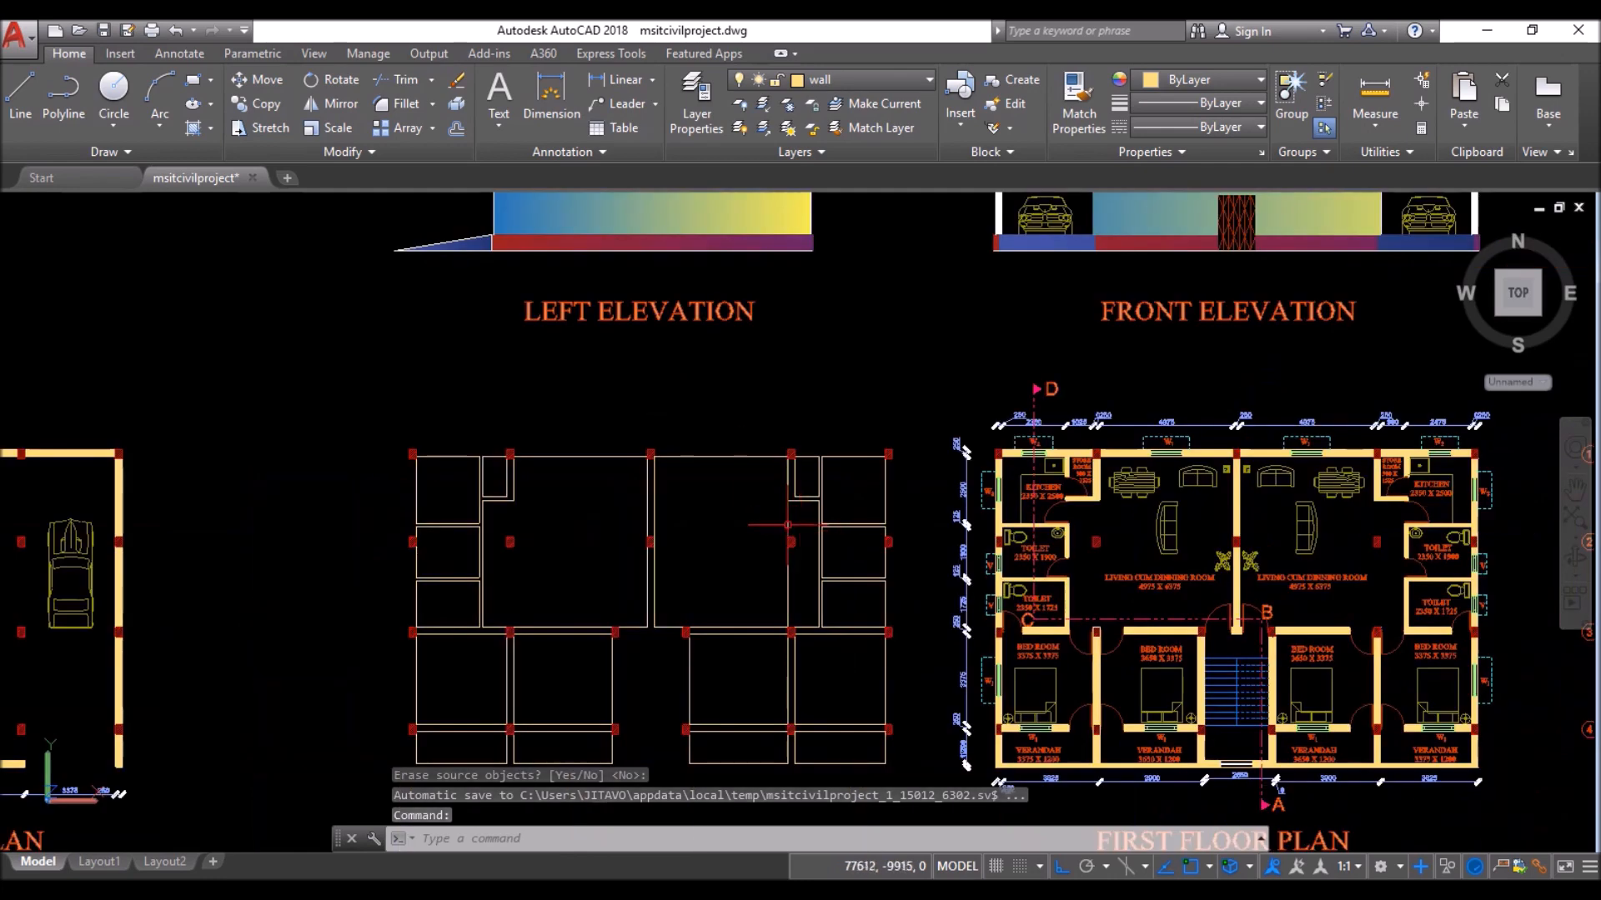
- Trim the right living room's old side edge above and below the column, between the mirrored passage lines
{"action": "type", "text": "tr"}
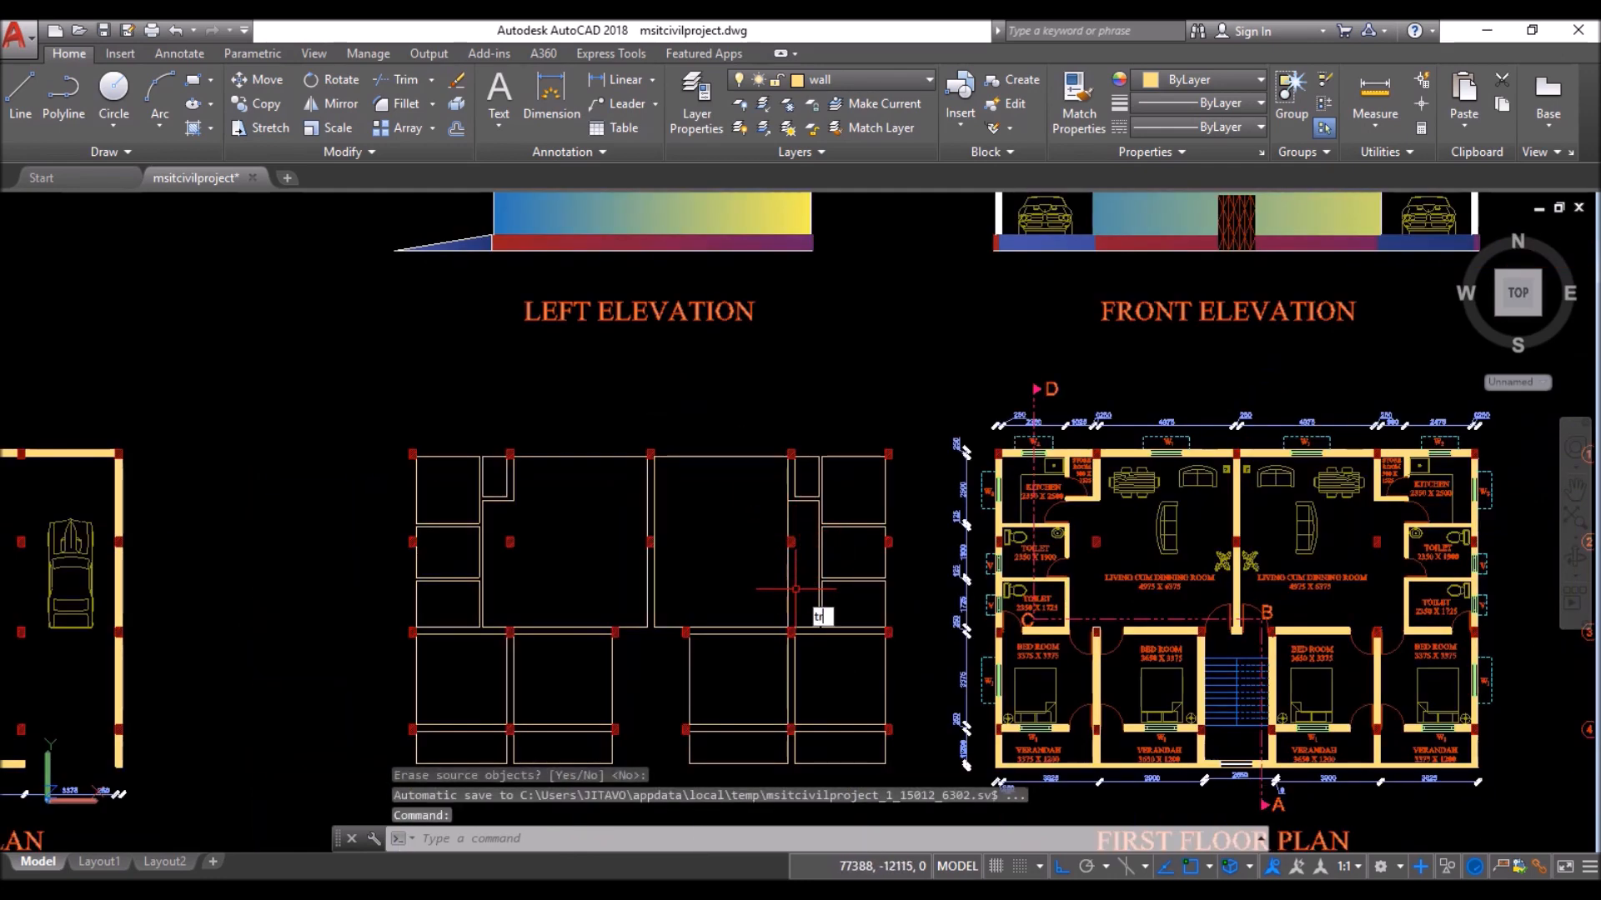
{"action": "key", "text": "Return"}
{"action": "key", "text": "Return"}
{"action": "scroll", "coordinate": [796, 521], "scroll_direction": "up", "scroll_amount": 6}
{"action": "left_click", "coordinate": [839, 499]}
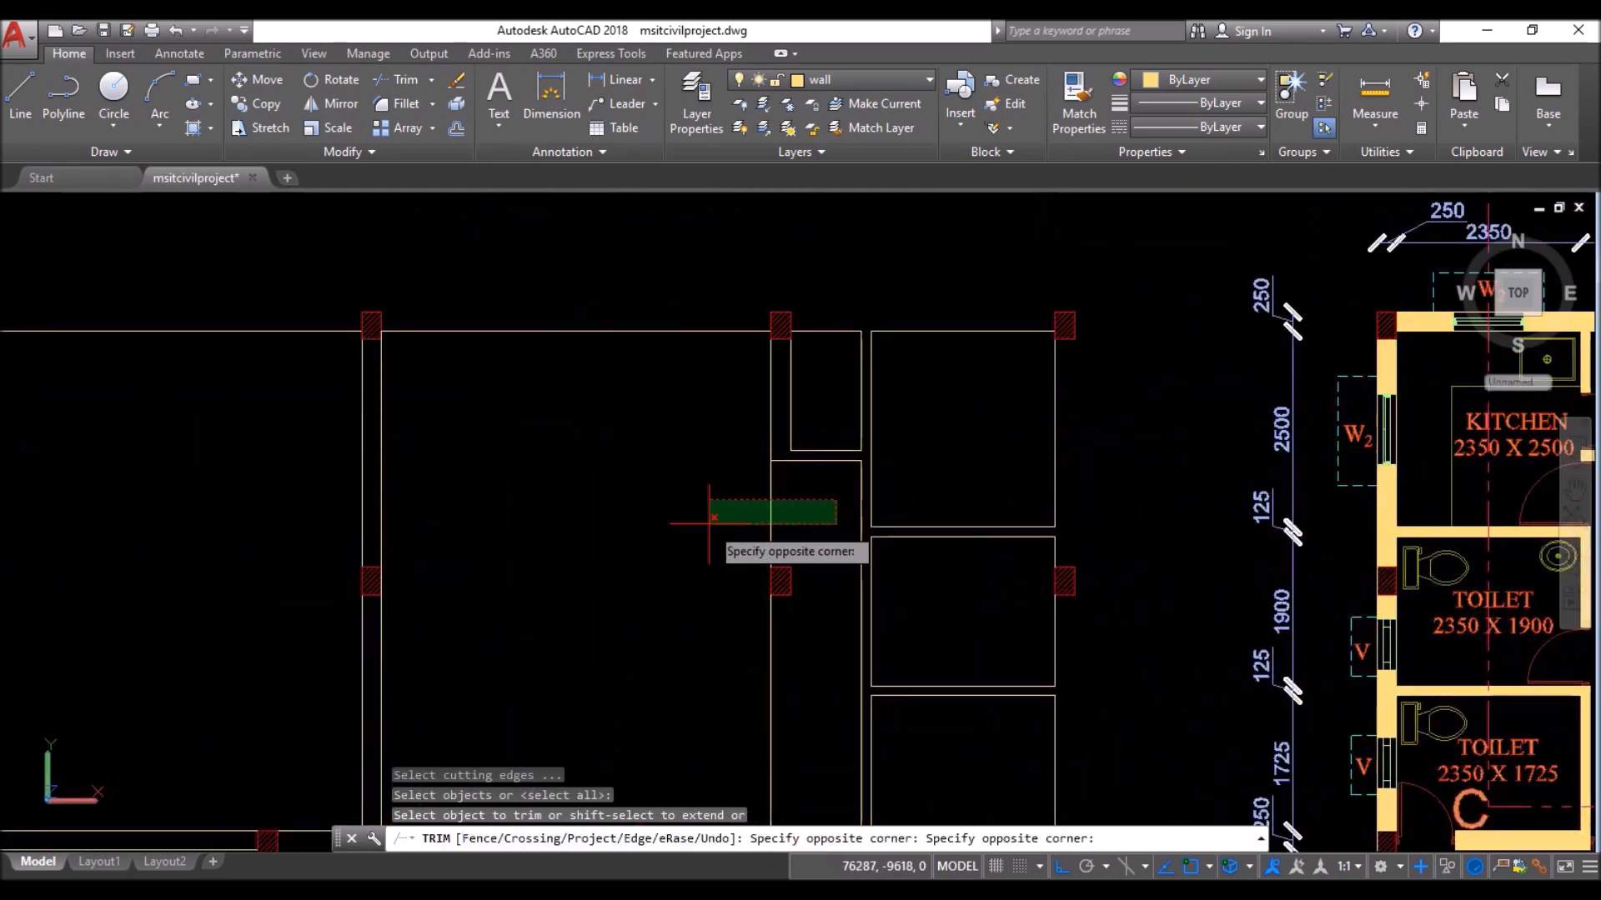
{"action": "left_click", "coordinate": [706, 523]}
{"action": "left_click", "coordinate": [802, 651]}
{"action": "left_click", "coordinate": [692, 677]}
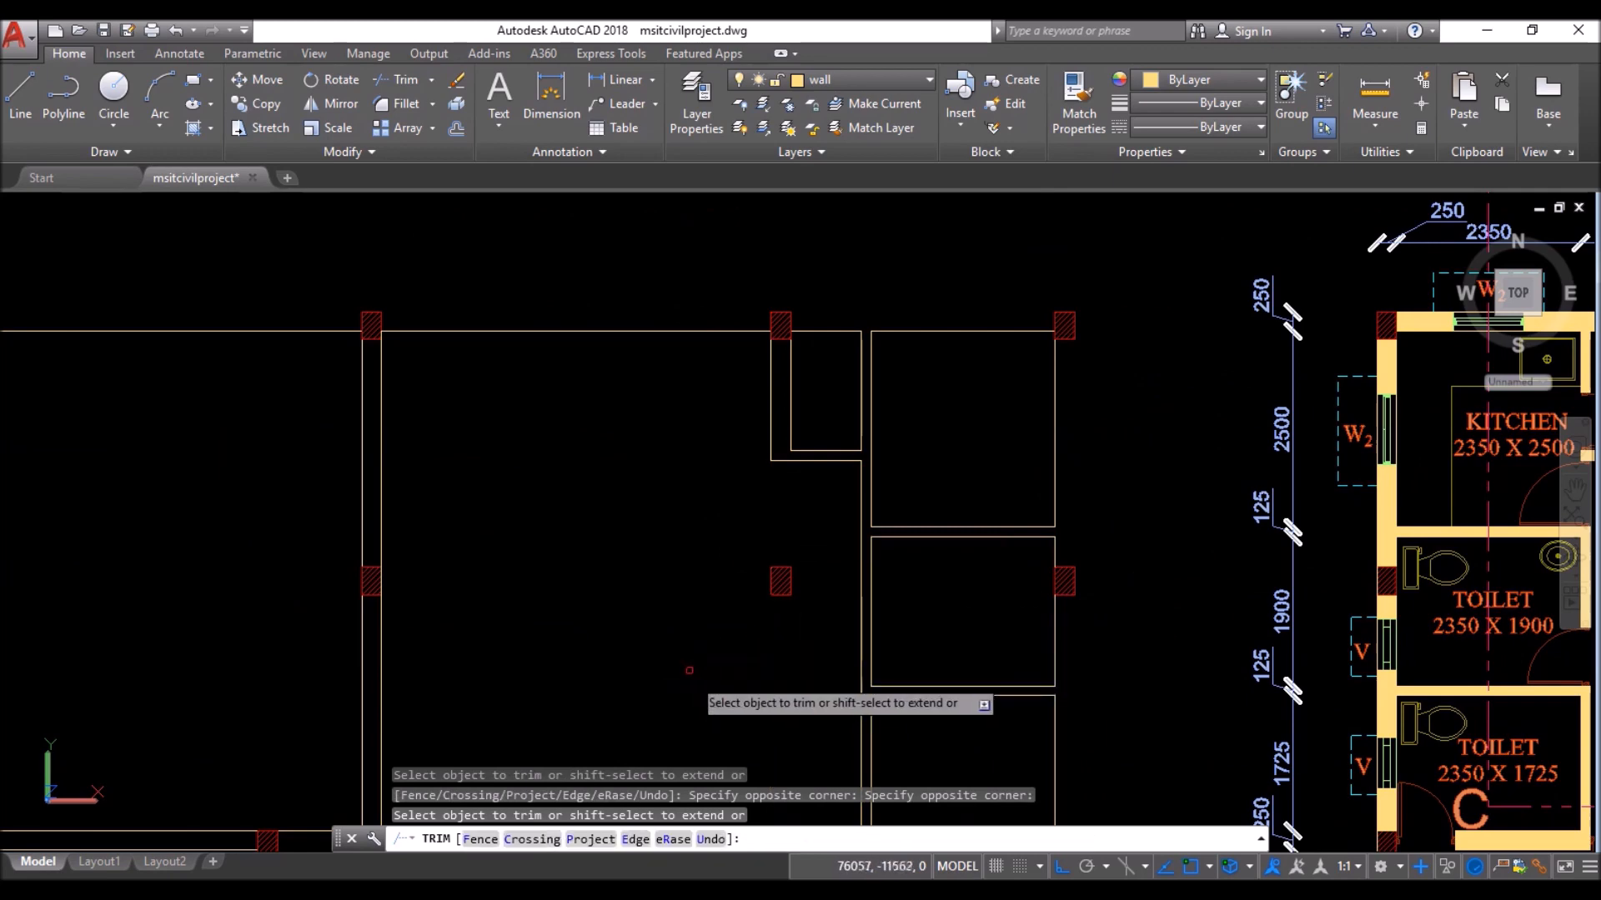
{"action": "key", "text": "Return"}
{"action": "scroll", "coordinate": [723, 445], "scroll_direction": "down", "scroll_amount": 2}
{"action": "scroll", "coordinate": [723, 444], "scroll_direction": "down", "scroll_amount": 4}
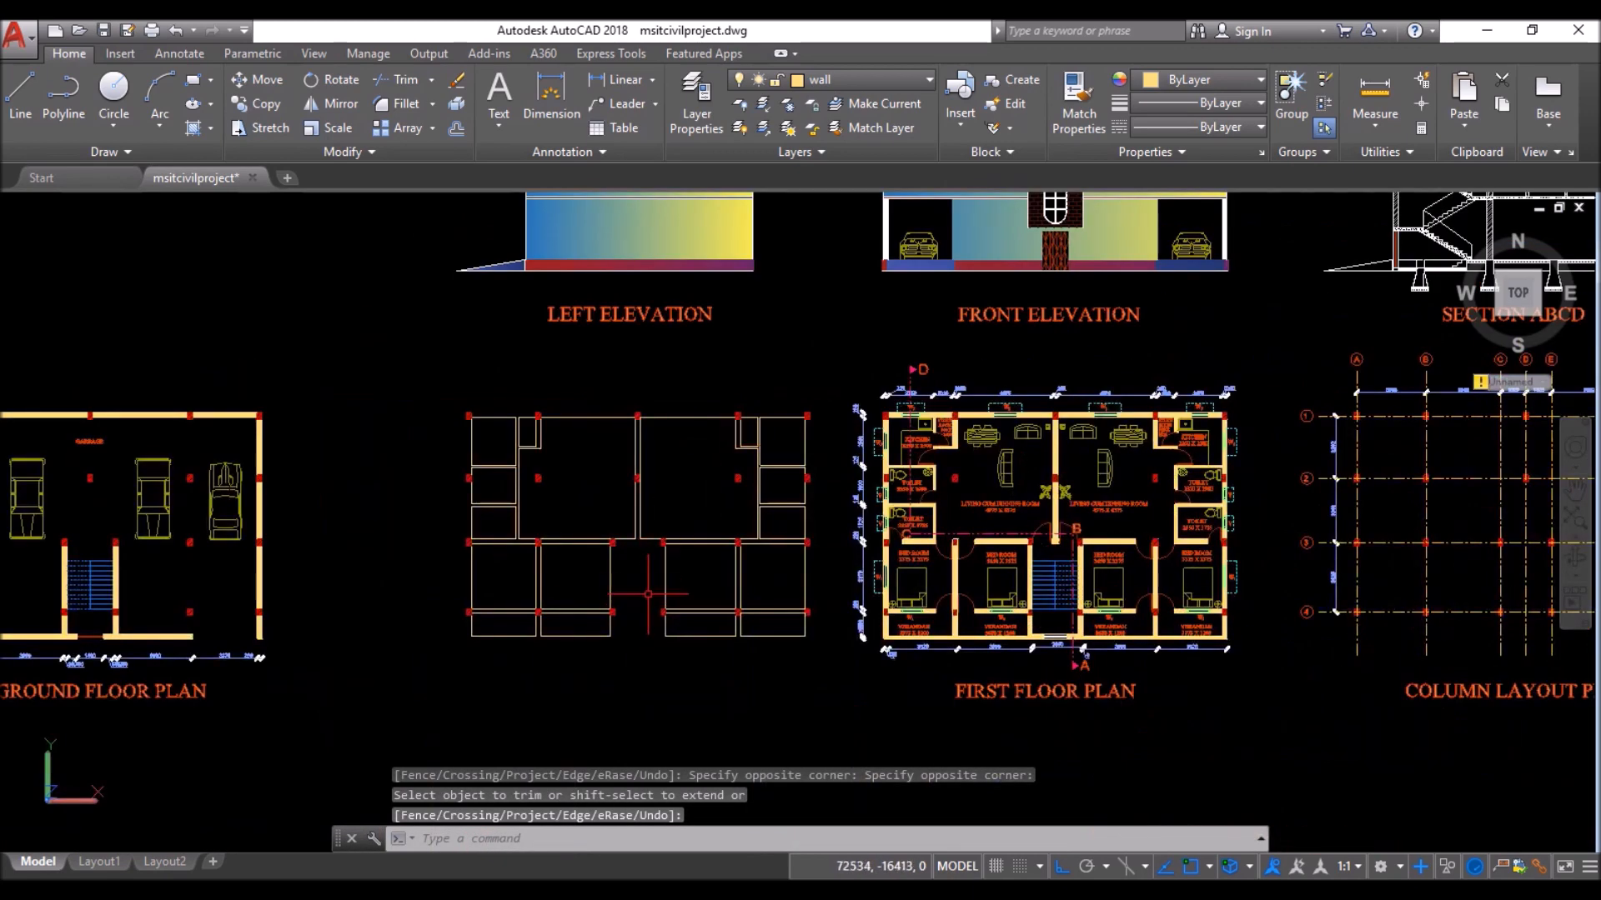
- Draw the staircase rectangle between the two middle columns, from the upper left column down to 975 below the lower right column
{"action": "scroll", "coordinate": [648, 594], "scroll_direction": "up", "scroll_amount": 5}
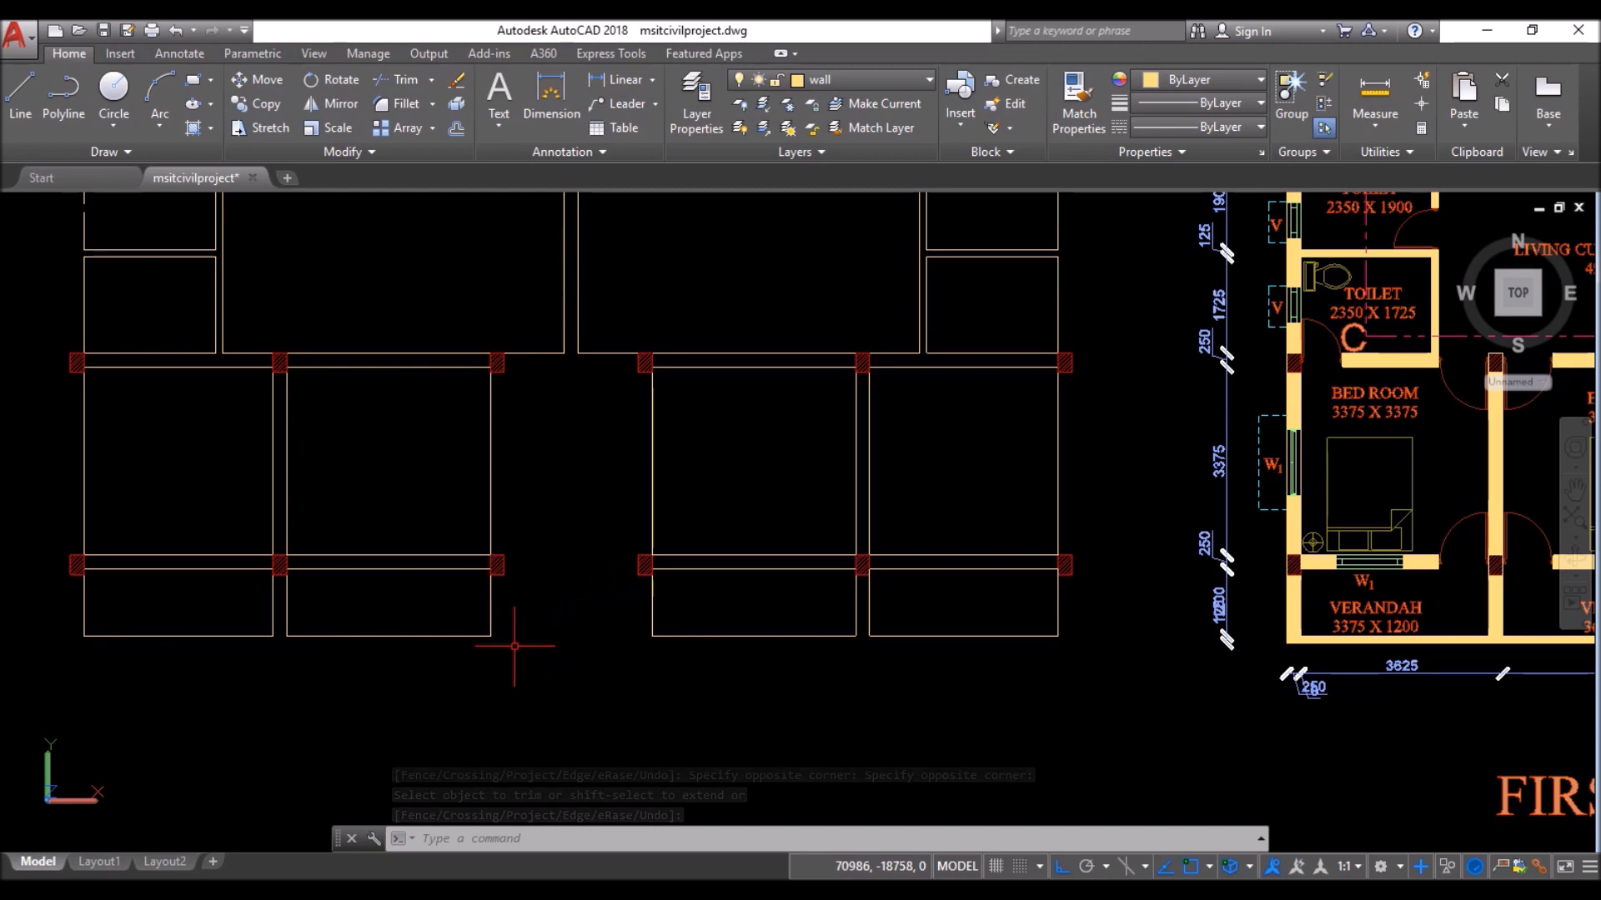
{"action": "scroll", "coordinate": [514, 645], "scroll_direction": "down", "scroll_amount": 2}
{"action": "type", "text": "rec"}
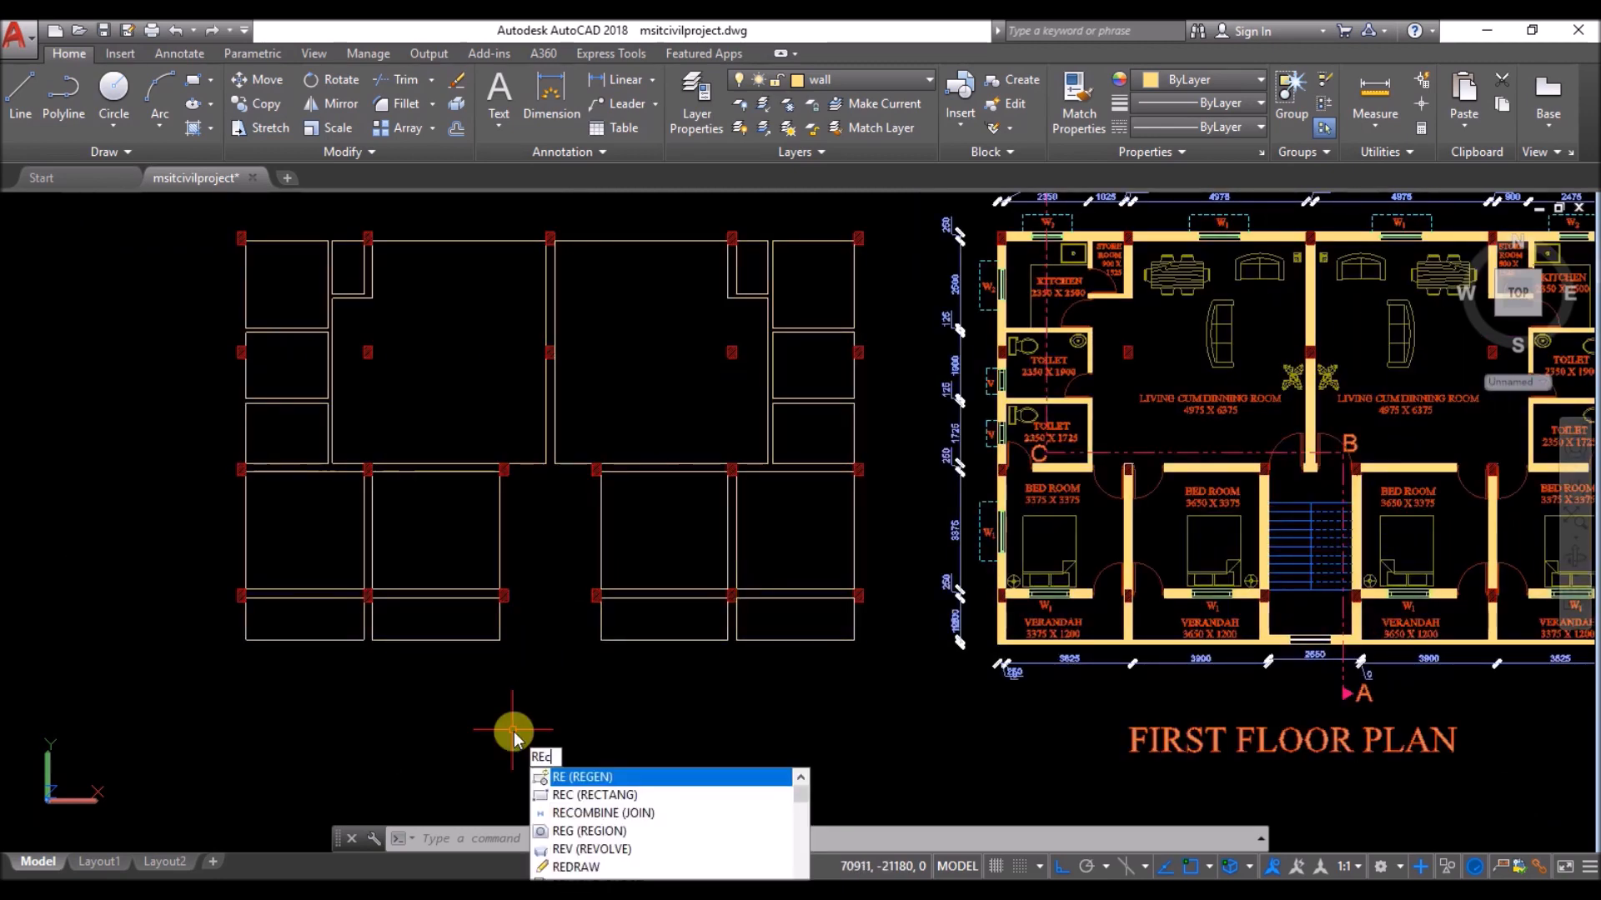
{"action": "key", "text": "Return"}
{"action": "scroll", "coordinate": [500, 455], "scroll_direction": "up", "scroll_amount": 10}
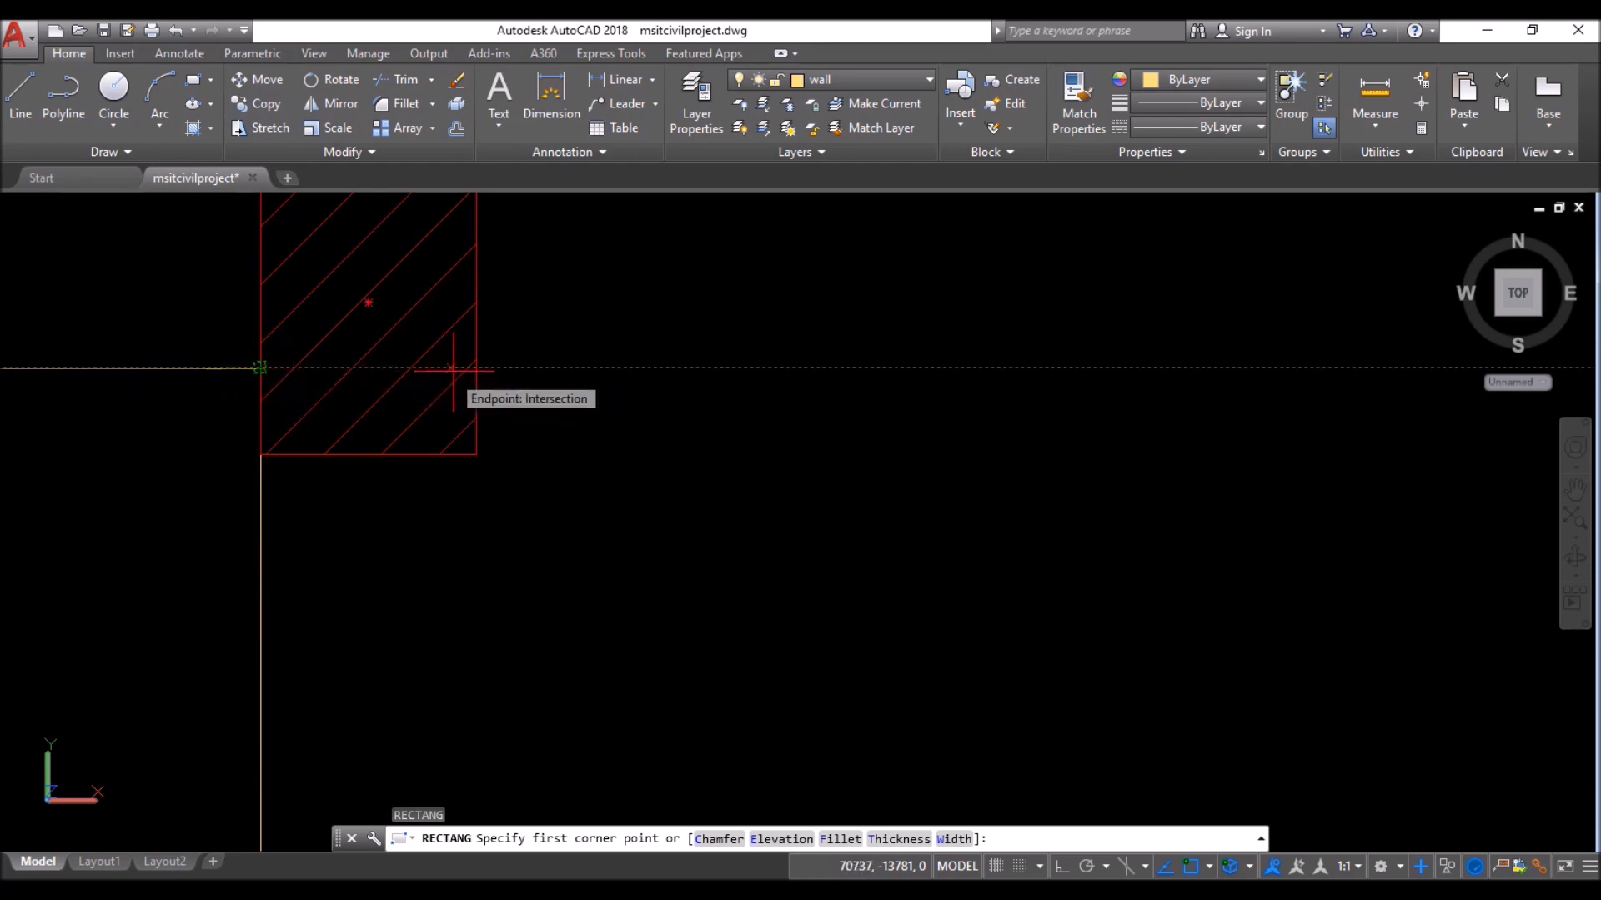
{"action": "scroll", "coordinate": [478, 370], "scroll_direction": "up", "scroll_amount": 3}
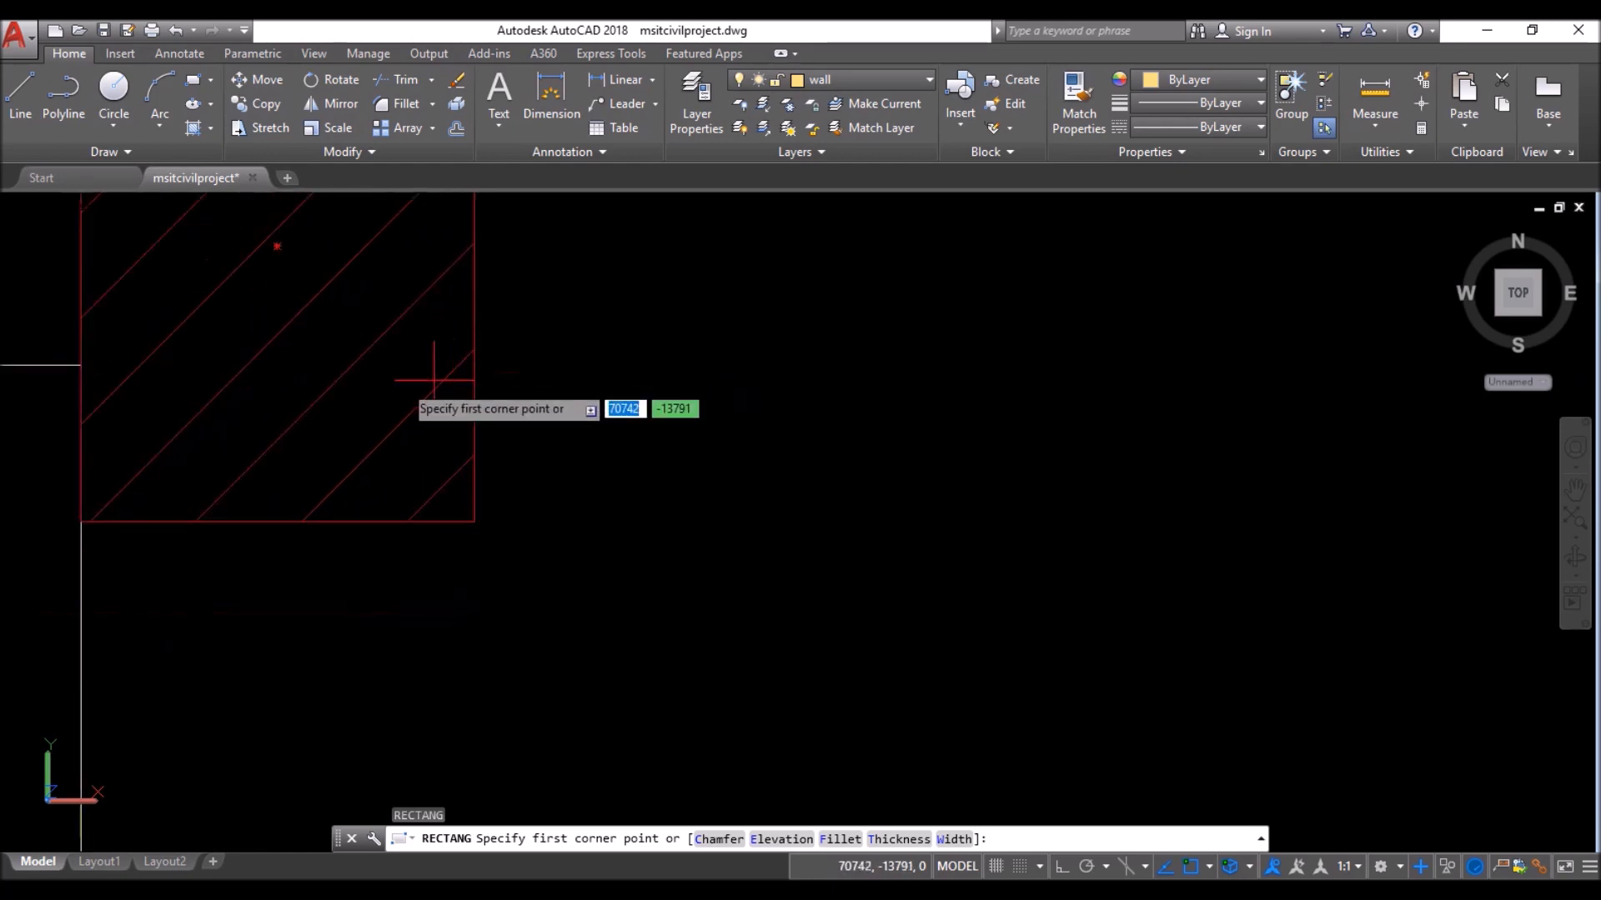
{"action": "left_click", "coordinate": [471, 363]}
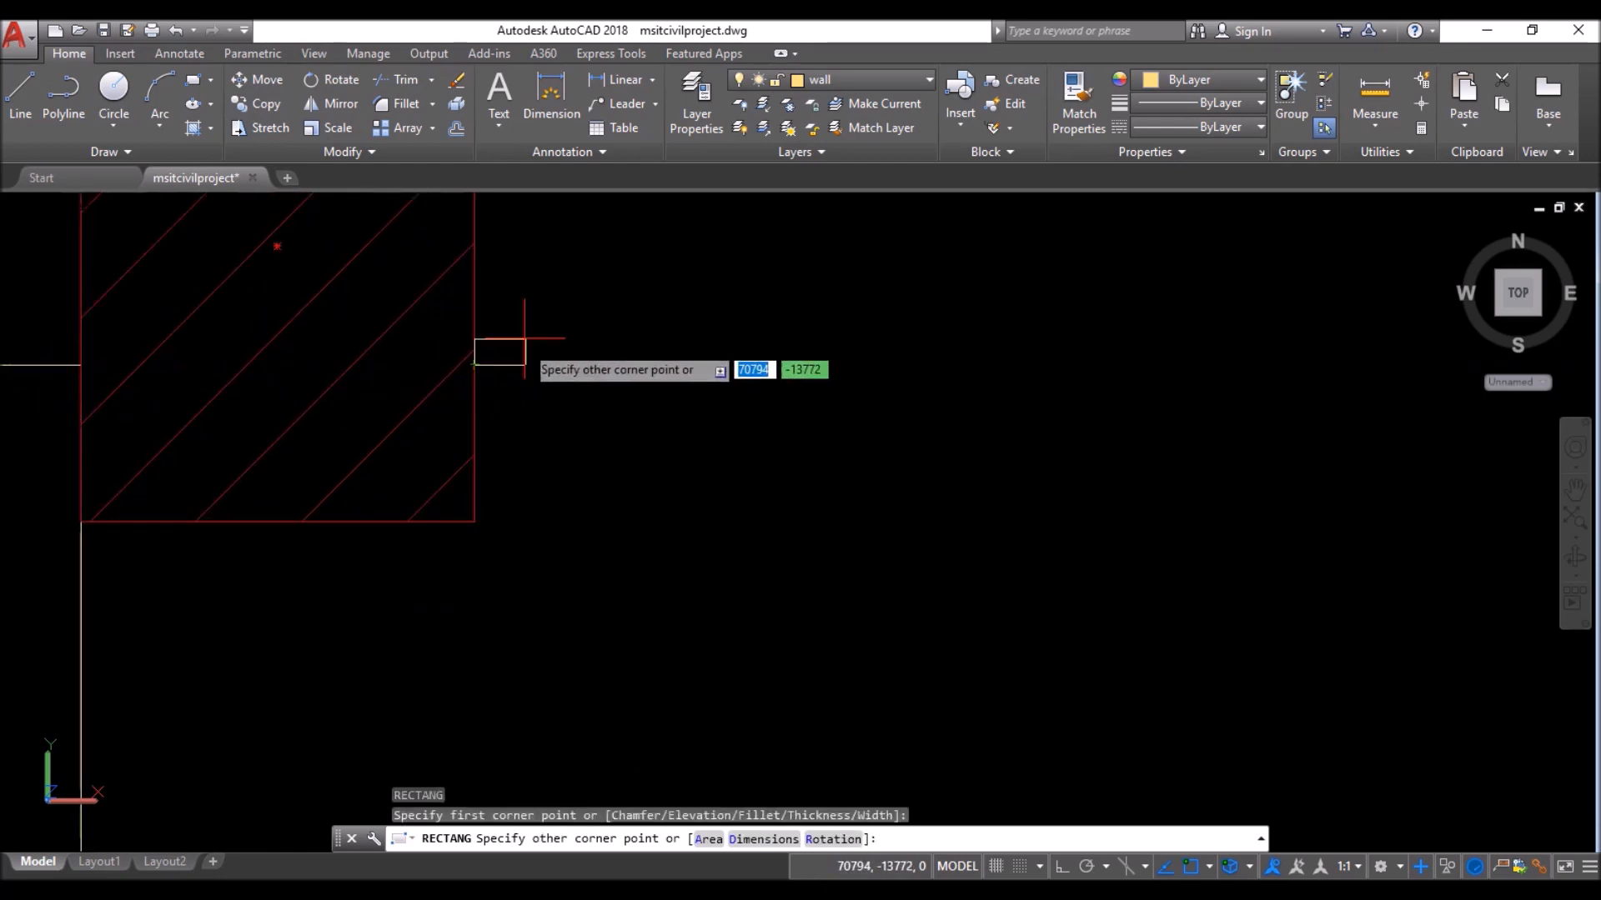
{"action": "scroll", "coordinate": [527, 317], "scroll_direction": "down", "scroll_amount": 5}
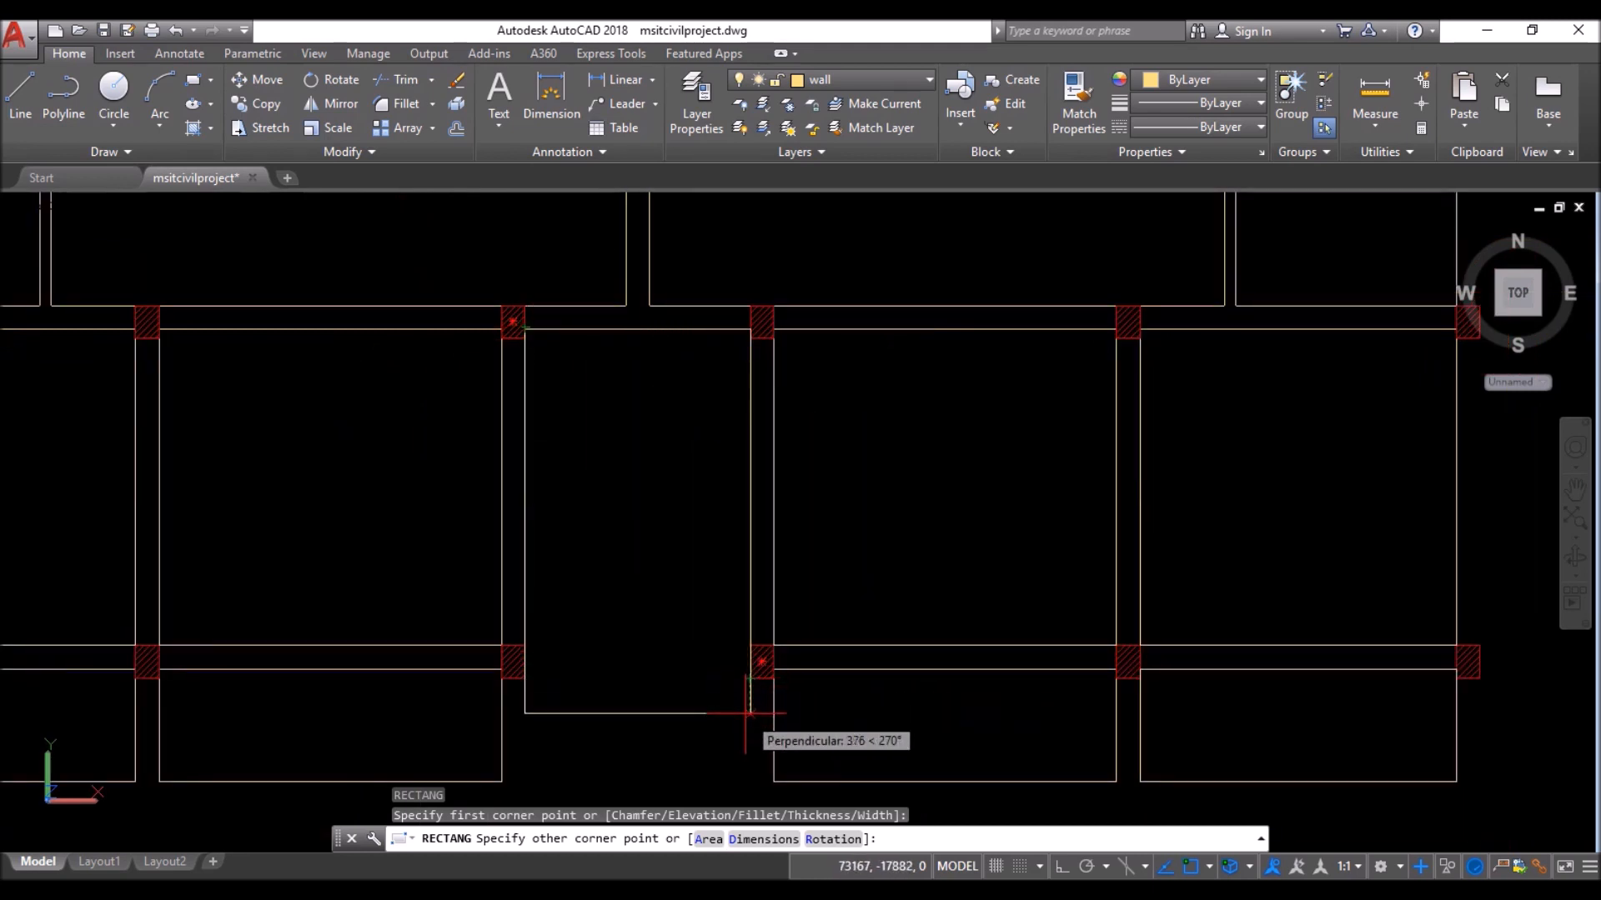
{"action": "type", "text": "975"}
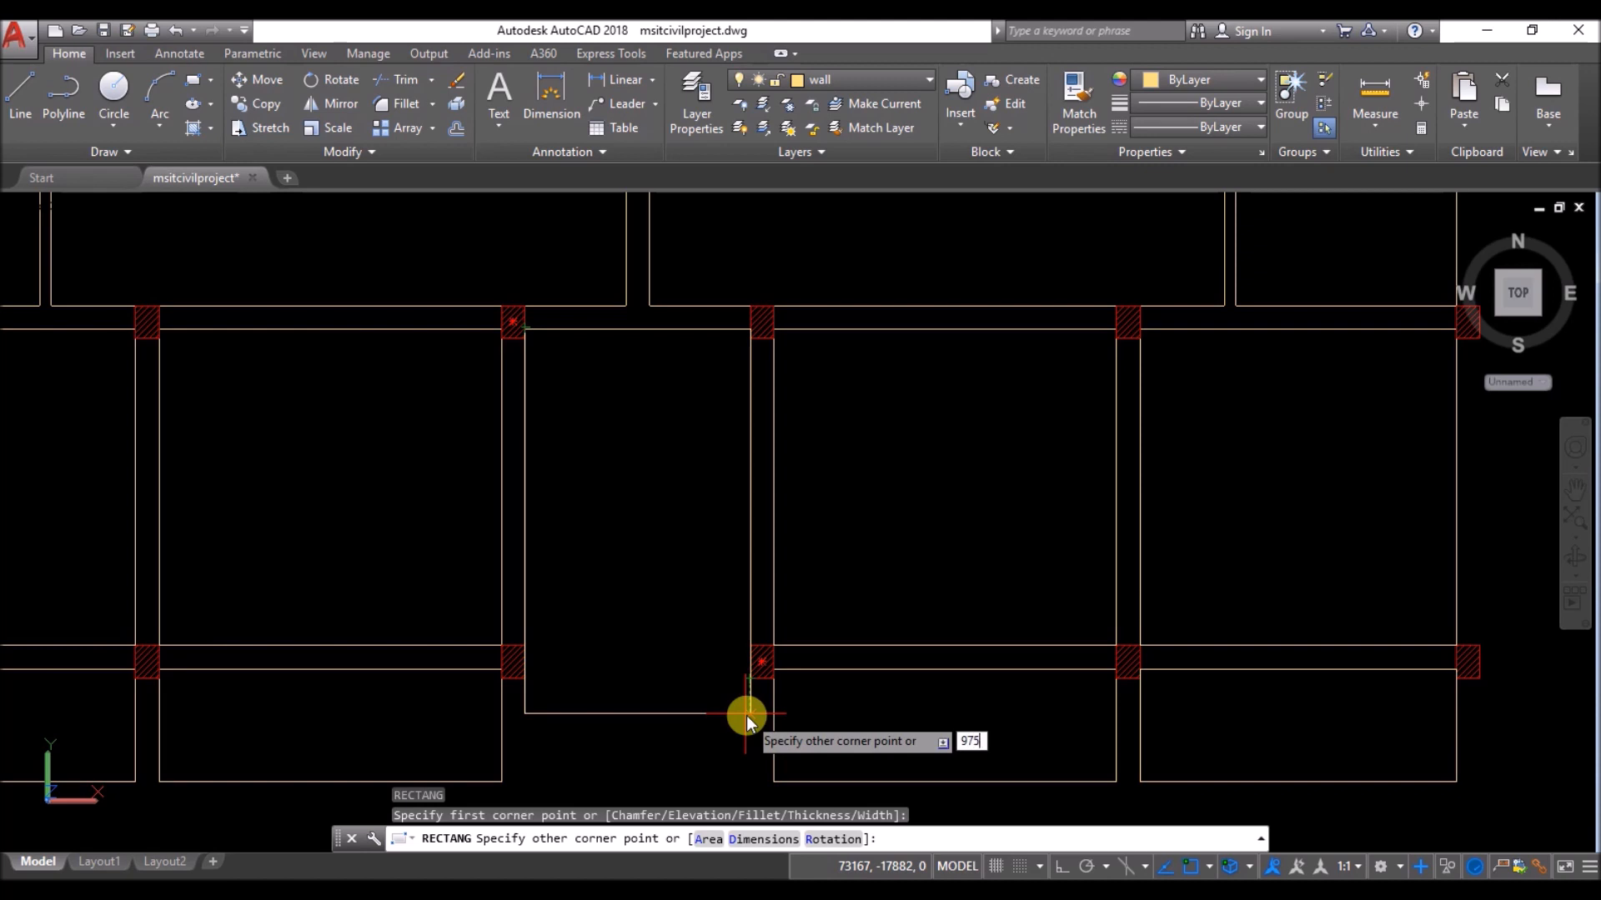
{"action": "key", "text": "Return"}
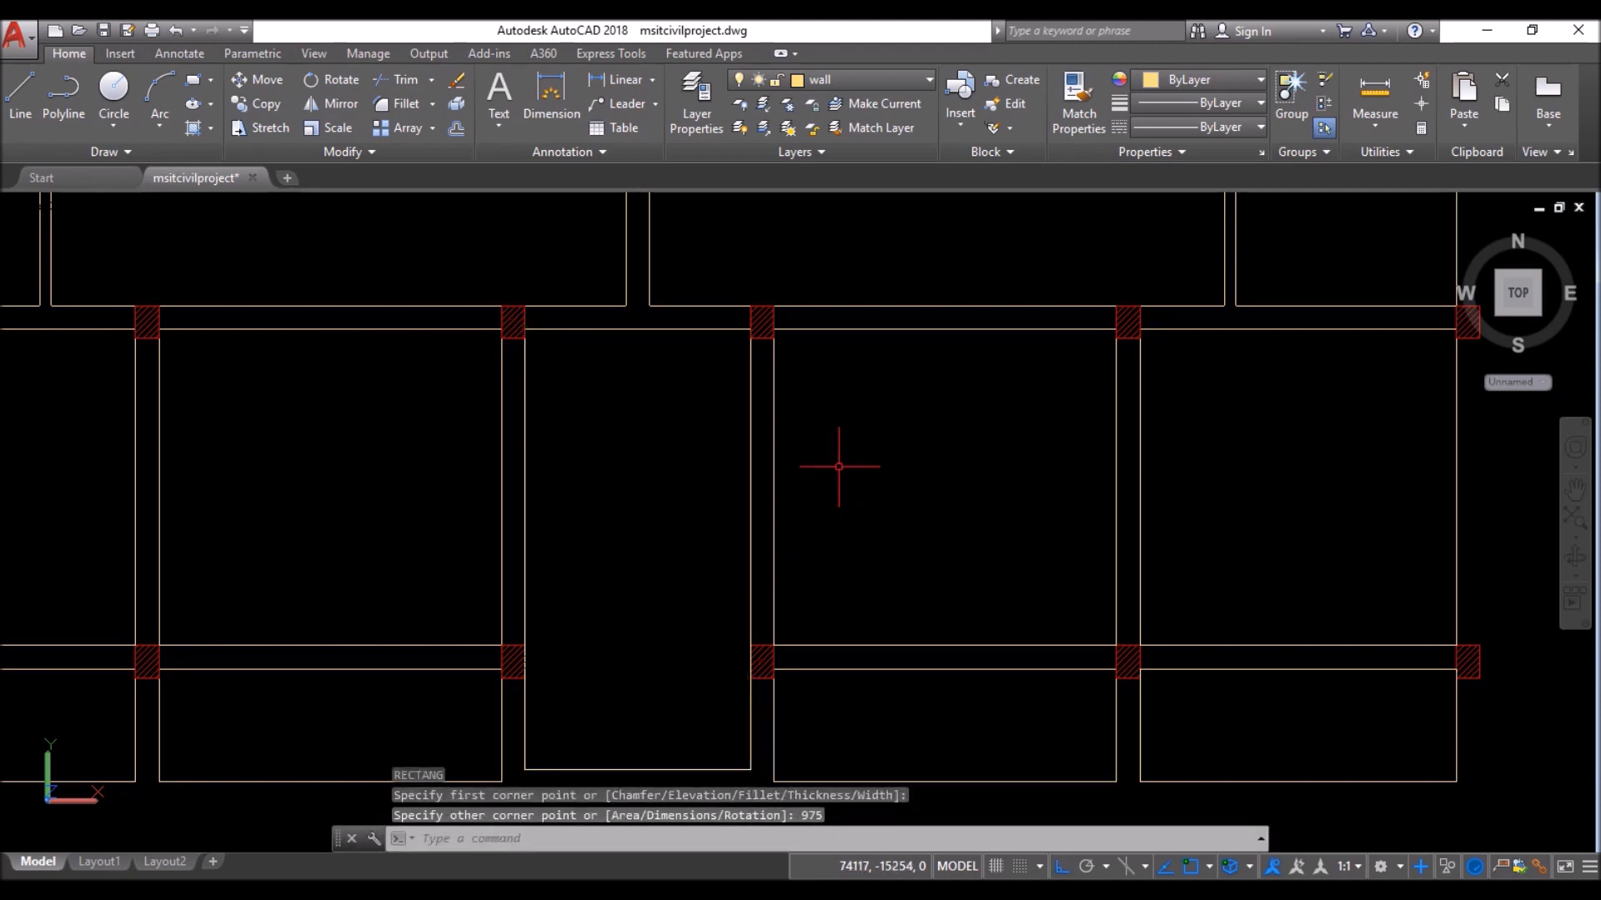
- Draw the outer wall rectangle from the top-left corner column to 1225 below the lower right corner column
{"action": "key", "text": "Return"}
{"action": "scroll", "coordinate": [567, 634], "scroll_direction": "down", "scroll_amount": 4}
{"action": "scroll", "coordinate": [430, 392], "scroll_direction": "up", "scroll_amount": 6}
{"action": "scroll", "coordinate": [186, 347], "scroll_direction": "up", "scroll_amount": 5}
{"action": "left_click", "coordinate": [117, 399]}
{"action": "scroll", "coordinate": [154, 325], "scroll_direction": "down", "scroll_amount": 8}
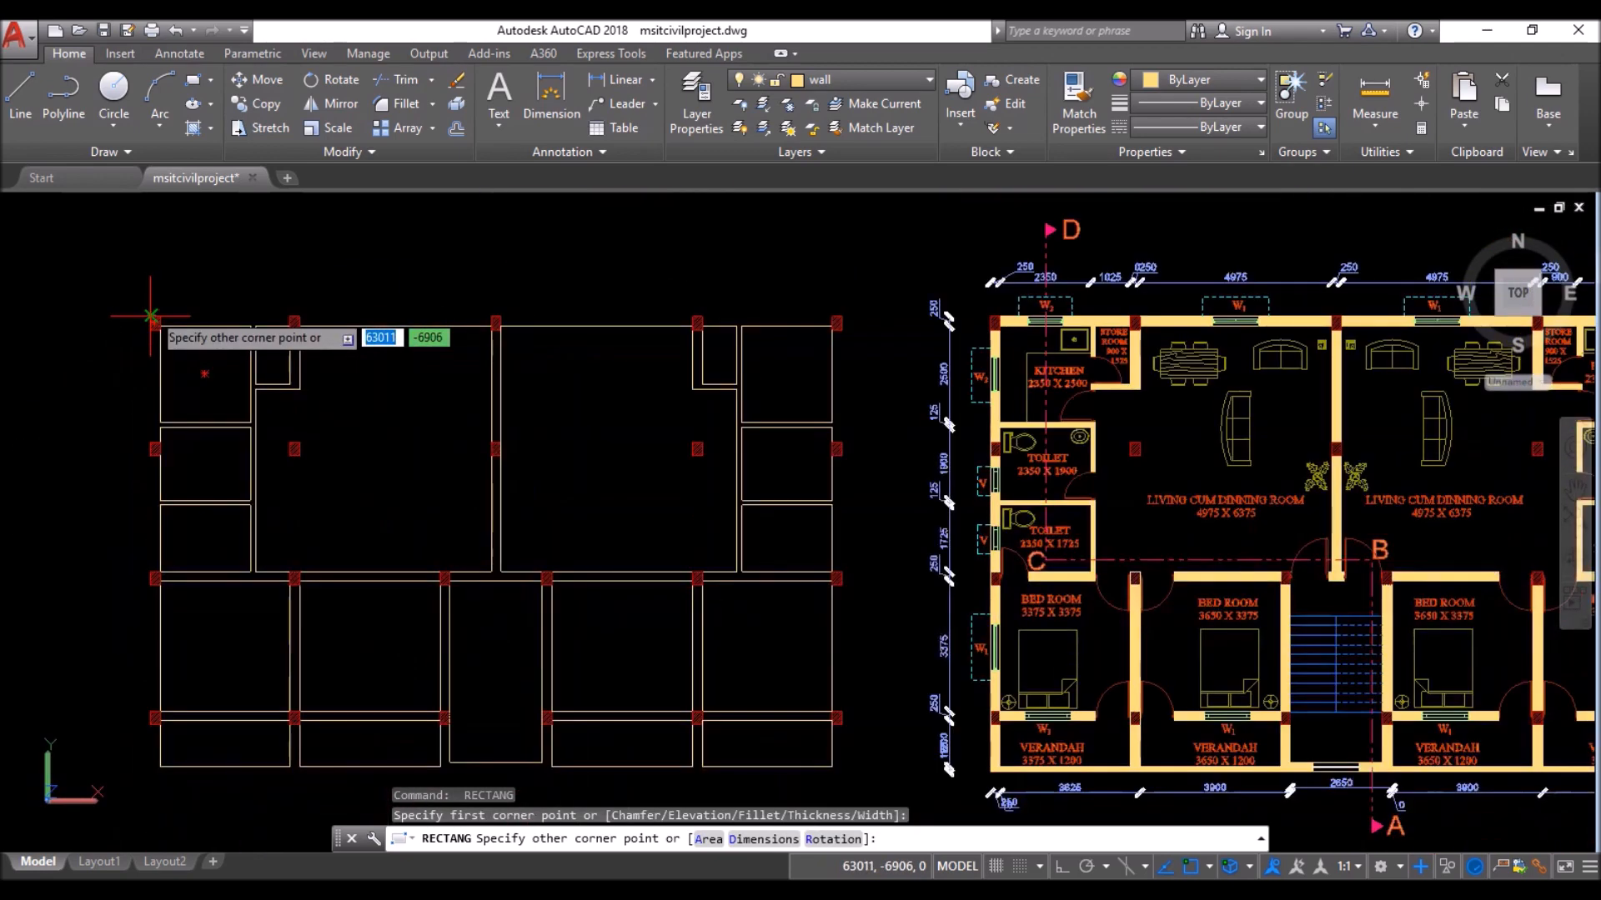
{"action": "scroll", "coordinate": [854, 790], "scroll_direction": "up", "scroll_amount": 8}
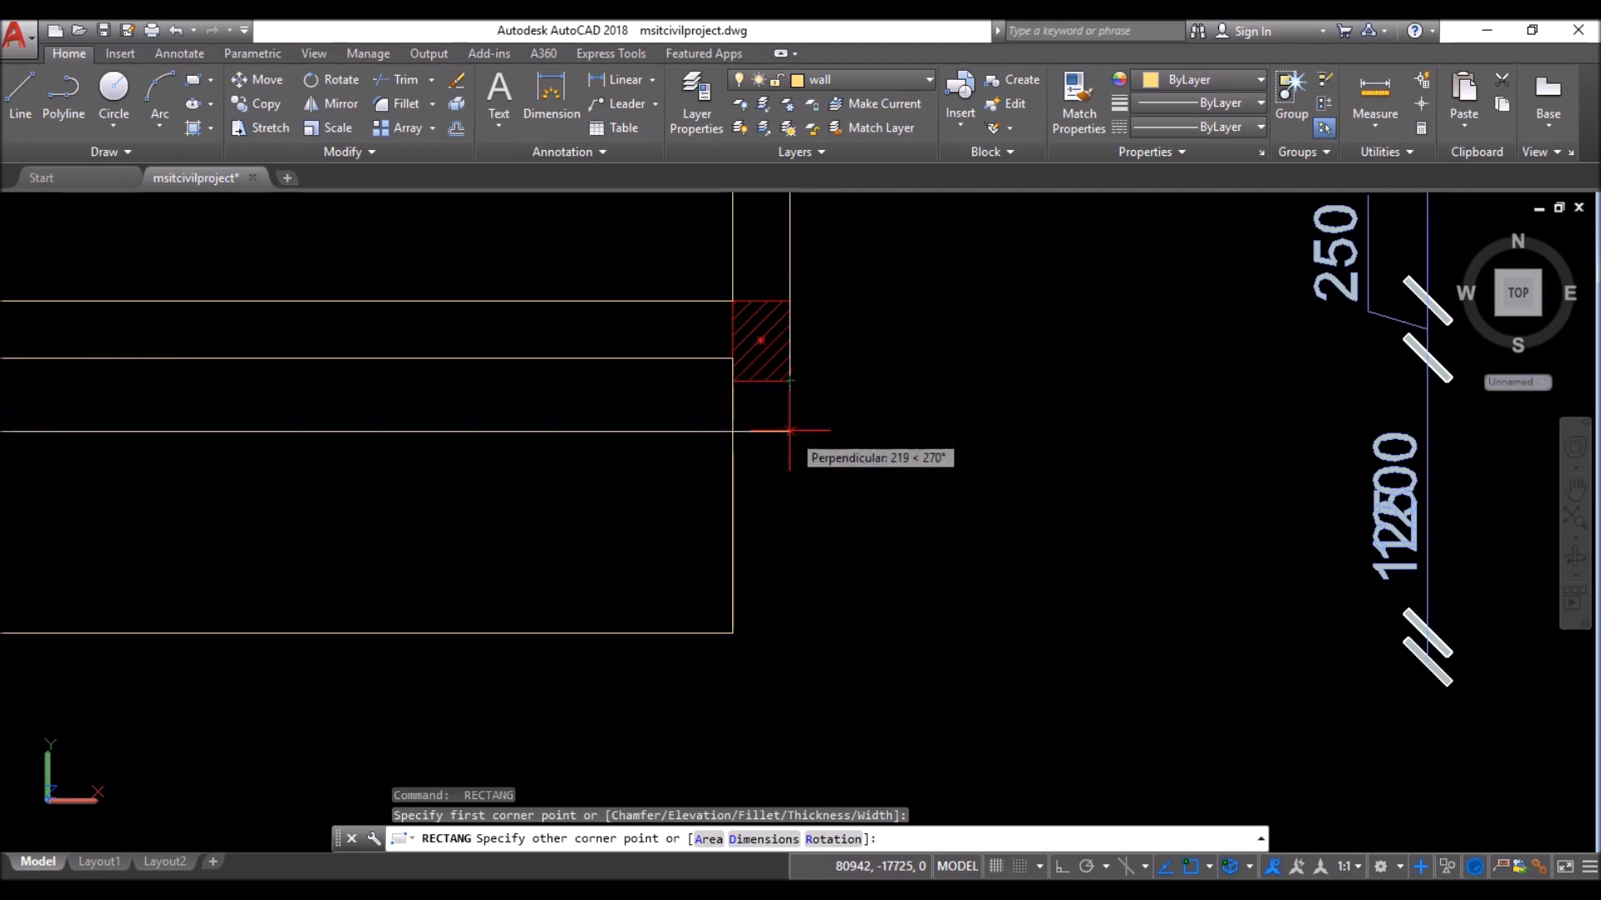
{"action": "type", "text": "1225"}
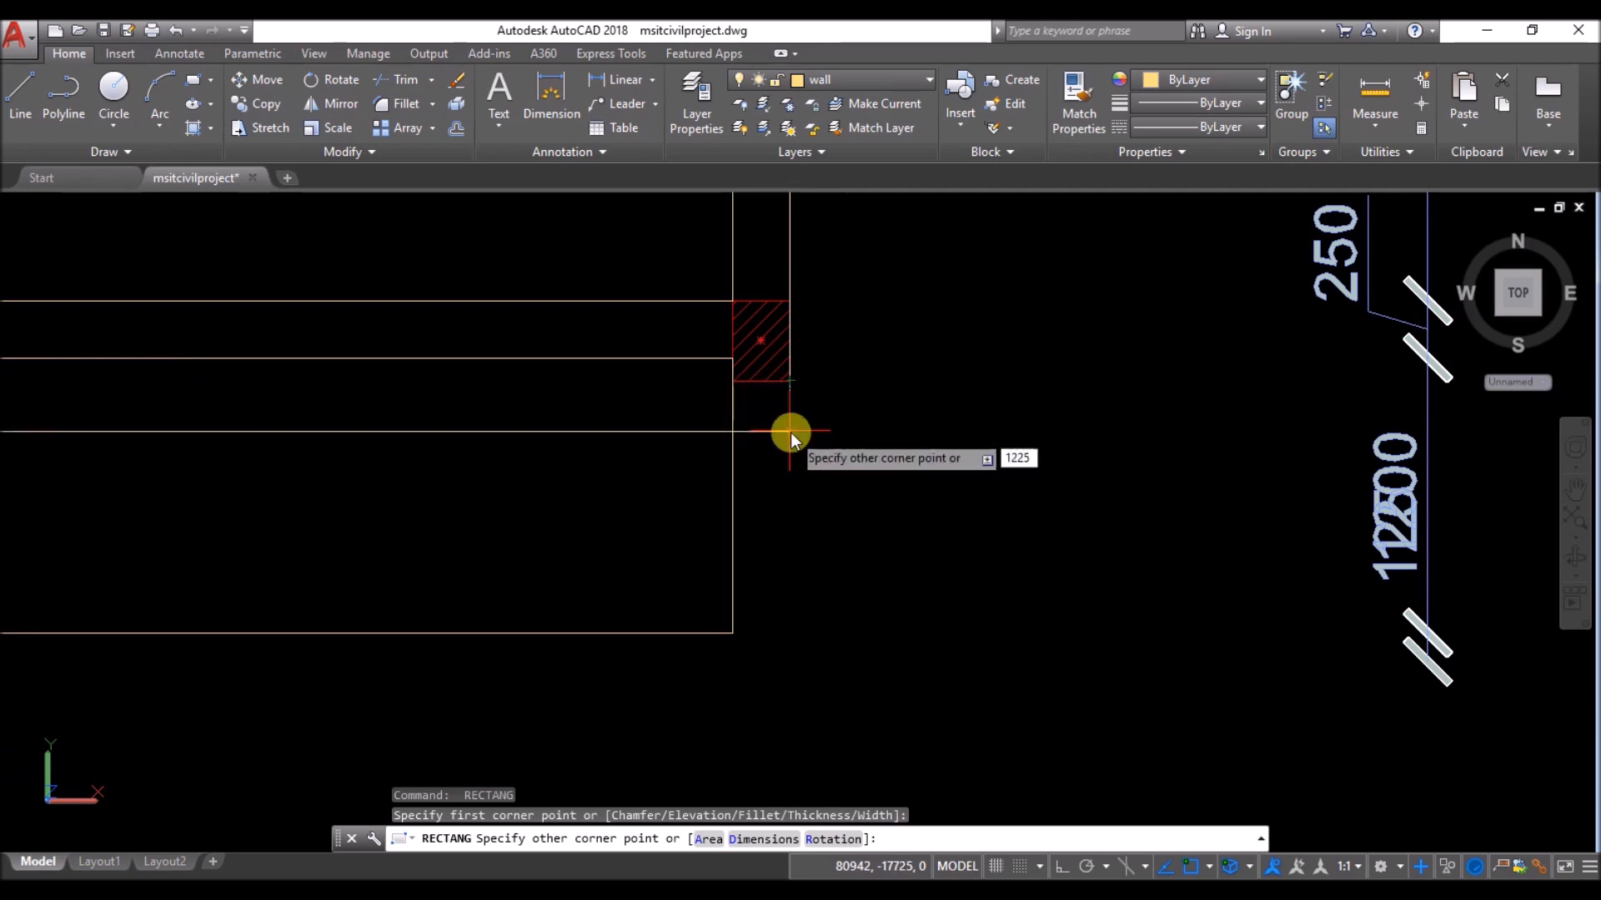
{"action": "key", "text": "Return"}
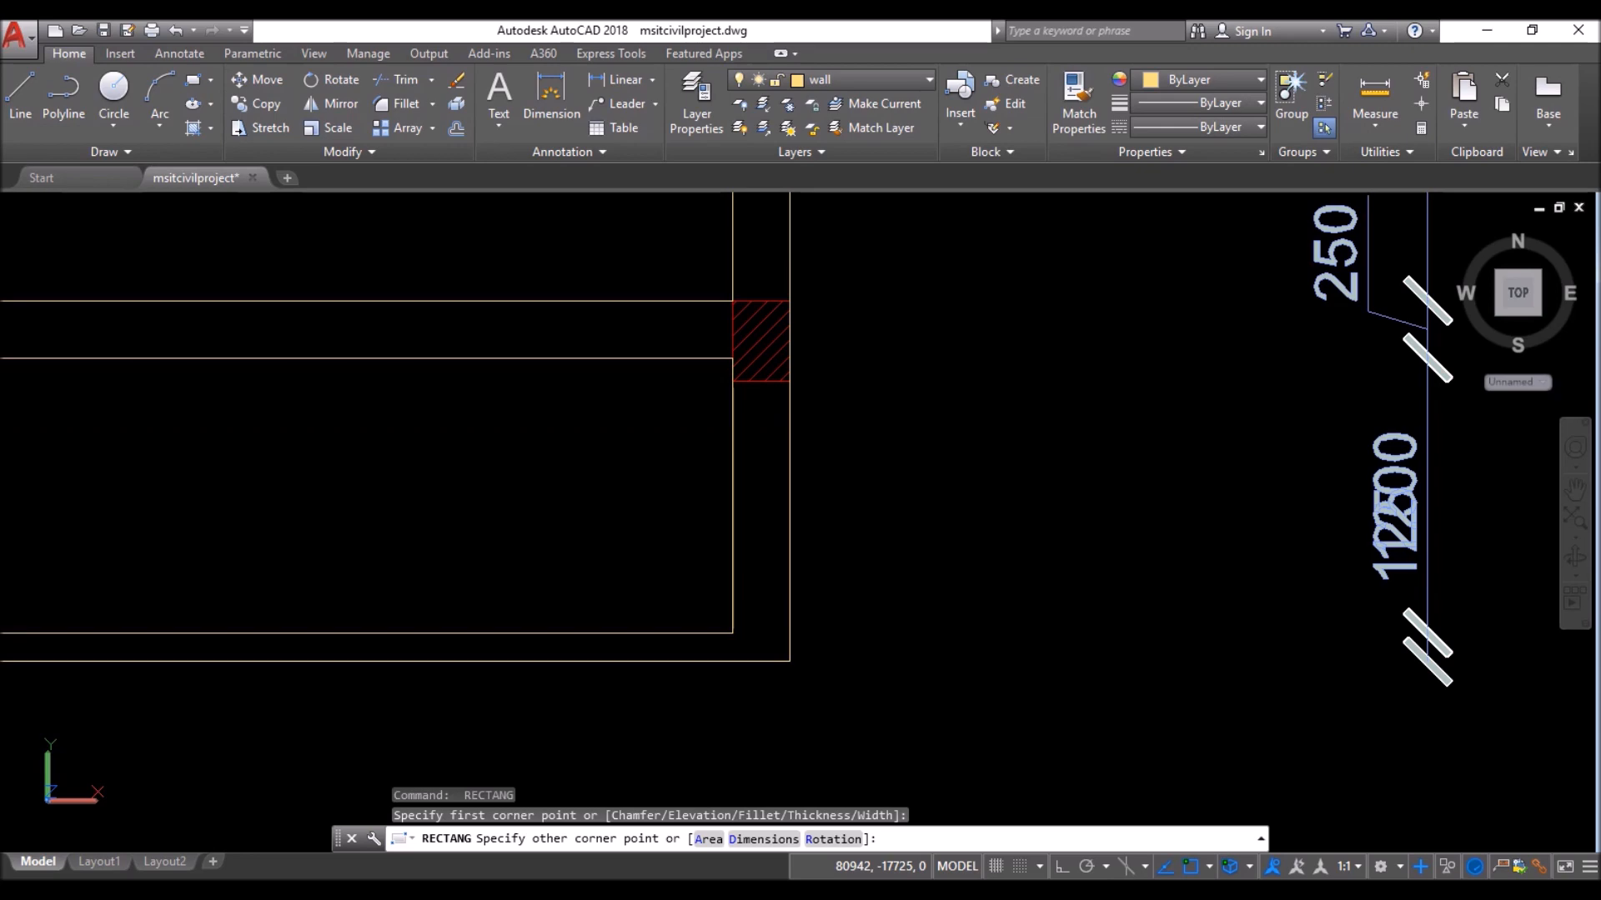
{"action": "scroll", "coordinate": [750, 633], "scroll_direction": "down", "scroll_amount": 5}
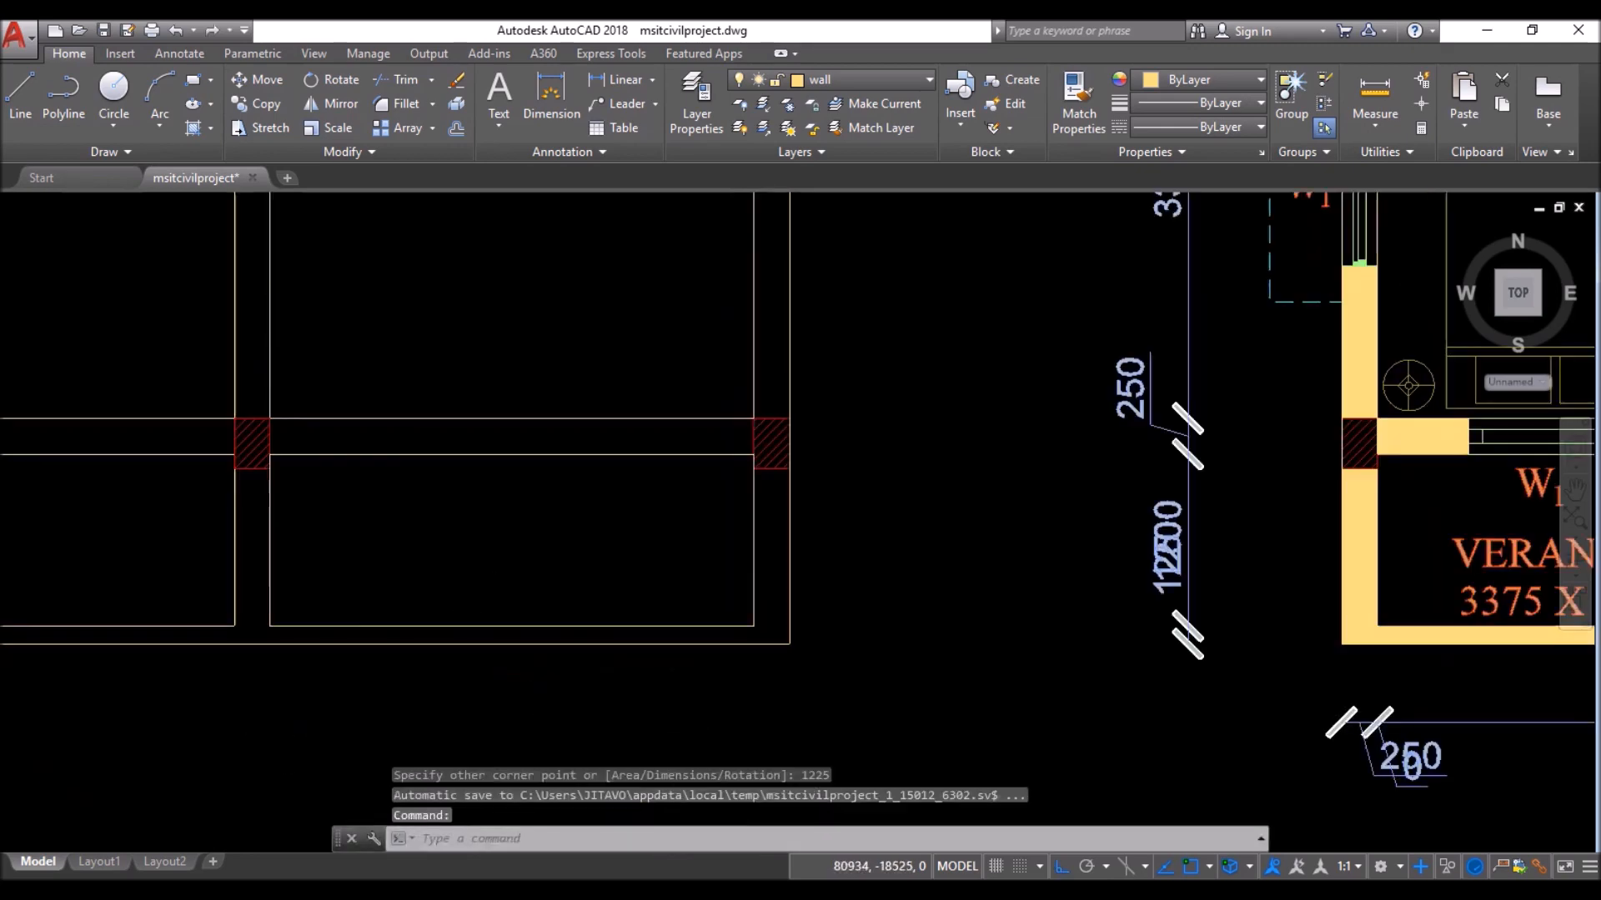
{"action": "middle_click_drag", "start_coordinate": [351, 426], "coordinate": [409, 452]}
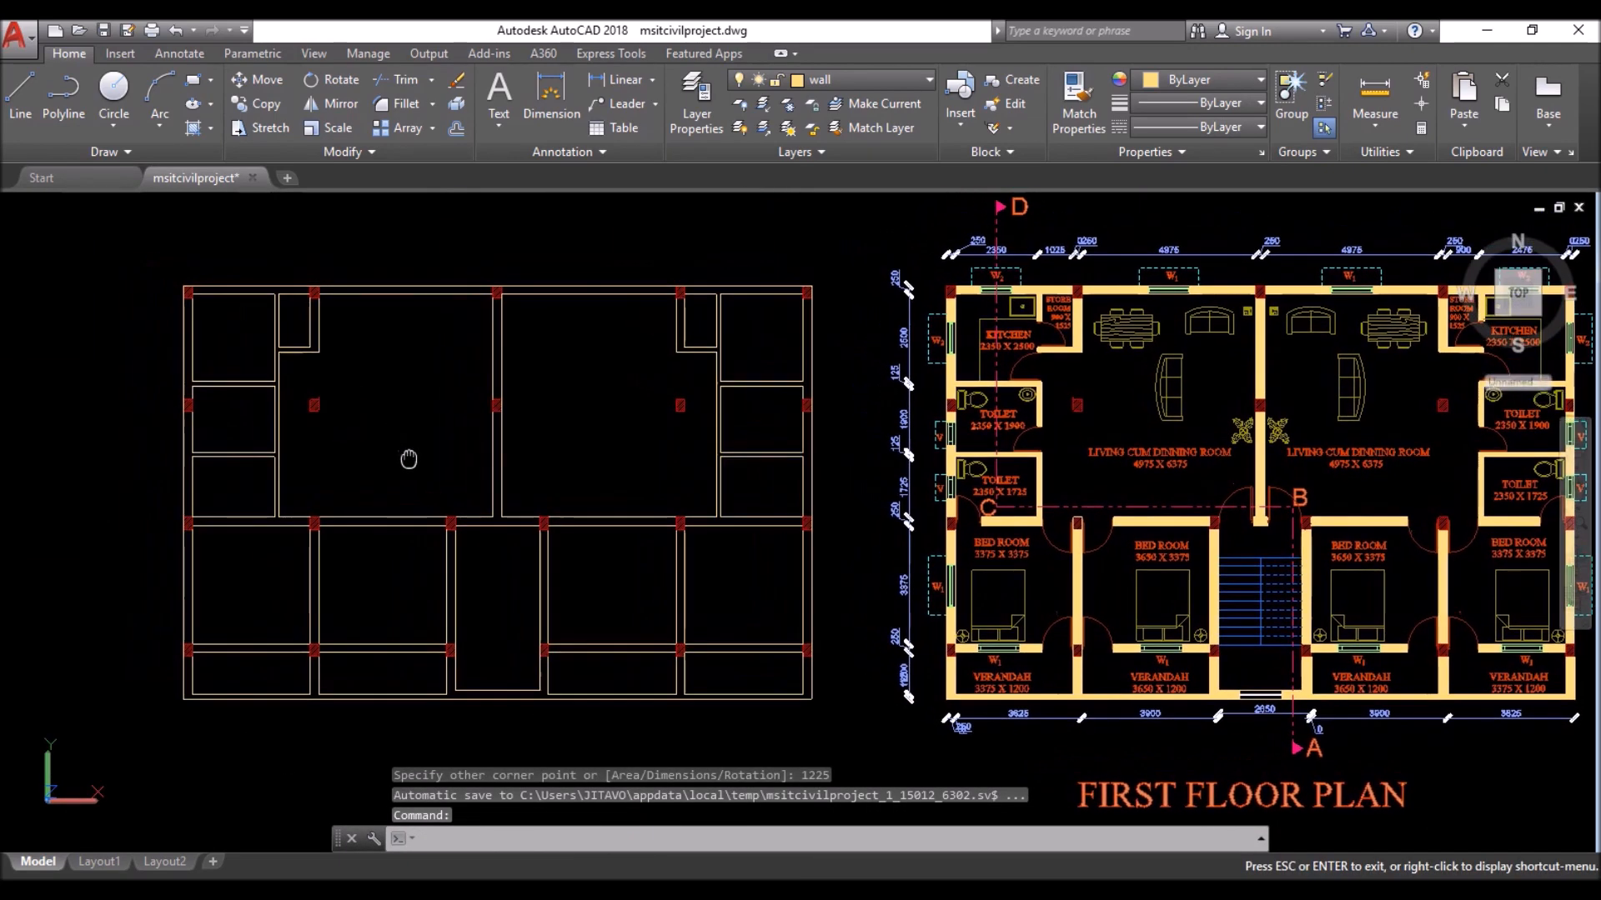
{"action": "scroll", "coordinate": [835, 671], "scroll_direction": "down", "scroll_amount": 4}
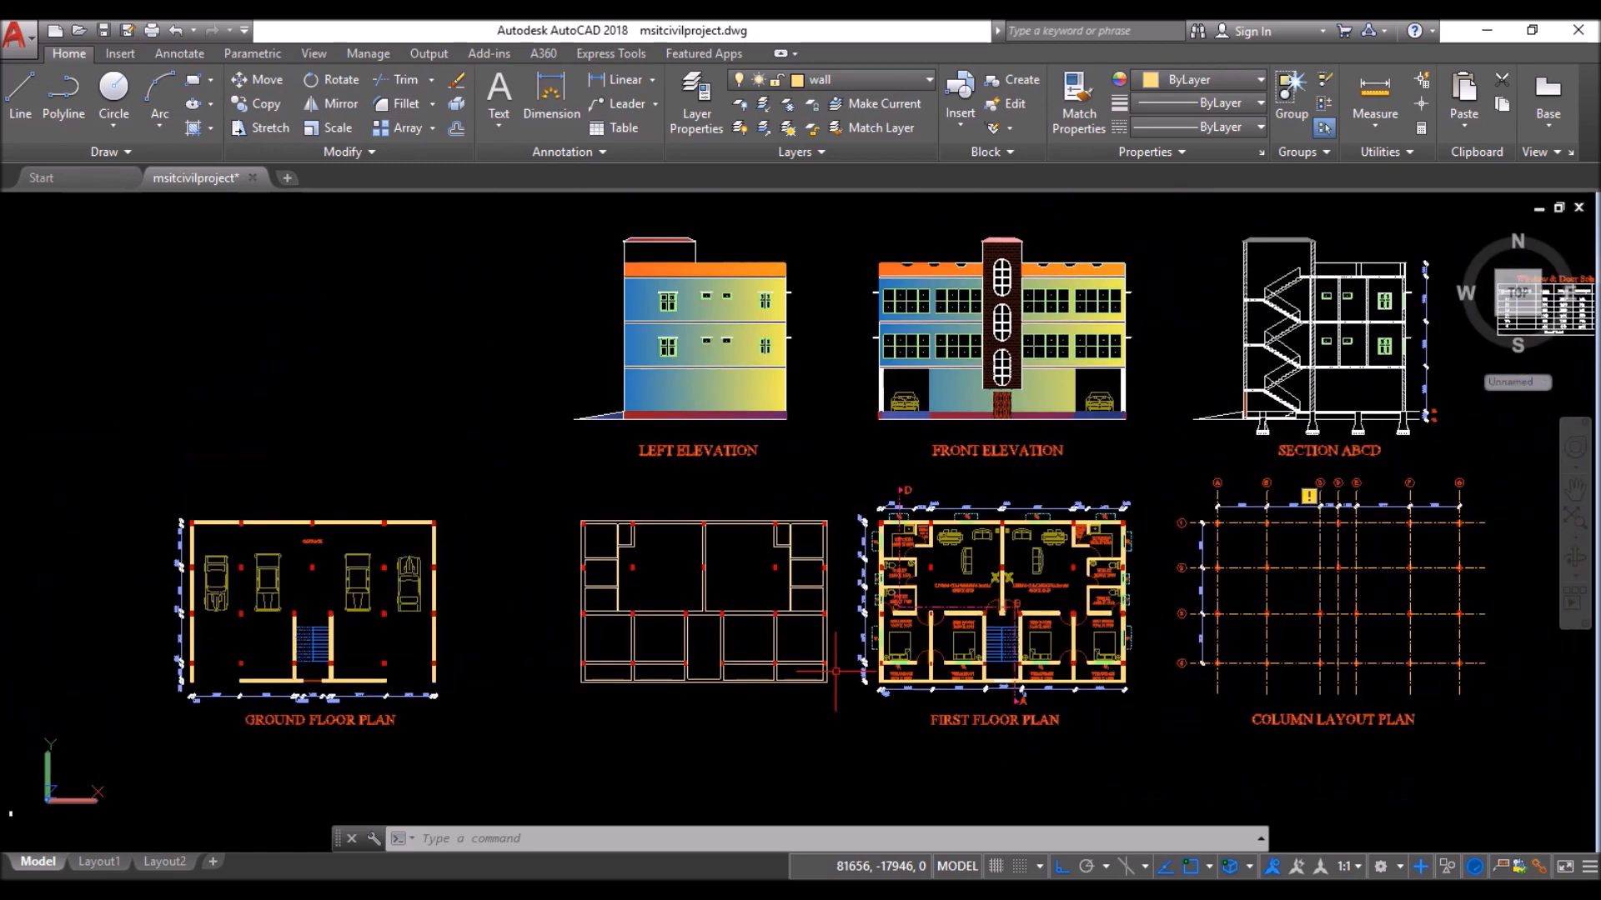
- Copy the ground floor plan's stair lines into the new staircase bay, using the upper left stair column's top-left corner as reference
{"action": "scroll", "coordinate": [322, 663], "scroll_direction": "up", "scroll_amount": 8}
{"action": "left_click", "coordinate": [290, 443]}
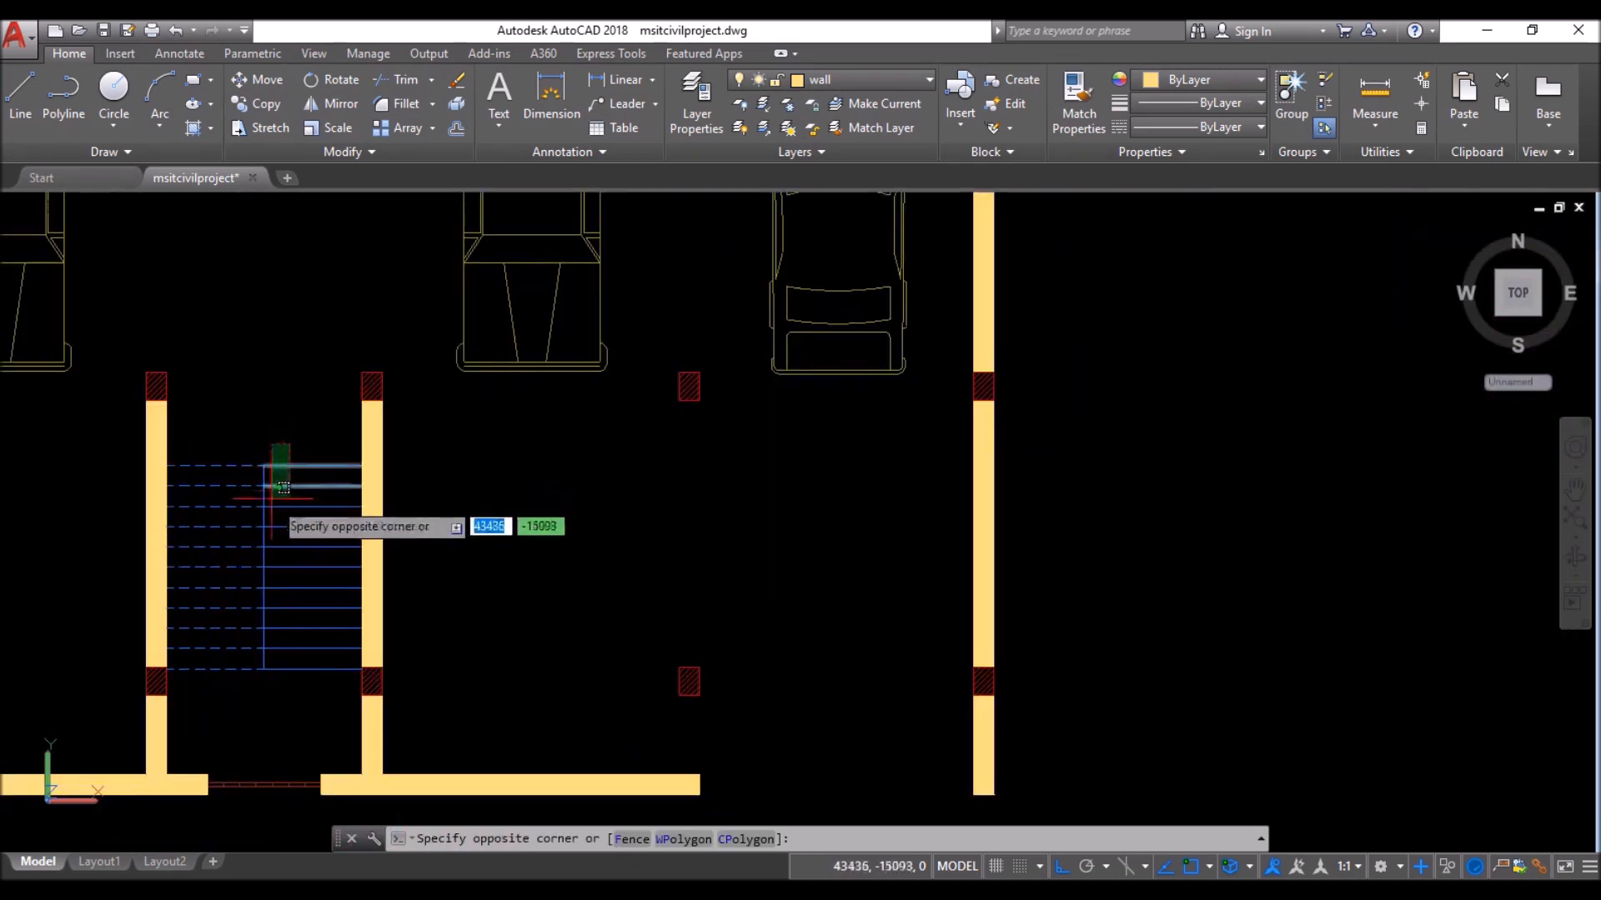
{"action": "left_click", "coordinate": [230, 691]}
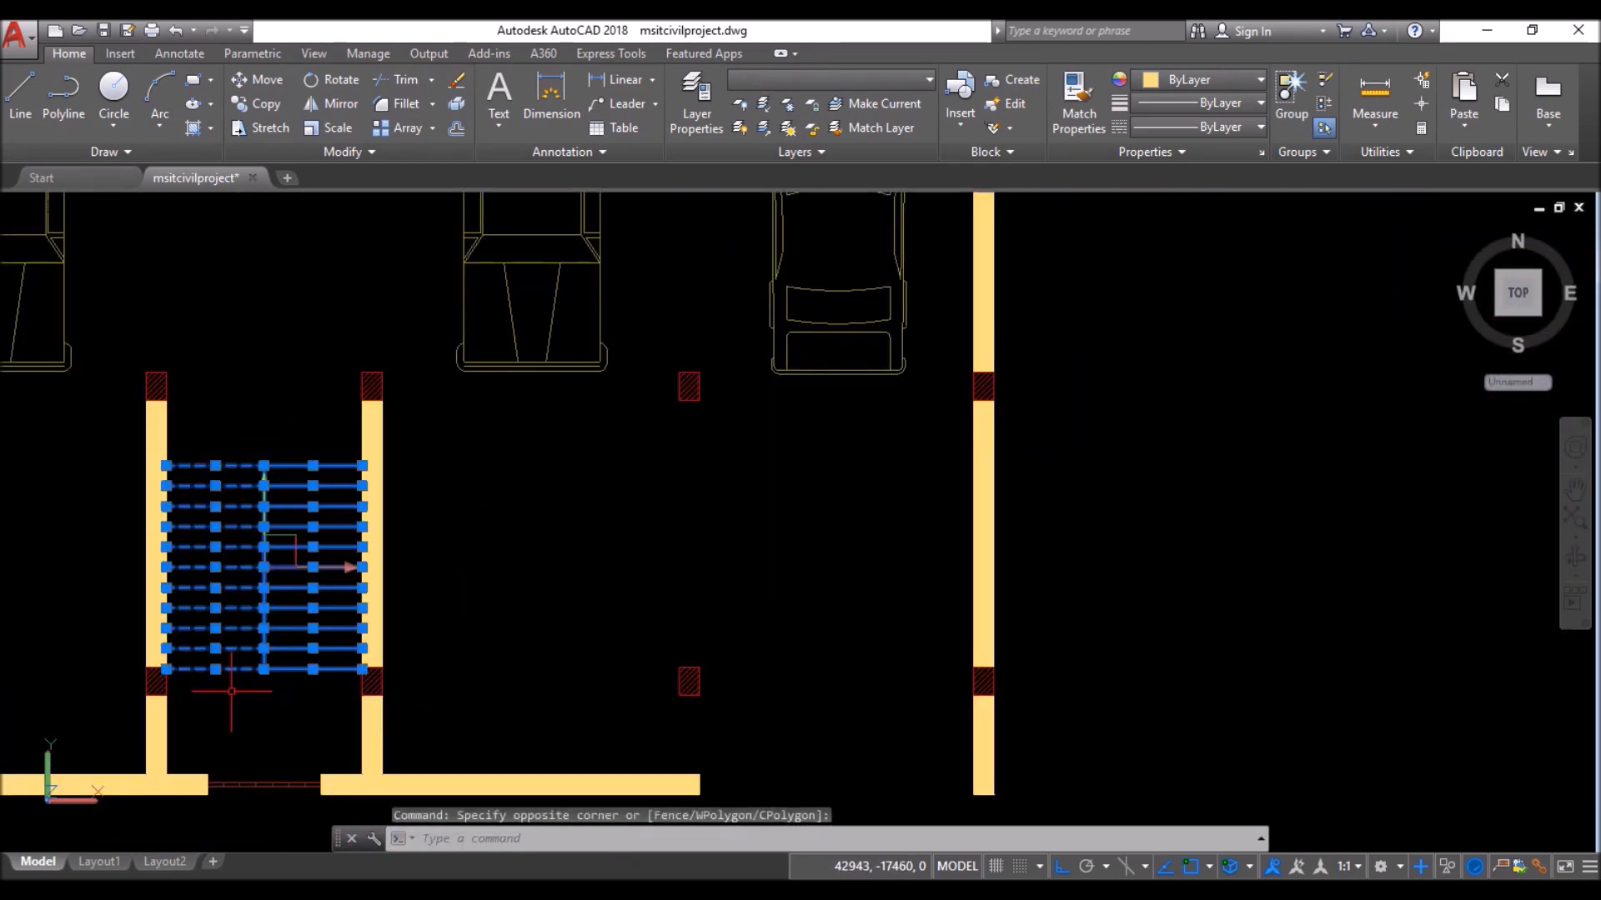
{"action": "type", "text": "co"}
{"action": "key", "text": "Return"}
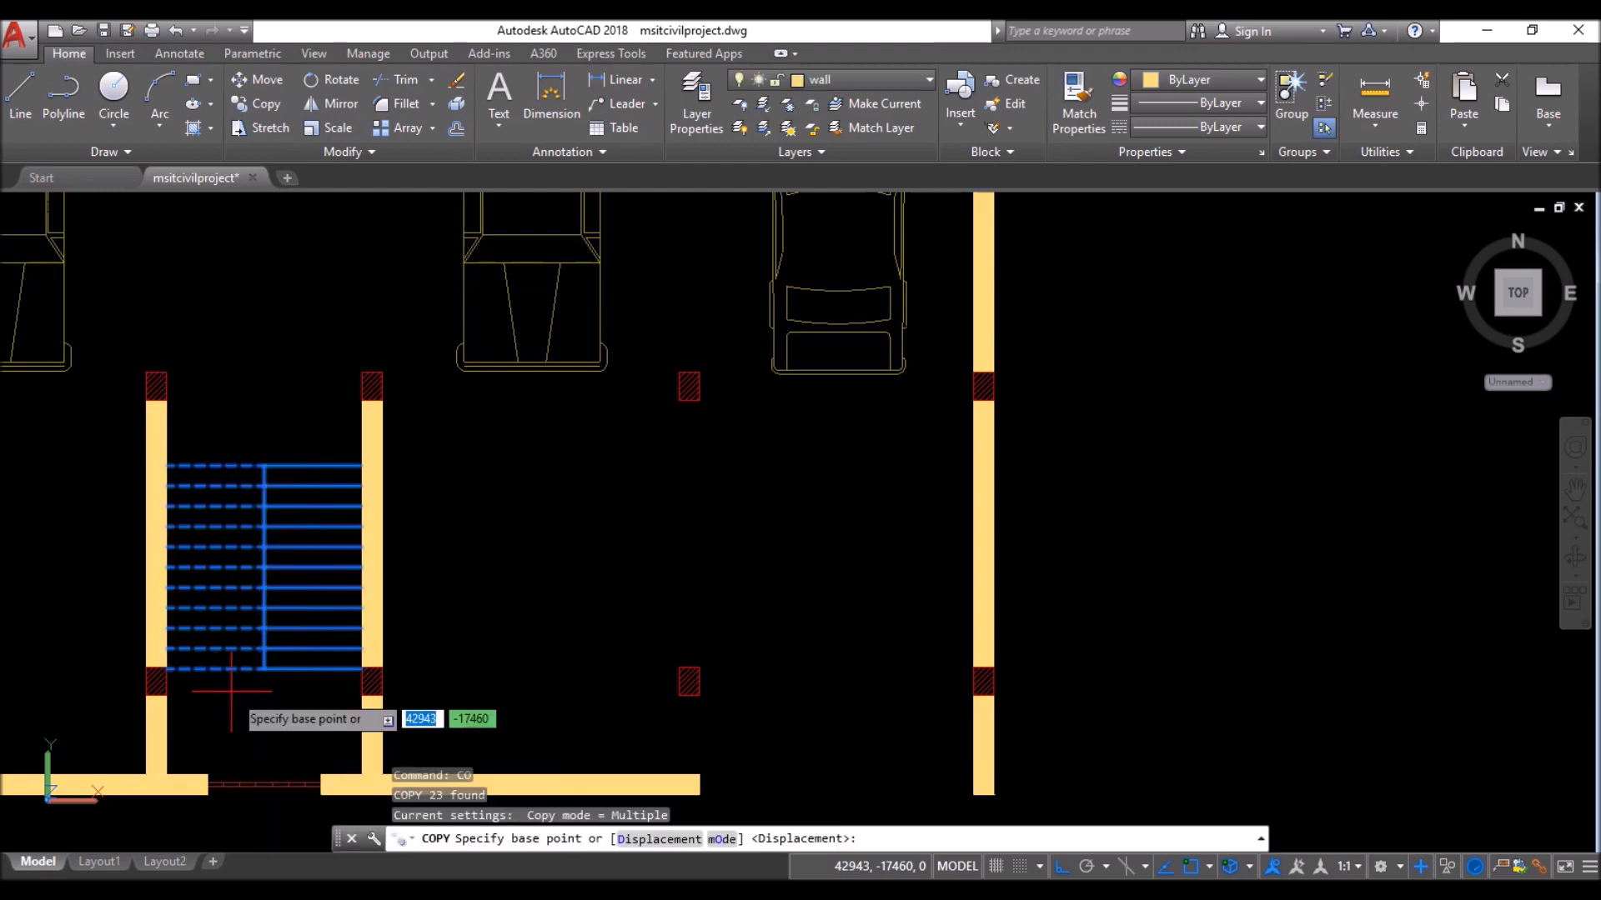
{"action": "scroll", "coordinate": [143, 314], "scroll_direction": "up", "scroll_amount": 3}
{"action": "scroll", "coordinate": [144, 398], "scroll_direction": "up", "scroll_amount": 6}
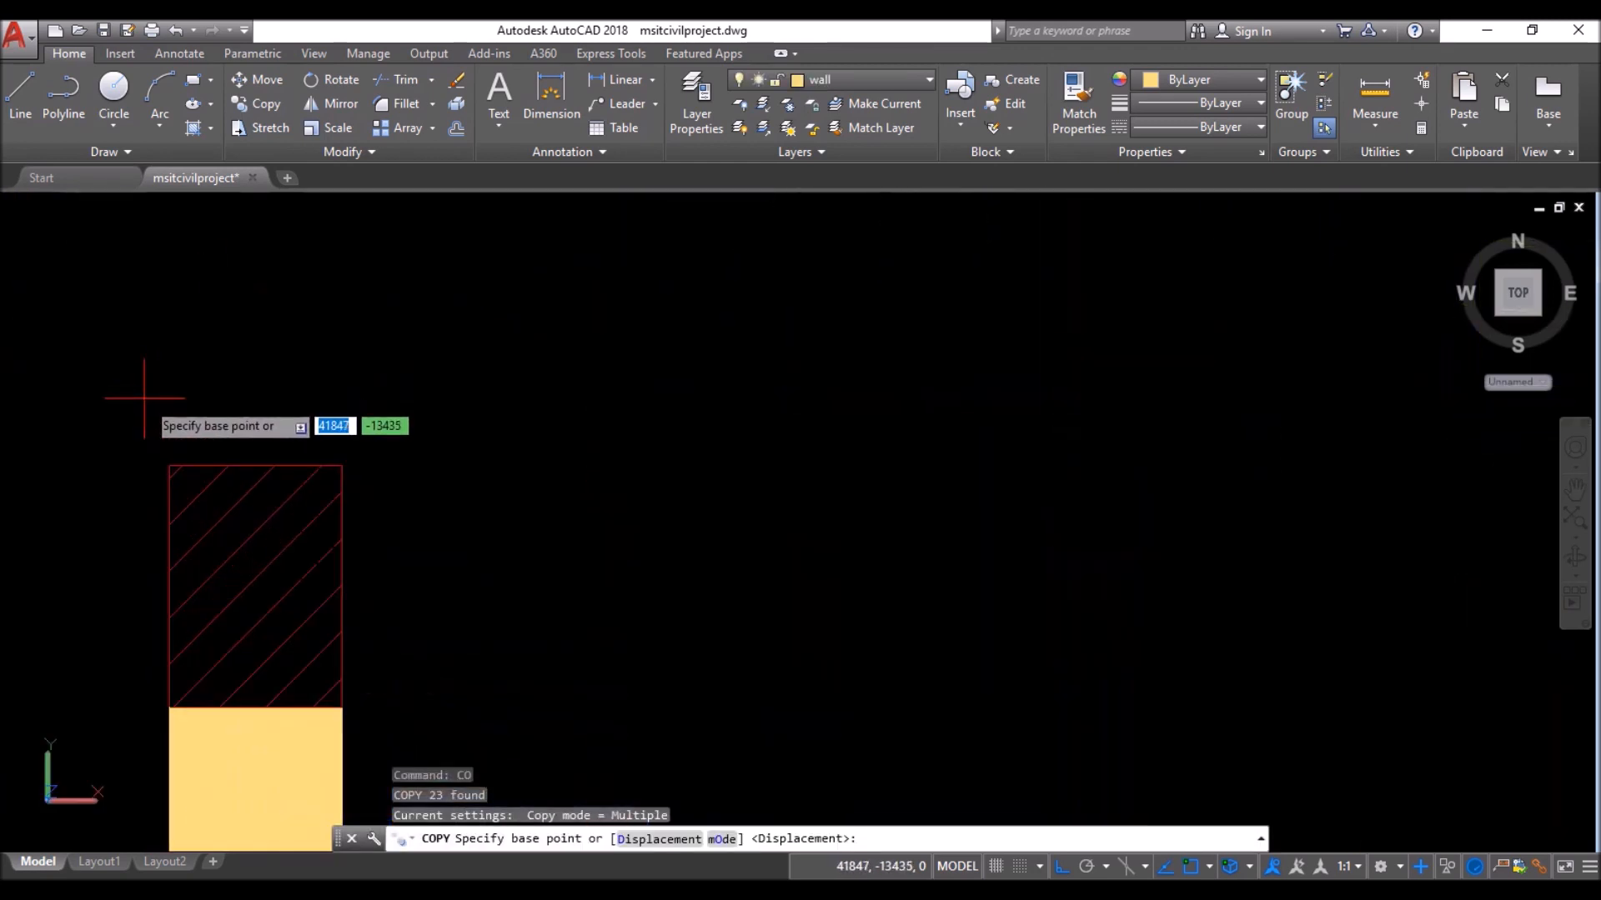
{"action": "scroll", "coordinate": [166, 436], "scroll_direction": "down", "scroll_amount": 5}
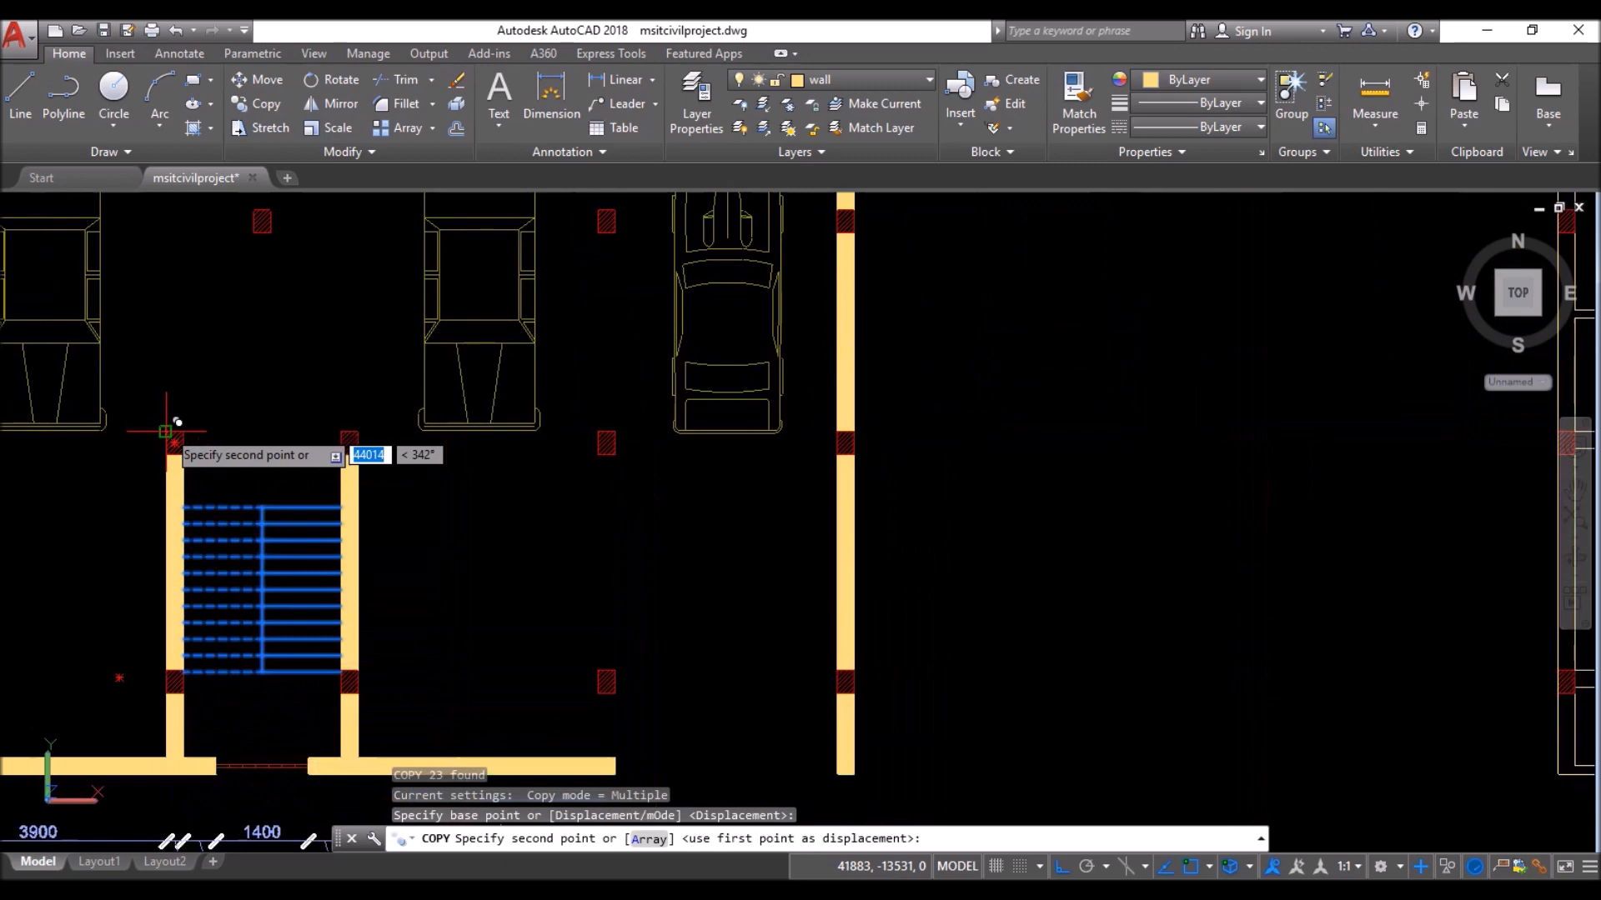
{"action": "scroll", "coordinate": [909, 437], "scroll_direction": "up", "scroll_amount": 10}
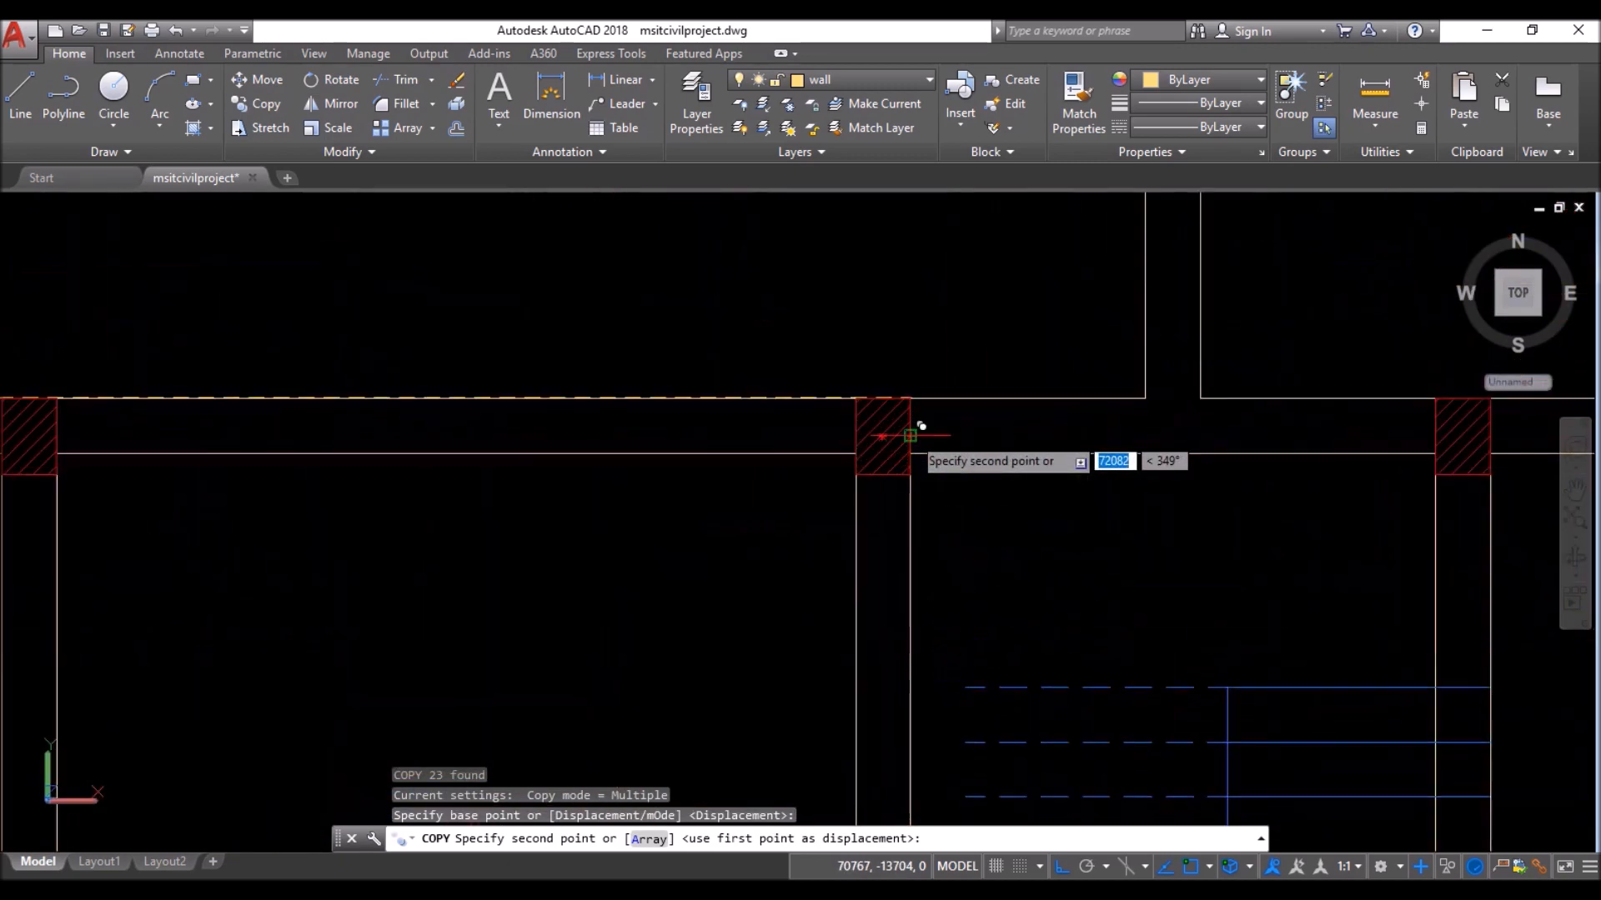
{"action": "left_click", "coordinate": [593, 332]}
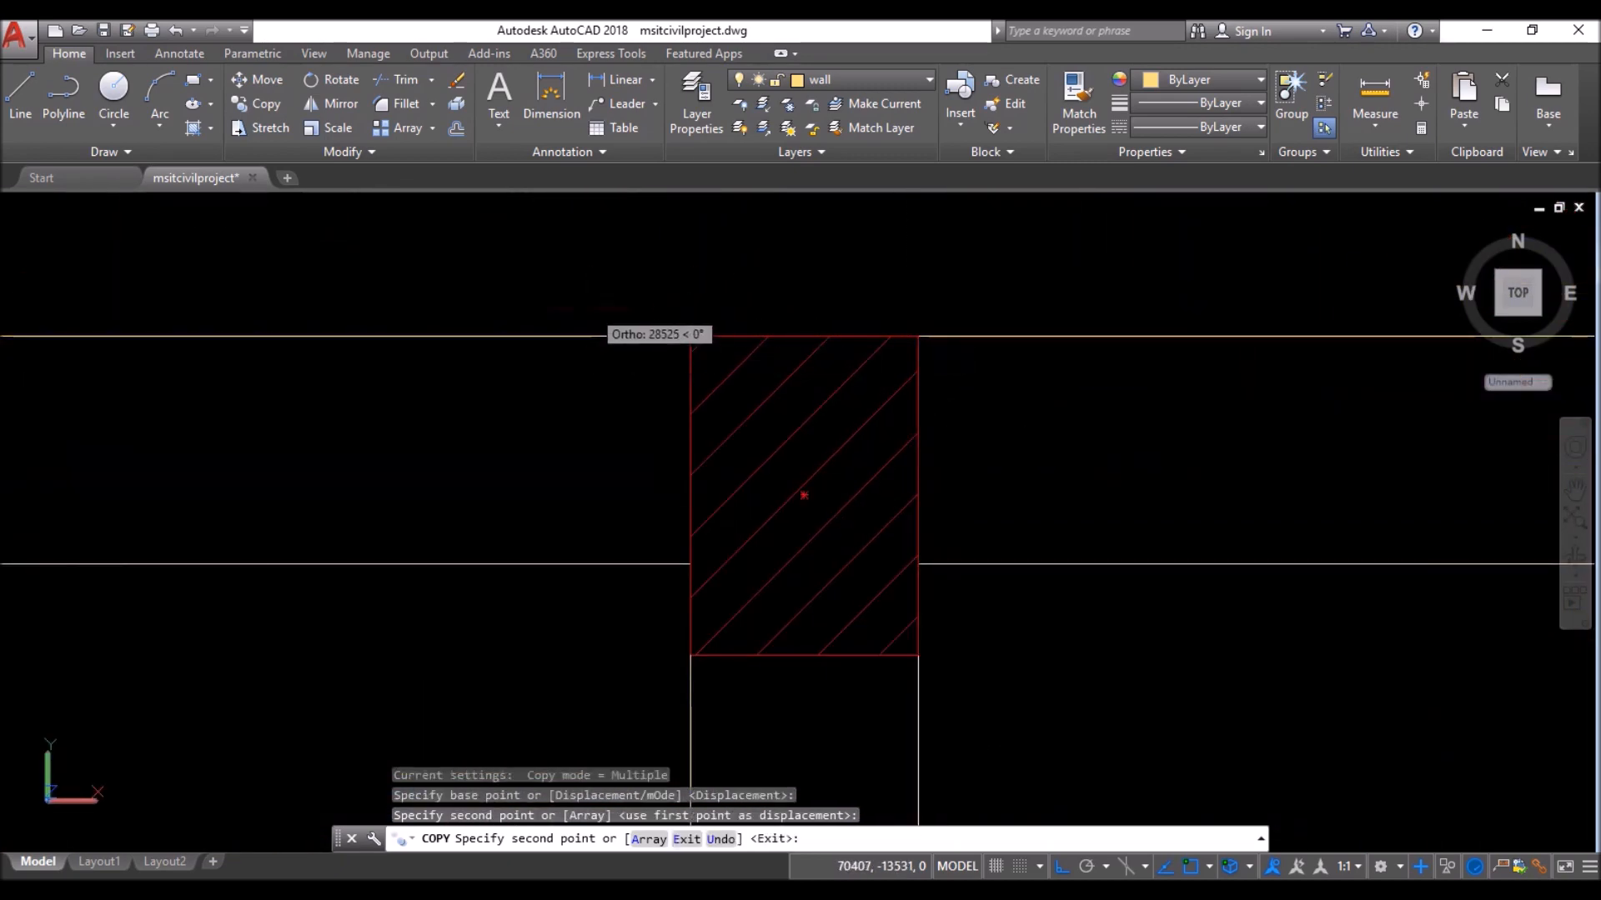
{"action": "key", "text": "Return"}
{"action": "scroll", "coordinate": [583, 303], "scroll_direction": "down", "scroll_amount": 8}
{"action": "scroll", "coordinate": [652, 368], "scroll_direction": "down", "scroll_amount": 2}
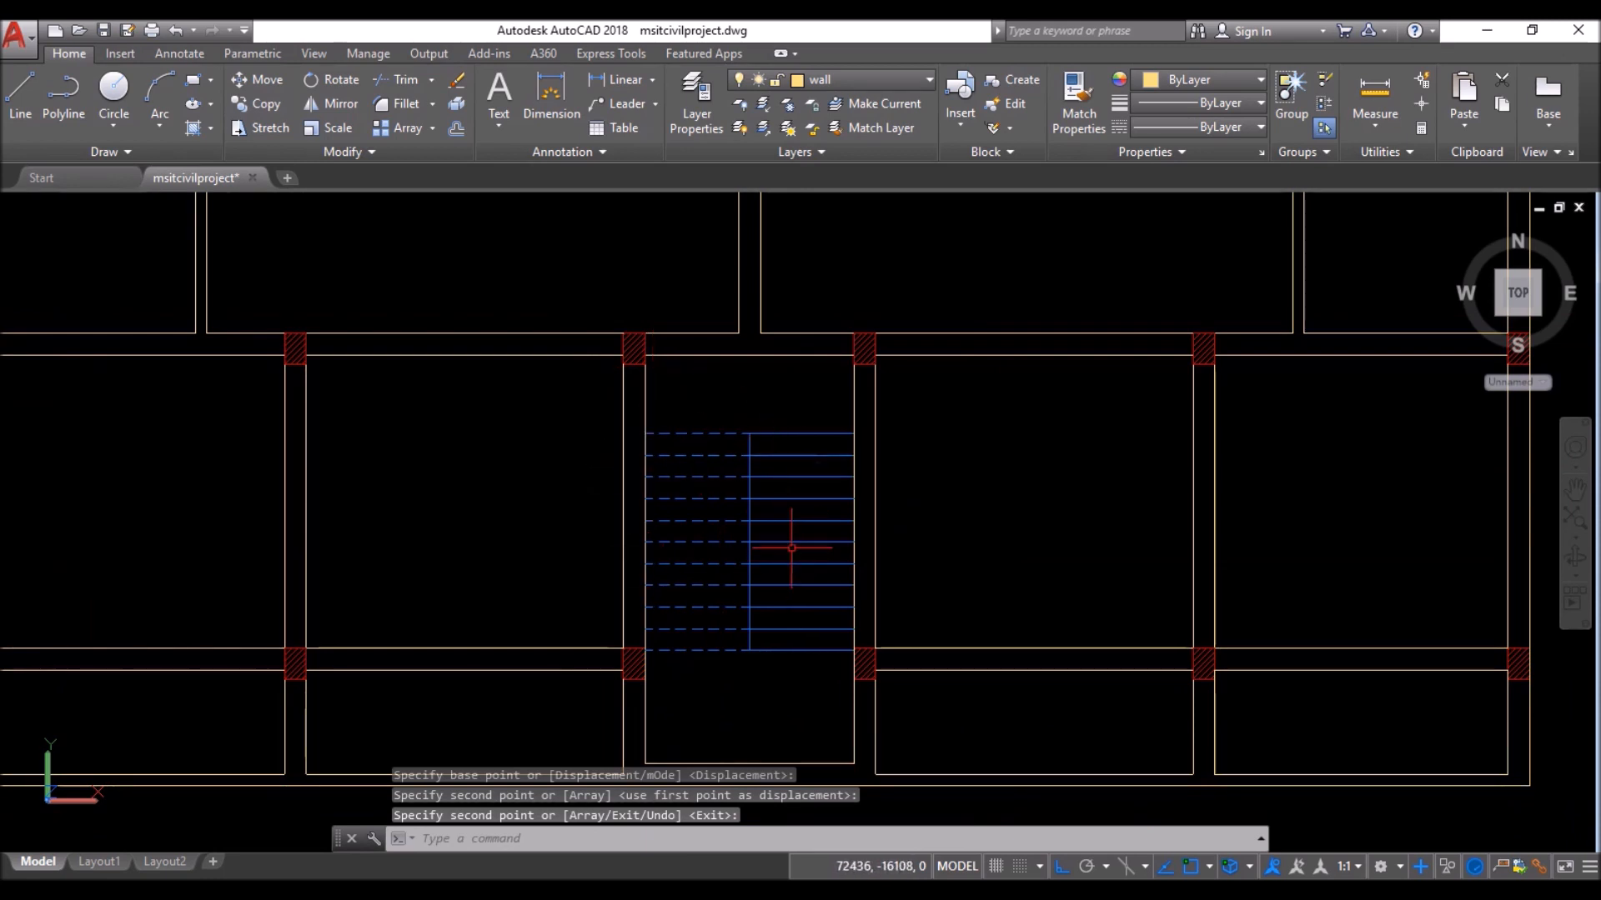
- Move the right flight's tread lines in the copied staircase to the stair hi layer
{"action": "left_click", "coordinate": [829, 398]}
{"action": "left_click", "coordinate": [806, 671]}
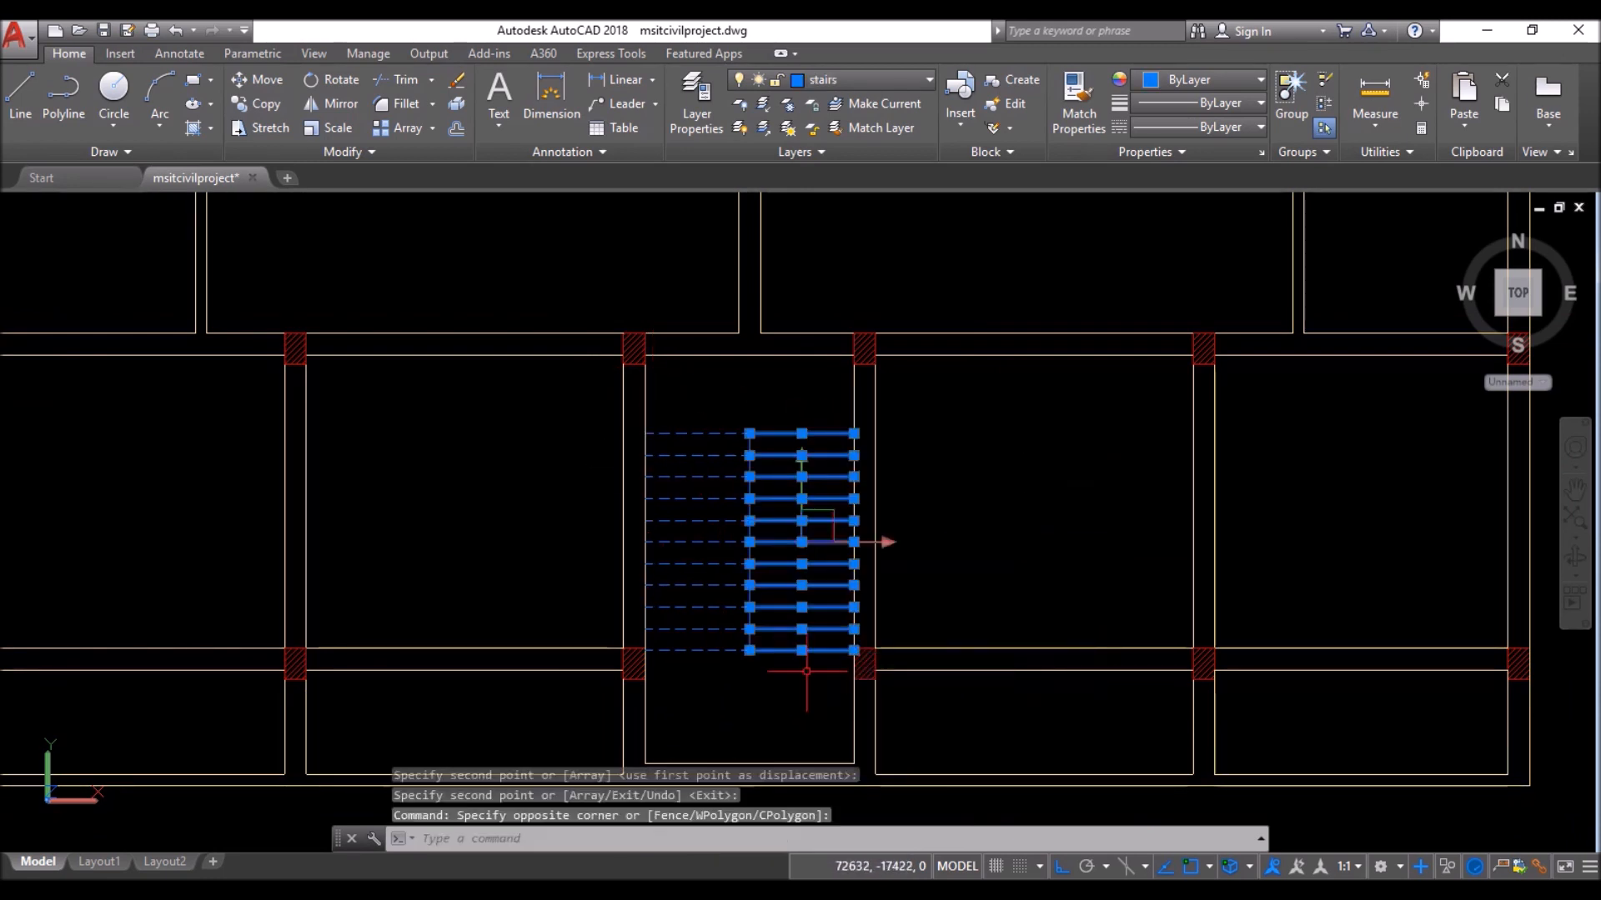
{"action": "left_click", "coordinate": [902, 79]}
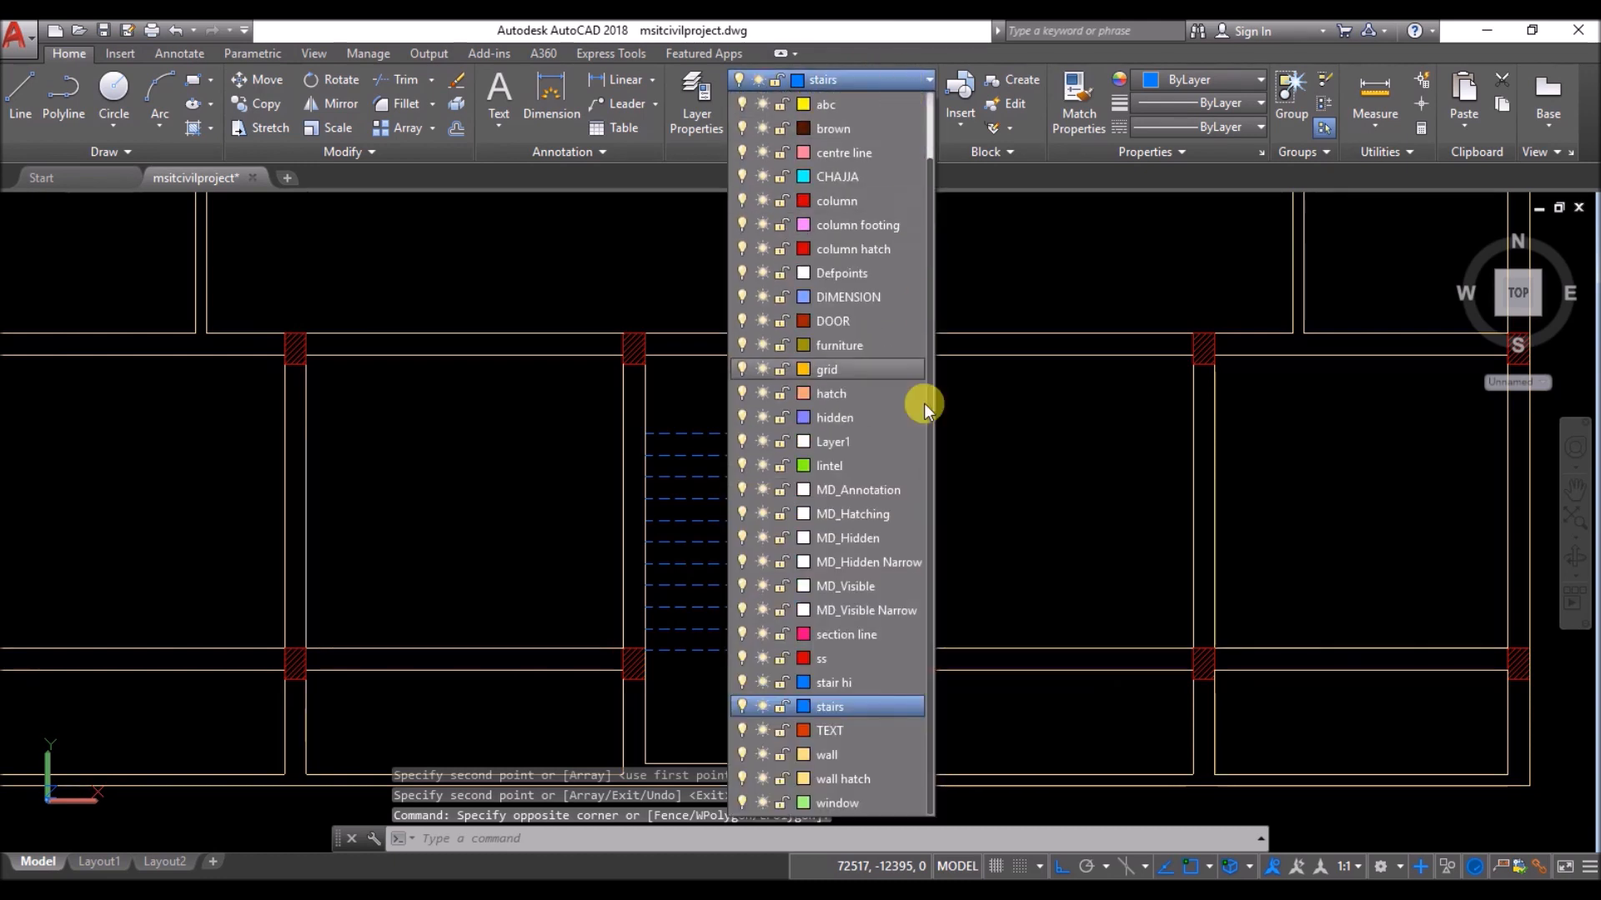
{"action": "left_click", "coordinate": [872, 683]}
{"action": "key", "text": "Escape"}
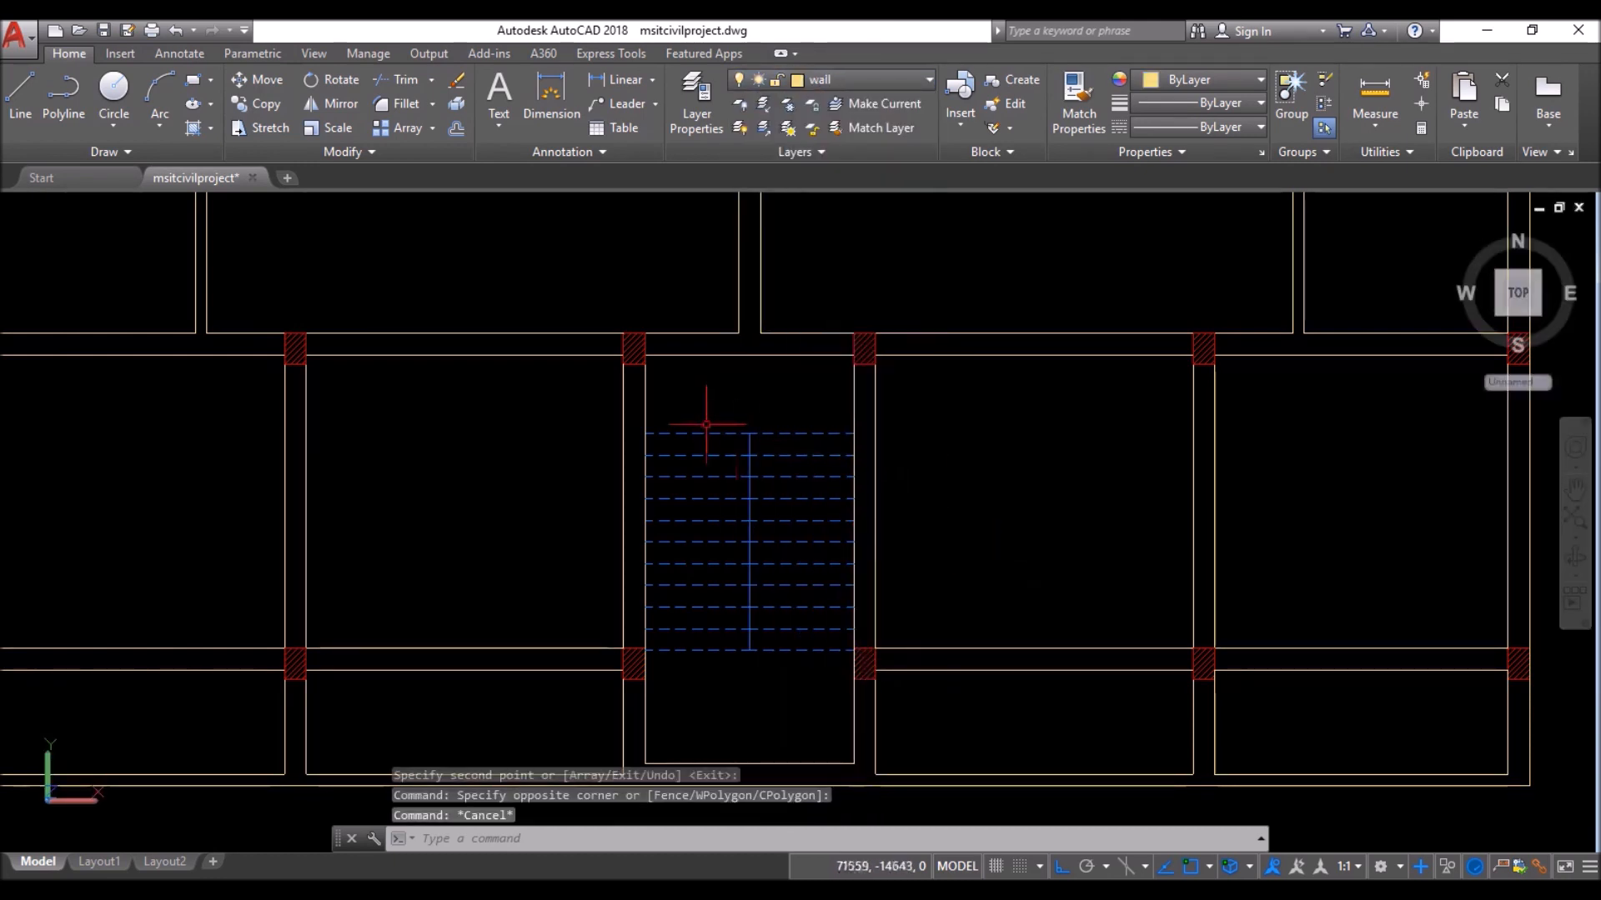
- Move the left flight's tread lines in the copied staircase to the stairs layer
{"action": "left_click", "coordinate": [701, 671]}
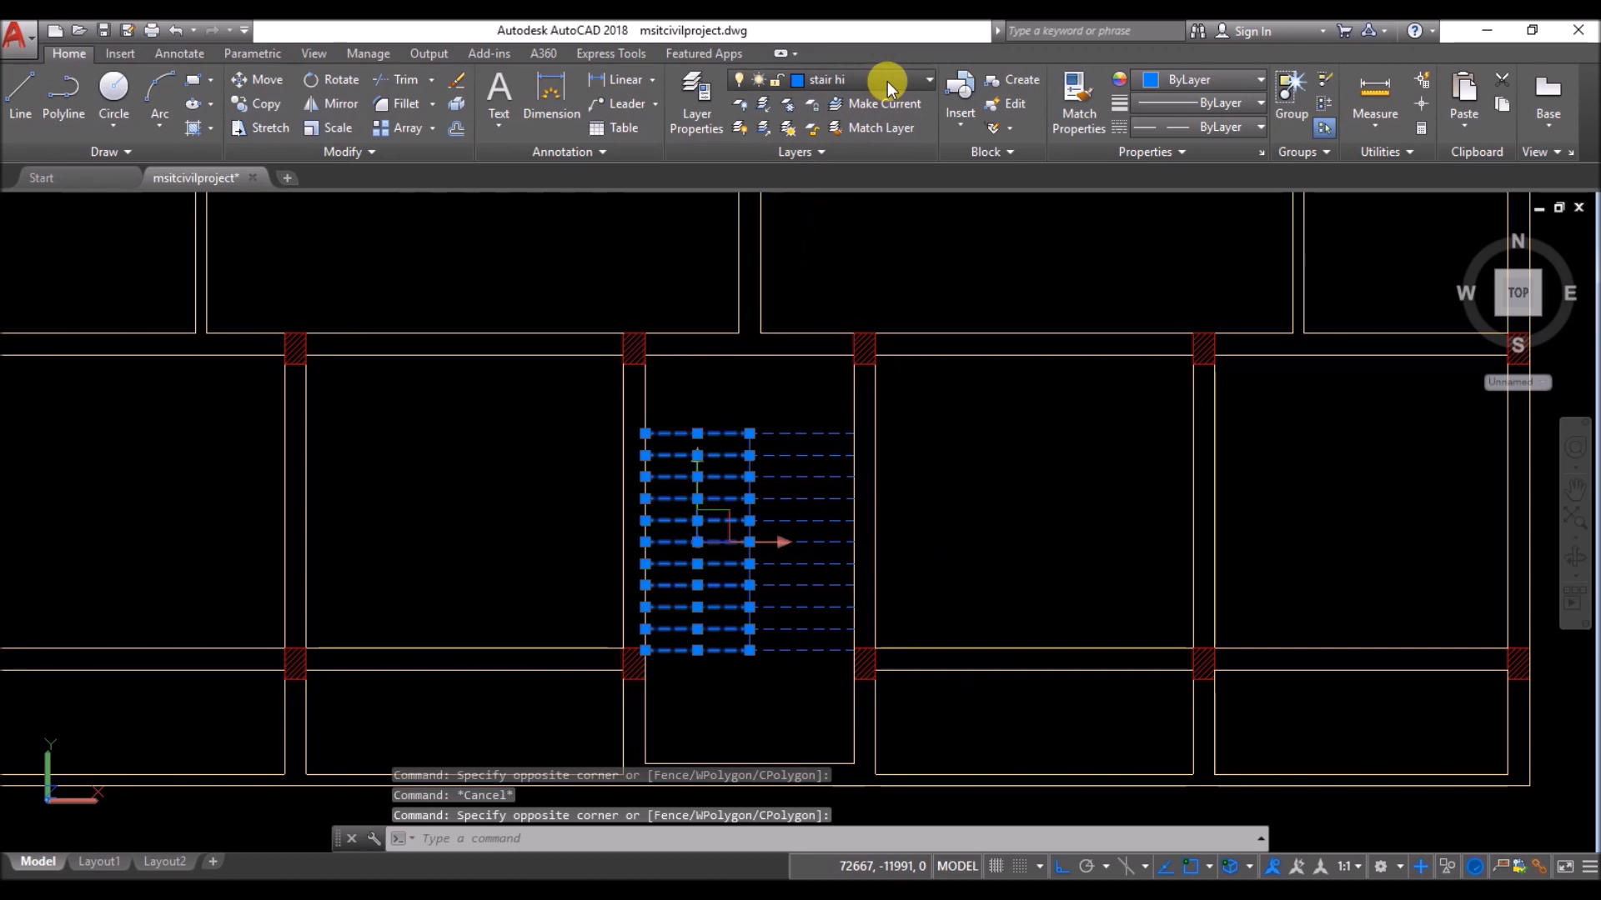
{"action": "left_click", "coordinate": [887, 82]}
{"action": "left_click", "coordinate": [869, 706]}
{"action": "key", "text": "Escape"}
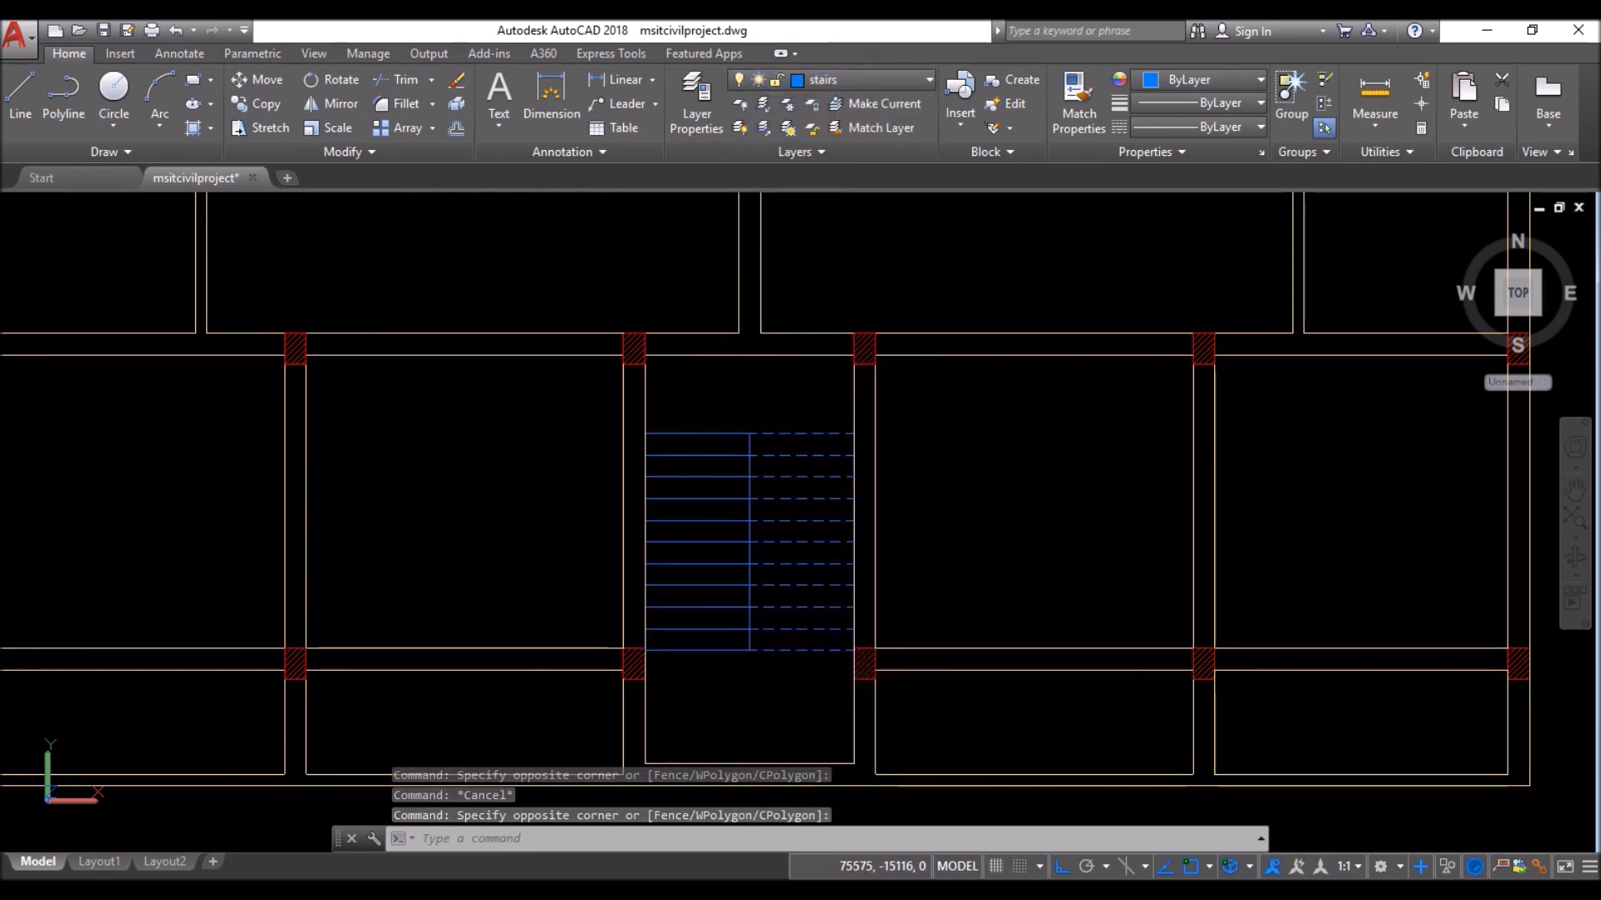
- Draw a short line across the wall from the left store room's lower-left corner to the kitchen's right edge
{"action": "scroll", "coordinate": [733, 587], "scroll_direction": "down", "scroll_amount": 5}
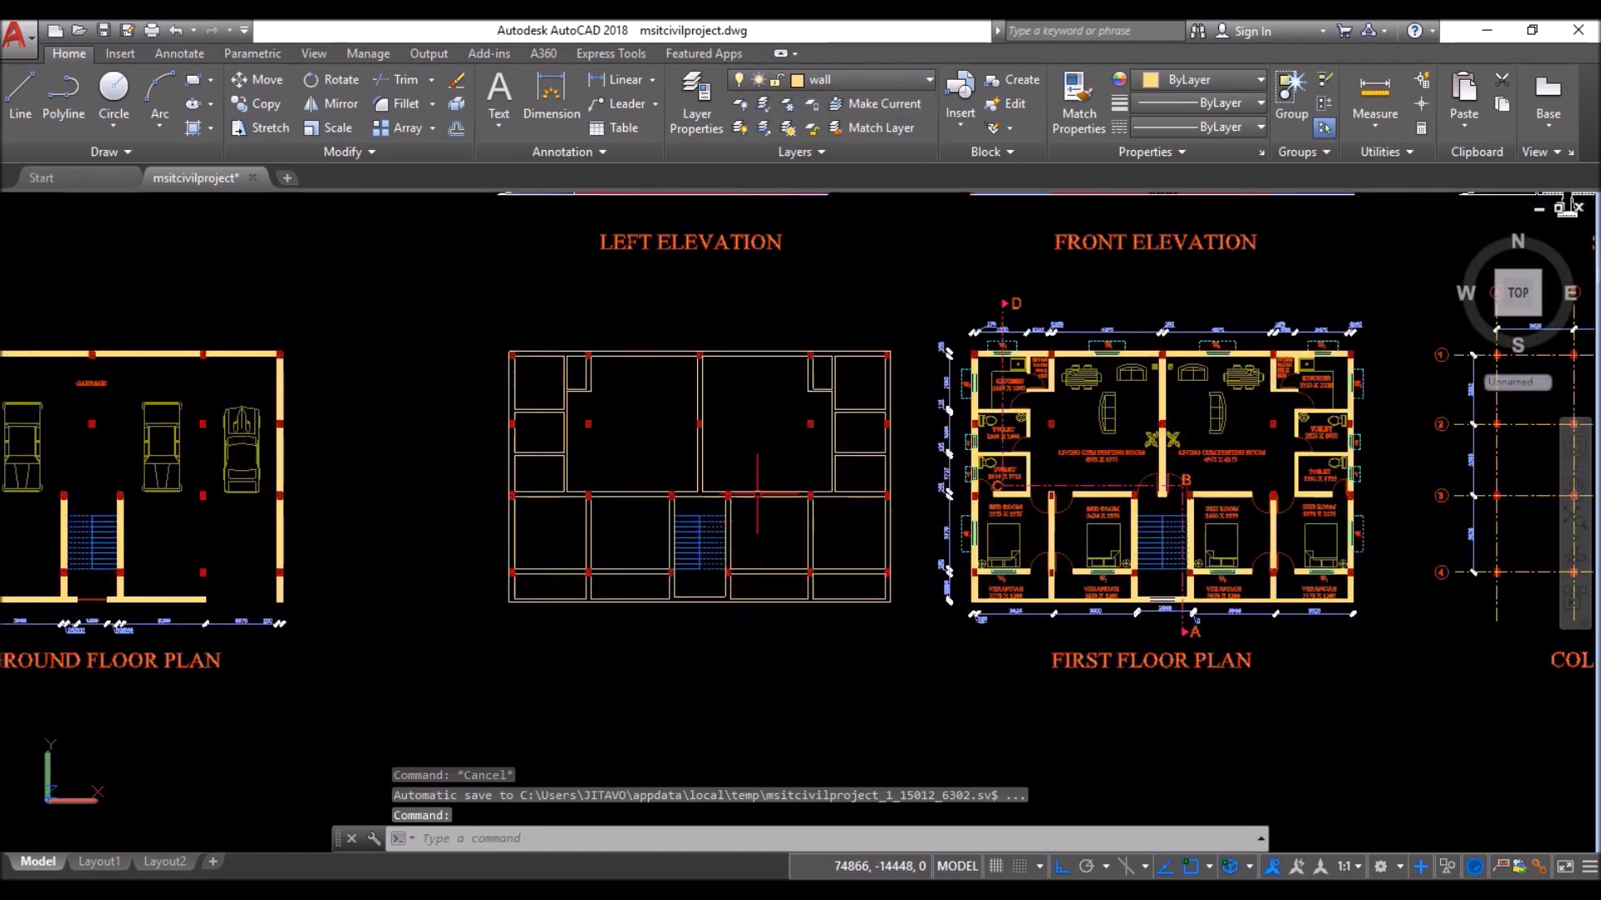
{"action": "scroll", "coordinate": [751, 466], "scroll_direction": "up", "scroll_amount": 2}
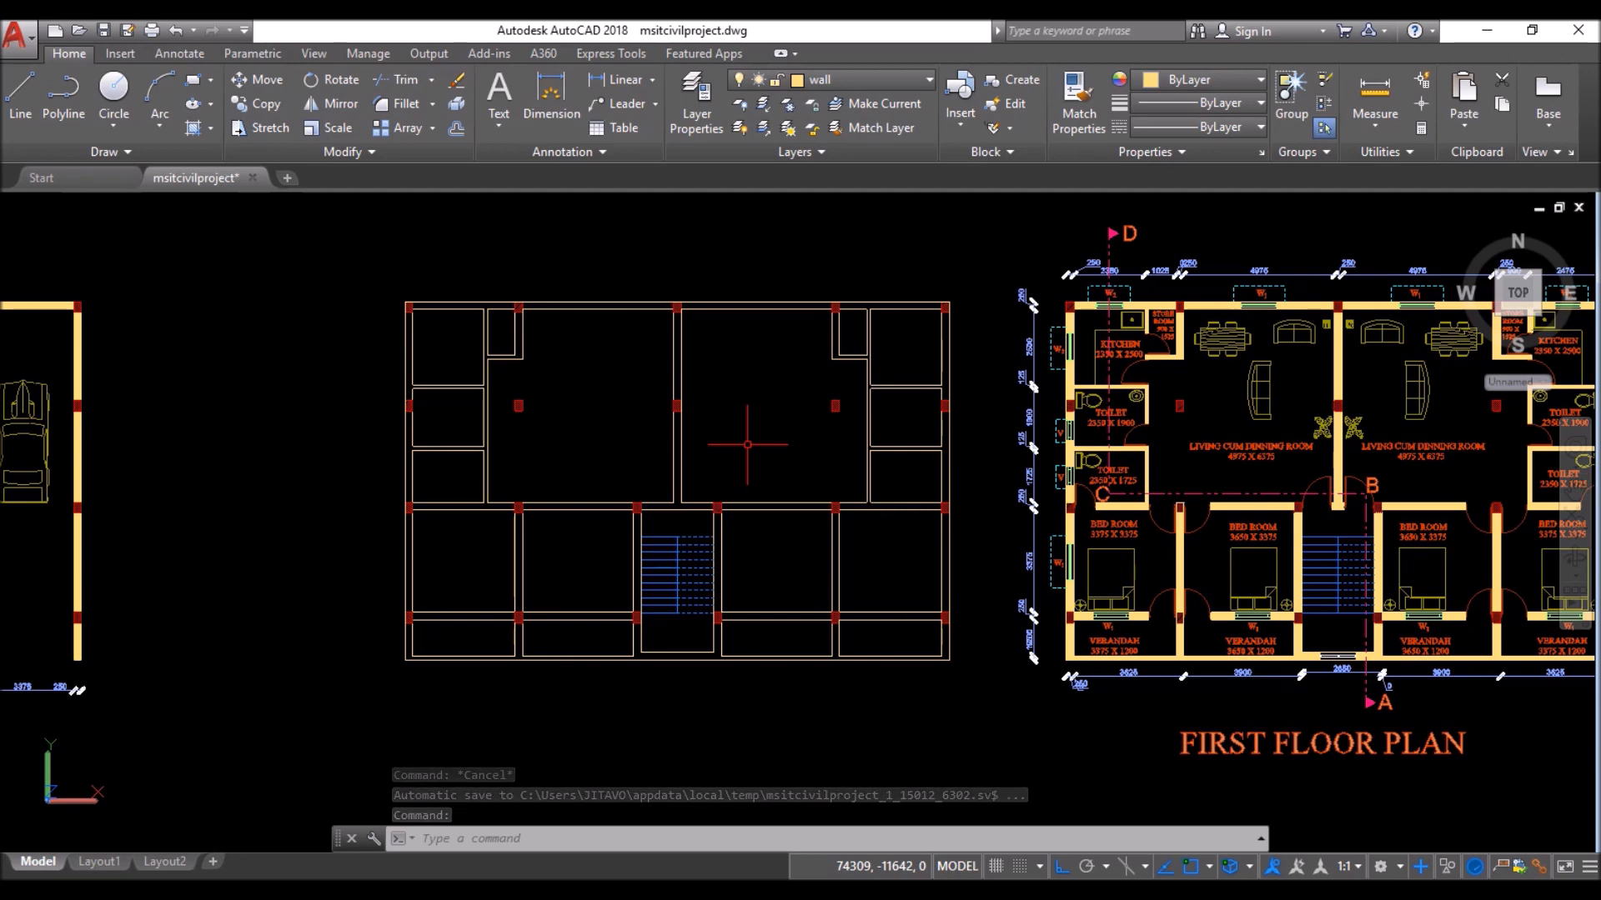
{"action": "scroll", "coordinate": [747, 445], "scroll_direction": "down", "scroll_amount": 1}
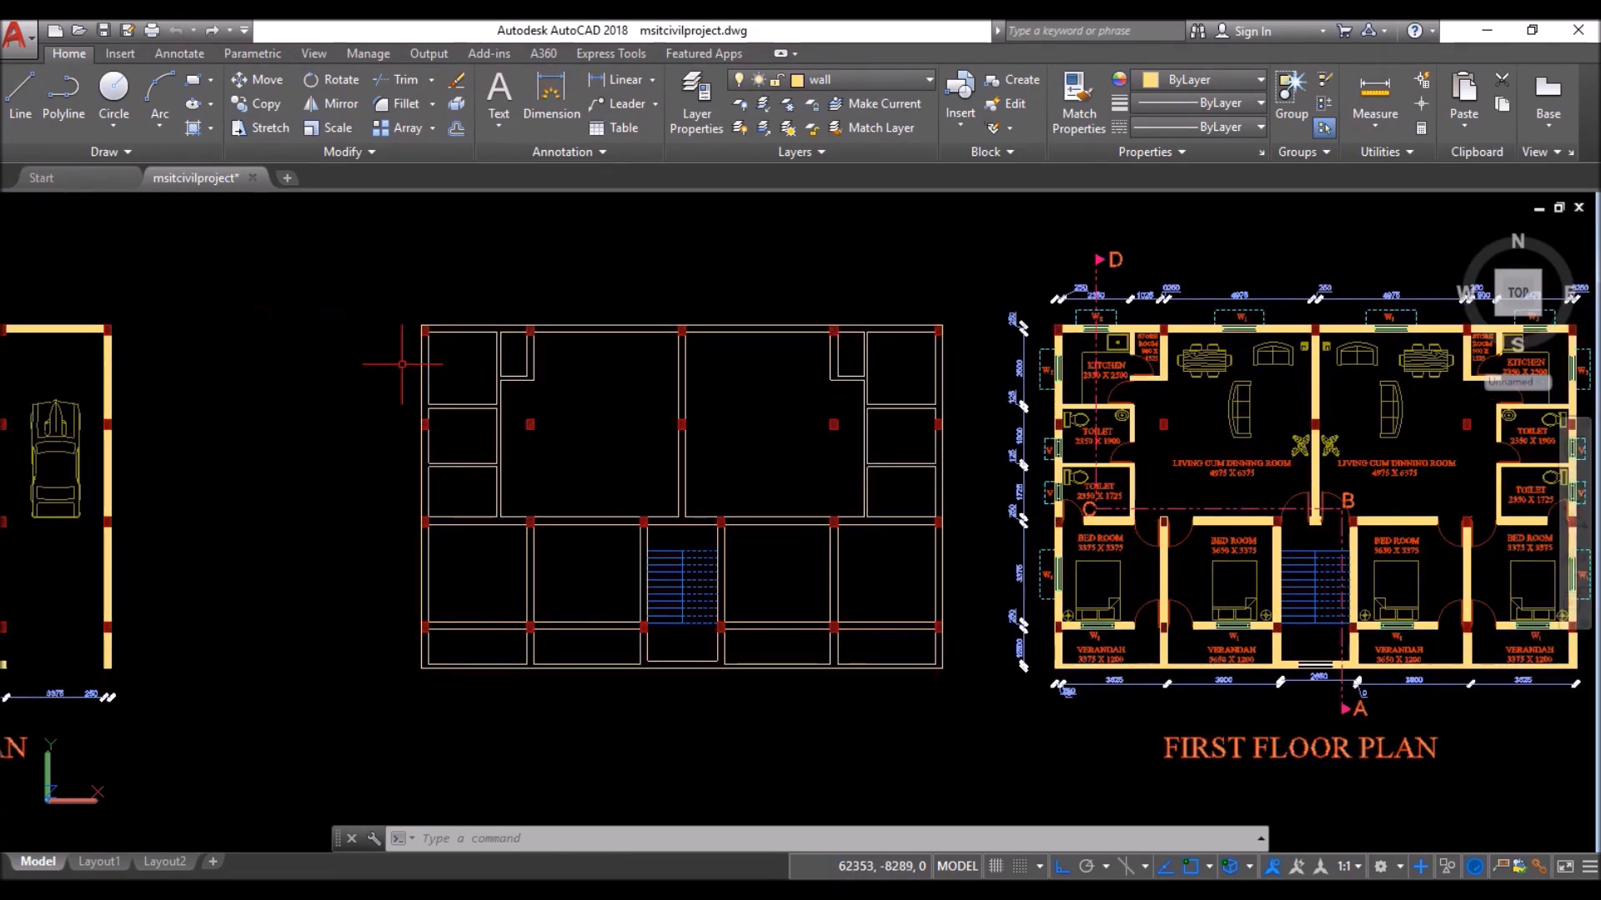
{"action": "scroll", "coordinate": [474, 379], "scroll_direction": "up", "scroll_amount": 4}
{"action": "type", "text": "l"}
{"action": "key", "text": "Return"}
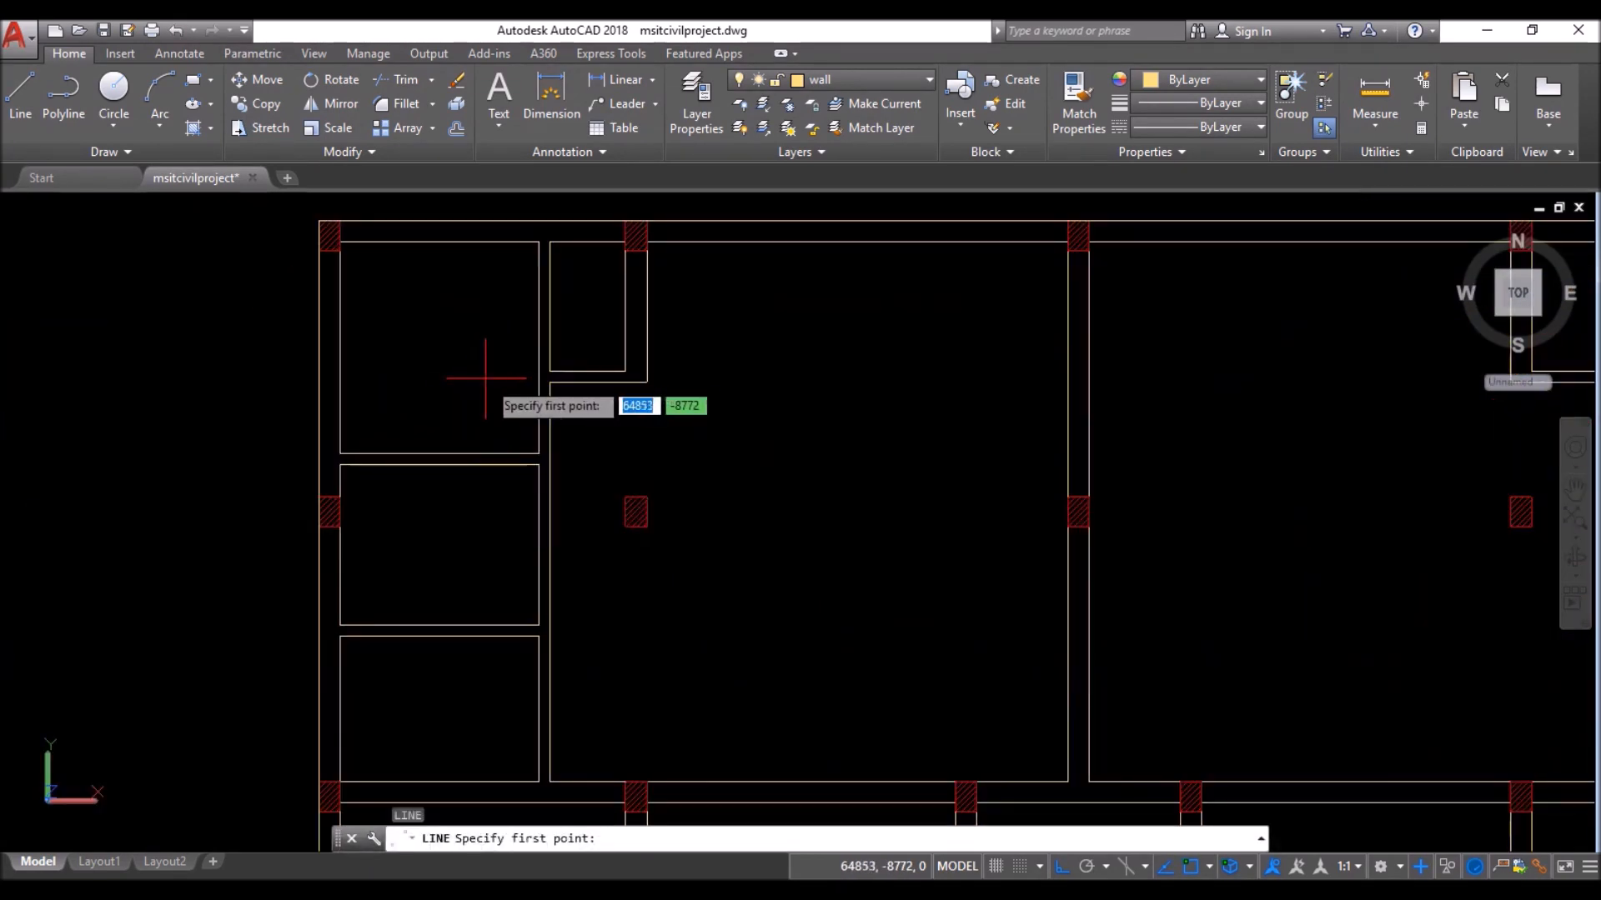
{"action": "scroll", "coordinate": [482, 358], "scroll_direction": "up", "scroll_amount": 4}
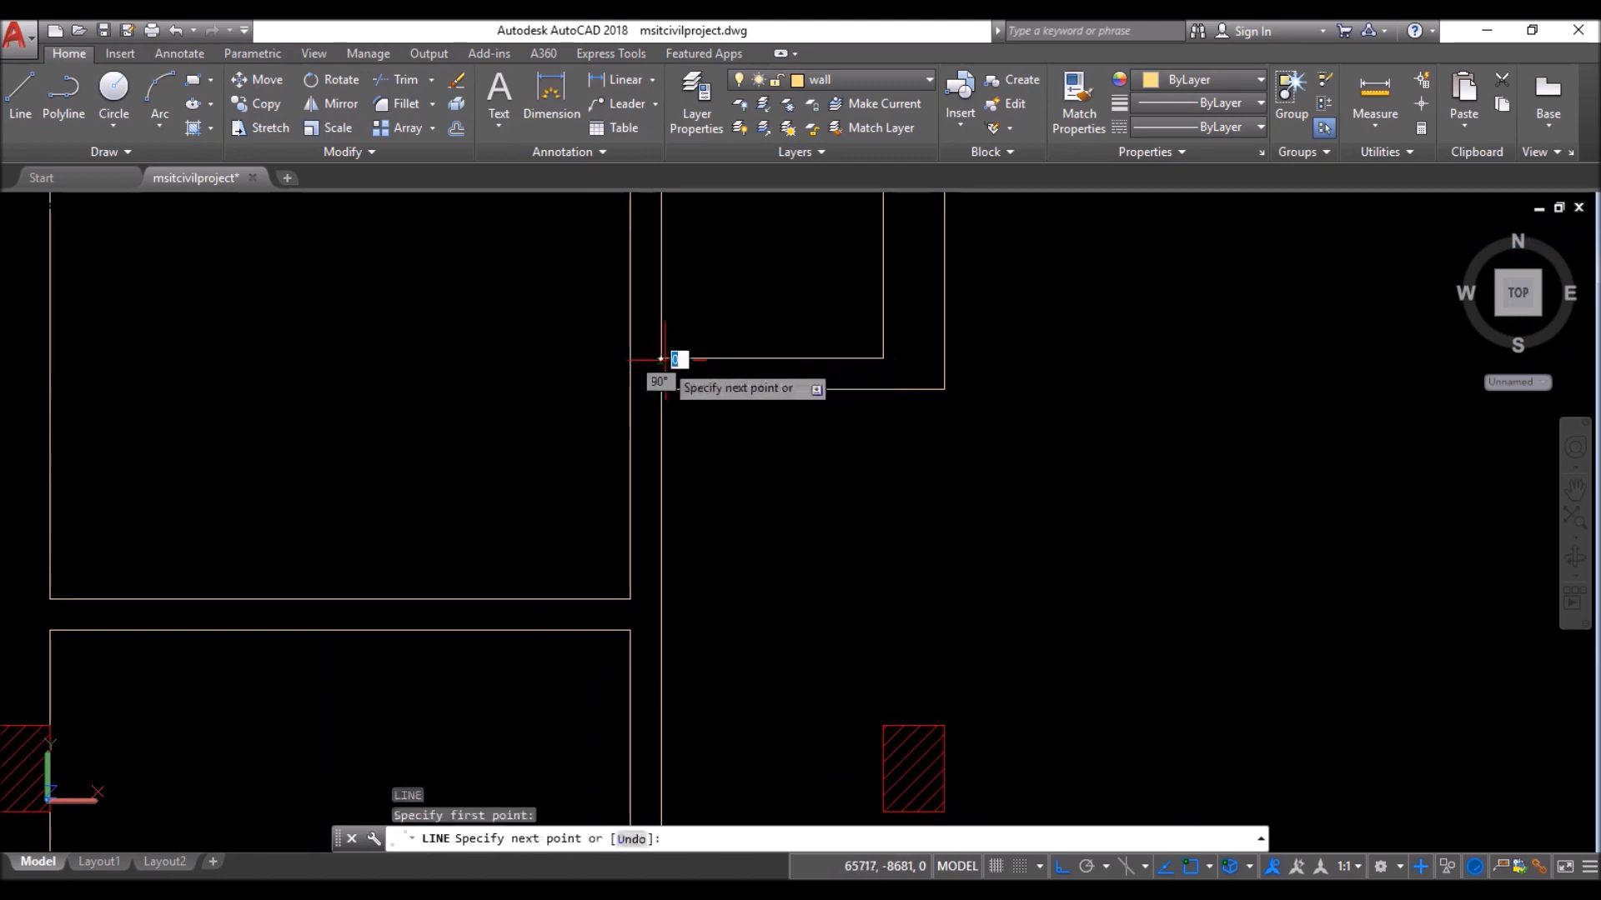
{"action": "left_click", "coordinate": [629, 358]}
{"action": "key", "text": "Return"}
{"action": "scroll", "coordinate": [535, 440], "scroll_direction": "down", "scroll_amount": 2}
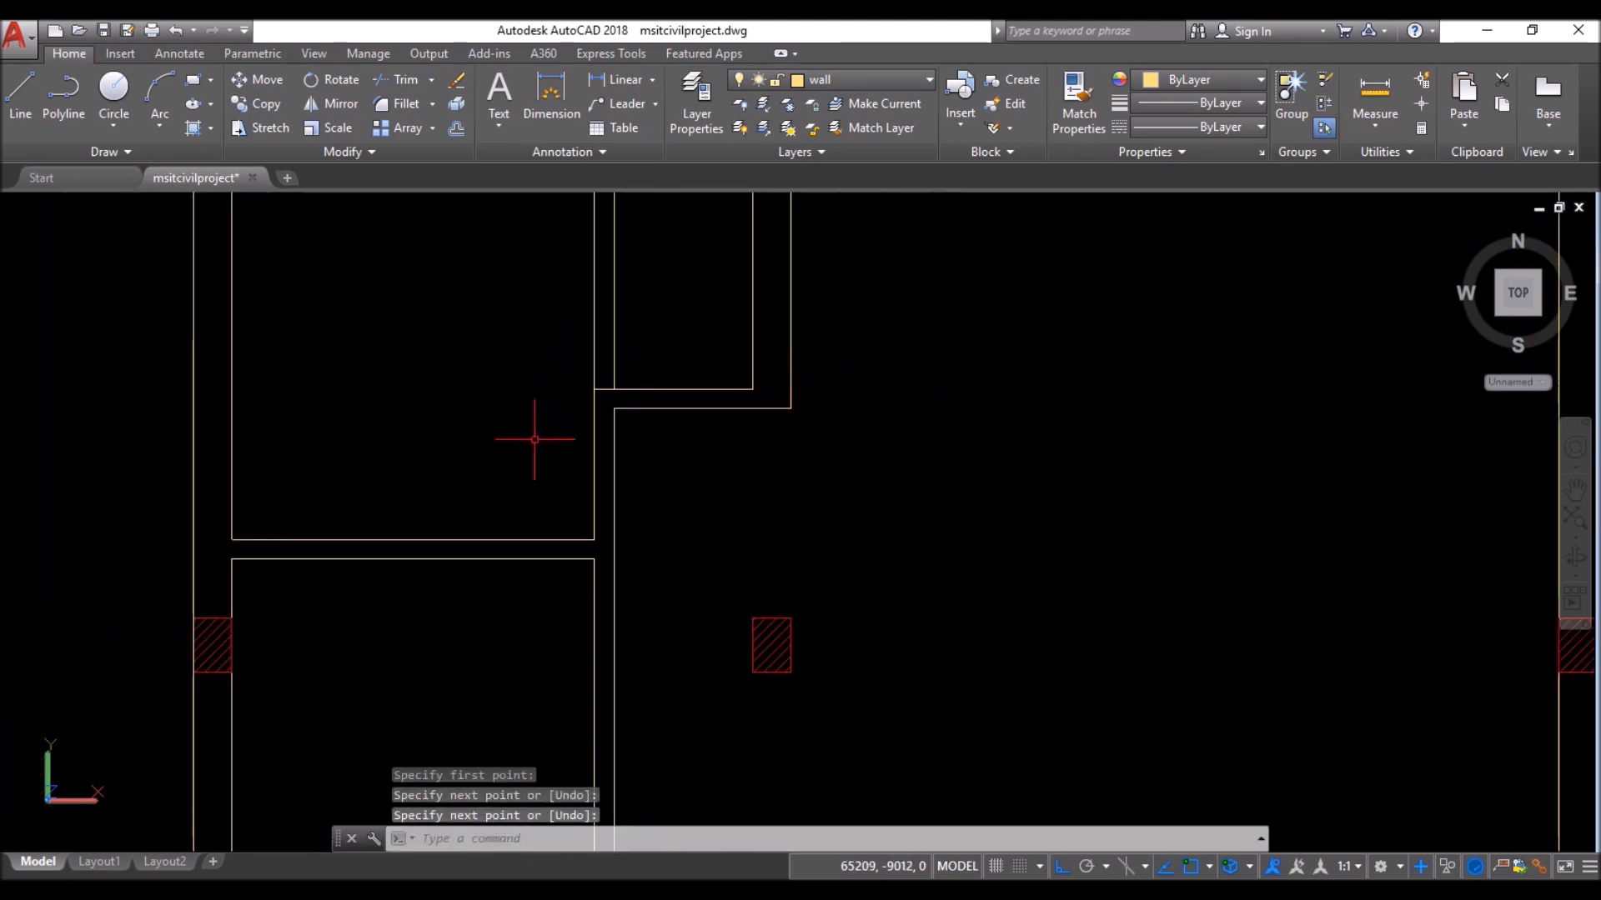
- Draw a short line across the wall at the left kitchen's lower-right corner, extending its lower edge to the wall's far face
{"action": "key", "text": "Return"}
{"action": "scroll", "coordinate": [606, 557], "scroll_direction": "up", "scroll_amount": 4}
{"action": "left_click", "coordinate": [596, 534]}
{"action": "left_click", "coordinate": [619, 540]}
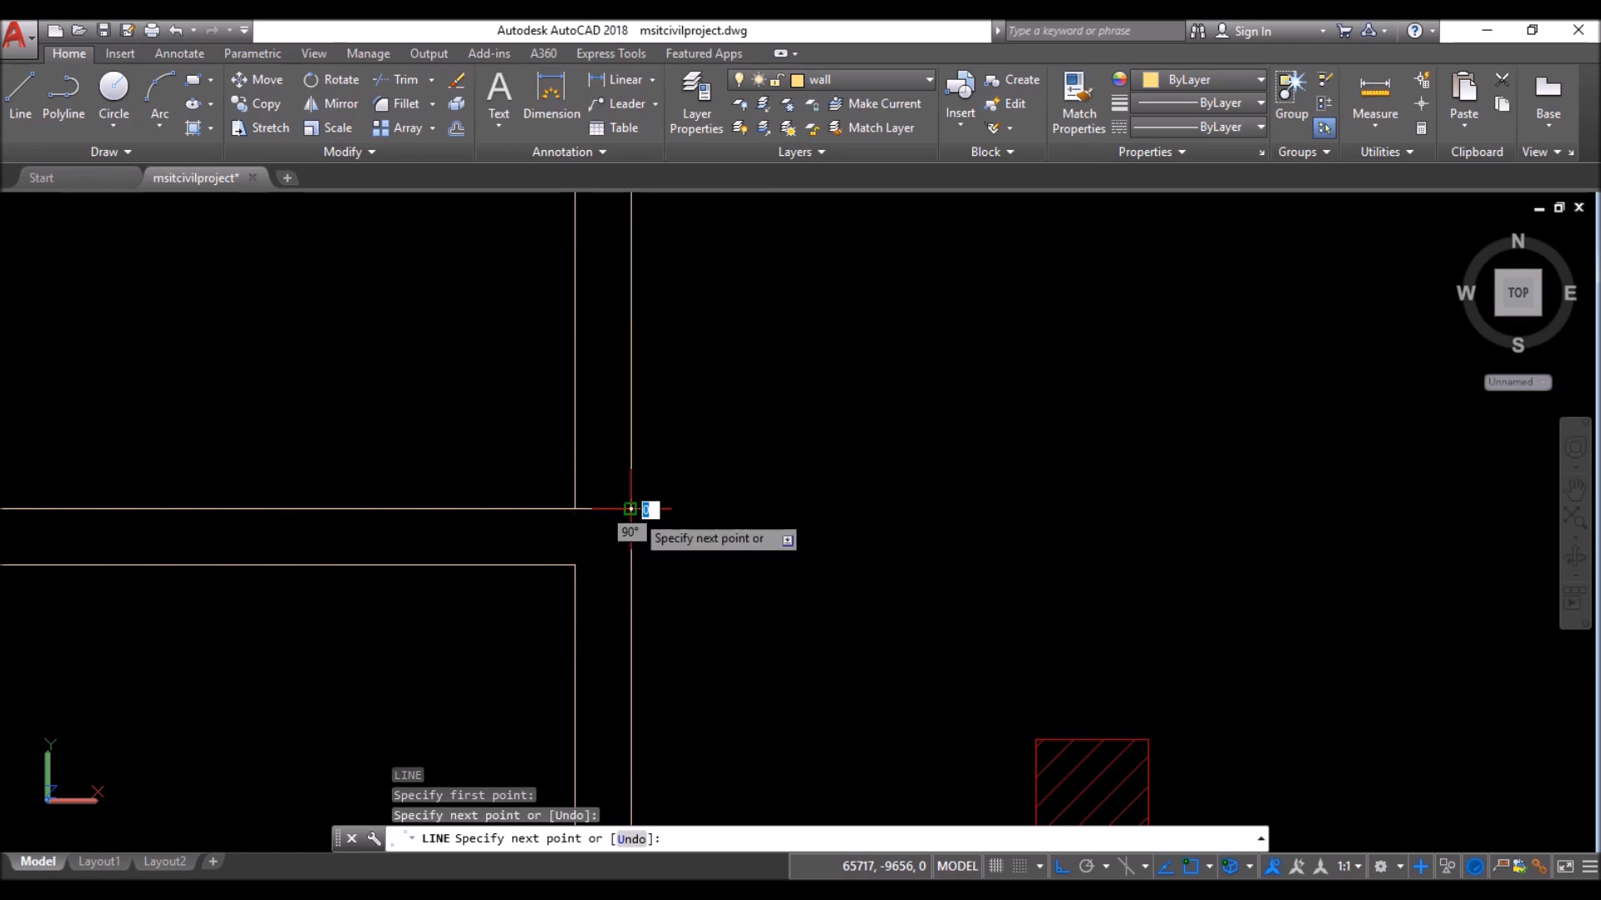
{"action": "key", "text": "Return"}
{"action": "scroll", "coordinate": [605, 358], "scroll_direction": "down", "scroll_amount": 4}
{"action": "scroll", "coordinate": [603, 365], "scroll_direction": "down", "scroll_amount": 5}
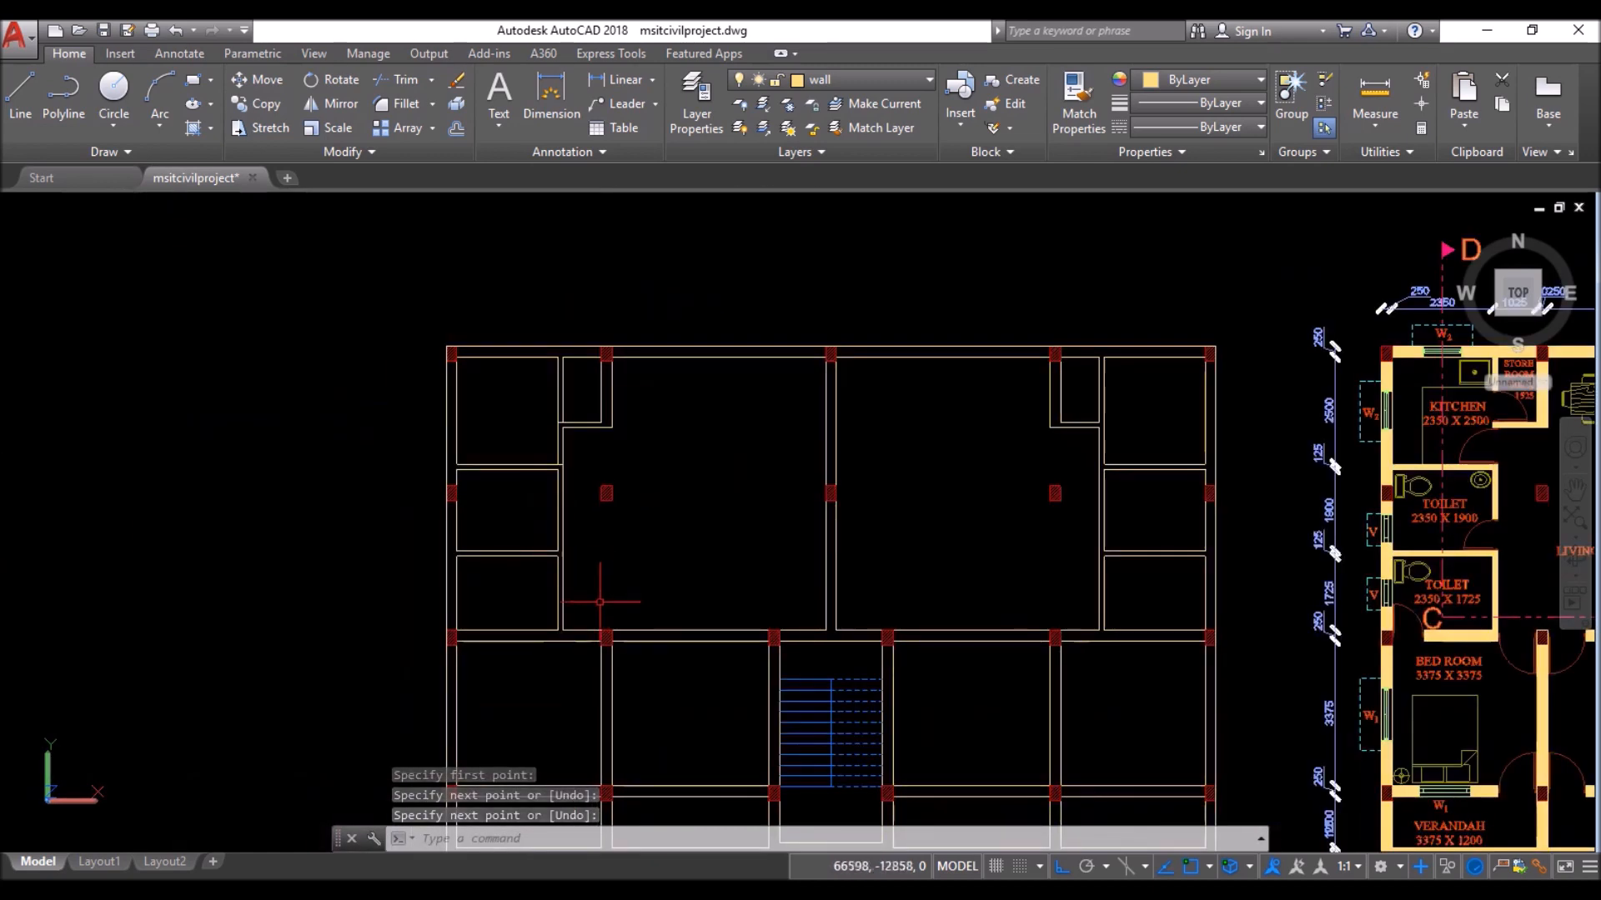
- Draw a short line across the wall at the lower-right corner of the left upper toilet
{"action": "scroll", "coordinate": [588, 584], "scroll_direction": "up", "scroll_amount": 5}
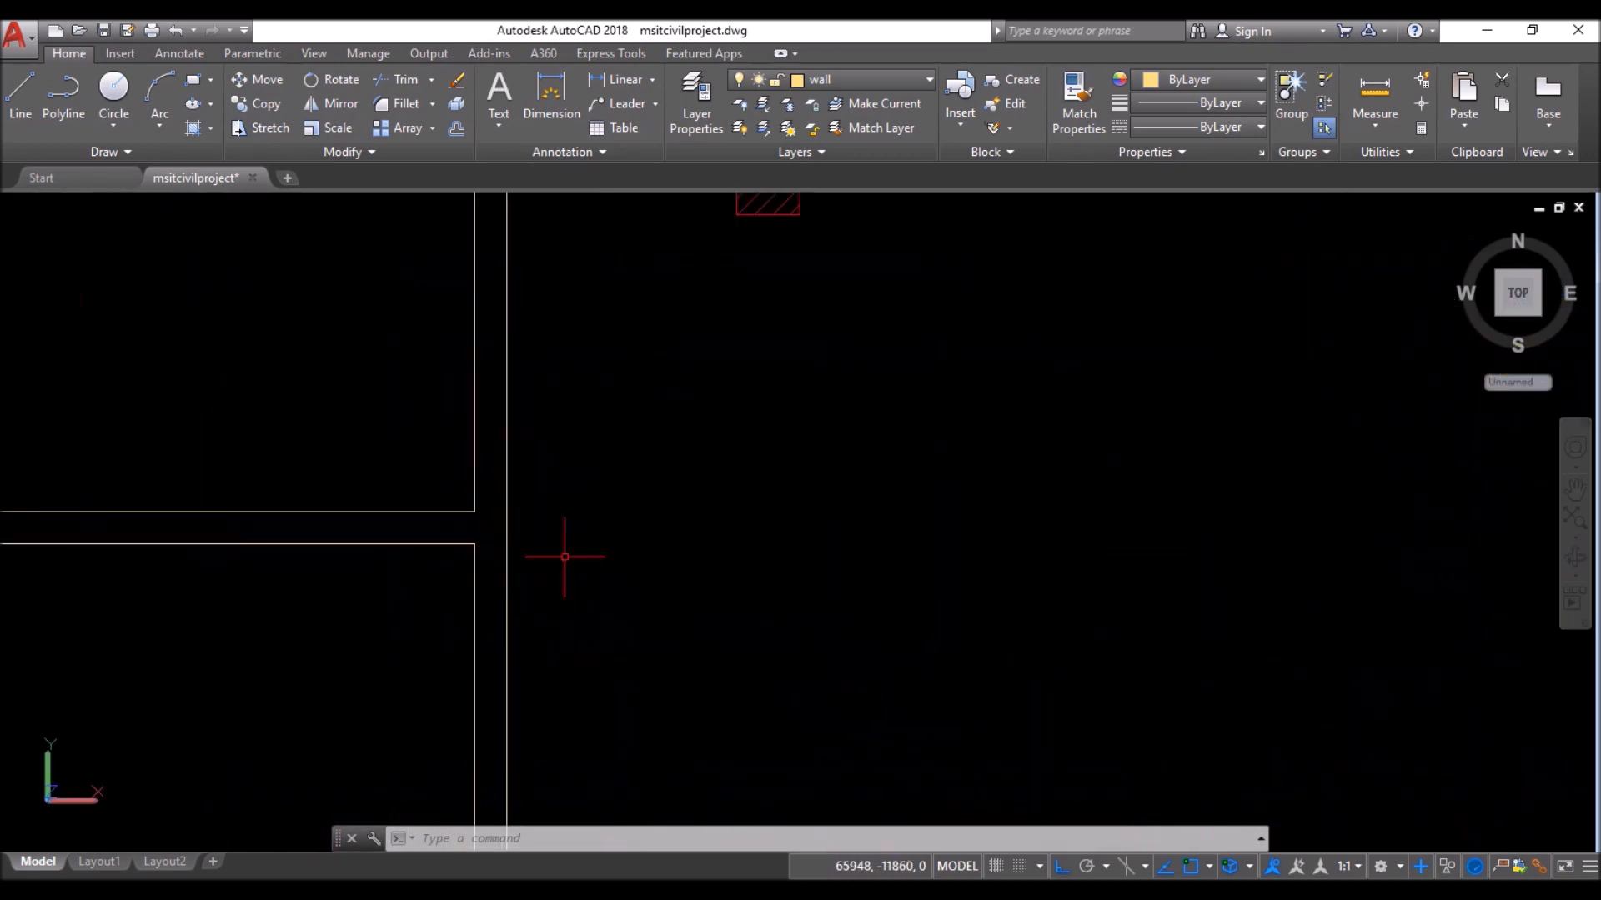
{"action": "key", "text": "Return"}
{"action": "left_click", "coordinate": [474, 511]}
{"action": "left_click", "coordinate": [504, 511]}
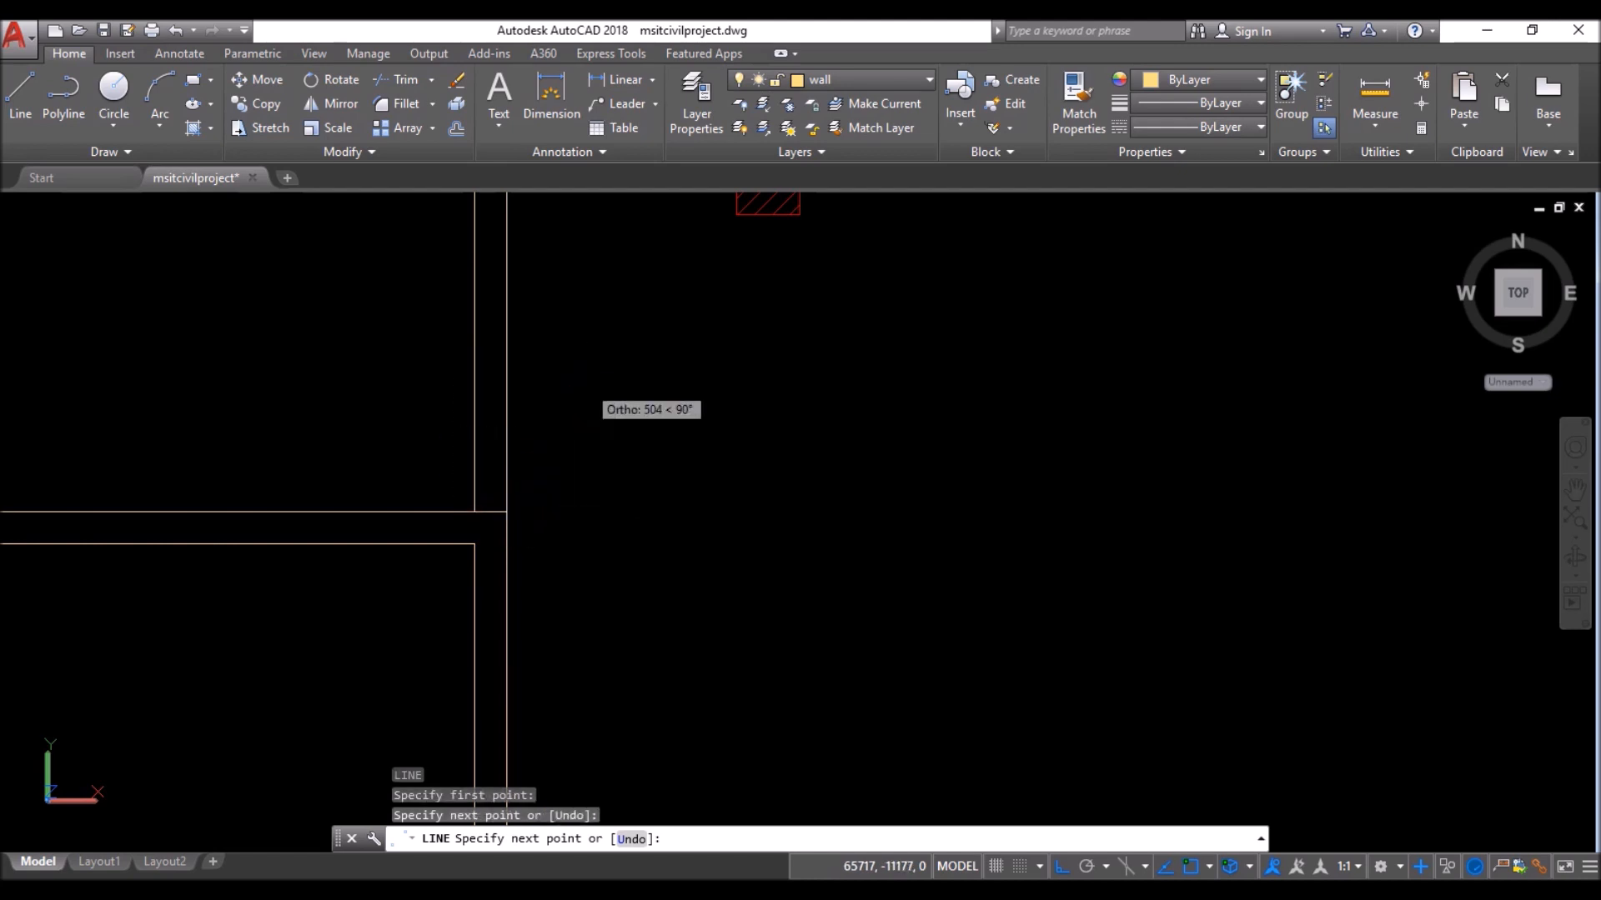
{"action": "key", "text": "Return"}
- Draw a line across the wall between the left lower toilet and the bedroom, along the outer wall's inner face
{"action": "scroll", "coordinate": [512, 426], "scroll_direction": "down", "scroll_amount": 3}
{"action": "scroll", "coordinate": [556, 375], "scroll_direction": "down", "scroll_amount": 3}
{"action": "scroll", "coordinate": [429, 543], "scroll_direction": "up", "scroll_amount": 6}
{"action": "key", "text": "Return"}
{"action": "left_click", "coordinate": [298, 428]}
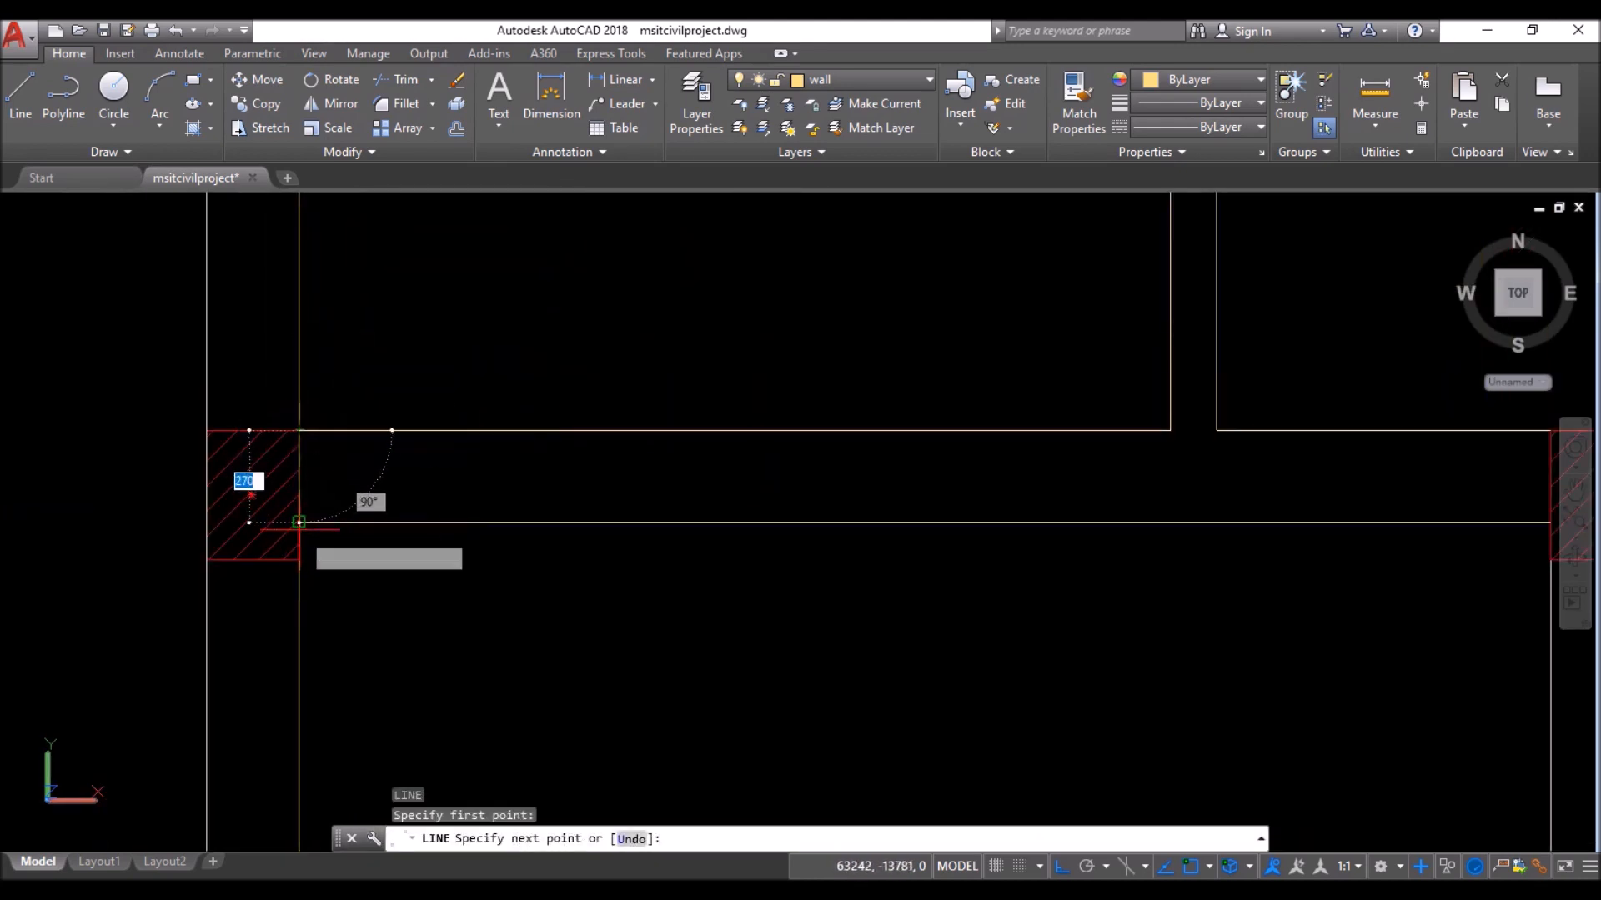
{"action": "key", "text": "Return"}
- Draw lines across the wall above the bedrooms along both side edges of the column between the two left bedrooms
{"action": "scroll", "coordinate": [317, 508], "scroll_direction": "down", "scroll_amount": 3}
{"action": "scroll", "coordinate": [572, 530], "scroll_direction": "up", "scroll_amount": 6}
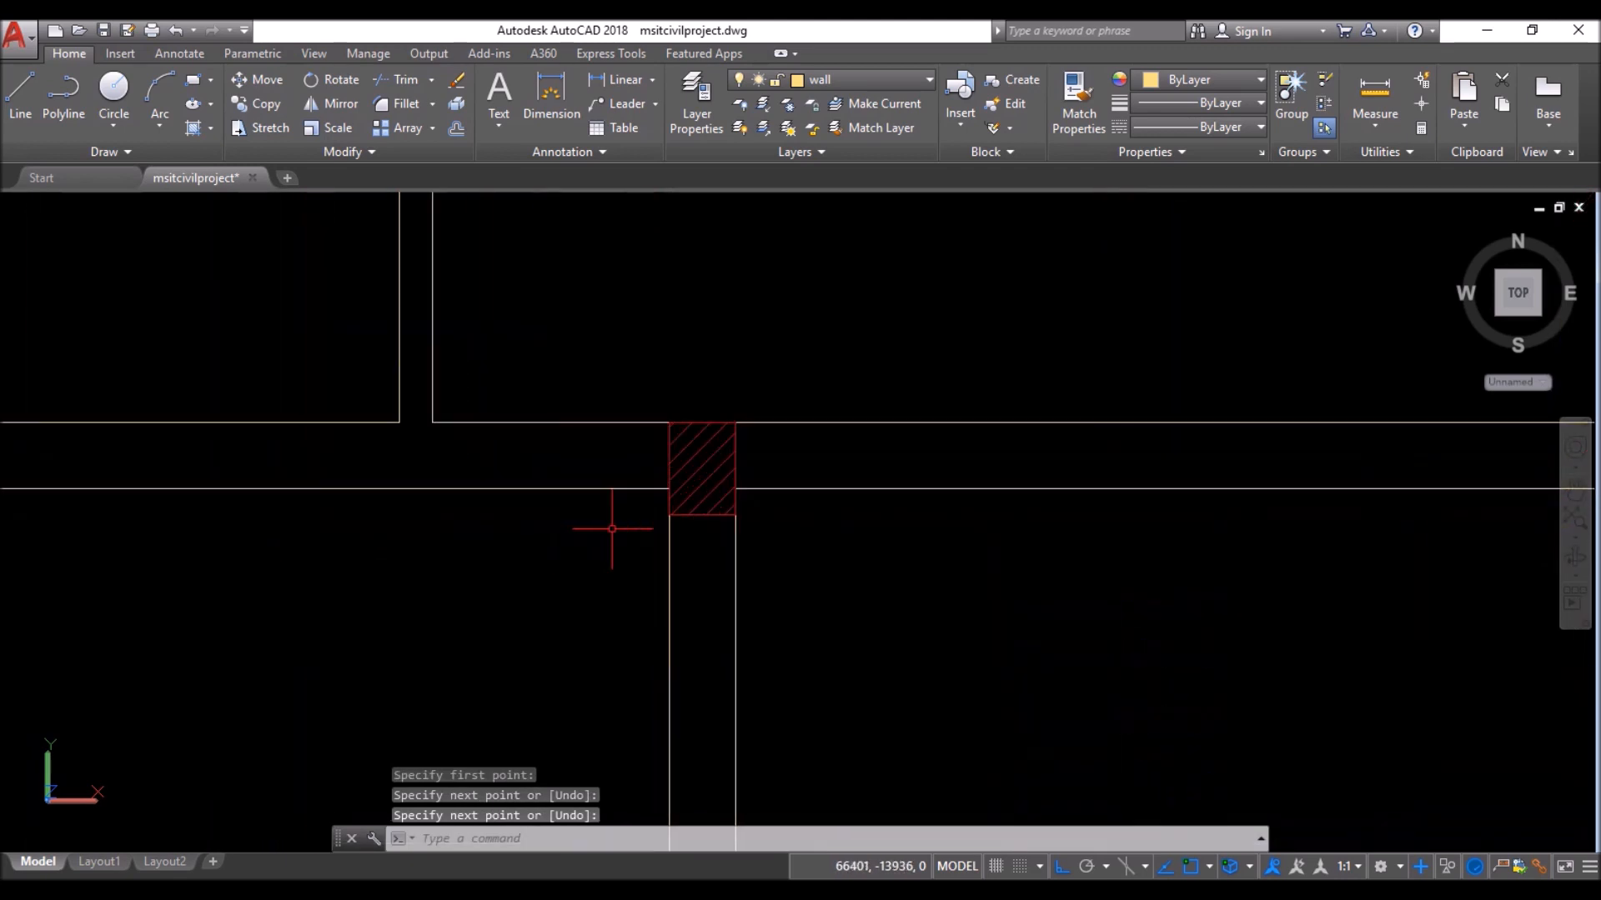
{"action": "key", "text": "Return"}
{"action": "left_click", "coordinate": [670, 234]}
{"action": "left_click", "coordinate": [669, 426]}
{"action": "key", "text": "Return"}
{"action": "key", "text": "Return"}
{"action": "left_click", "coordinate": [861, 235]}
{"action": "left_click", "coordinate": [861, 426]}
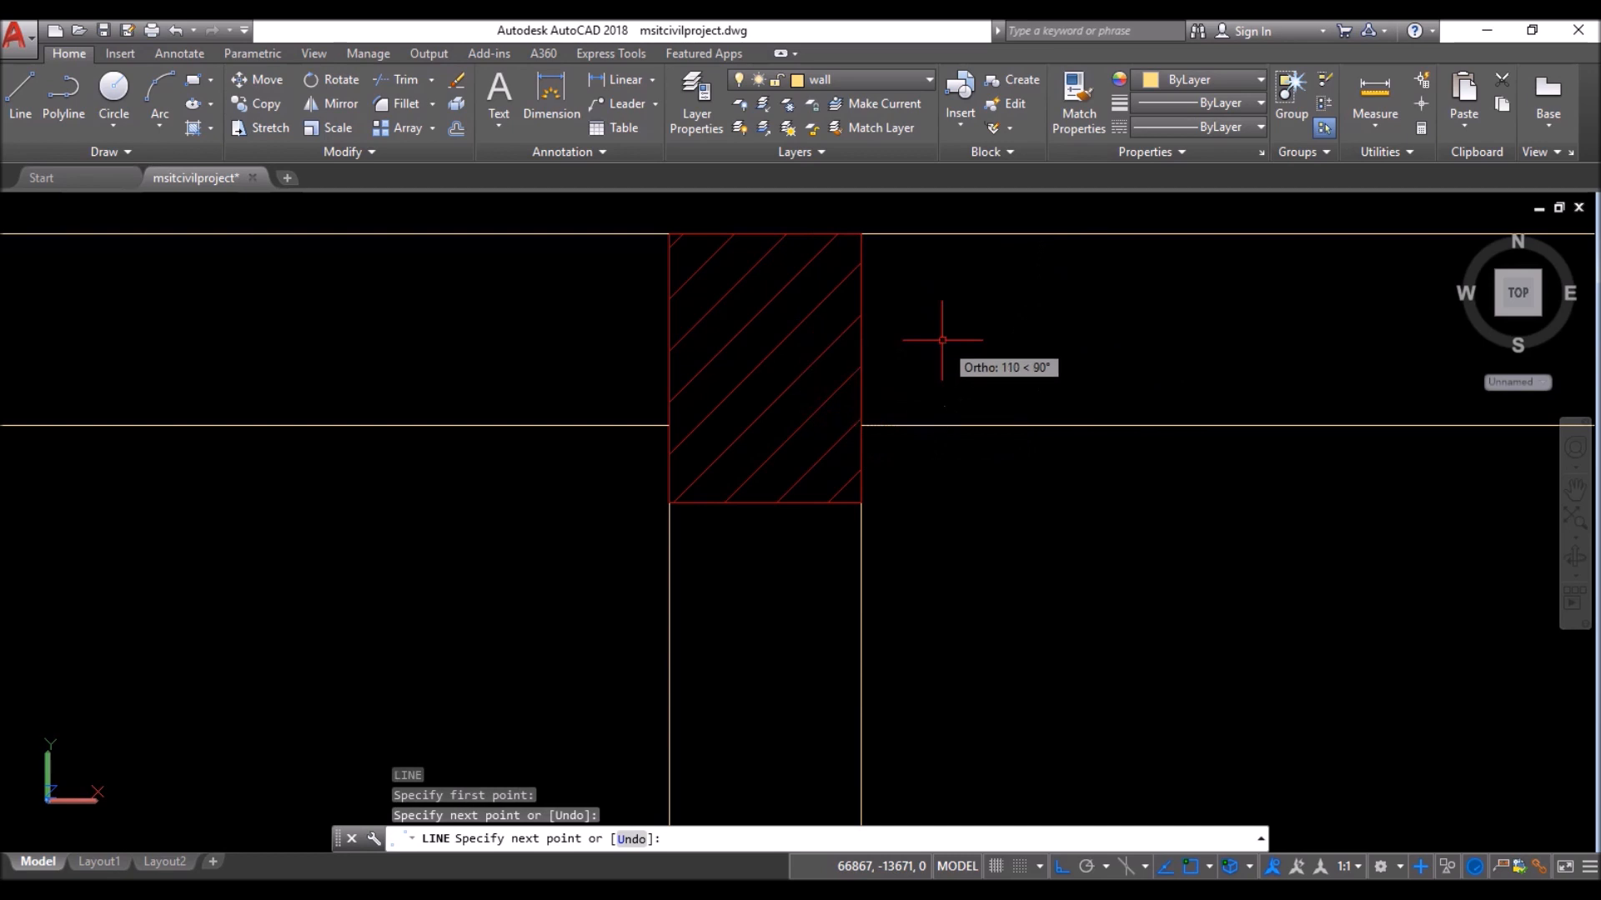
{"action": "key", "text": "Return"}
- Draw lines across the bedroom-verandah wall along both side edges of the column between the two left bedrooms
{"action": "scroll", "coordinate": [683, 291], "scroll_direction": "down", "scroll_amount": 5}
{"action": "scroll", "coordinate": [555, 344], "scroll_direction": "up", "scroll_amount": 5}
{"action": "key", "text": "Return"}
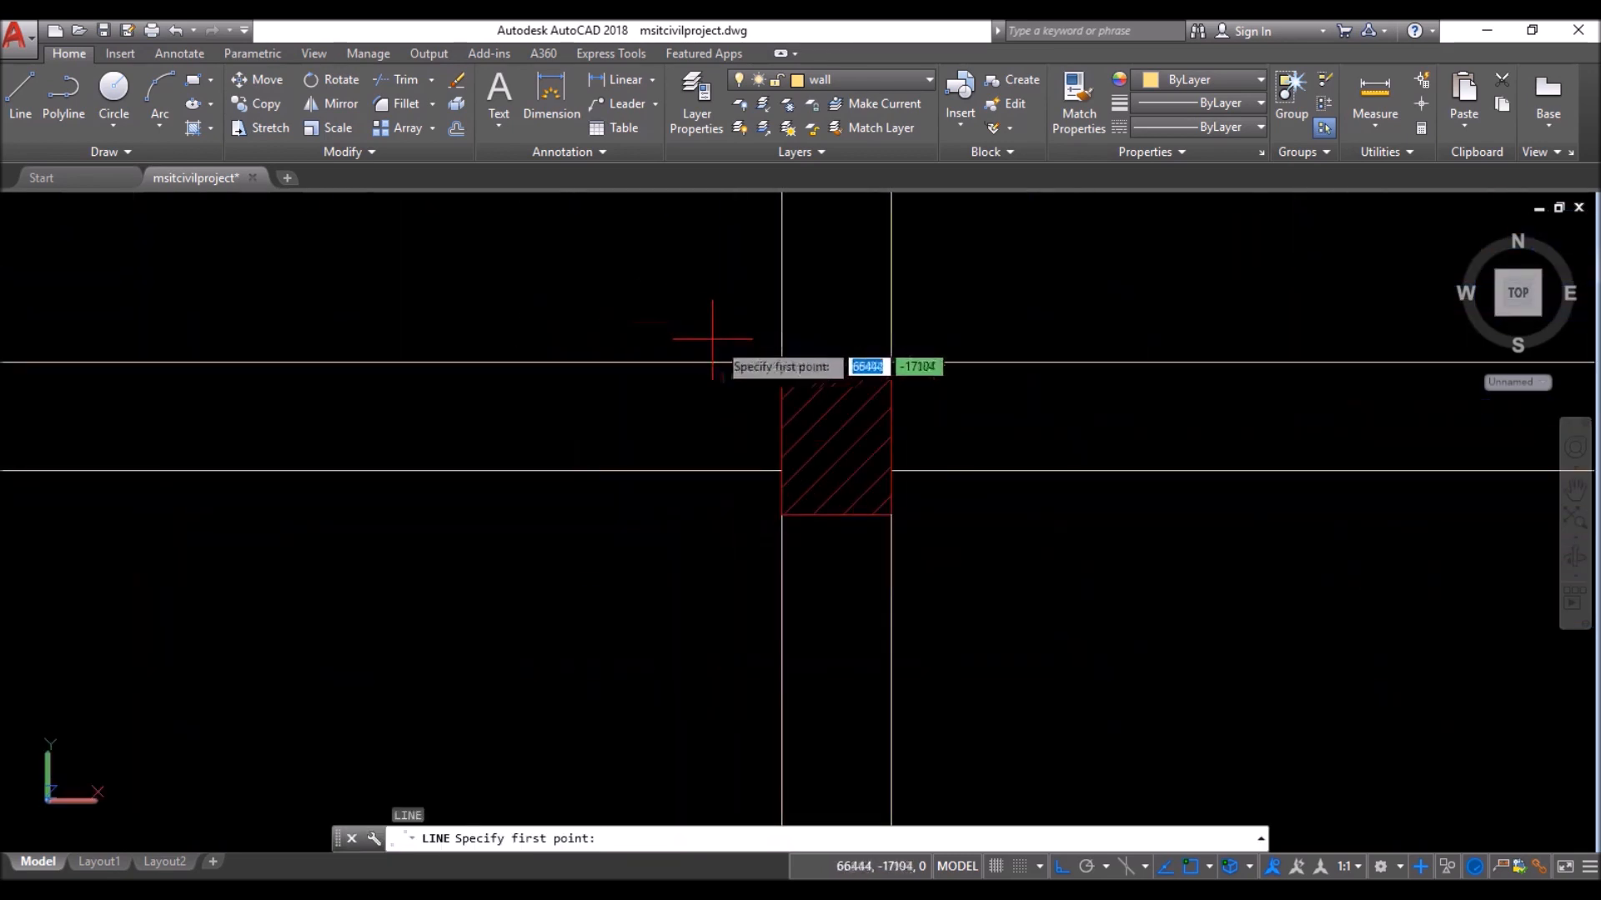
{"action": "left_click", "coordinate": [781, 362]}
{"action": "left_click", "coordinate": [781, 470]}
{"action": "key", "text": "Return"}
{"action": "key", "text": "Return"}
{"action": "scroll", "coordinate": [933, 373], "scroll_direction": "up", "scroll_amount": 5}
{"action": "left_click", "coordinate": [827, 346]}
{"action": "left_click", "coordinate": [808, 654]}
{"action": "key", "text": "Return"}
- Draw a line across the wall above the staircase along the right edge of the stair bay's upper left column
{"action": "scroll", "coordinate": [525, 643], "scroll_direction": "down", "scroll_amount": 5}
{"action": "scroll", "coordinate": [800, 500], "scroll_direction": "down", "scroll_amount": 3}
{"action": "scroll", "coordinate": [739, 418], "scroll_direction": "up", "scroll_amount": 6}
{"action": "key", "text": "Return"}
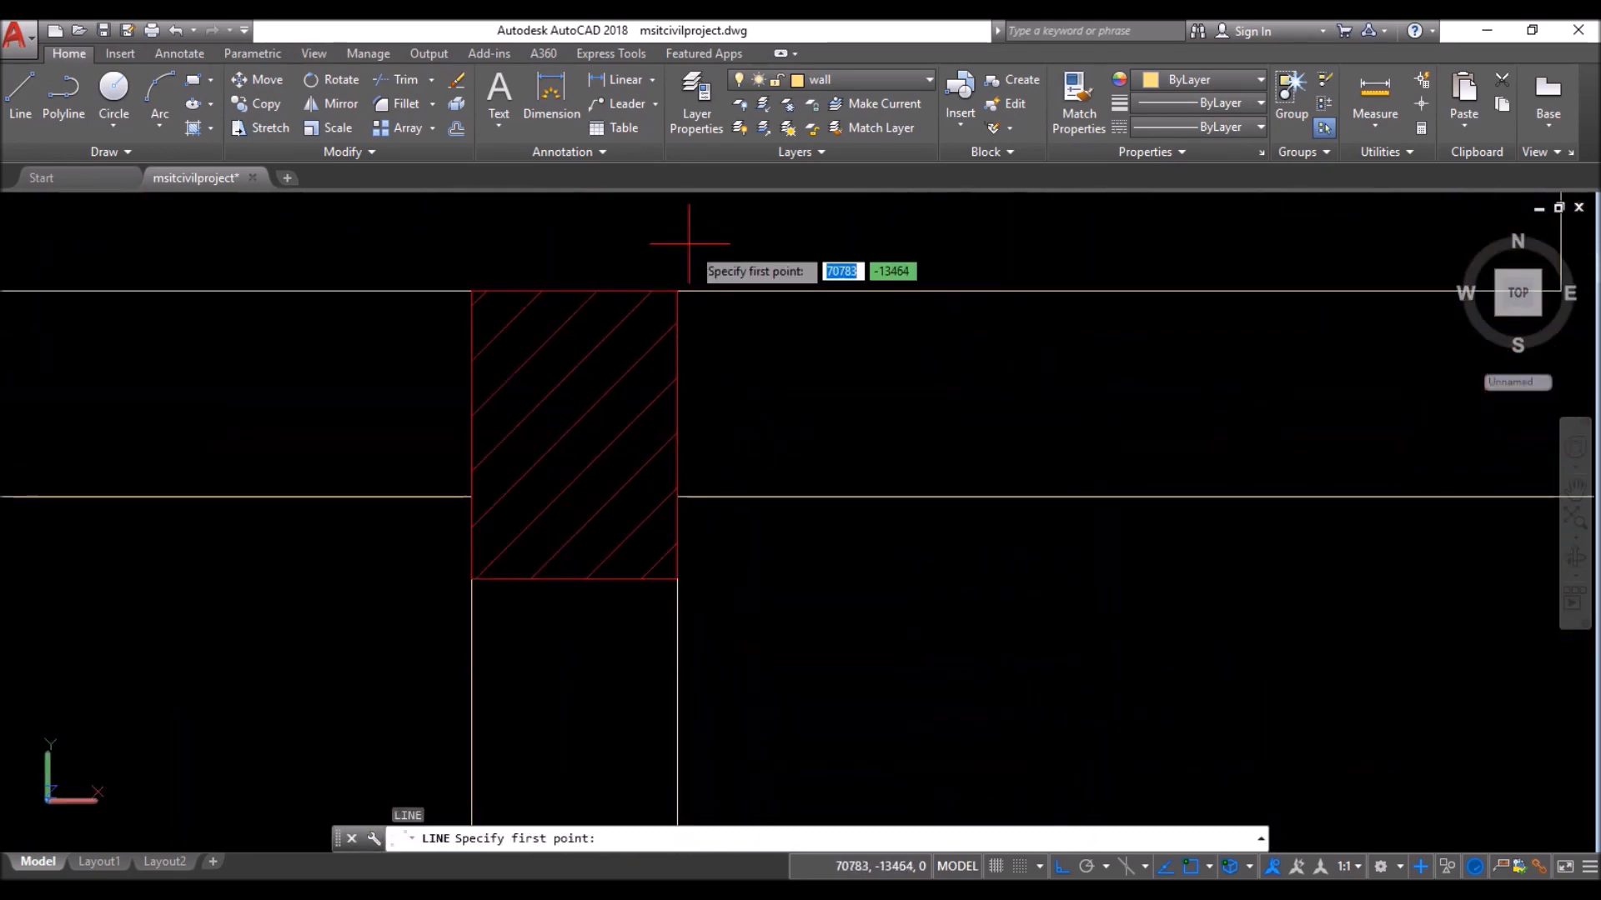
{"action": "left_click", "coordinate": [676, 290]}
{"action": "left_click", "coordinate": [675, 497]}
{"action": "key", "text": "Return"}
{"action": "scroll", "coordinate": [814, 447], "scroll_direction": "down", "scroll_amount": 5}
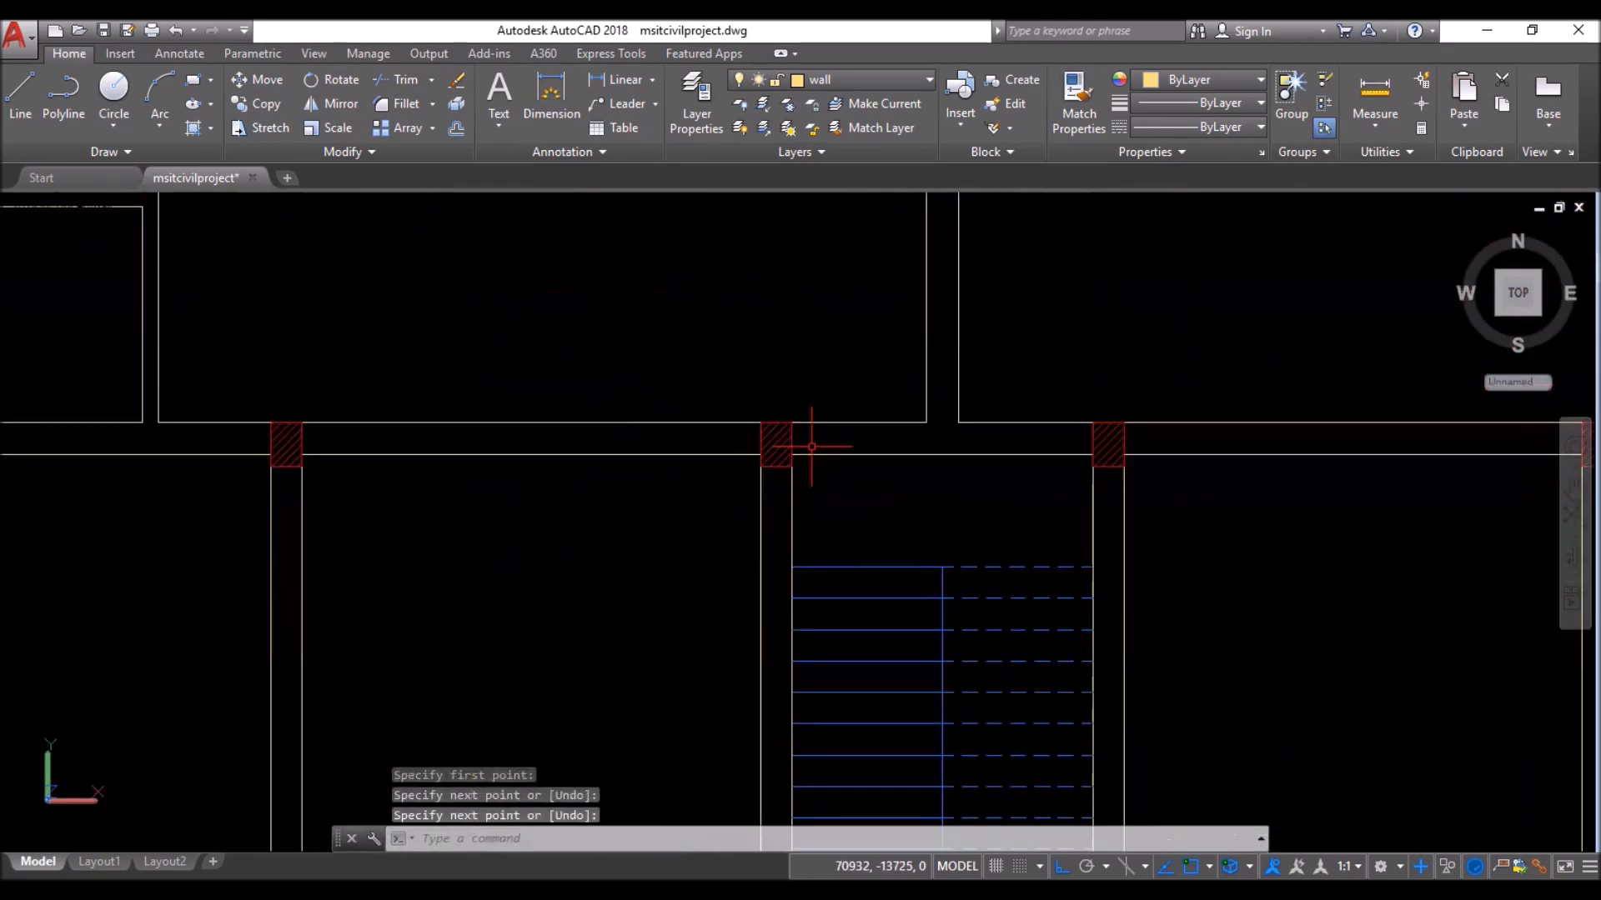
- Turn off the column and column hatch layers
{"action": "left_click", "coordinate": [867, 80]}
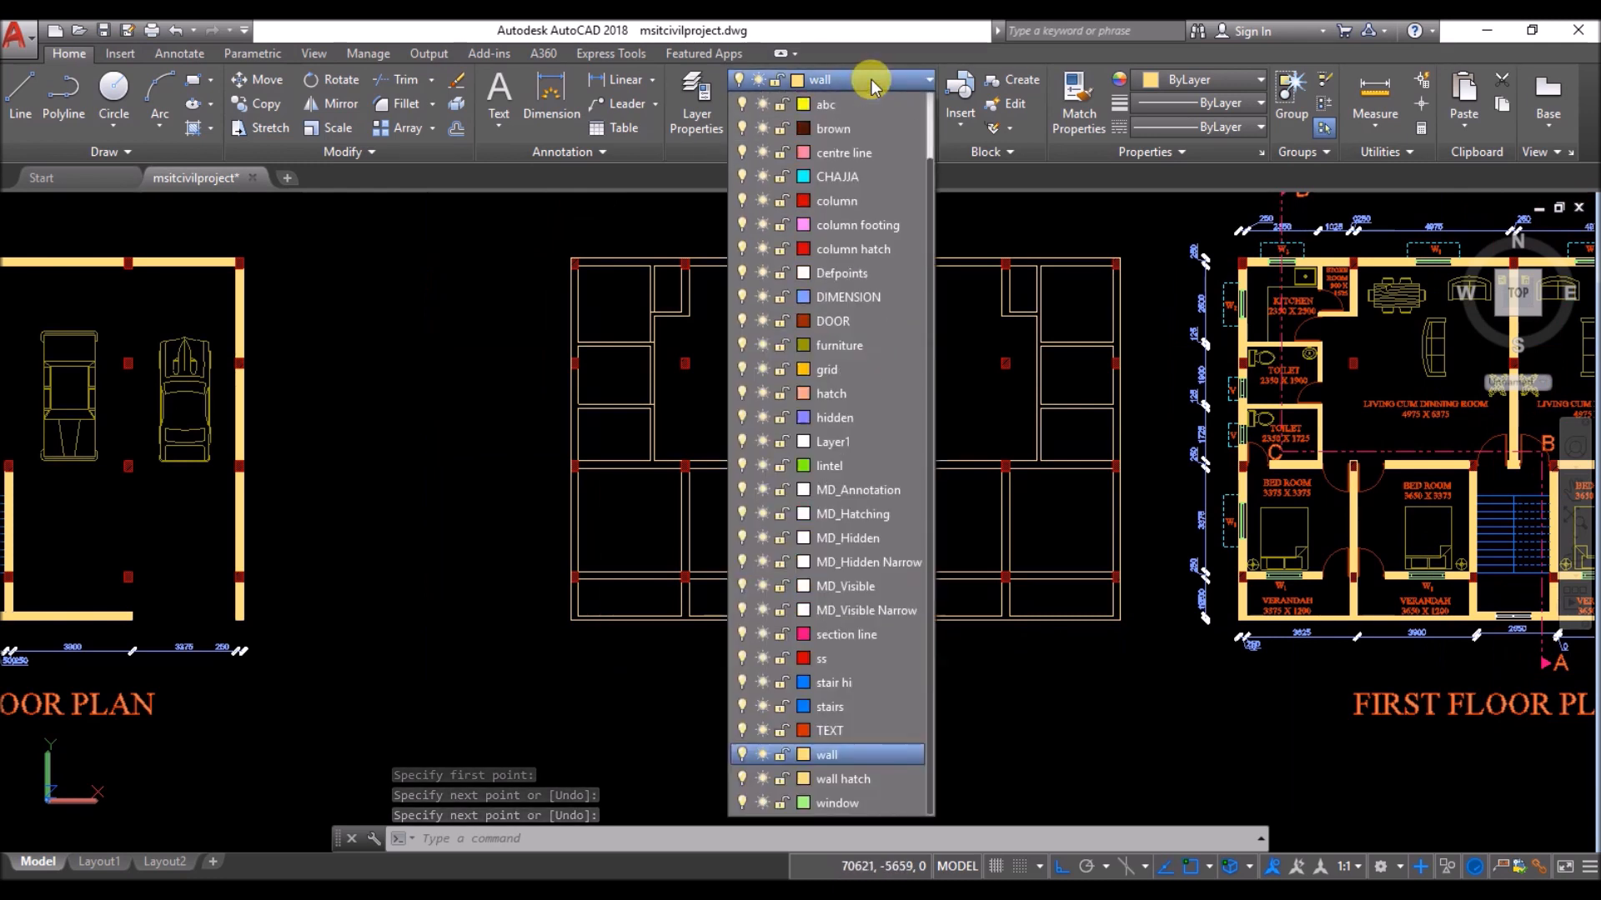
{"action": "left_click", "coordinate": [742, 201]}
{"action": "left_click", "coordinate": [743, 248]}
{"action": "left_click", "coordinate": [697, 176]}
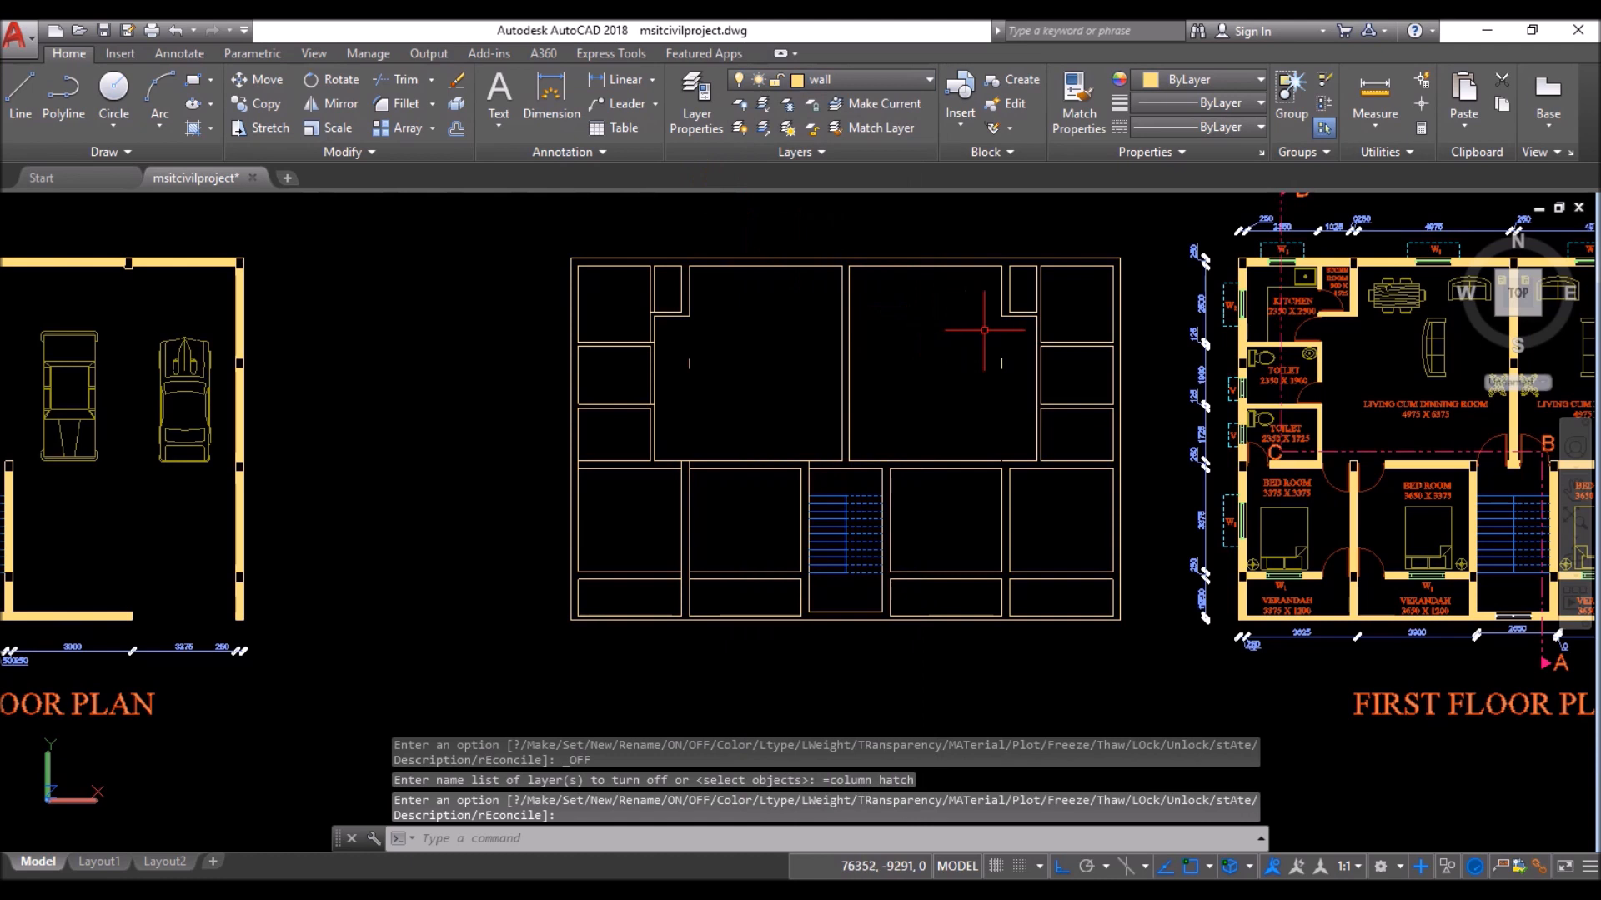
- Erase the two stray short wall lines inside the left and right living rooms
{"action": "left_click", "coordinate": [1009, 374]}
{"action": "left_click", "coordinate": [725, 351]}
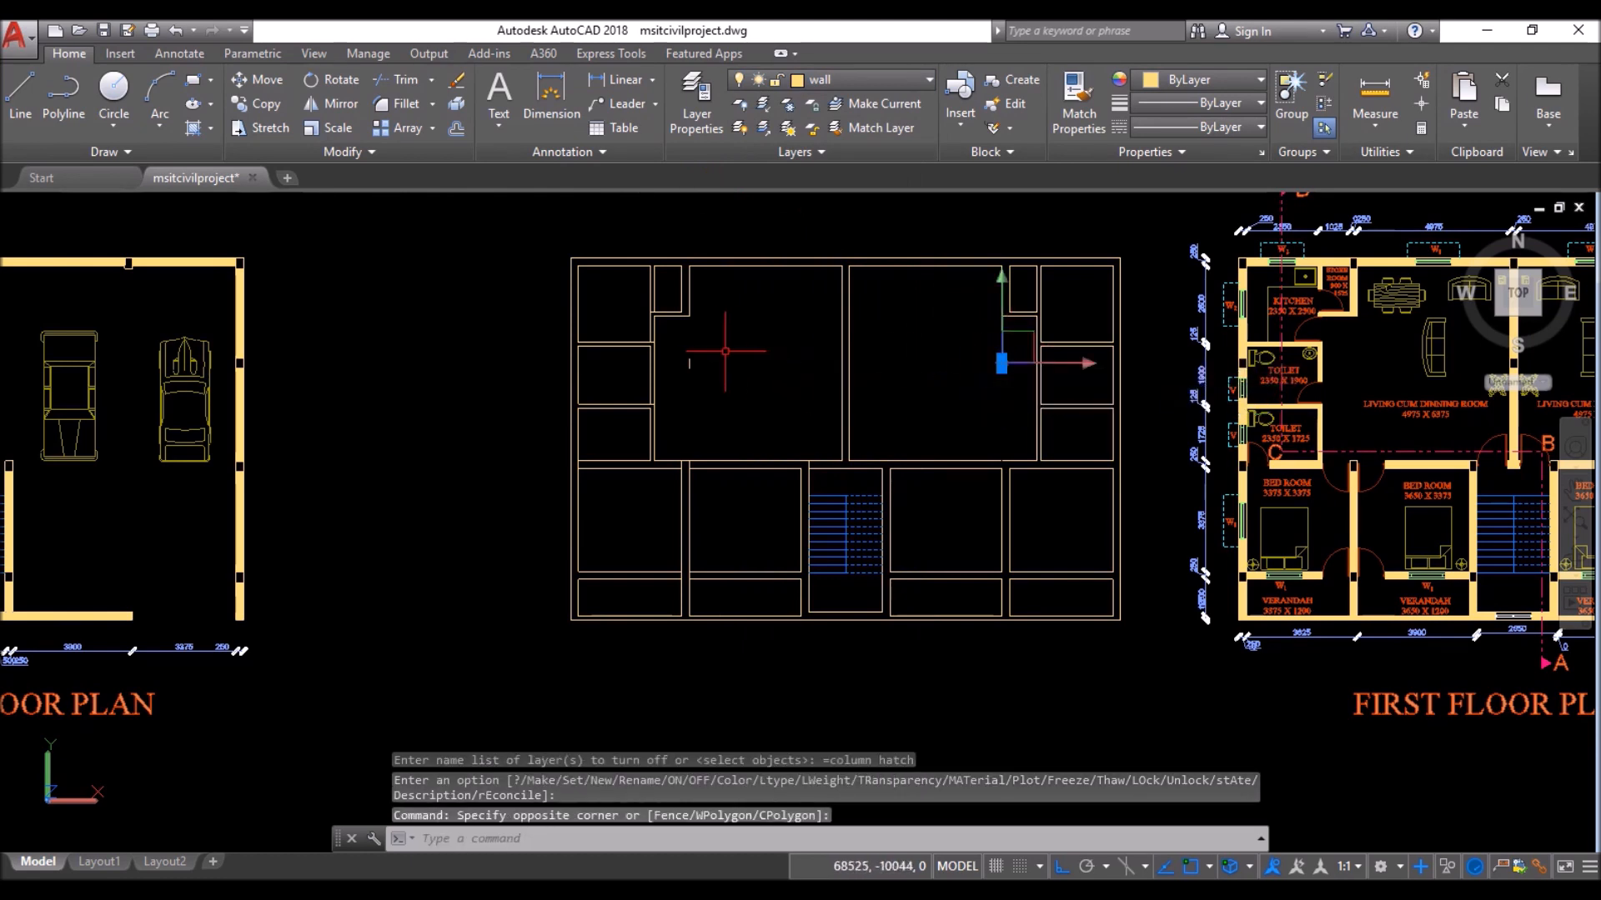
{"action": "left_click", "coordinate": [674, 388]}
{"action": "key", "text": "Delete"}
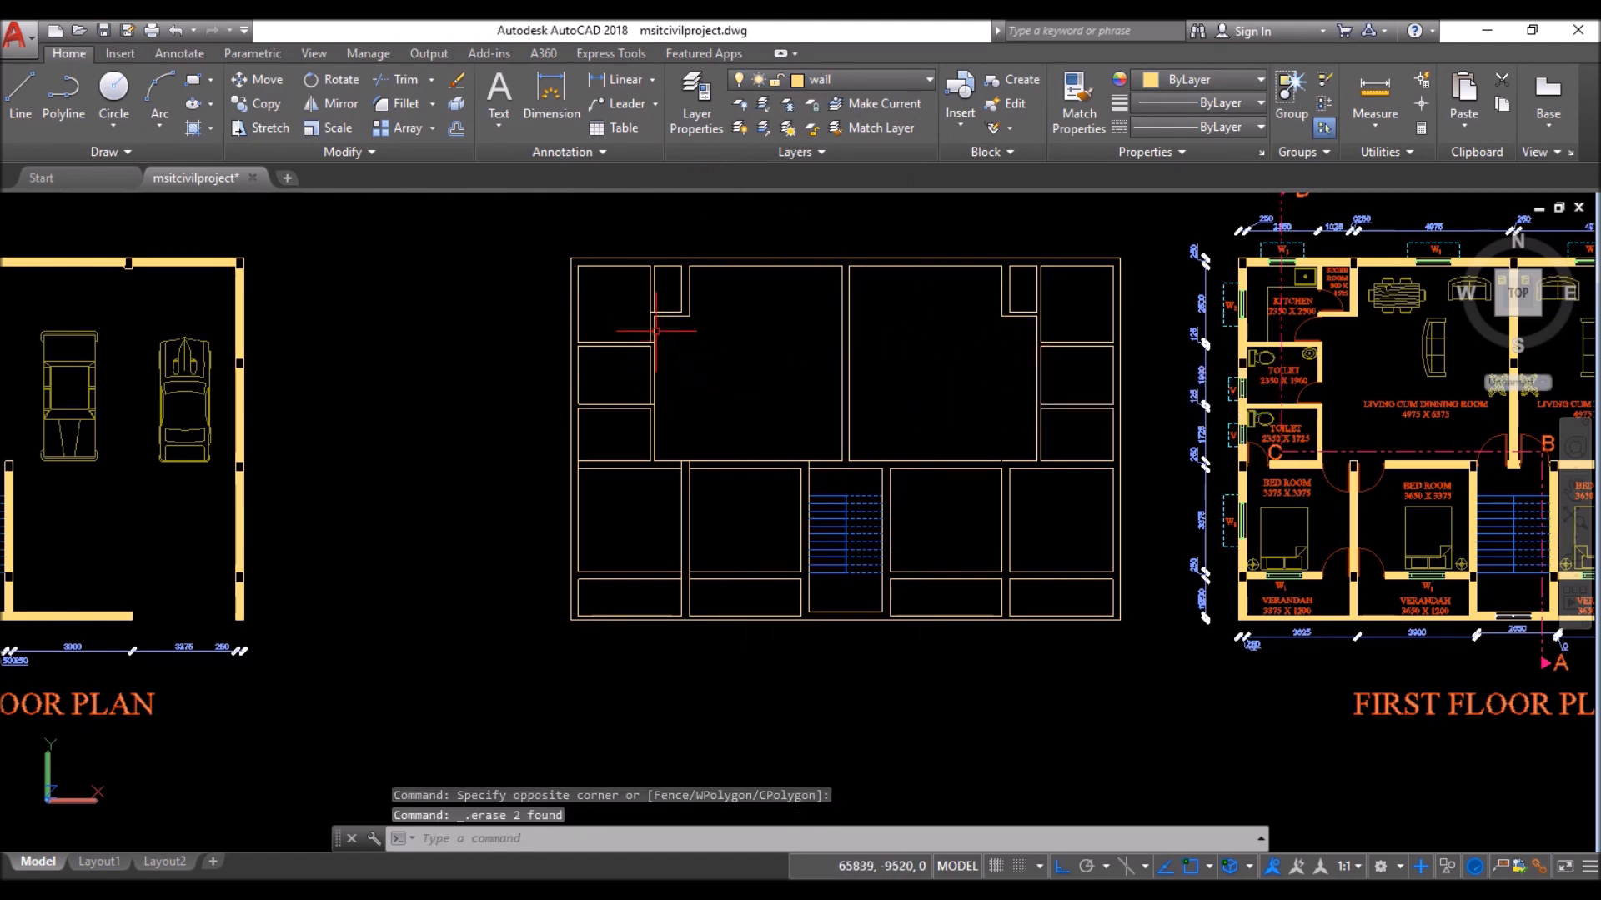
- Check the door widths in the Window & Door Schedule and offset the two bedroom-verandah wall division lines outward from the partition by 900
{"action": "scroll", "coordinate": [659, 339], "scroll_direction": "up", "scroll_amount": 3}
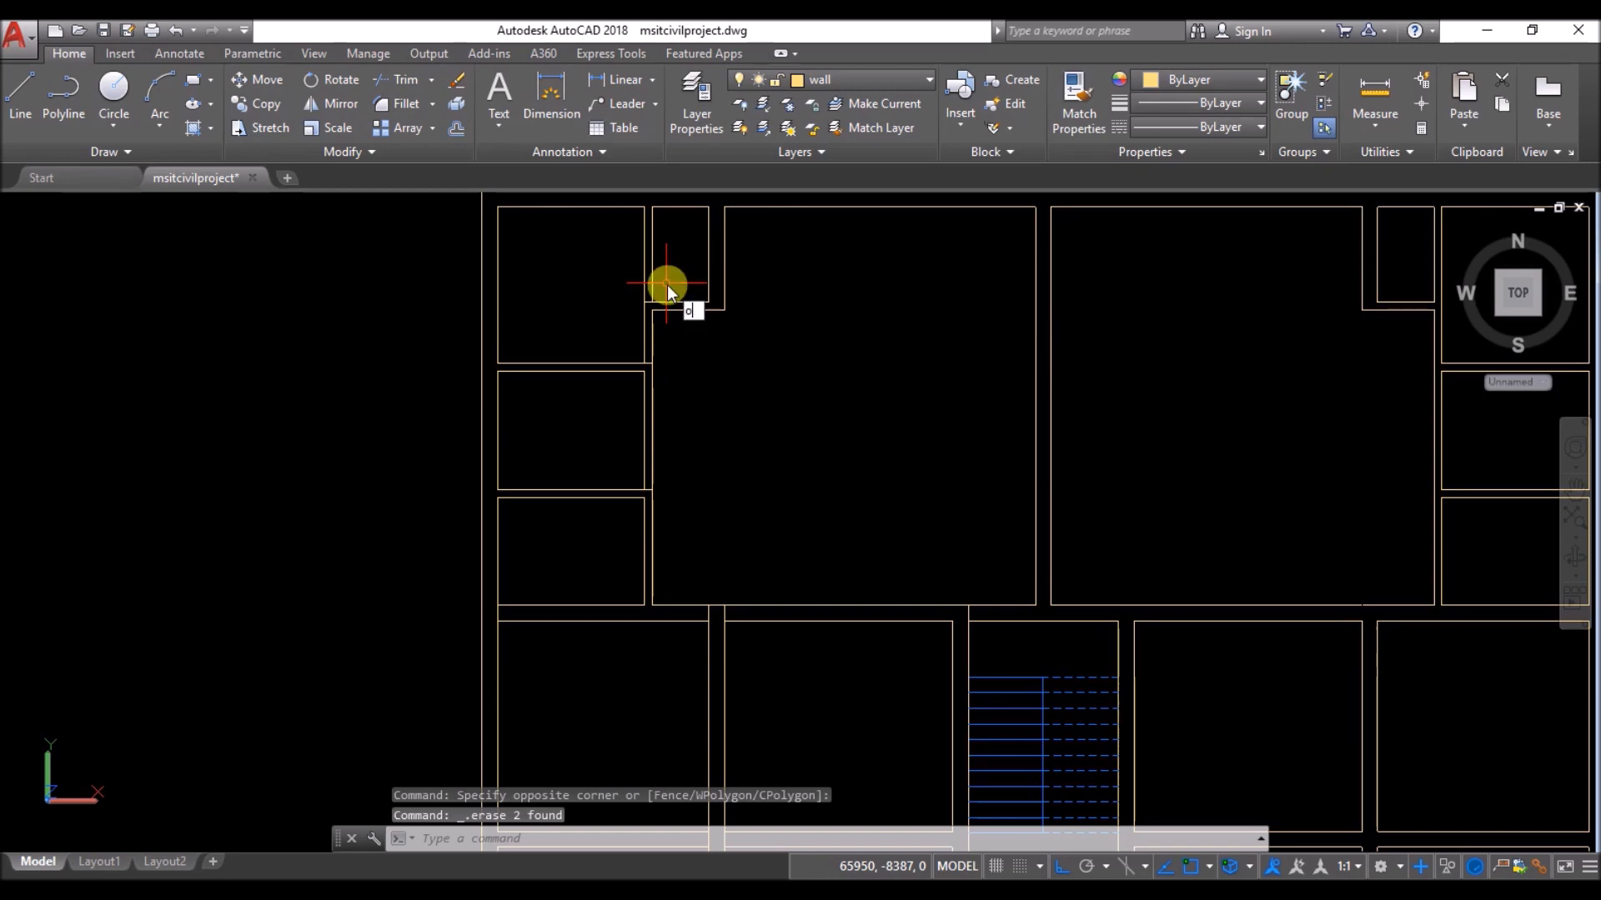
{"action": "type", "text": "o"}
{"action": "key", "text": "Return"}
{"action": "scroll", "coordinate": [340, 475], "scroll_direction": "down", "scroll_amount": 6}
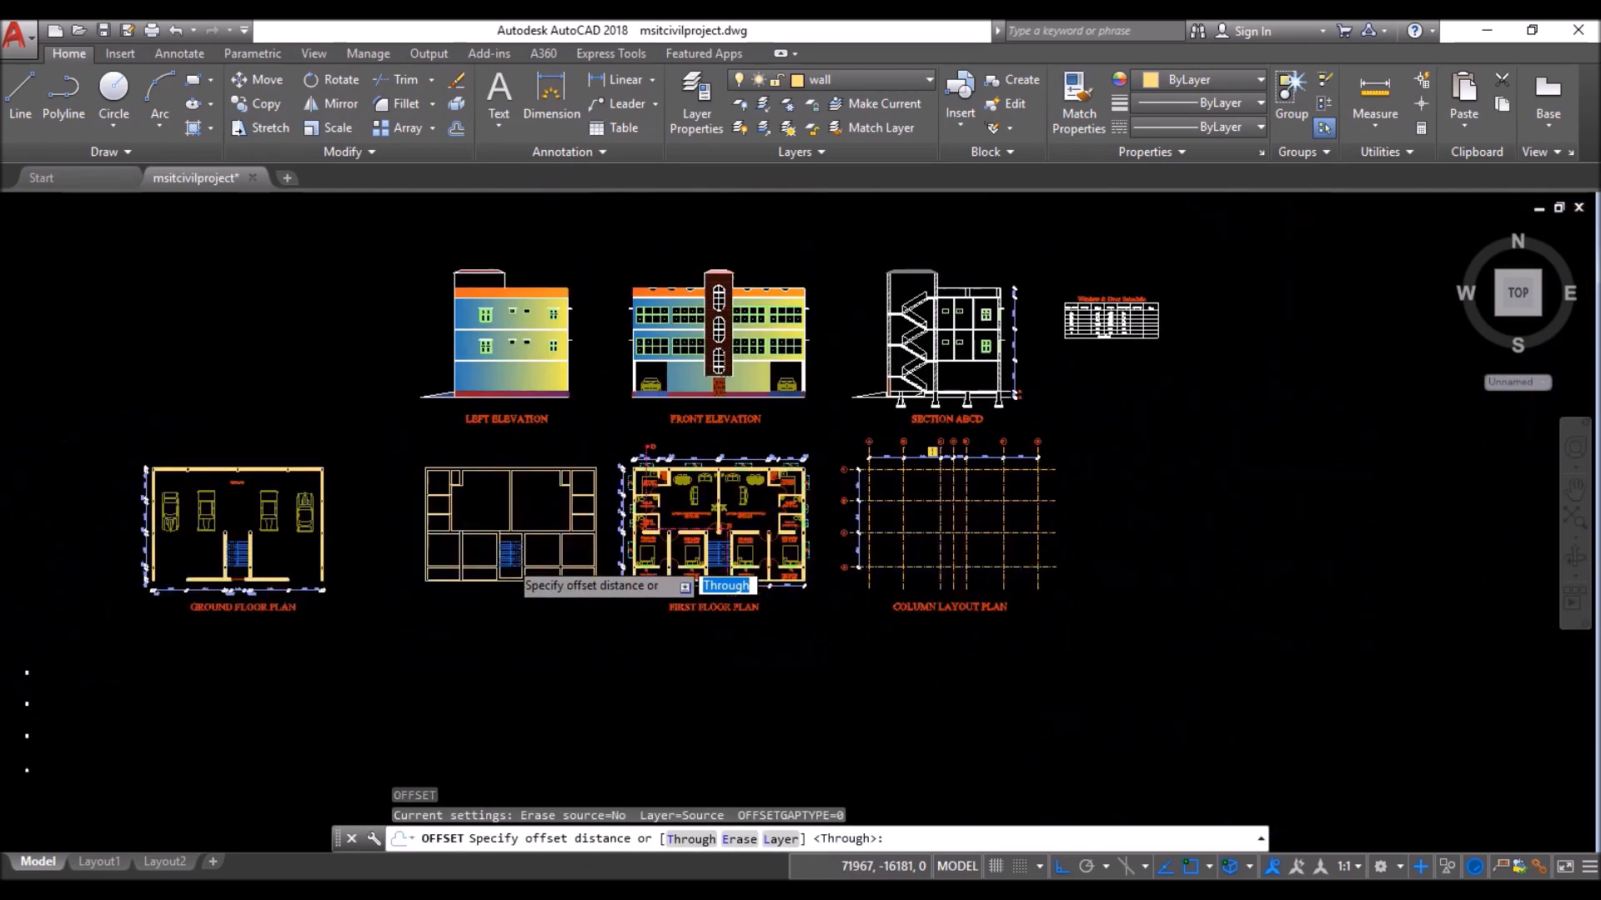
{"action": "scroll", "coordinate": [934, 391], "scroll_direction": "up", "scroll_amount": 7}
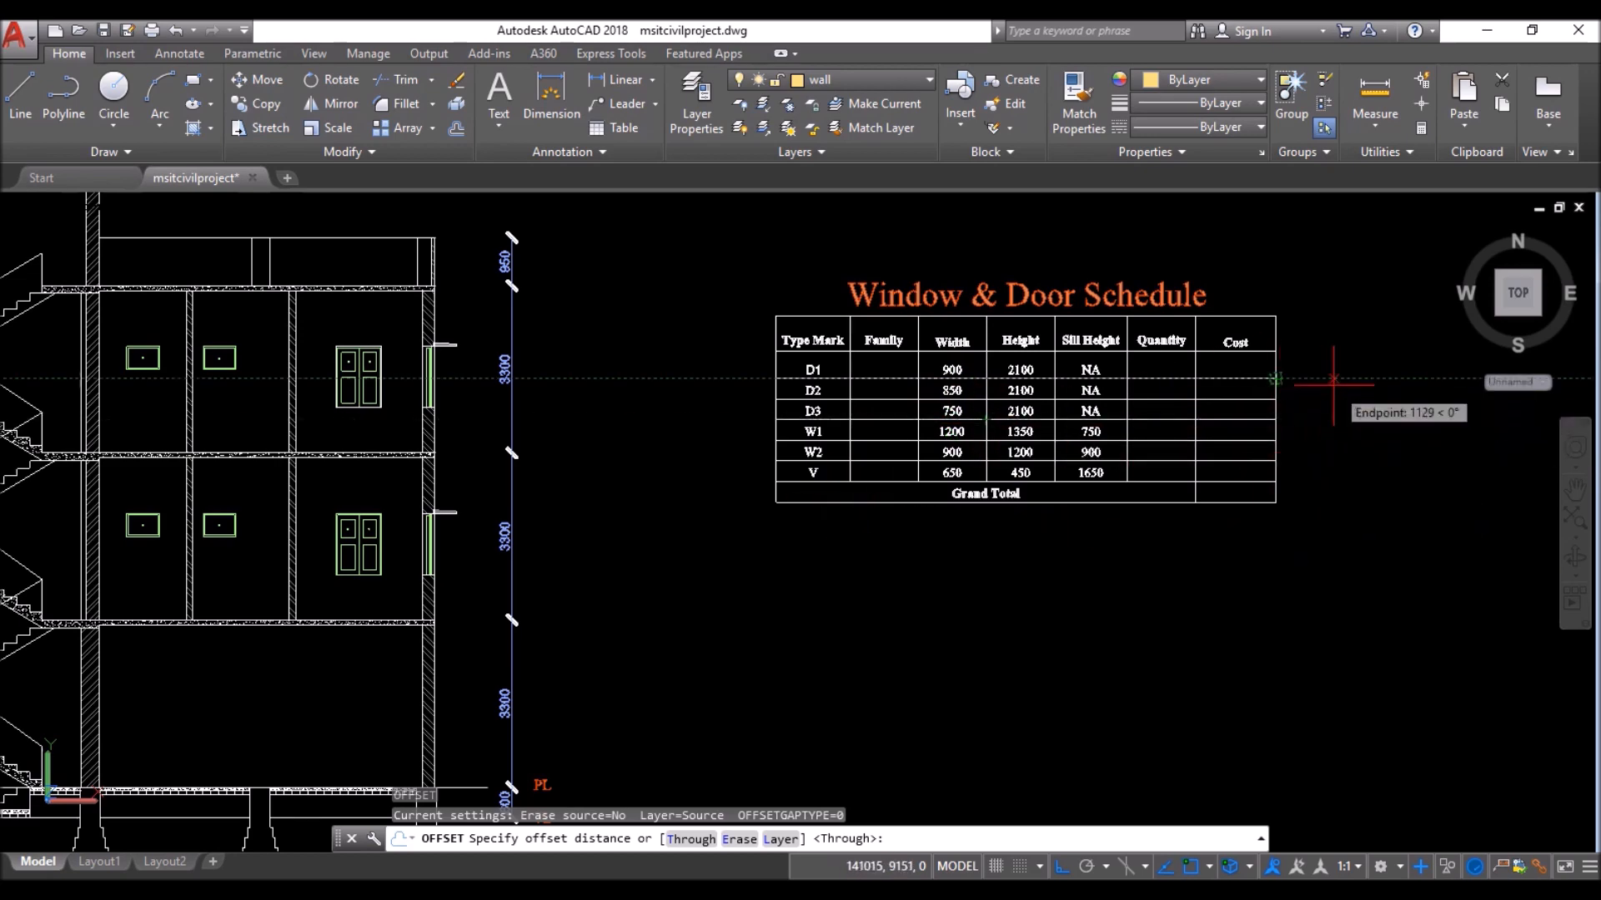
{"action": "scroll", "coordinate": [1358, 429], "scroll_direction": "down", "scroll_amount": 6}
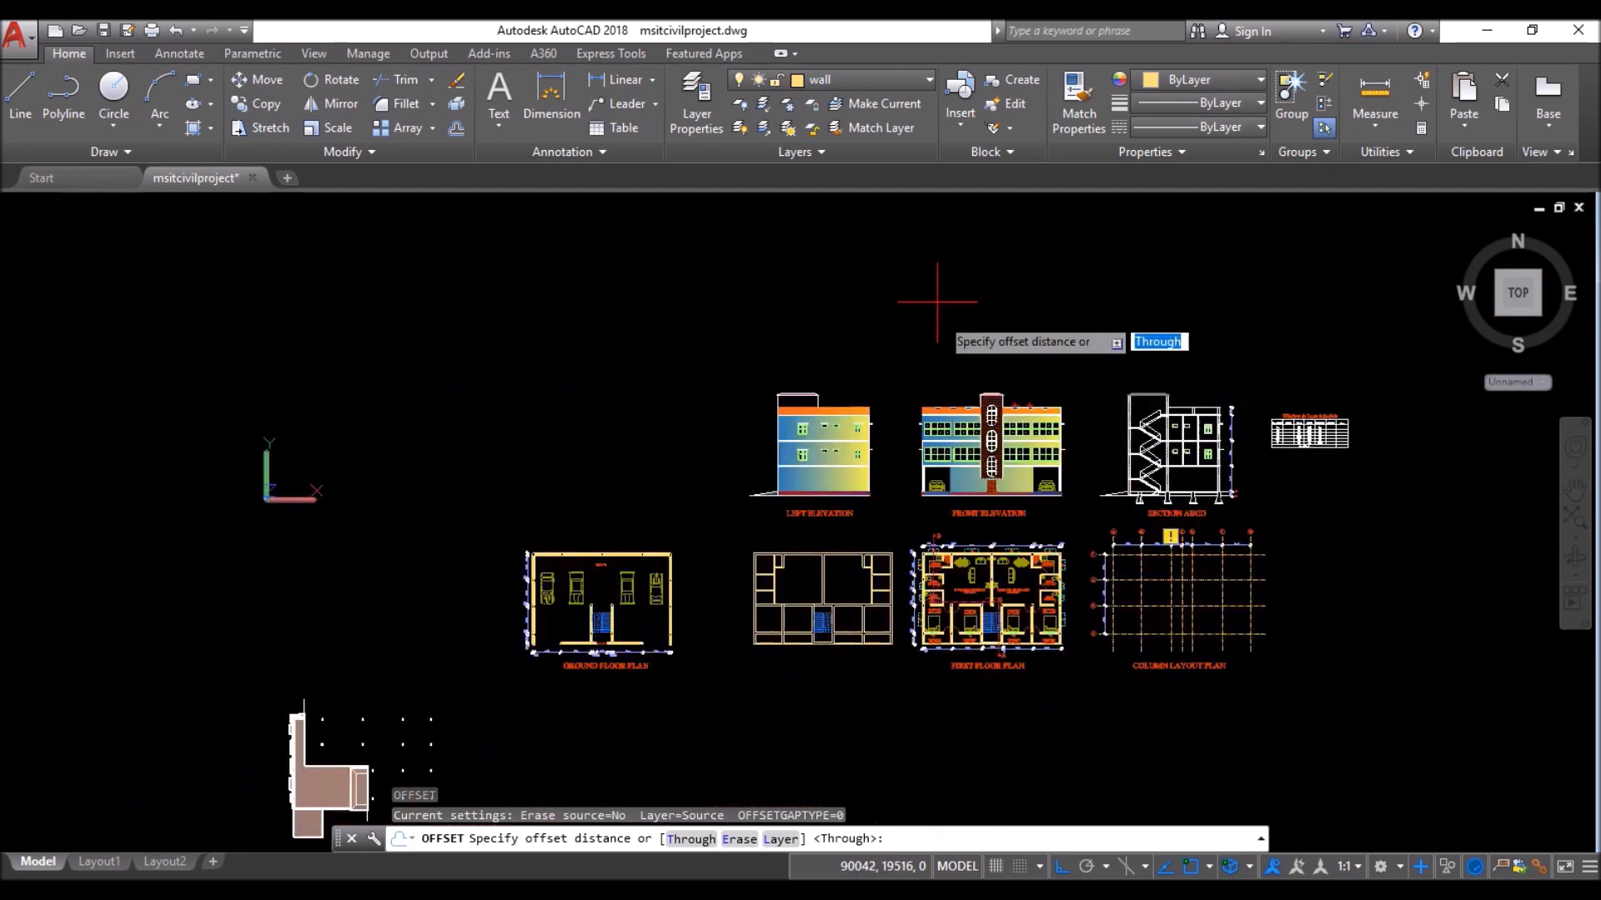
{"action": "scroll", "coordinate": [814, 609], "scroll_direction": "up", "scroll_amount": 6}
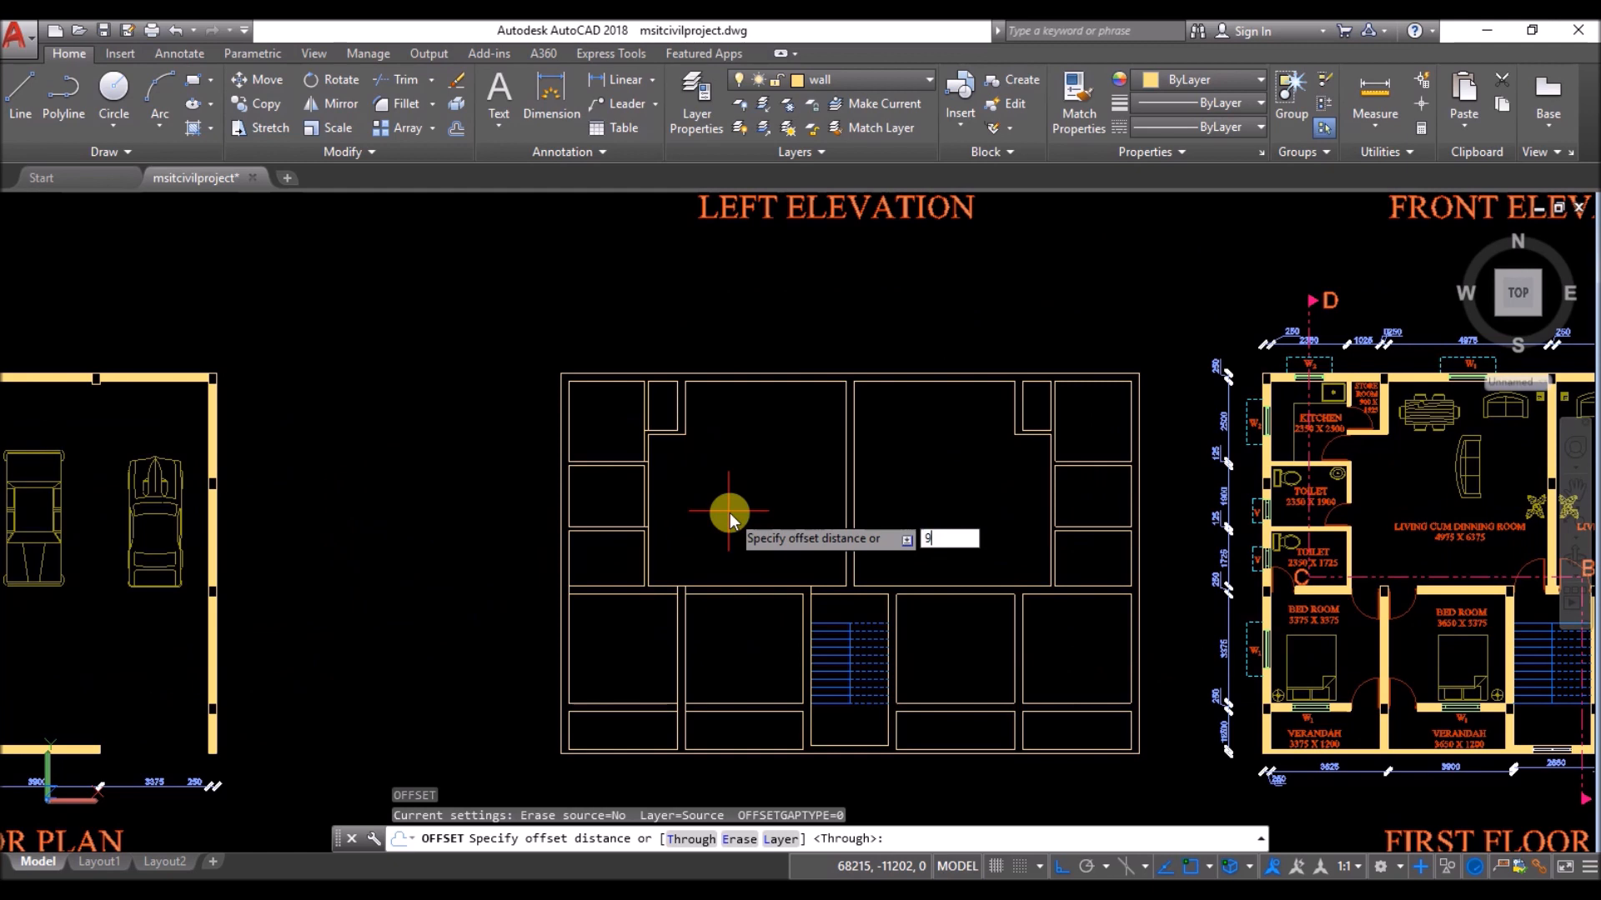
{"action": "key", "text": "Return"}
{"action": "scroll", "coordinate": [665, 662], "scroll_direction": "up", "scroll_amount": 6}
{"action": "left_click", "coordinate": [667, 658]}
{"action": "left_click", "coordinate": [493, 689]}
{"action": "left_click", "coordinate": [700, 658]}
{"action": "left_click", "coordinate": [917, 659]}
{"action": "scroll", "coordinate": [808, 692], "scroll_direction": "down", "scroll_amount": 2}
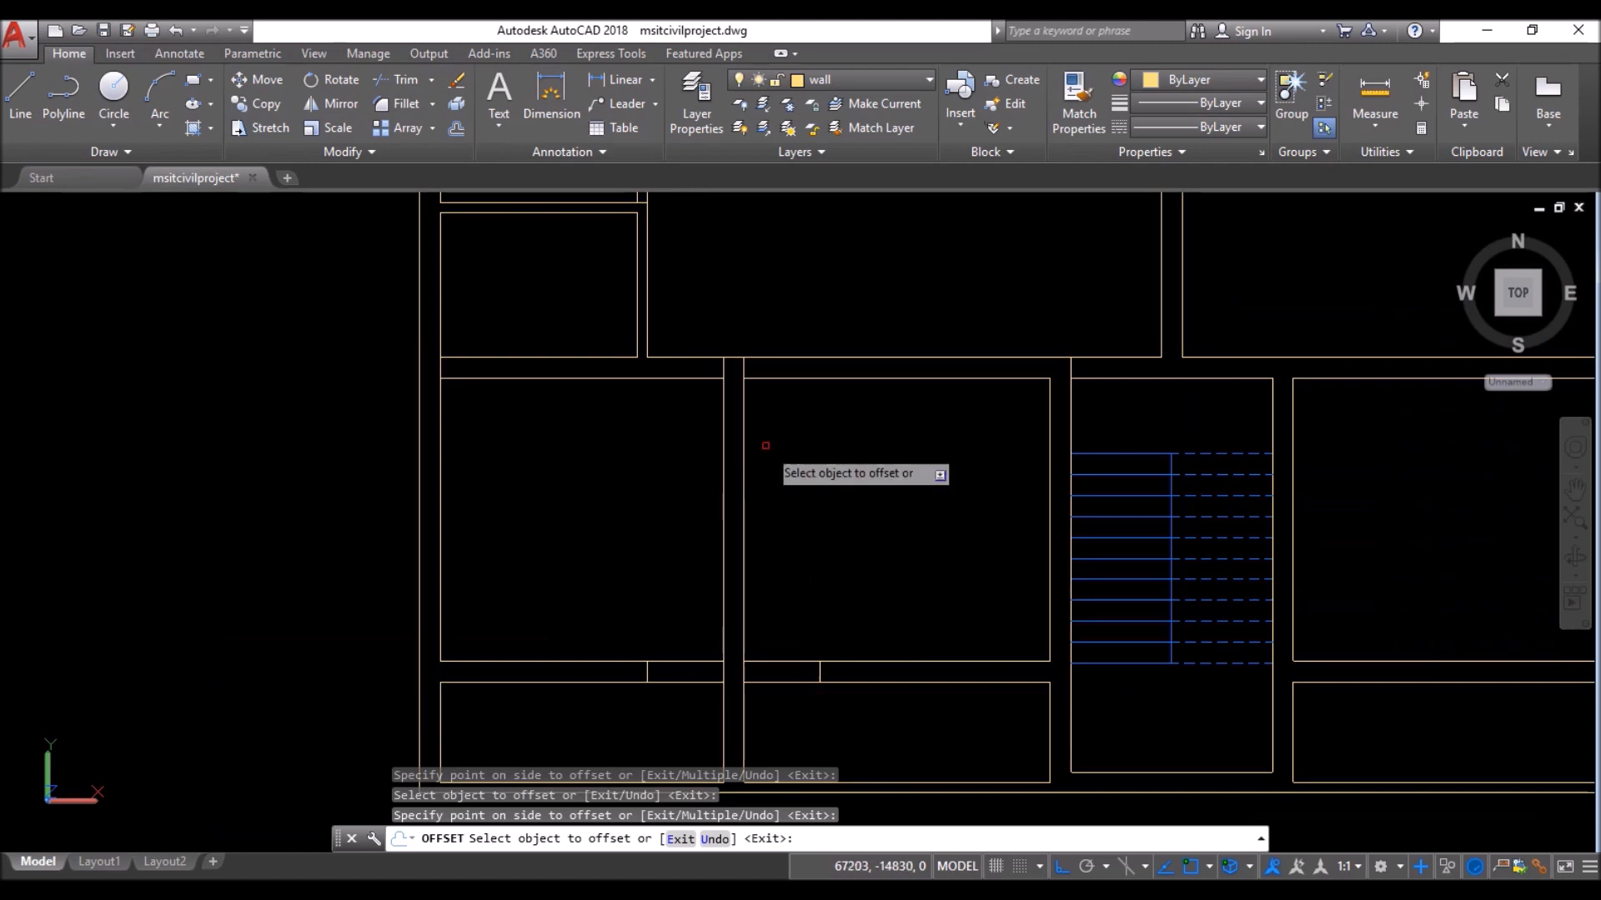
- Offset the division lines in the wall above the bedrooms by 900, away from the bedroom partition and rightward at the stair bay
{"action": "left_click", "coordinate": [722, 368]}
{"action": "left_click", "coordinate": [607, 439]}
{"action": "left_click", "coordinate": [744, 370]}
{"action": "left_click", "coordinate": [917, 371]}
{"action": "left_click", "coordinate": [1072, 368]}
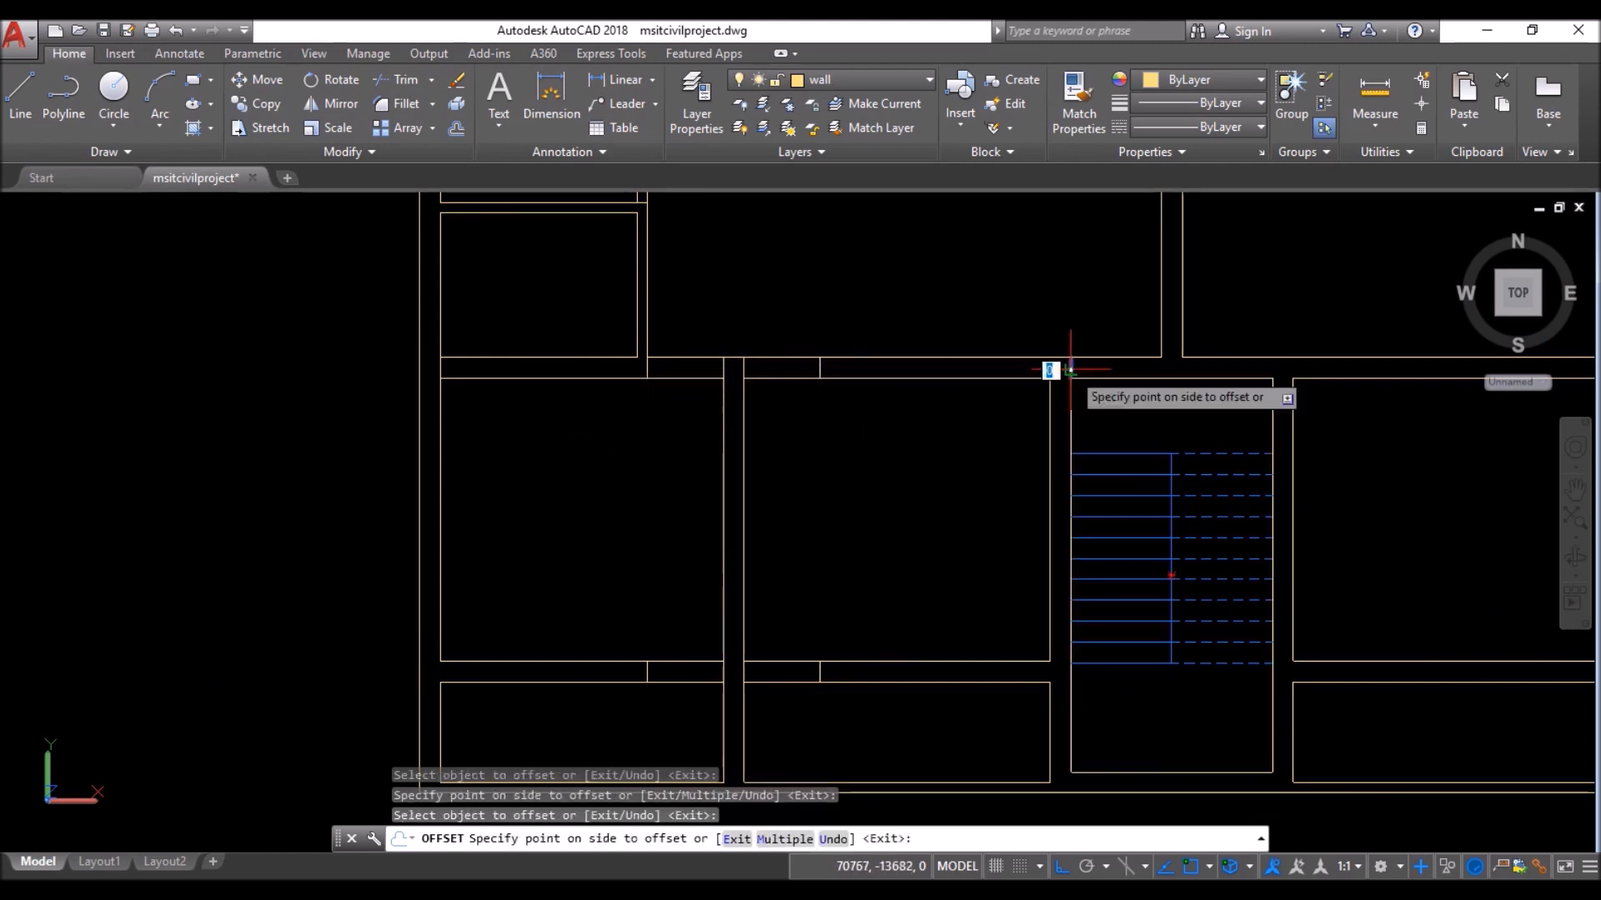
{"action": "left_click", "coordinate": [1208, 404]}
- Offset the division line at the outer wall below the left lower toilet by 750 to the right
{"action": "scroll", "coordinate": [713, 396], "scroll_direction": "down", "scroll_amount": 4}
{"action": "scroll", "coordinate": [713, 396], "scroll_direction": "up", "scroll_amount": 5}
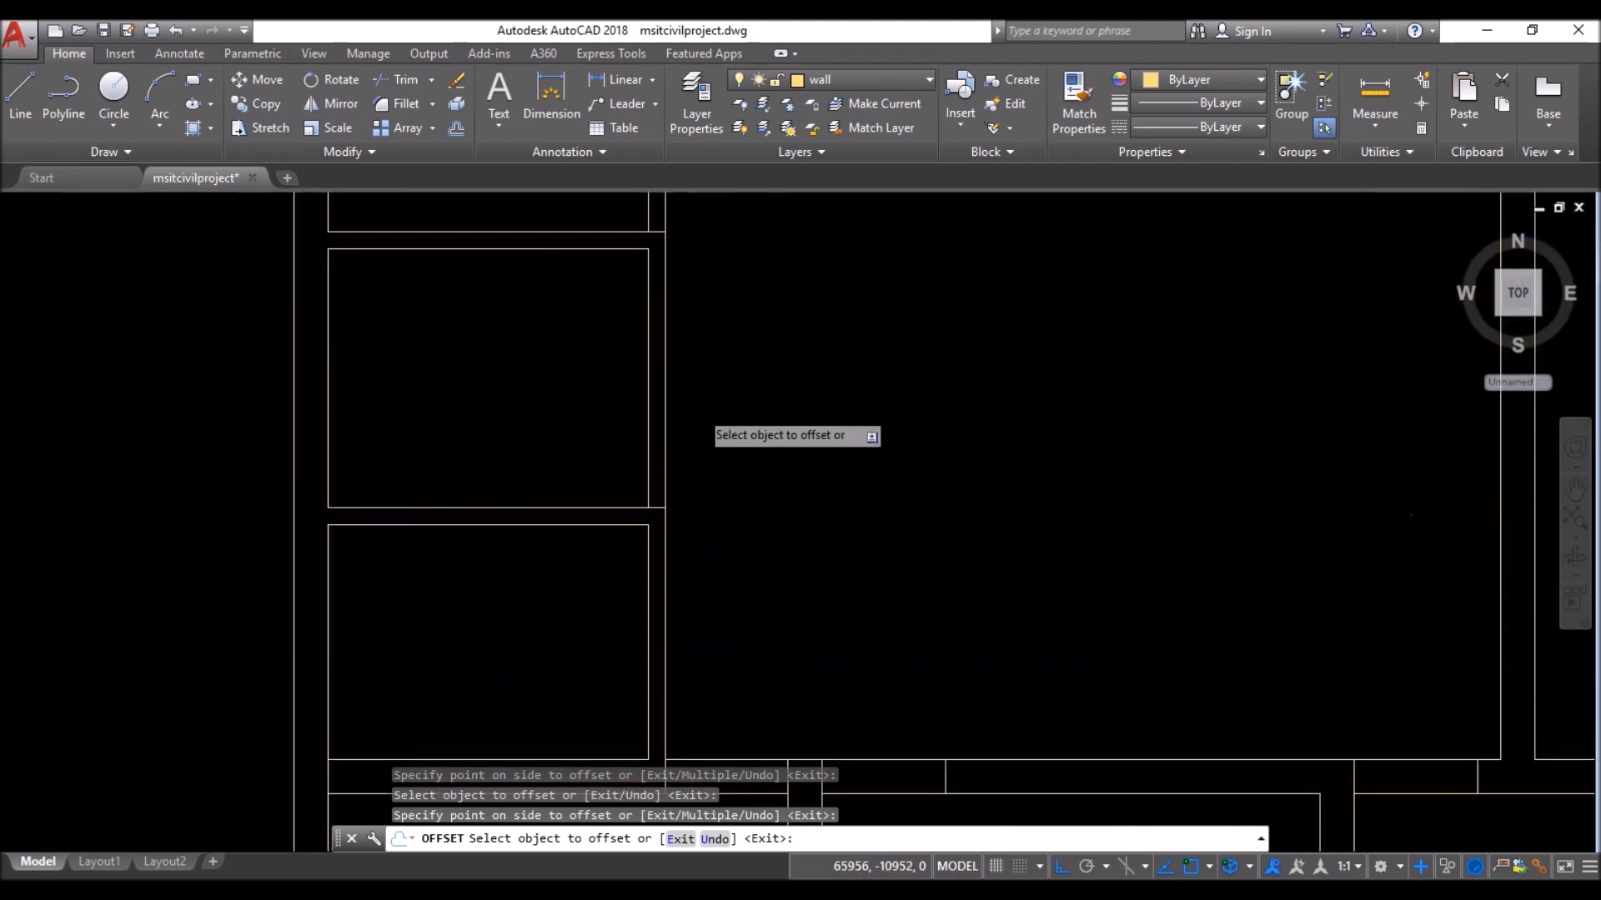
{"action": "scroll", "coordinate": [504, 381], "scroll_direction": "down", "scroll_amount": 2}
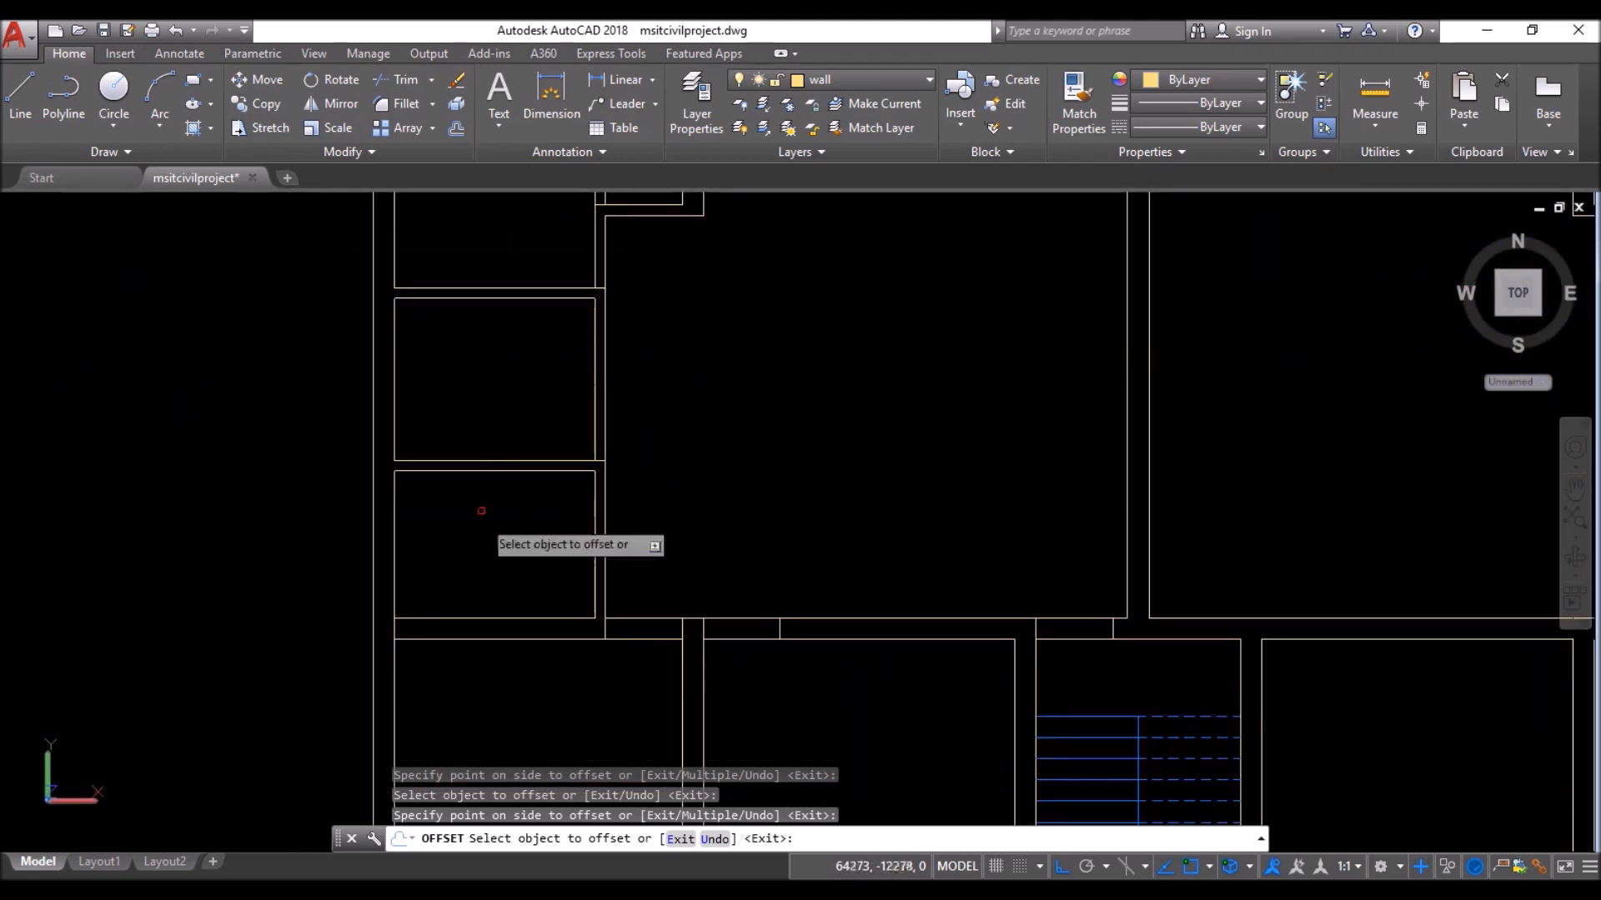
{"action": "left_click", "coordinate": [393, 622]}
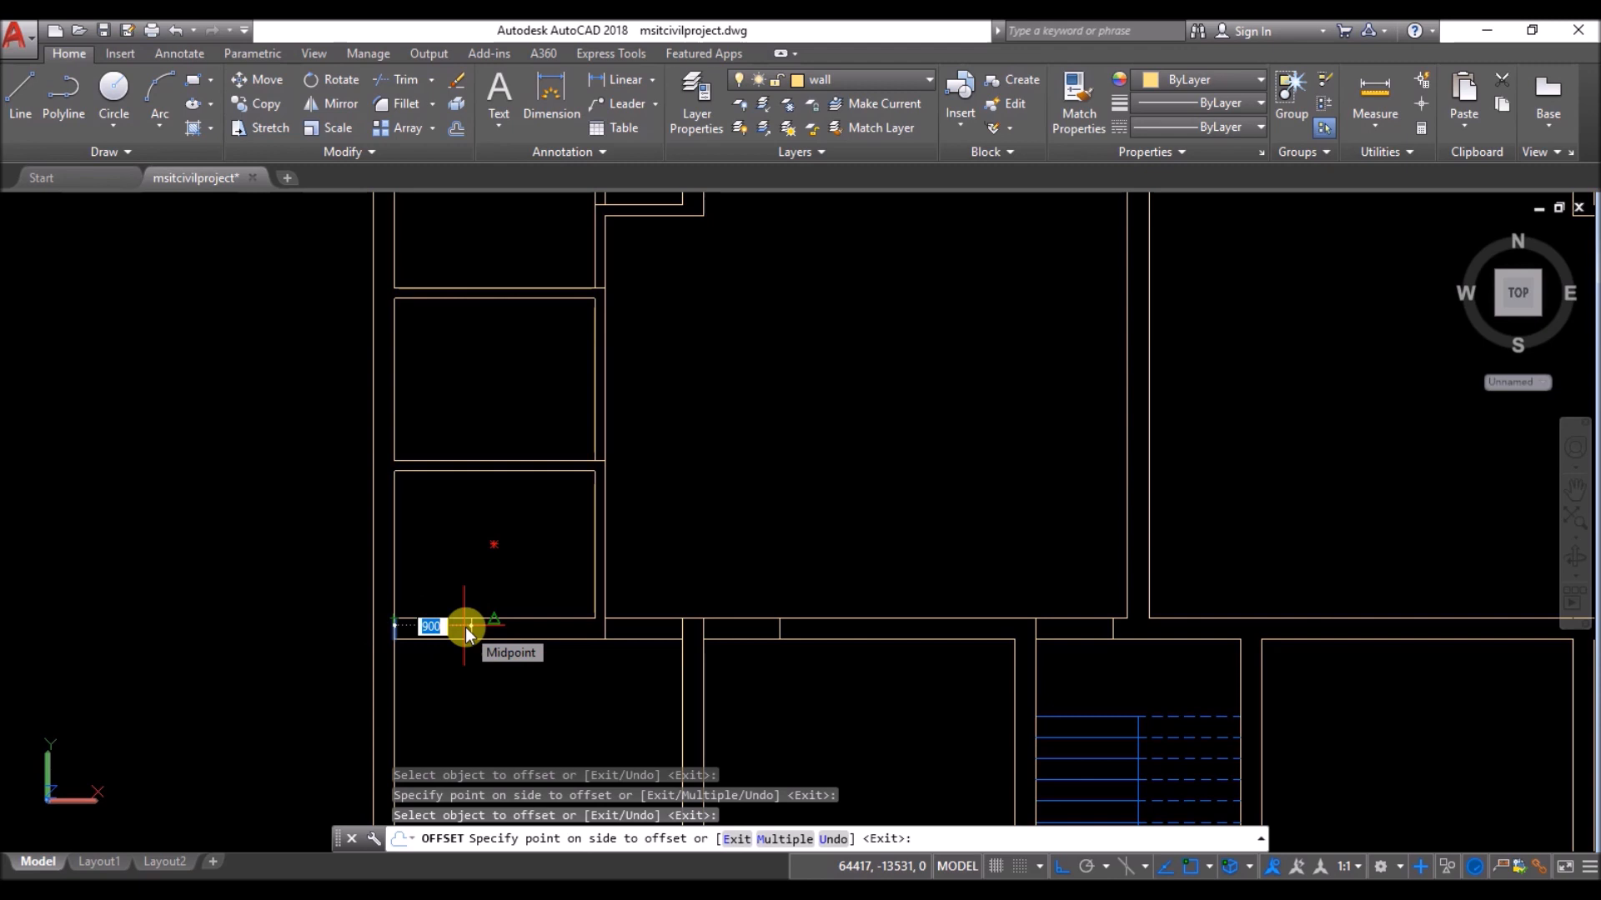
{"action": "type", "text": "750"}
{"action": "key", "text": "Return"}
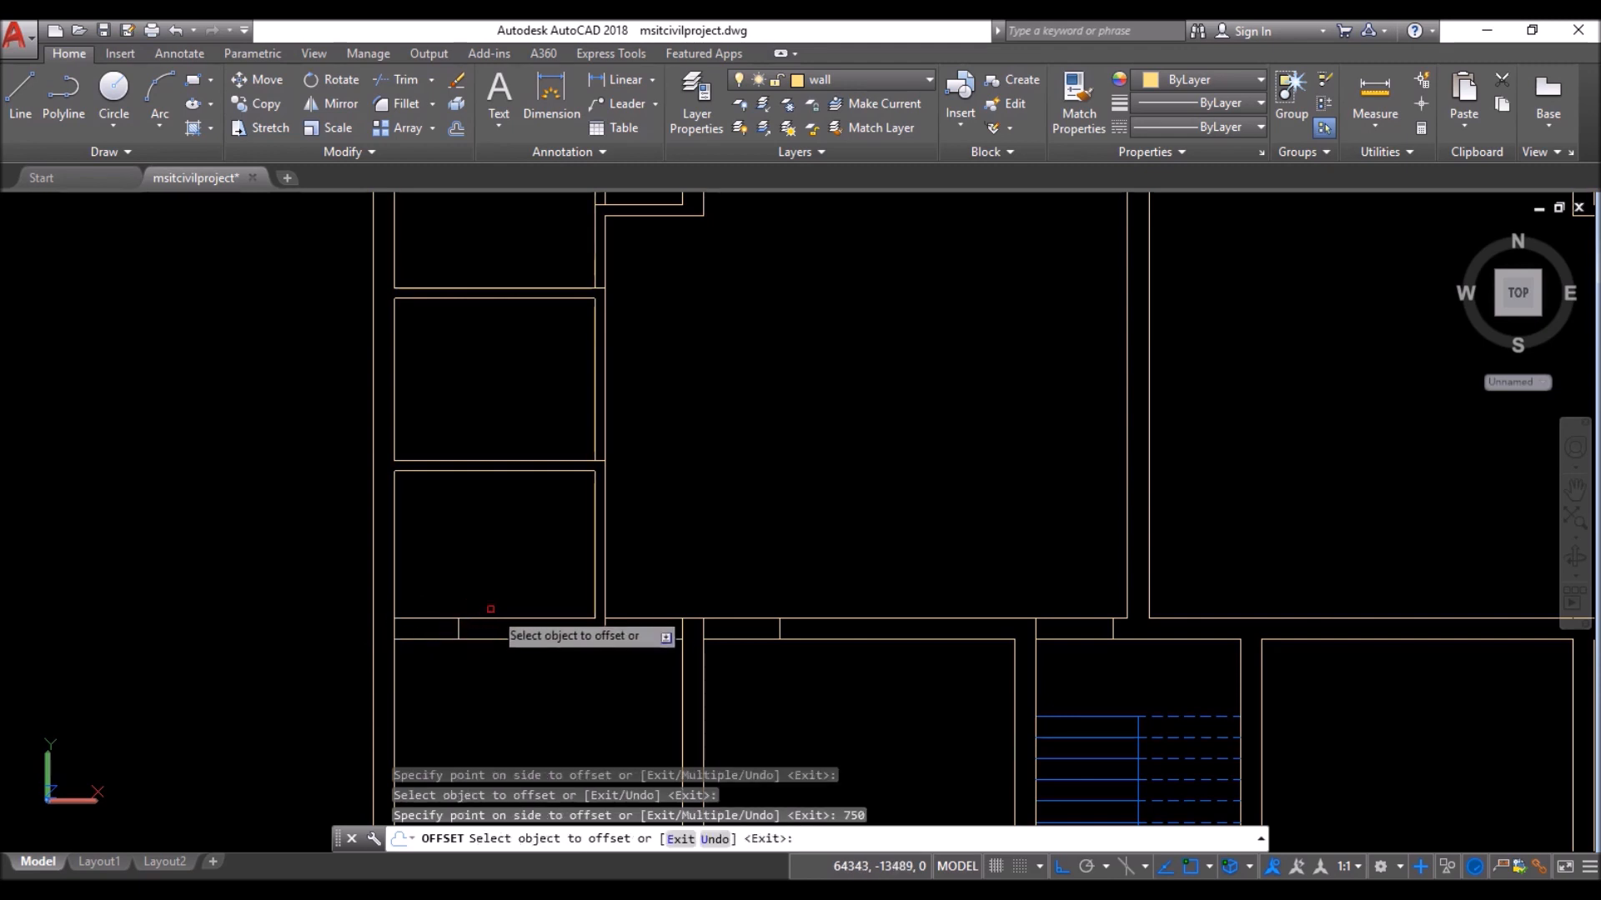
- Offset the short division line at the left upper toilet's lower-right corner upward by 750
{"action": "scroll", "coordinate": [597, 458], "scroll_direction": "up", "scroll_amount": 5}
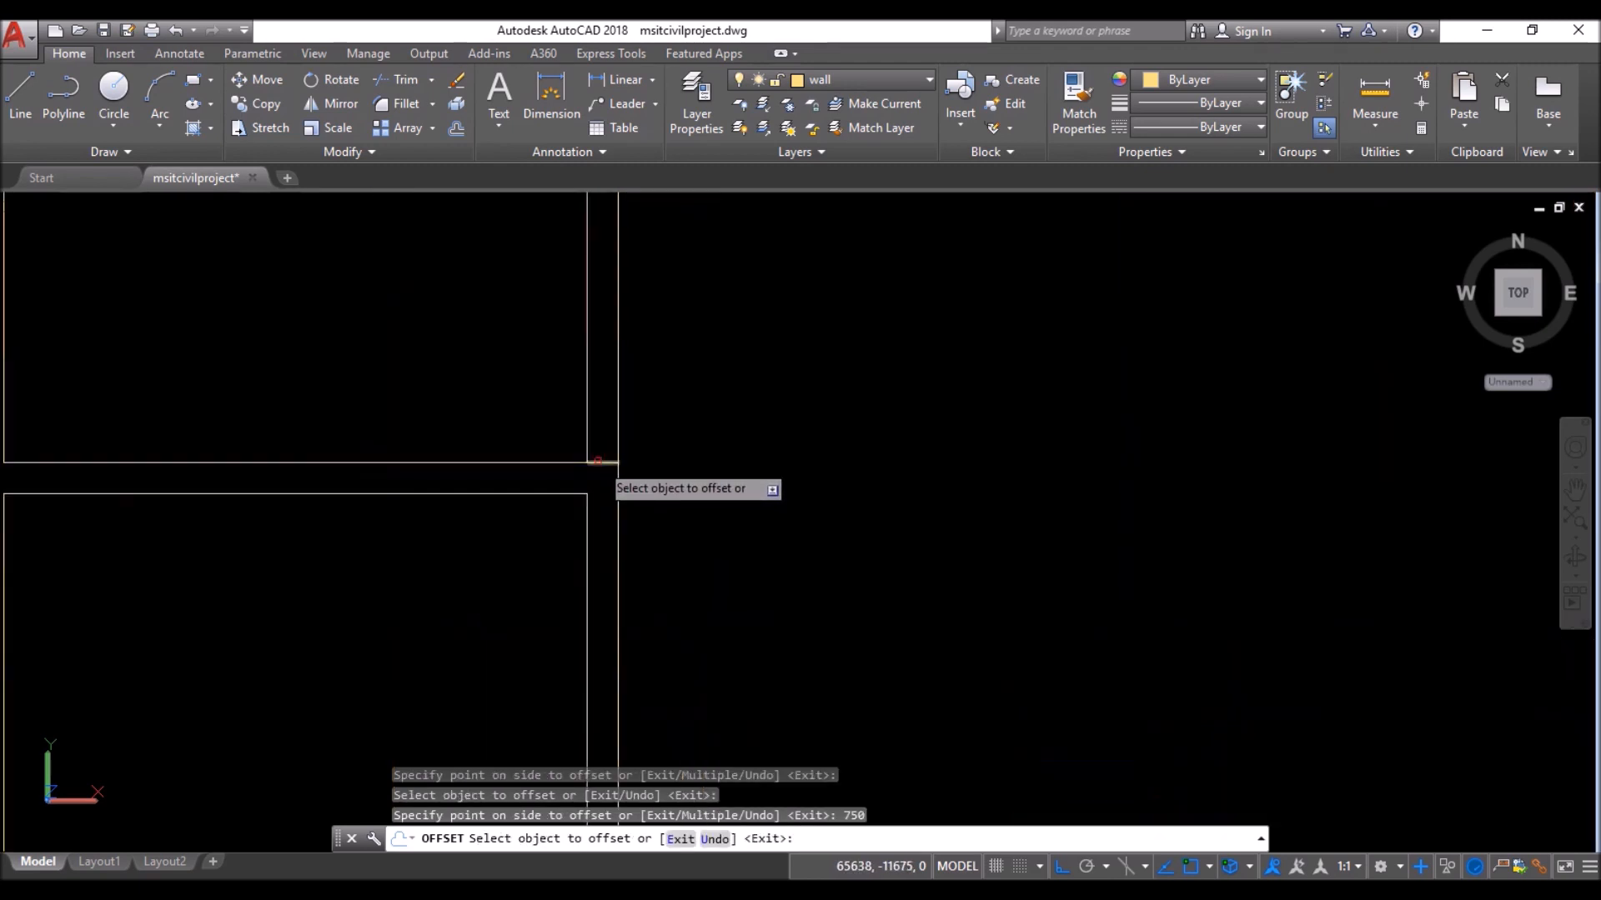
{"action": "left_click", "coordinate": [597, 461]}
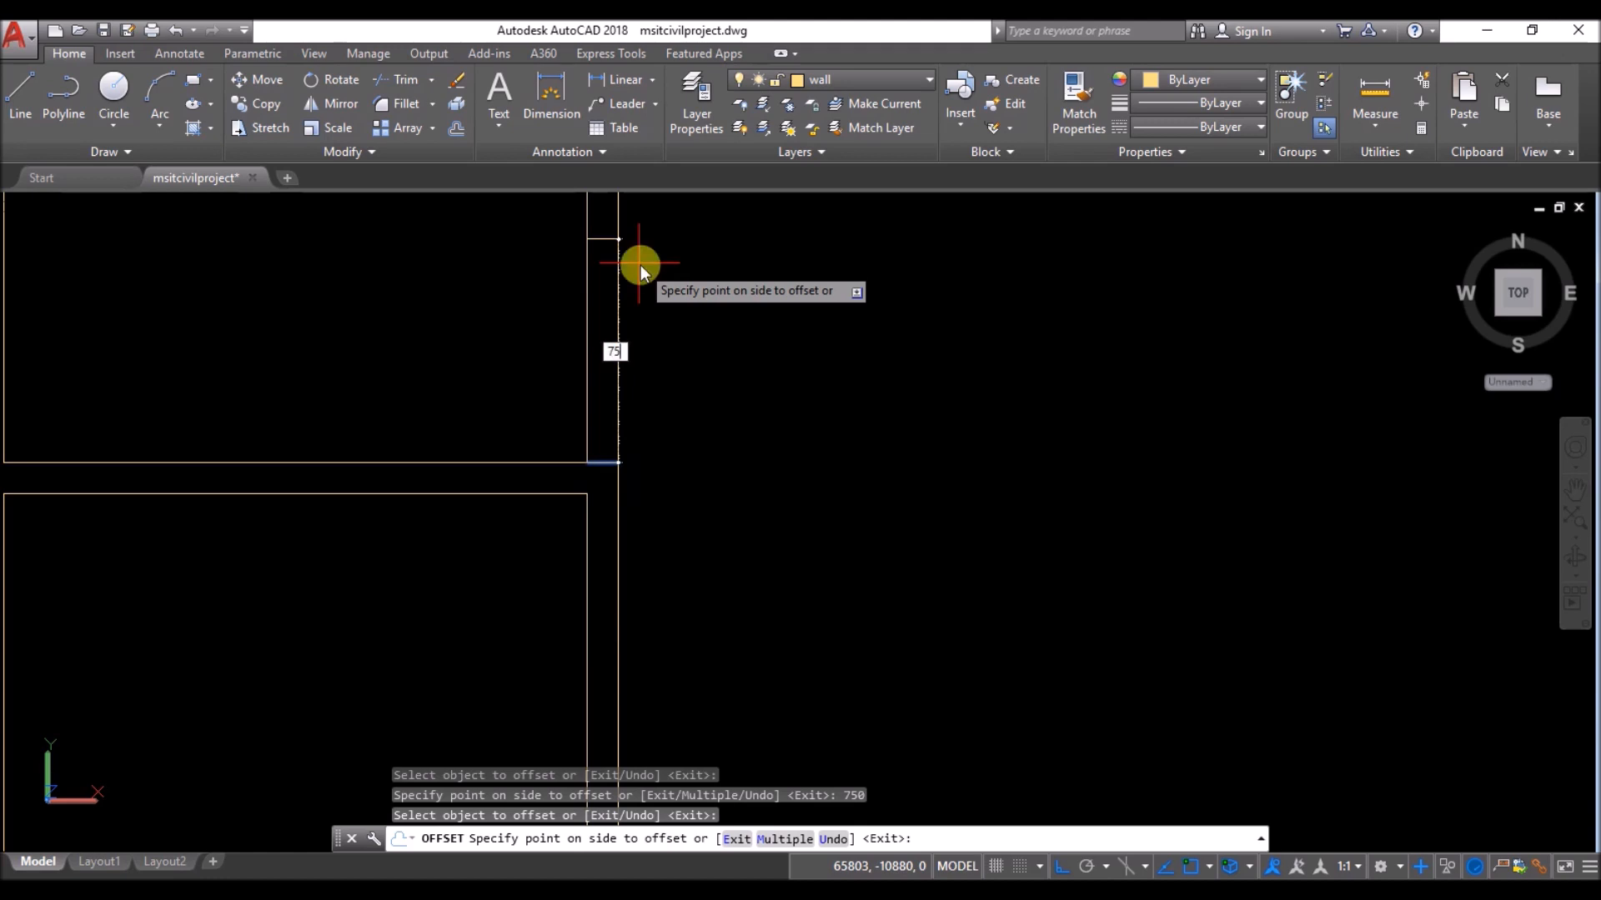
{"action": "left_click", "coordinate": [639, 271]}
{"action": "scroll", "coordinate": [642, 583], "scroll_direction": "down", "scroll_amount": 5}
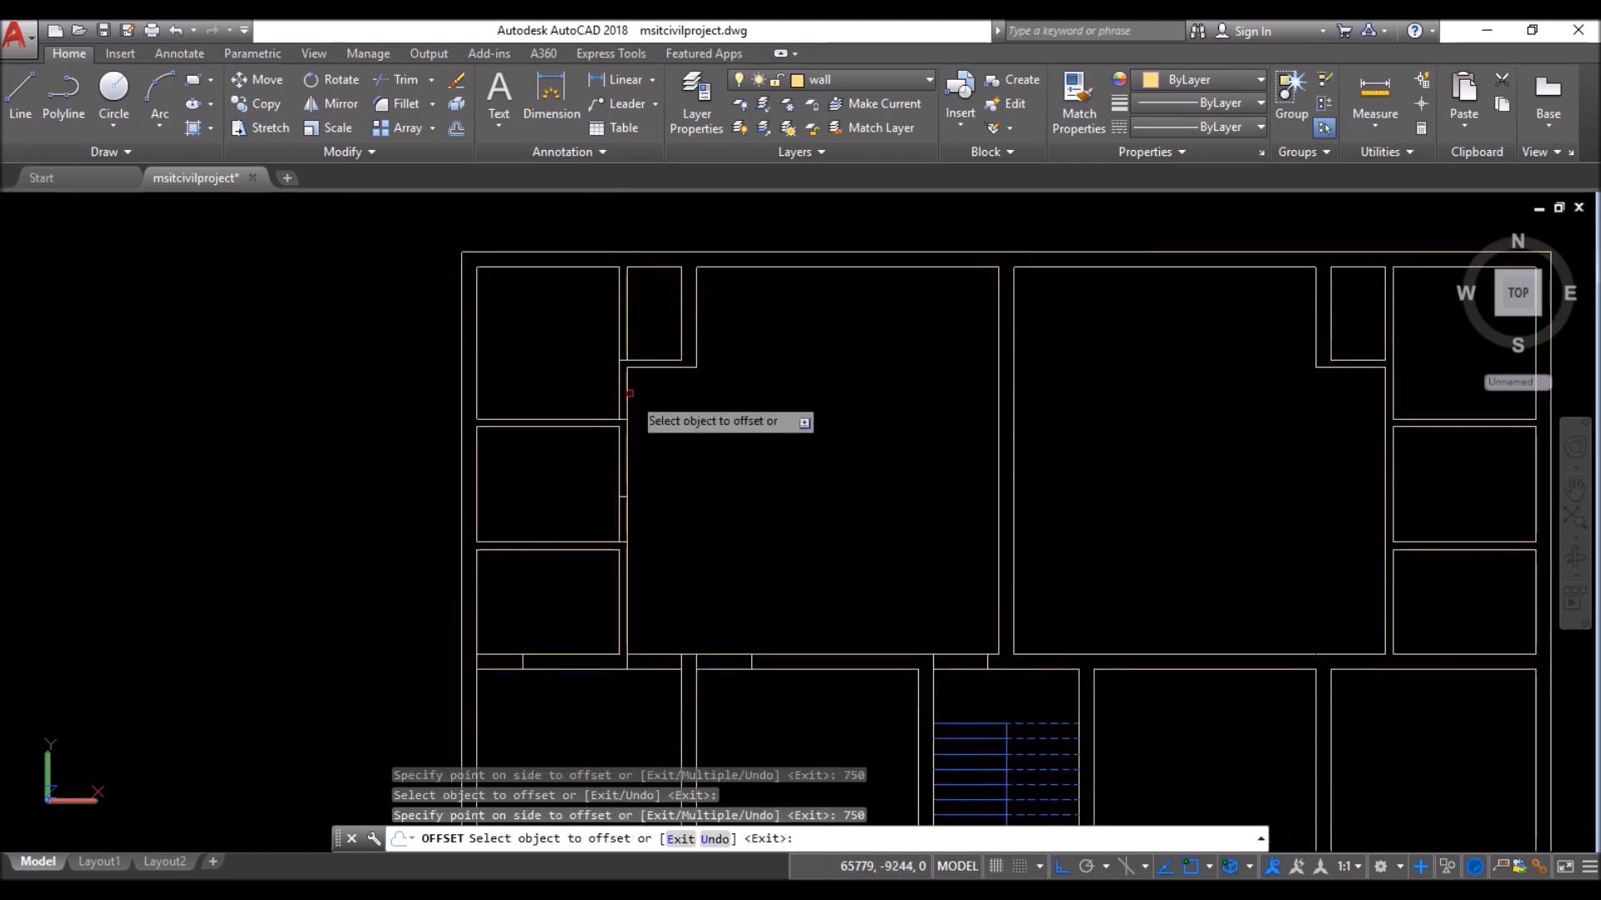
- Offset the short division line at the left kitchen's lower-right corner upward by 850
{"action": "scroll", "coordinate": [594, 455], "scroll_direction": "up", "scroll_amount": 5}
{"action": "left_click", "coordinate": [605, 498]}
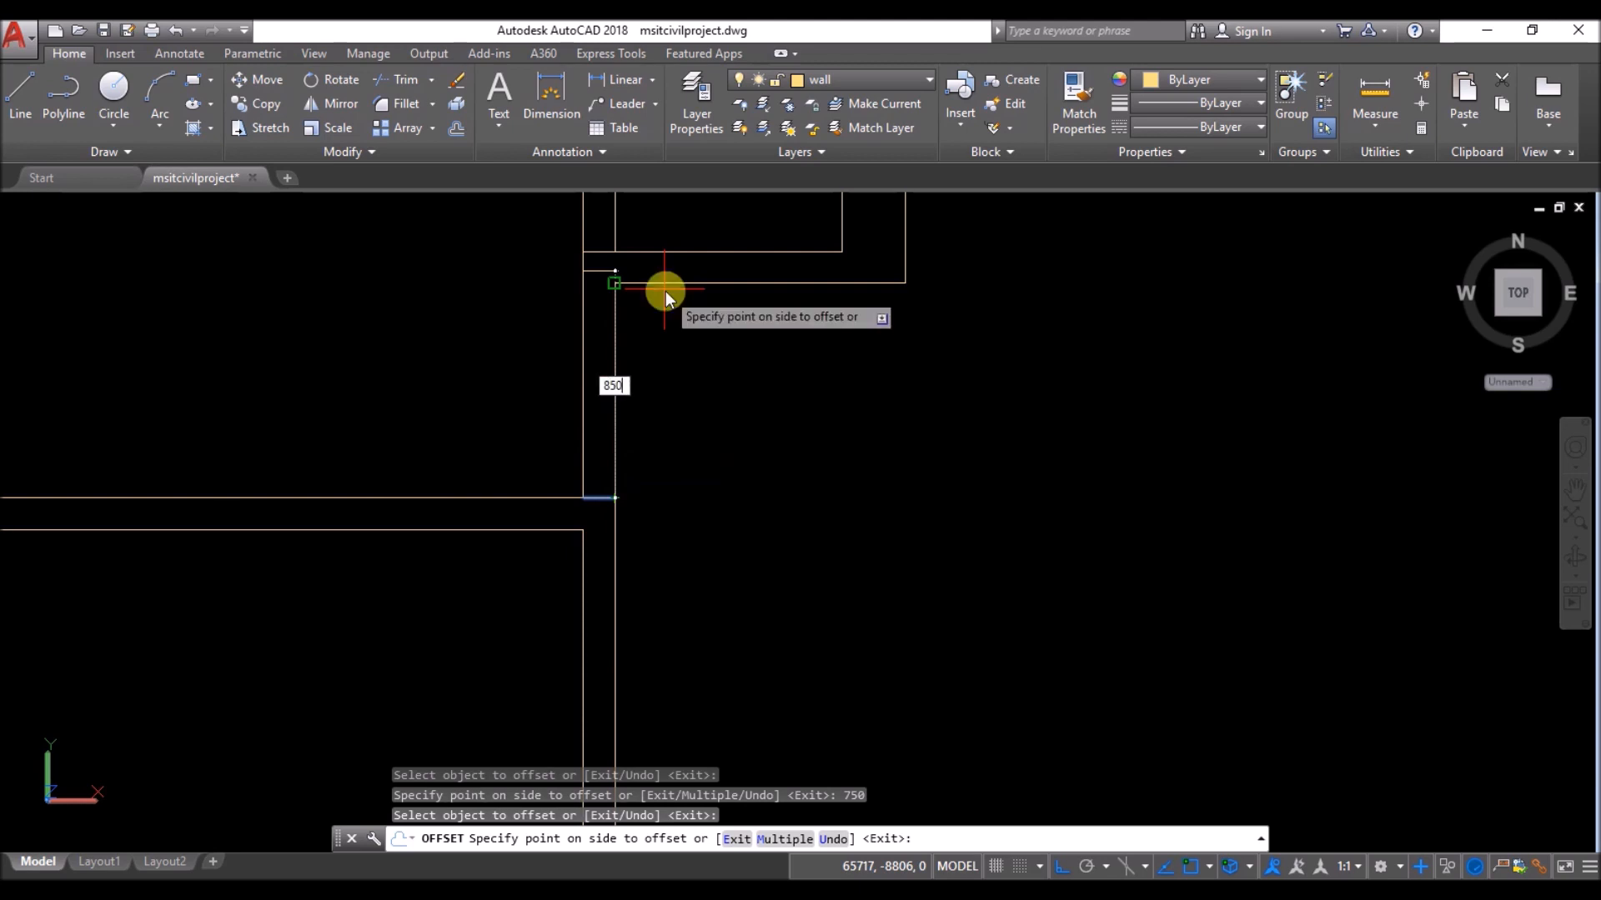
{"action": "key", "text": "Return"}
{"action": "scroll", "coordinate": [625, 375], "scroll_direction": "down", "scroll_amount": 4}
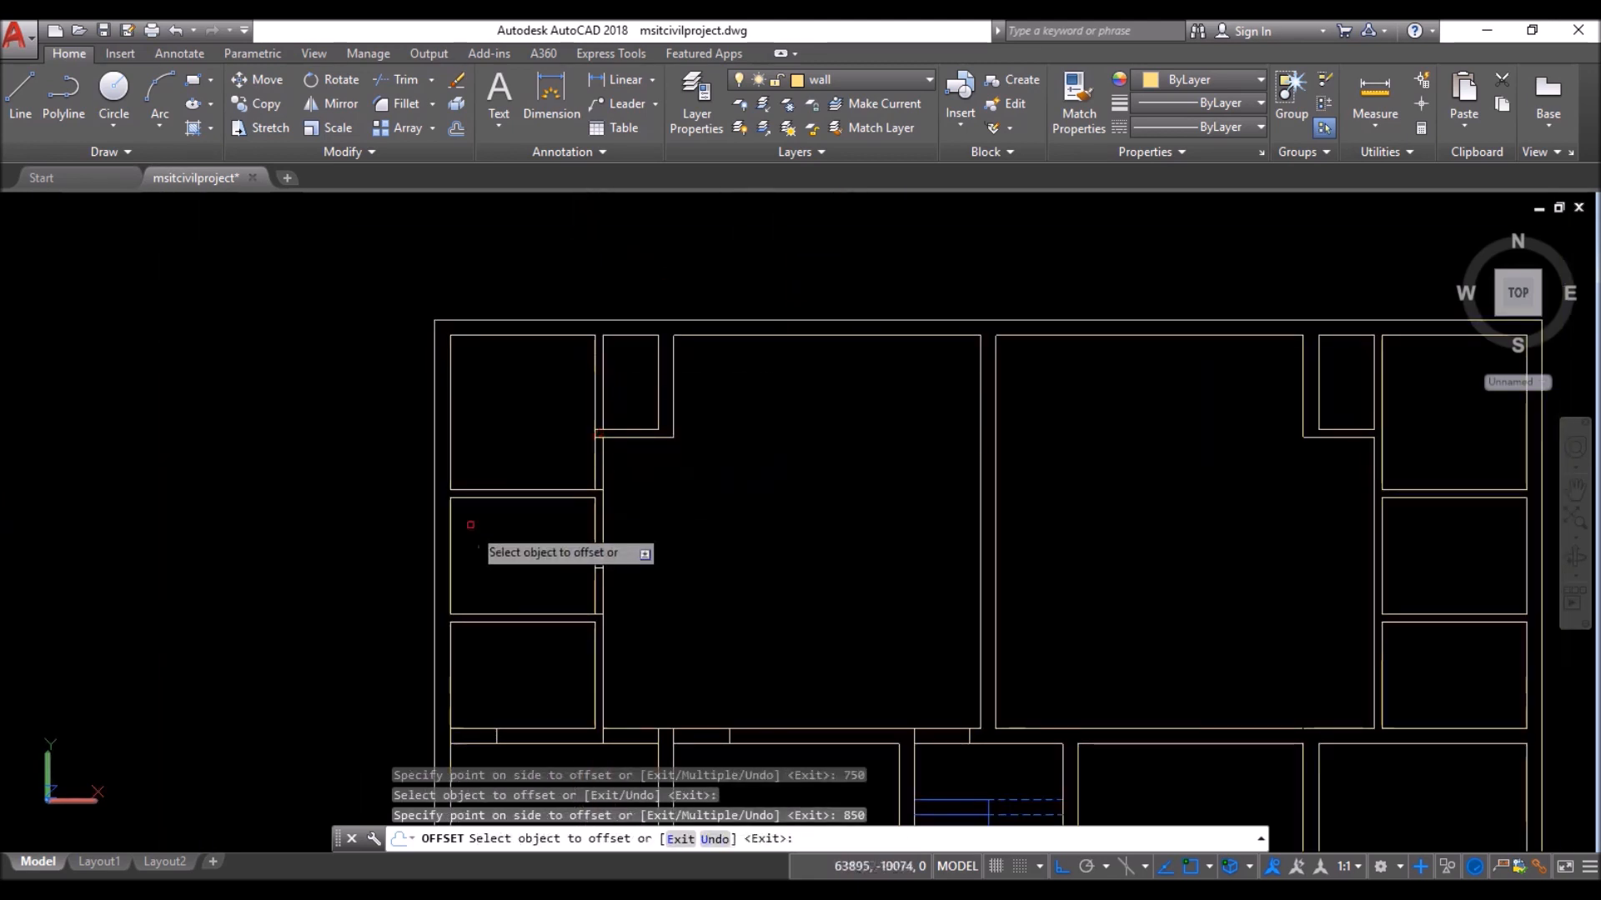
- Offset the short division line at the left store room's lower-left corner upward by 750 and finish the Offset command
{"action": "scroll", "coordinate": [411, 493], "scroll_direction": "down", "scroll_amount": 2}
{"action": "scroll", "coordinate": [409, 494], "scroll_direction": "up", "scroll_amount": 3}
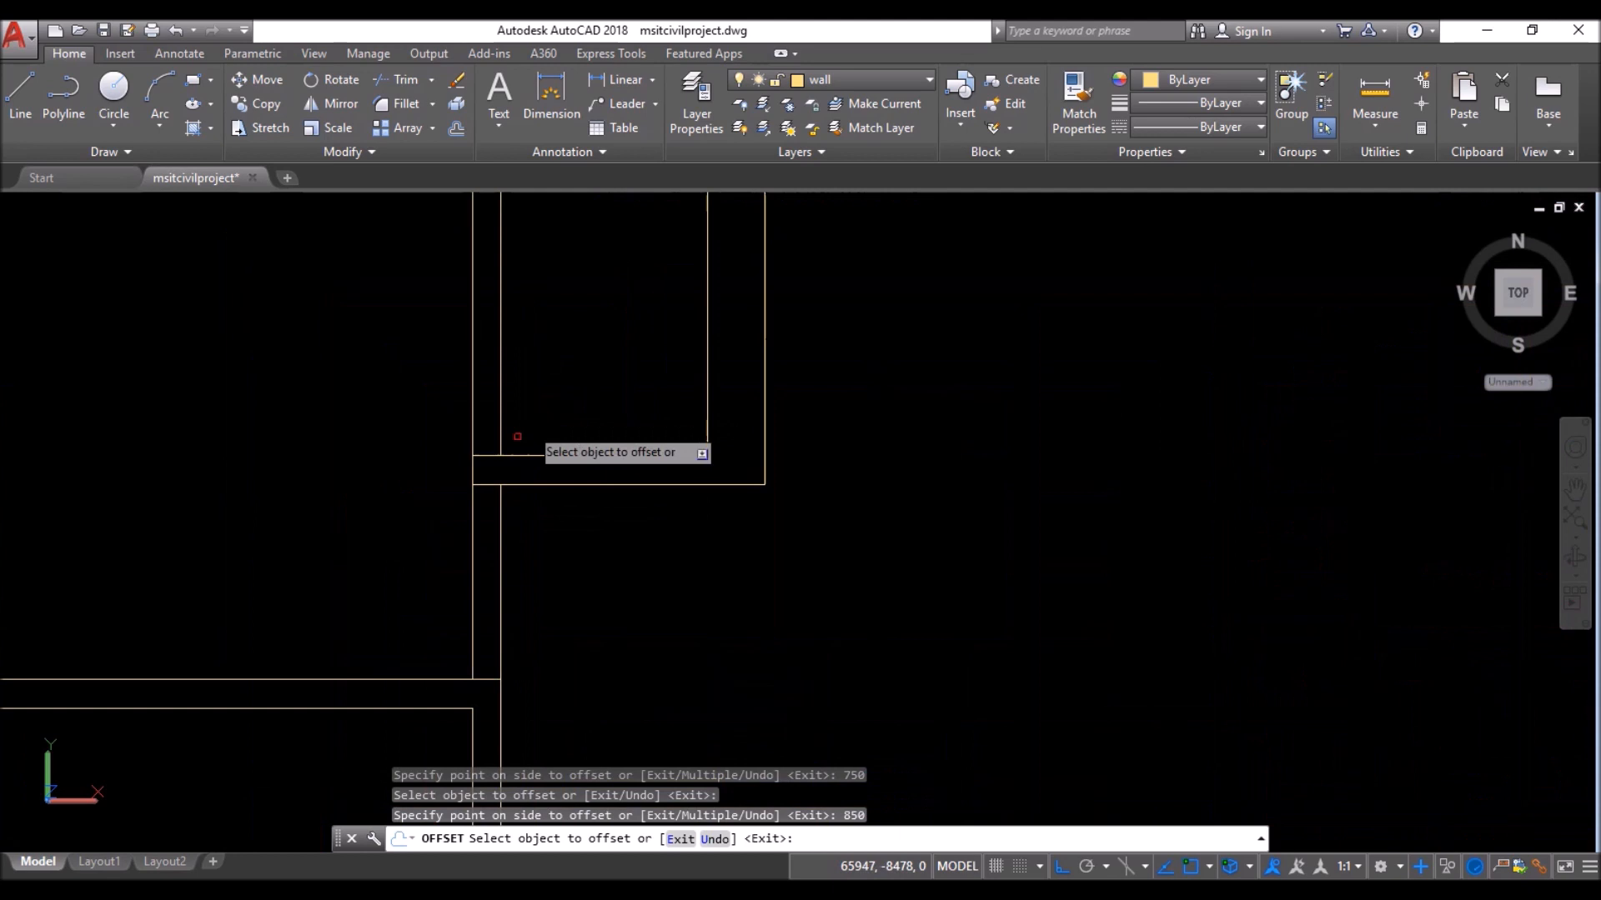
{"action": "left_click", "coordinate": [485, 455]}
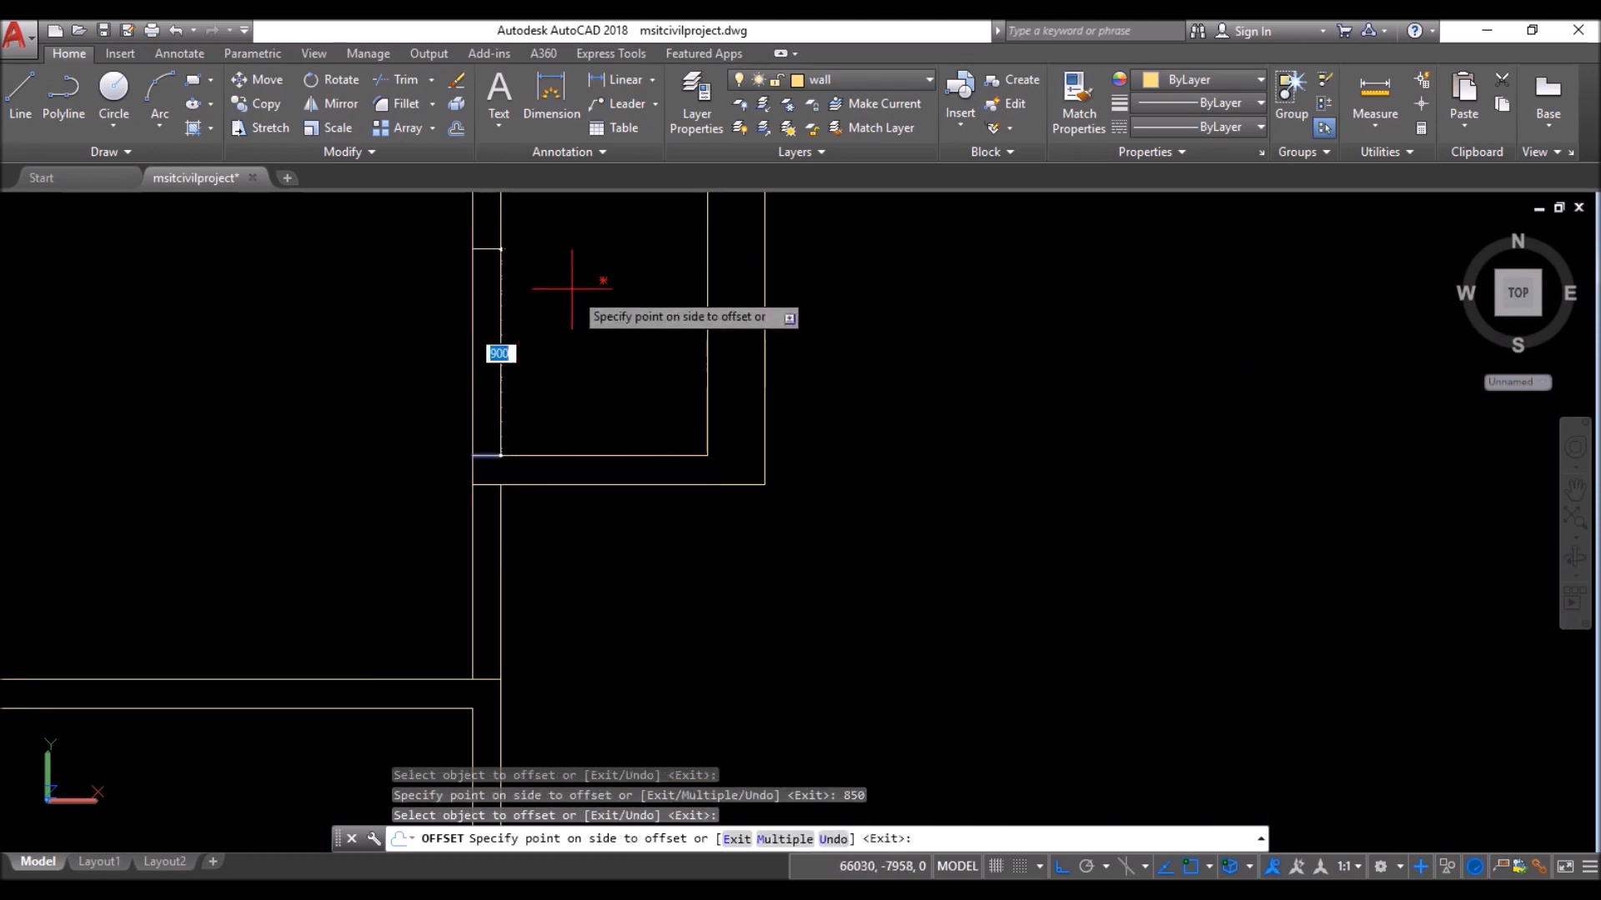
{"action": "type", "text": "750"}
{"action": "key", "text": "Return"}
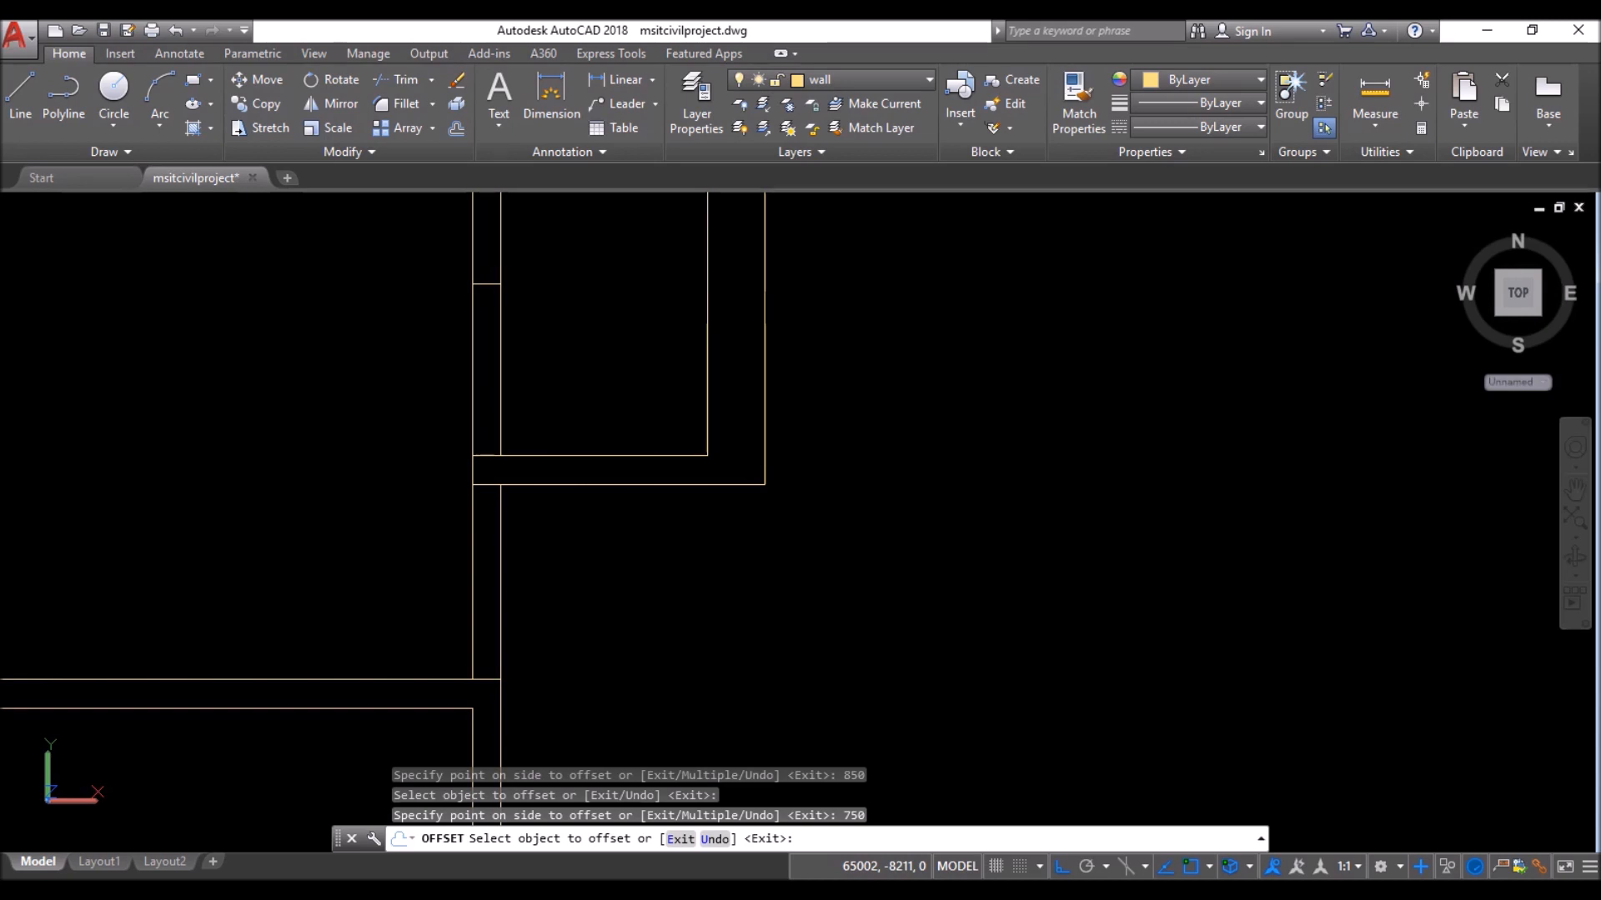
{"action": "key", "text": "Return"}
- Mirror all door-opening division lines of the left half across the staircase's vertical centre line, keeping the source lines
{"action": "left_click", "coordinate": [456, 268]}
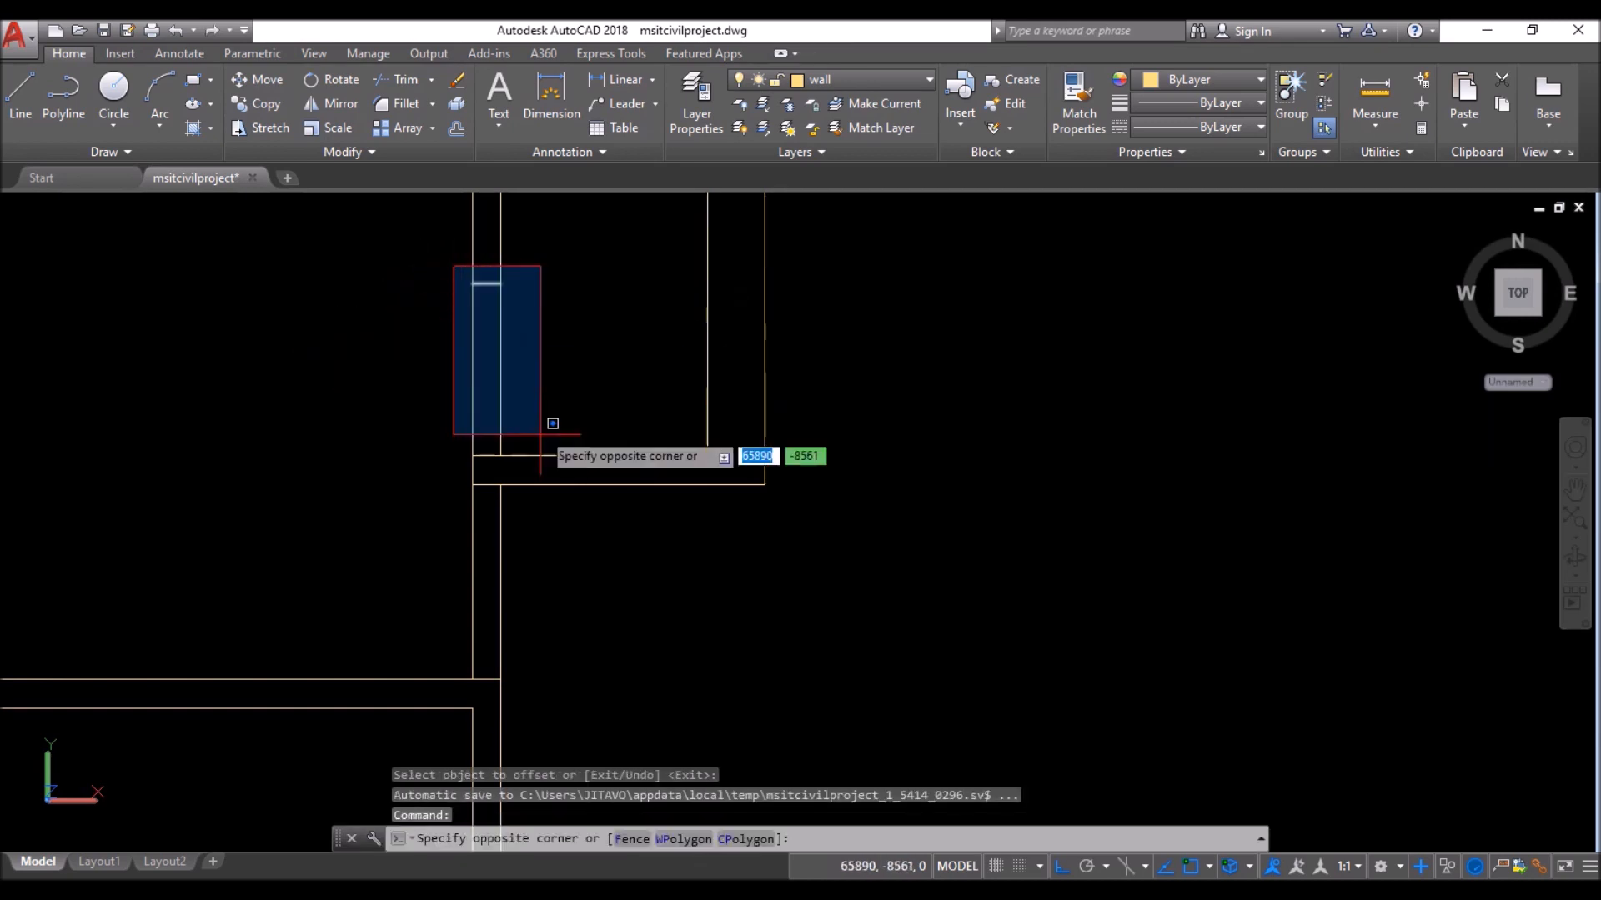
{"action": "left_click", "coordinate": [524, 463]}
{"action": "left_click", "coordinate": [455, 480]}
{"action": "left_click", "coordinate": [507, 690]}
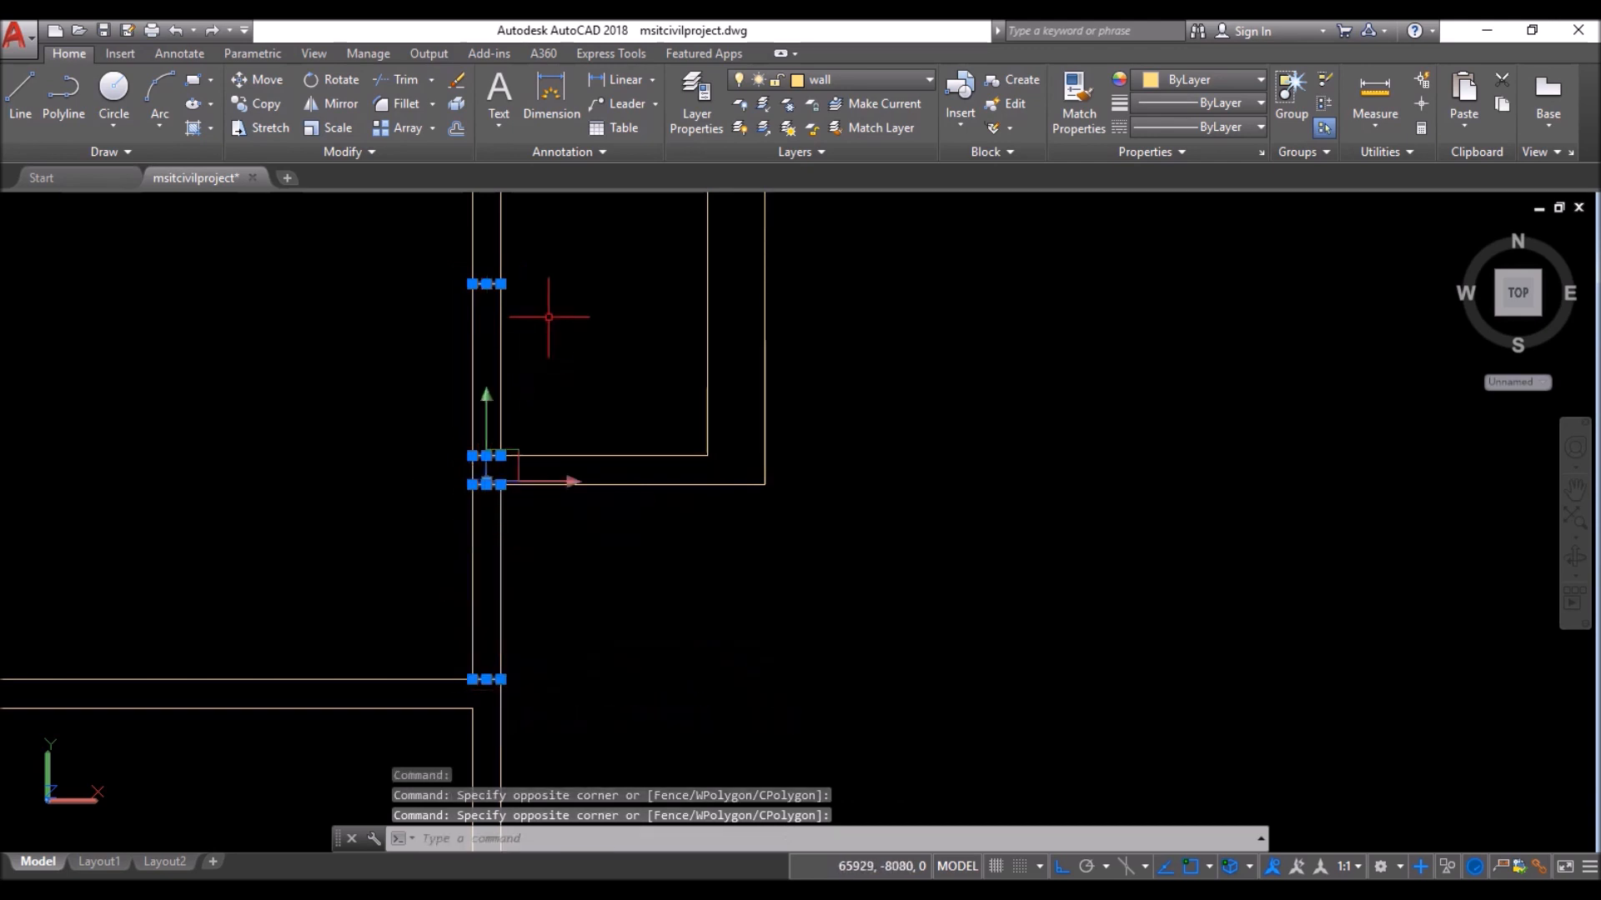
{"action": "scroll", "coordinate": [551, 318], "scroll_direction": "down", "scroll_amount": 5}
{"action": "scroll", "coordinate": [525, 545], "scroll_direction": "up", "scroll_amount": 4}
{"action": "left_click", "coordinate": [530, 335]}
{"action": "left_click", "coordinate": [574, 471]}
{"action": "scroll", "coordinate": [625, 293], "scroll_direction": "down", "scroll_amount": 2}
{"action": "scroll", "coordinate": [380, 414], "scroll_direction": "up", "scroll_amount": 5}
{"action": "left_click", "coordinate": [380, 415]}
{"action": "left_click", "coordinate": [569, 528]}
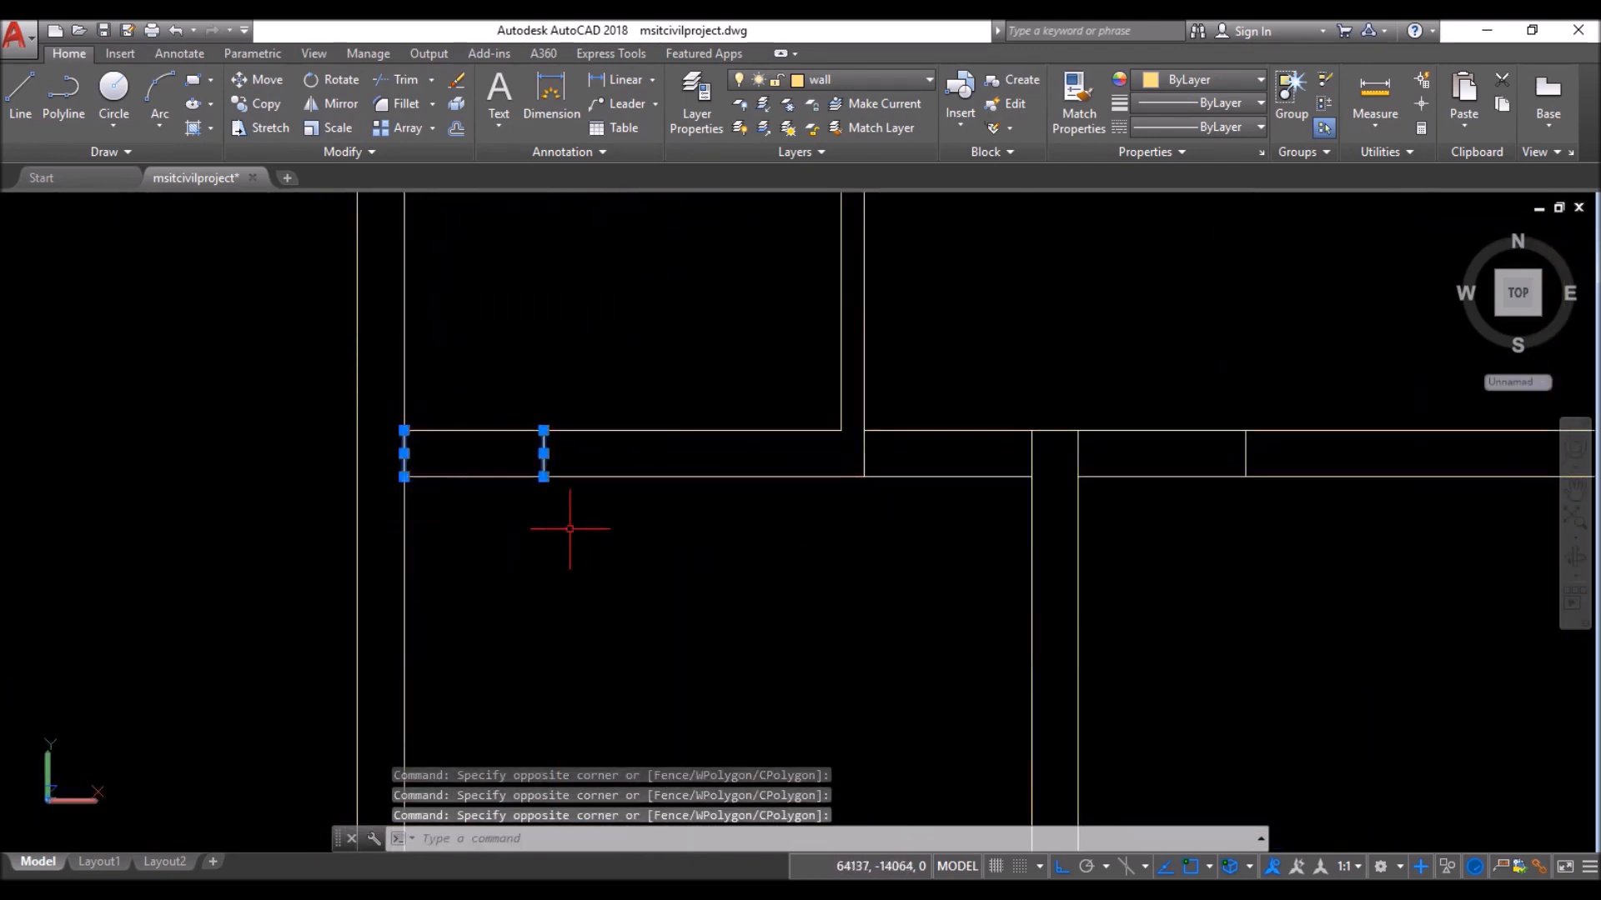
{"action": "left_click", "coordinate": [856, 416]}
{"action": "left_click", "coordinate": [1046, 487]}
{"action": "left_click", "coordinate": [1053, 417]}
{"action": "left_click", "coordinate": [1256, 489]}
{"action": "scroll", "coordinate": [567, 428], "scroll_direction": "down", "scroll_amount": 4}
{"action": "scroll", "coordinate": [922, 386], "scroll_direction": "up", "scroll_amount": 3}
{"action": "left_click", "coordinate": [940, 387]}
{"action": "left_click", "coordinate": [1099, 467]}
{"action": "scroll", "coordinate": [716, 442], "scroll_direction": "down", "scroll_amount": 4}
{"action": "scroll", "coordinate": [536, 500], "scroll_direction": "up", "scroll_amount": 3}
{"action": "left_click", "coordinate": [545, 491]}
{"action": "left_click", "coordinate": [673, 555]}
{"action": "left_click", "coordinate": [685, 506]}
{"action": "left_click", "coordinate": [810, 567]}
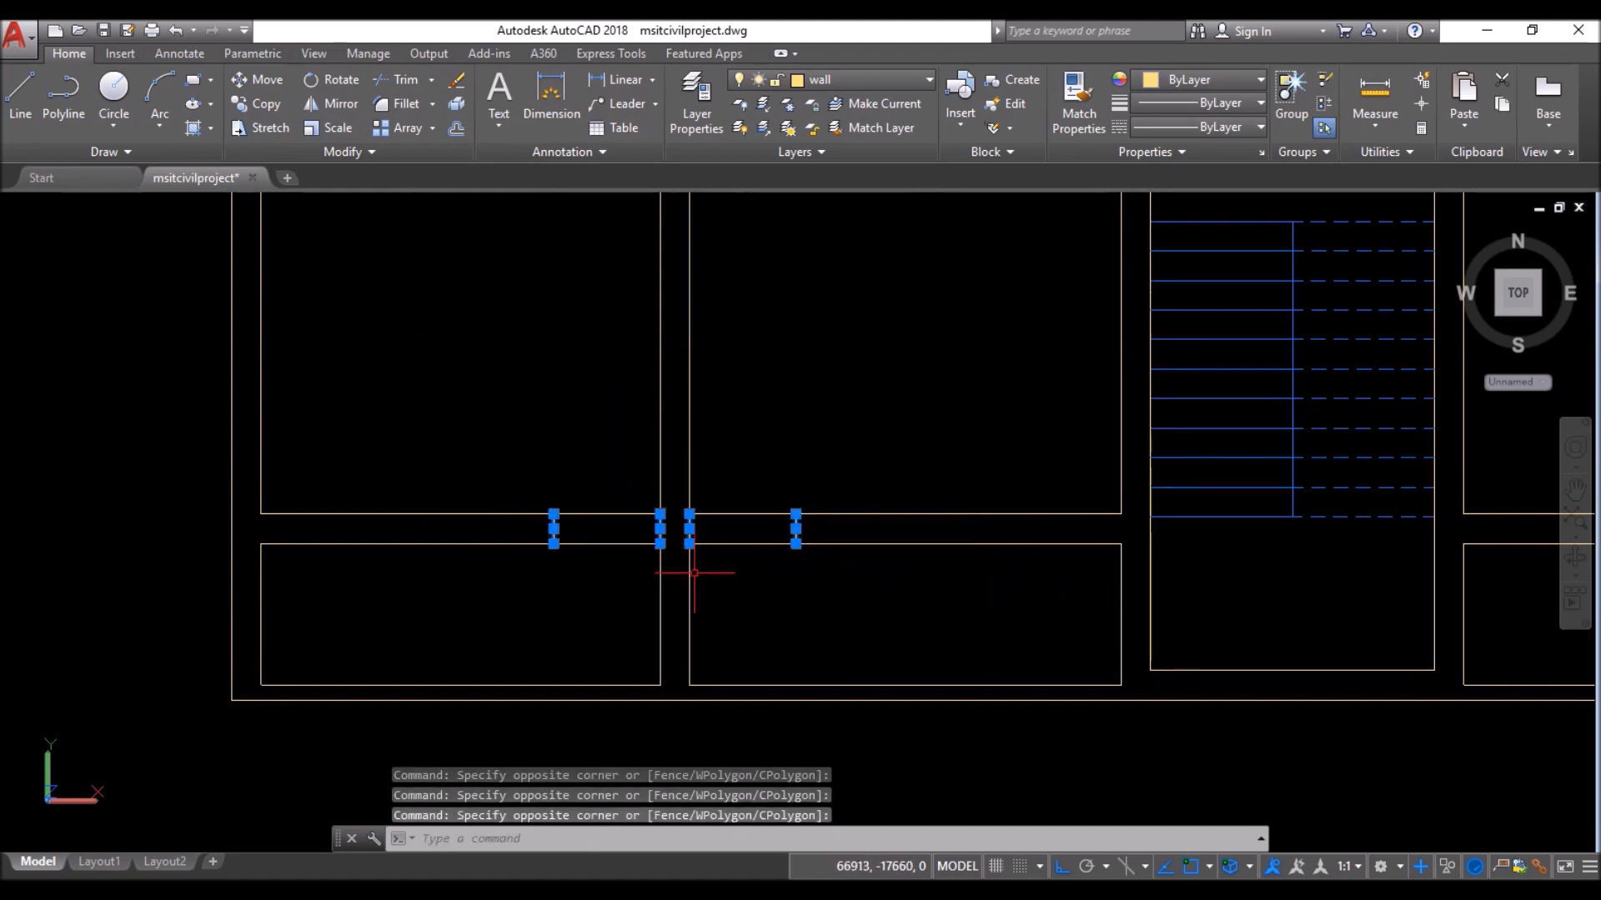
{"action": "type", "text": "mi"}
{"action": "key", "text": "Return"}
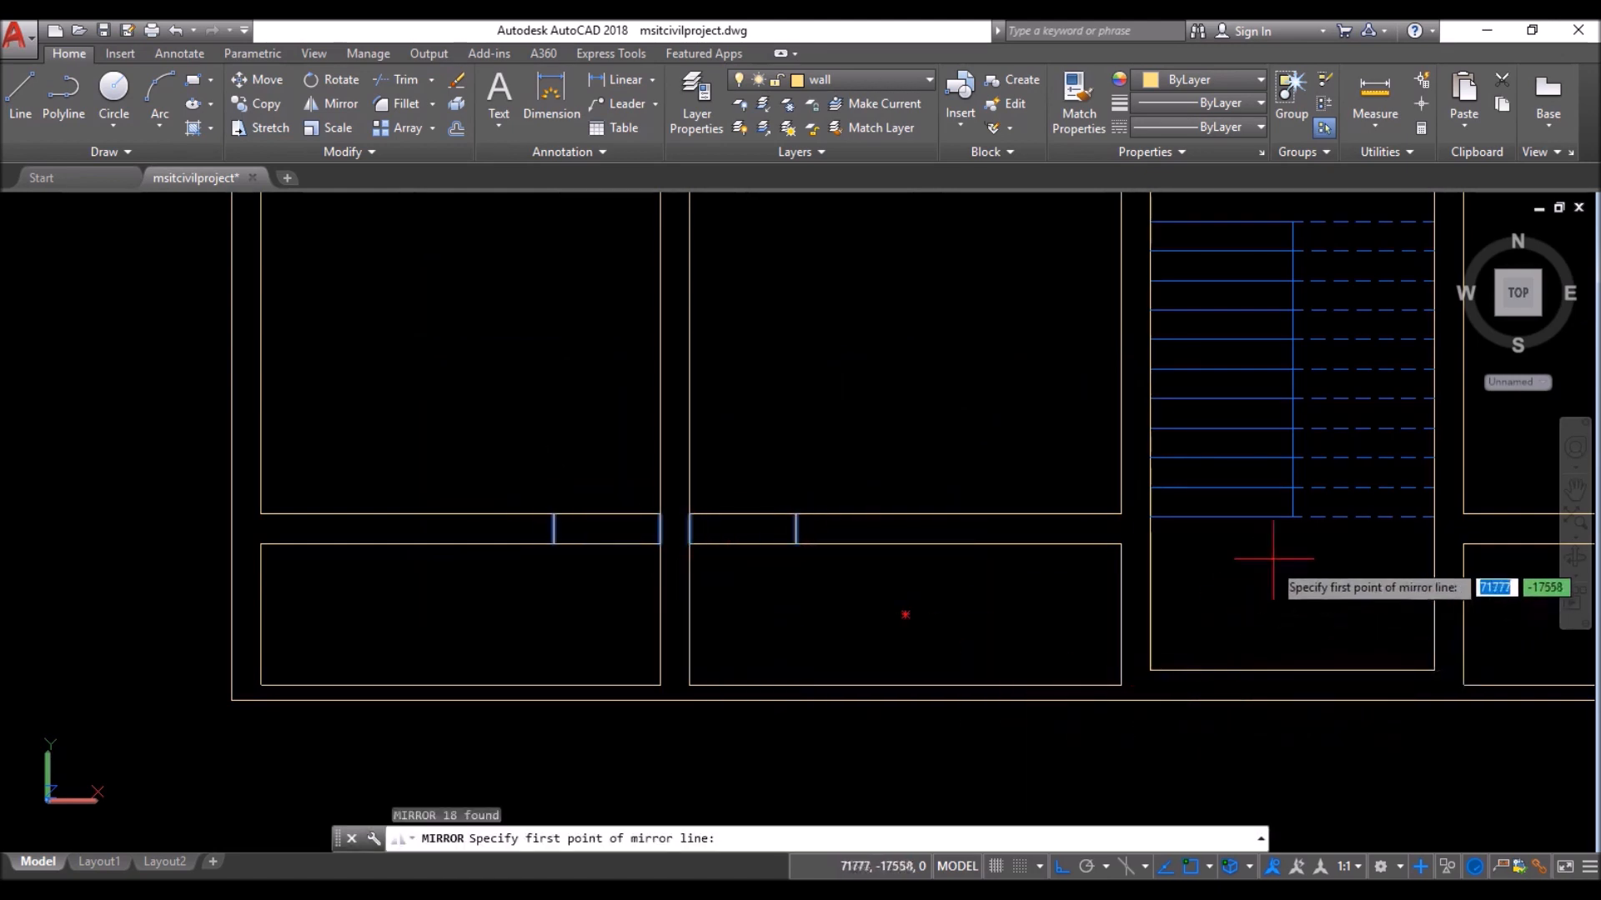
{"action": "left_click", "coordinate": [1291, 517]}
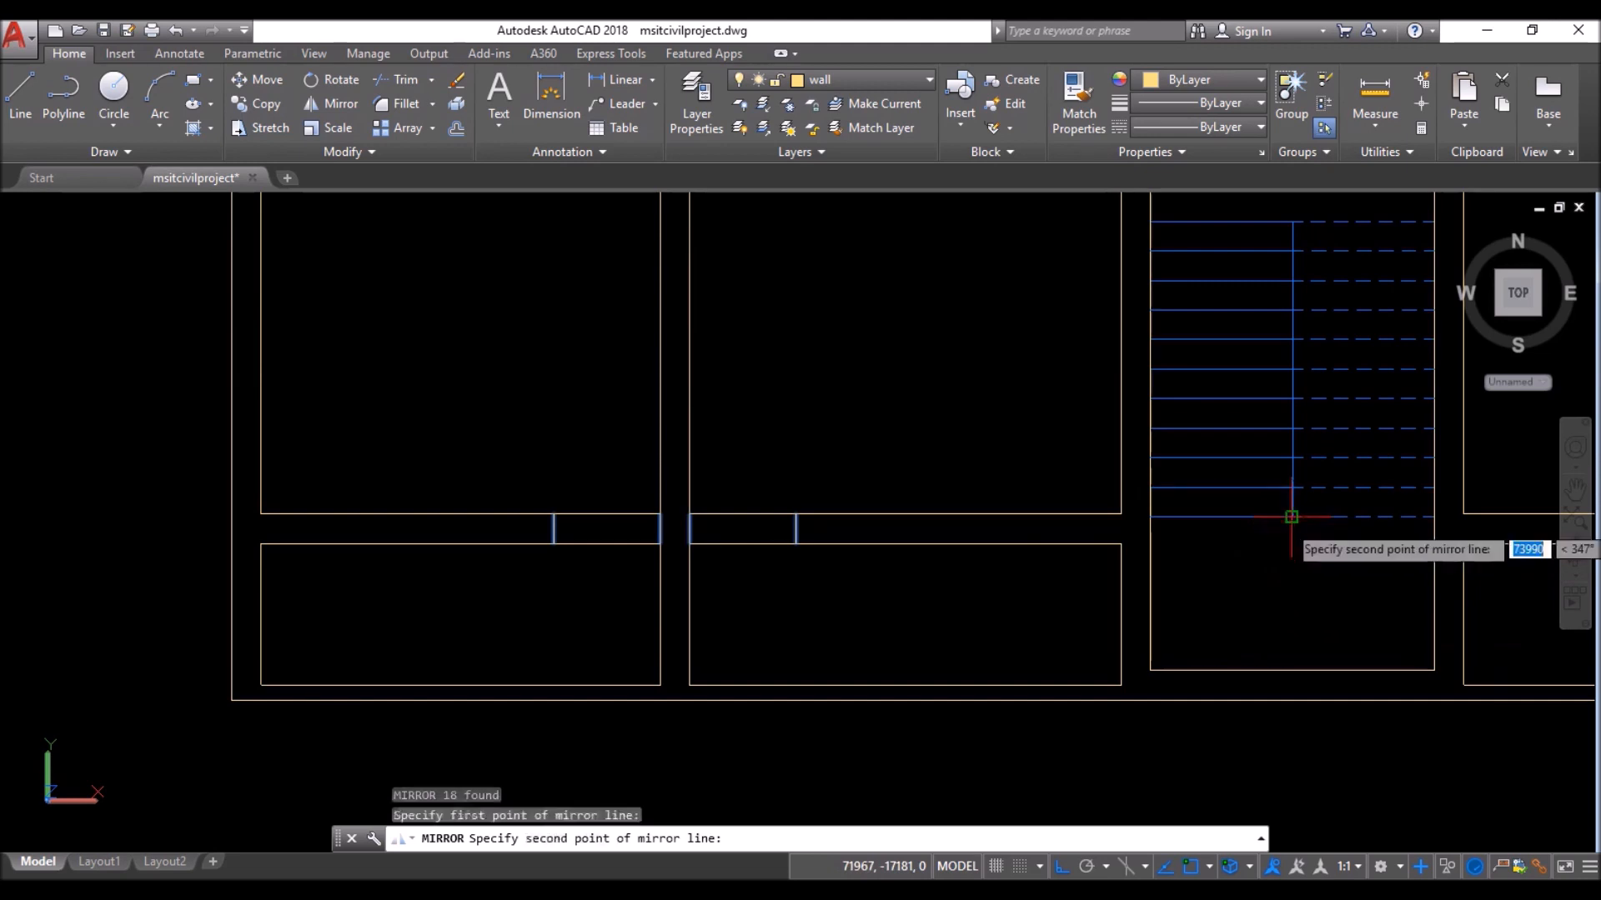
{"action": "left_click", "coordinate": [1290, 668]}
{"action": "key", "text": "Return"}
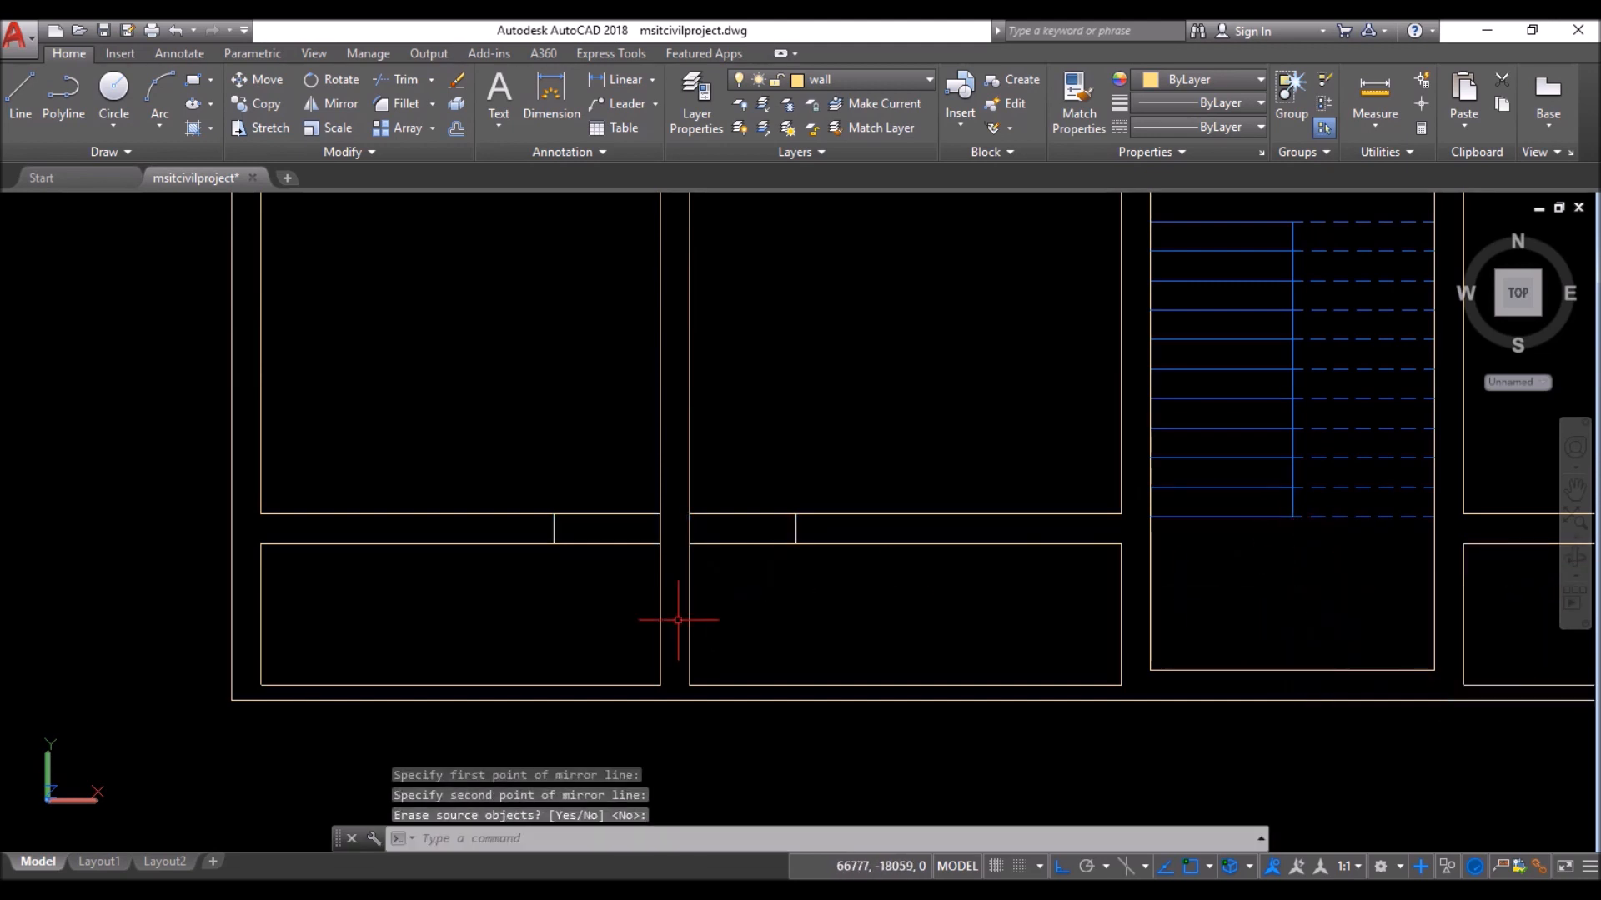
- Trim the wall lines between the division lines at the left store room, kitchen and upper toilet to open their doorways
{"action": "scroll", "coordinate": [678, 619], "scroll_direction": "down", "scroll_amount": 4}
{"action": "scroll", "coordinate": [696, 640], "scroll_direction": "down", "scroll_amount": 2}
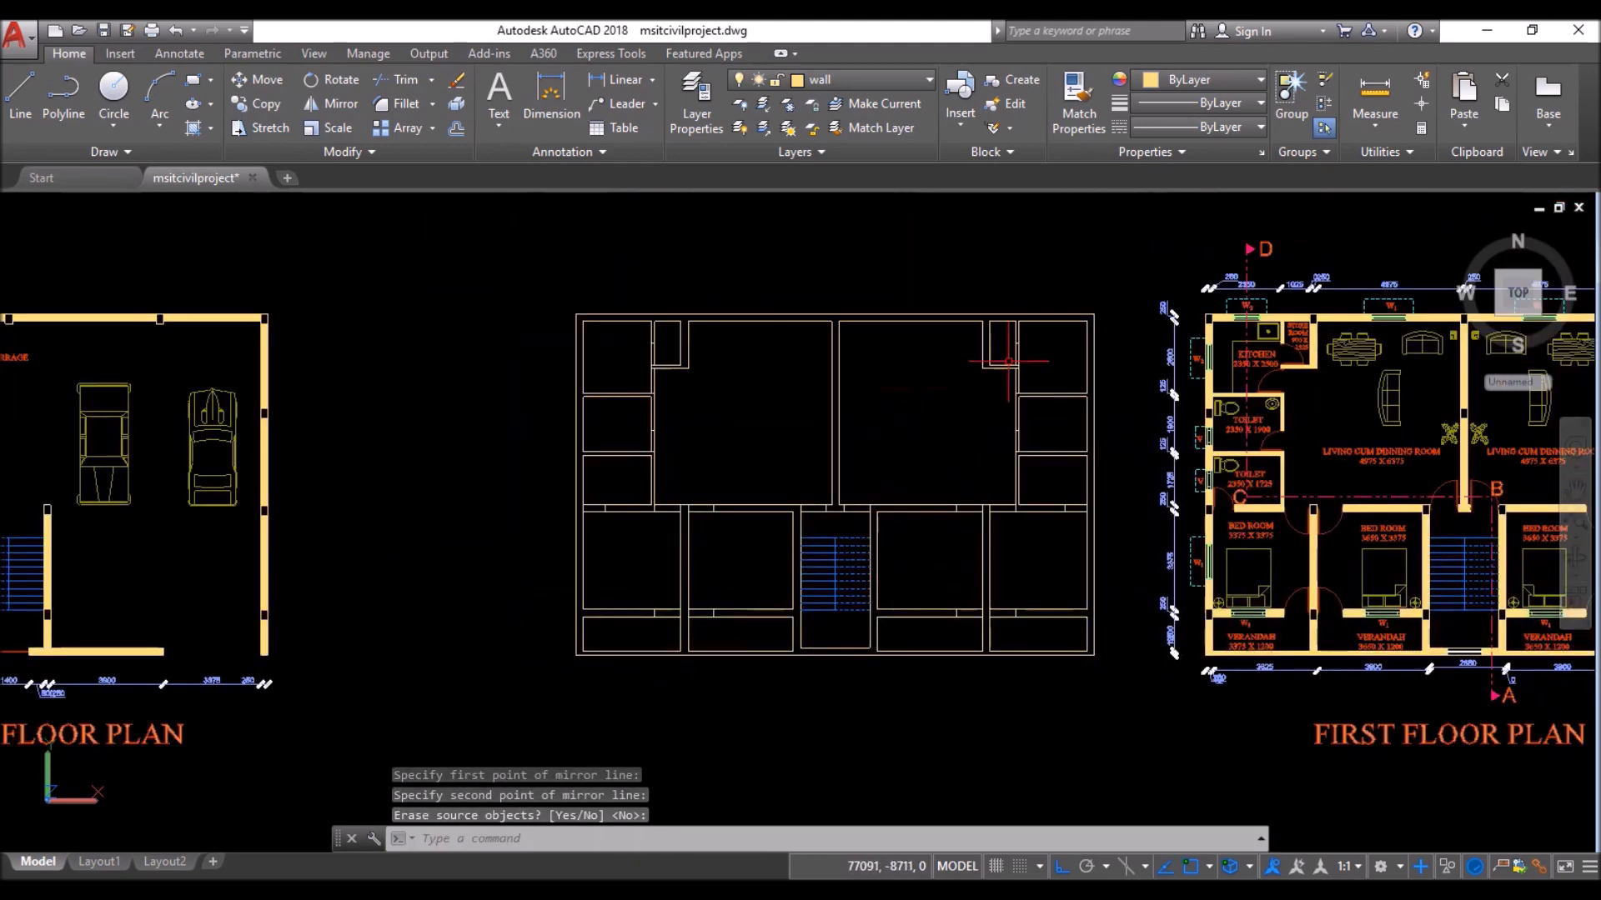
{"action": "scroll", "coordinate": [1082, 423], "scroll_direction": "up", "scroll_amount": 2}
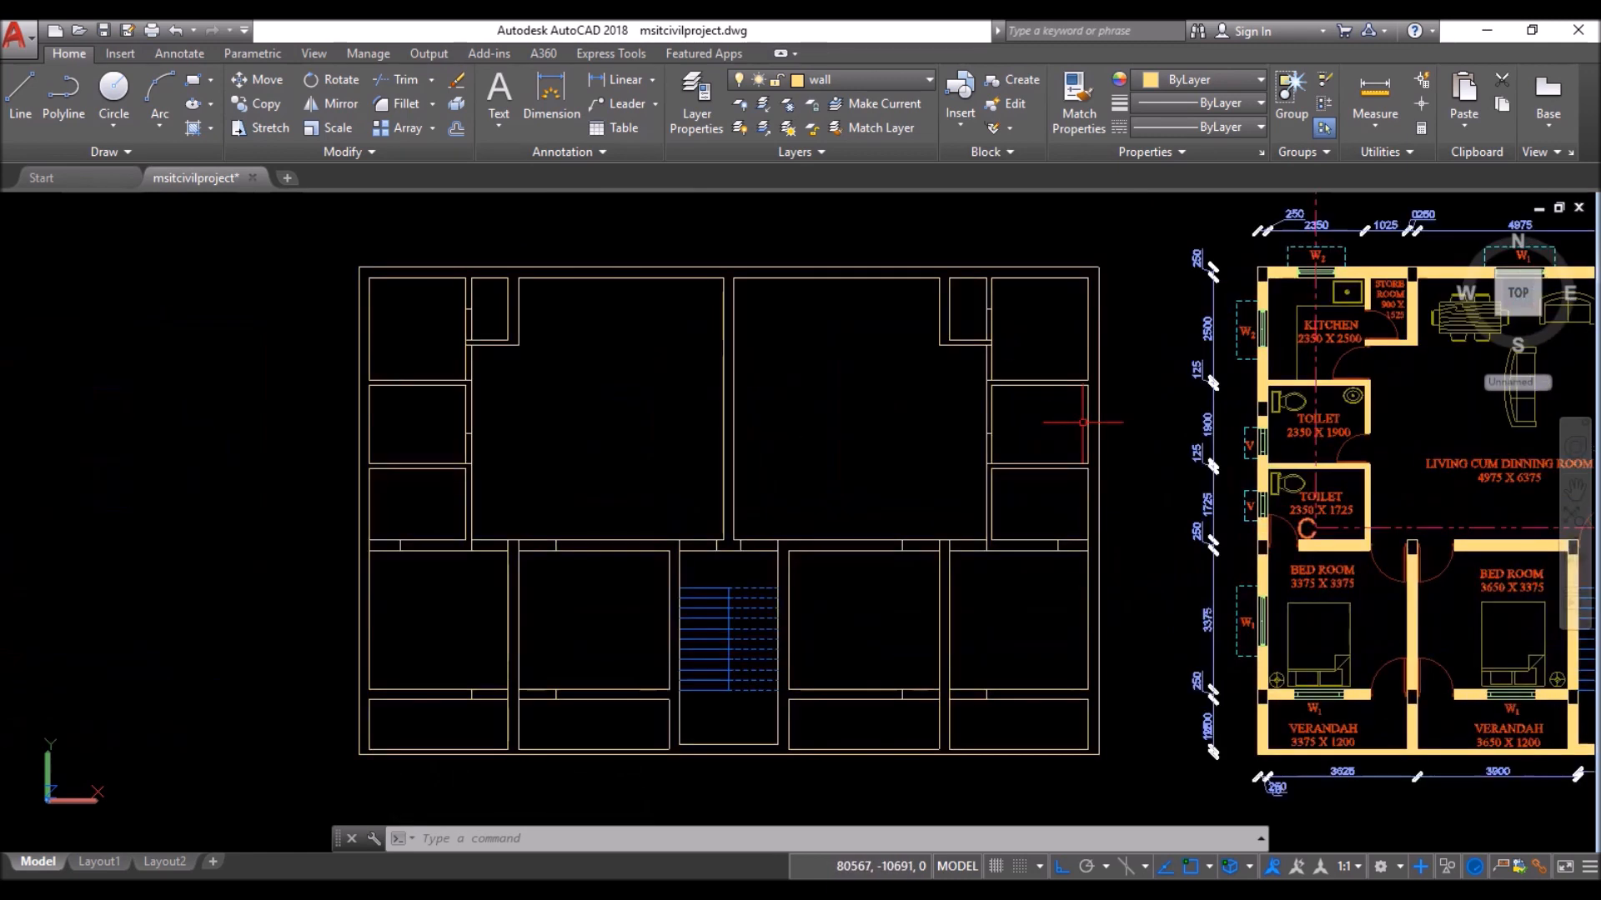
{"action": "key", "text": "Return"}
{"action": "key", "text": "Return"}
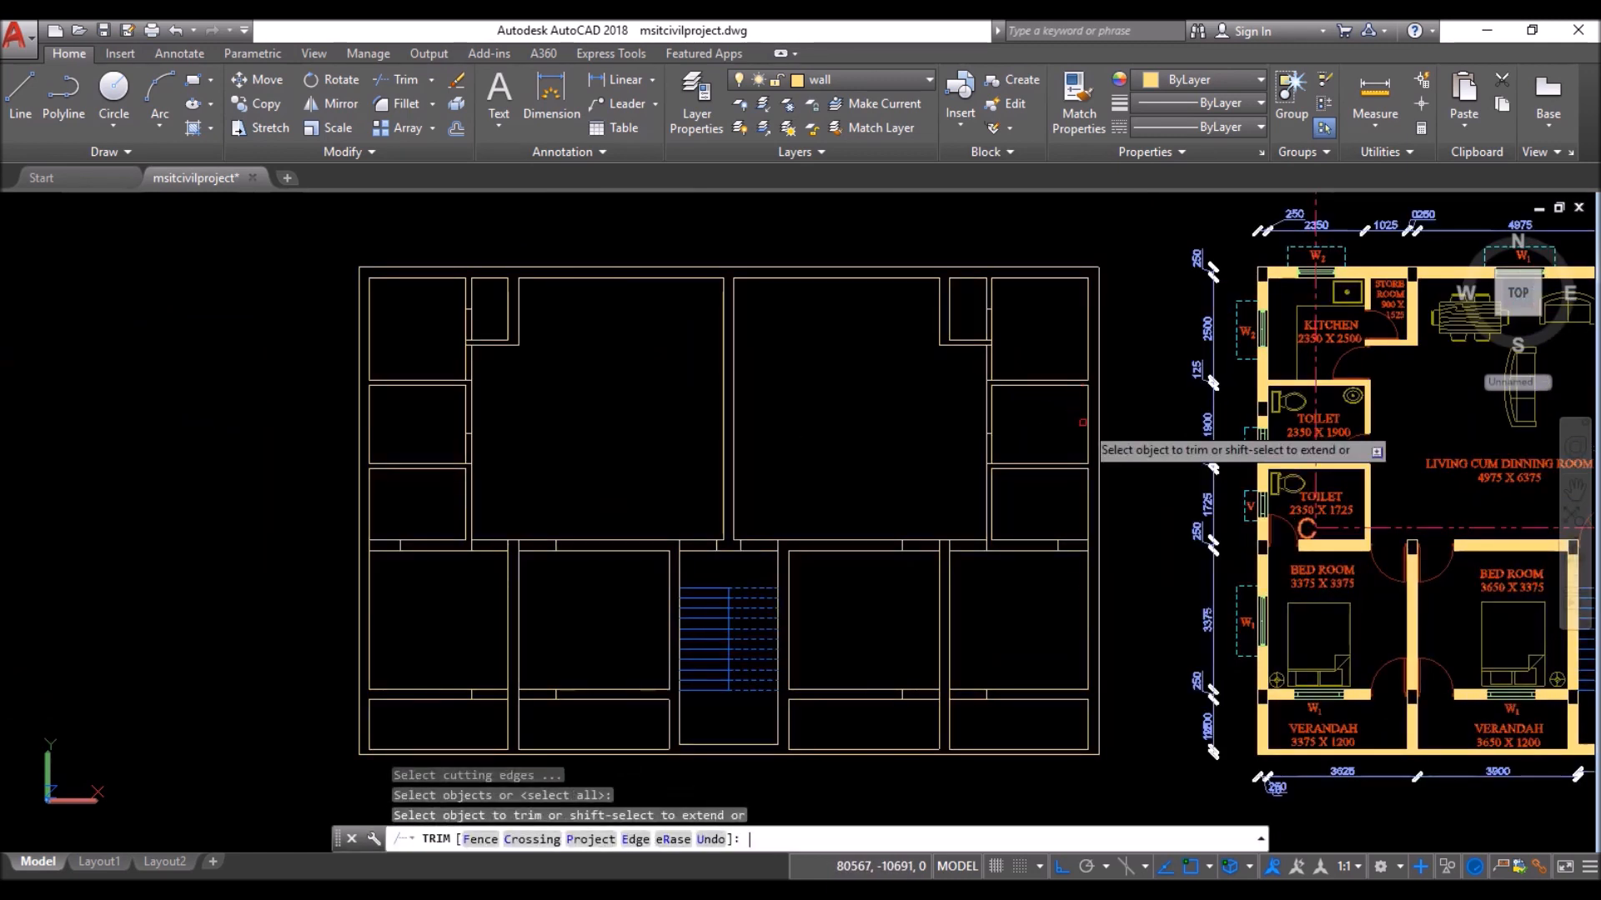
{"action": "scroll", "coordinate": [438, 317], "scroll_direction": "up", "scroll_amount": 5}
{"action": "left_click", "coordinate": [436, 309]}
{"action": "left_click", "coordinate": [338, 325]}
{"action": "left_click", "coordinate": [436, 453]}
{"action": "left_click", "coordinate": [339, 462]}
{"action": "scroll", "coordinate": [581, 365], "scroll_direction": "down", "scroll_amount": 2}
{"action": "left_click", "coordinate": [556, 627]}
{"action": "left_click", "coordinate": [494, 650]}
- Trim the wall lines beside the outer wall below the left lower toilet to open its doorway
{"action": "scroll", "coordinate": [629, 316], "scroll_direction": "down", "scroll_amount": 2}
{"action": "scroll", "coordinate": [542, 530], "scroll_direction": "up", "scroll_amount": 3}
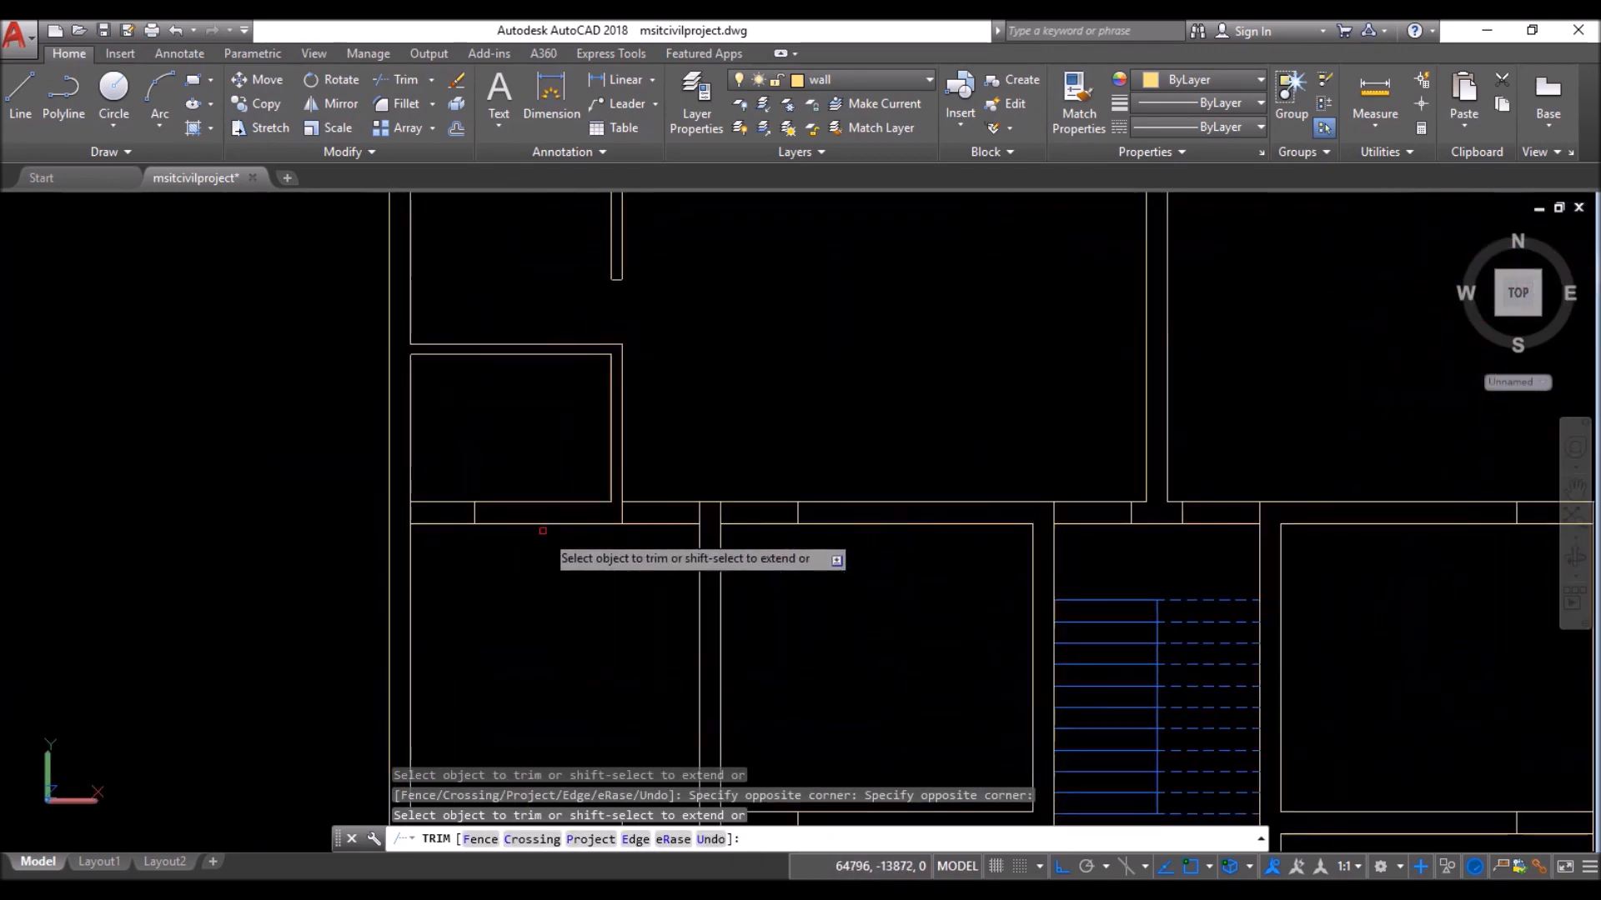
{"action": "left_click", "coordinate": [447, 480]}
{"action": "left_click", "coordinate": [443, 551]}
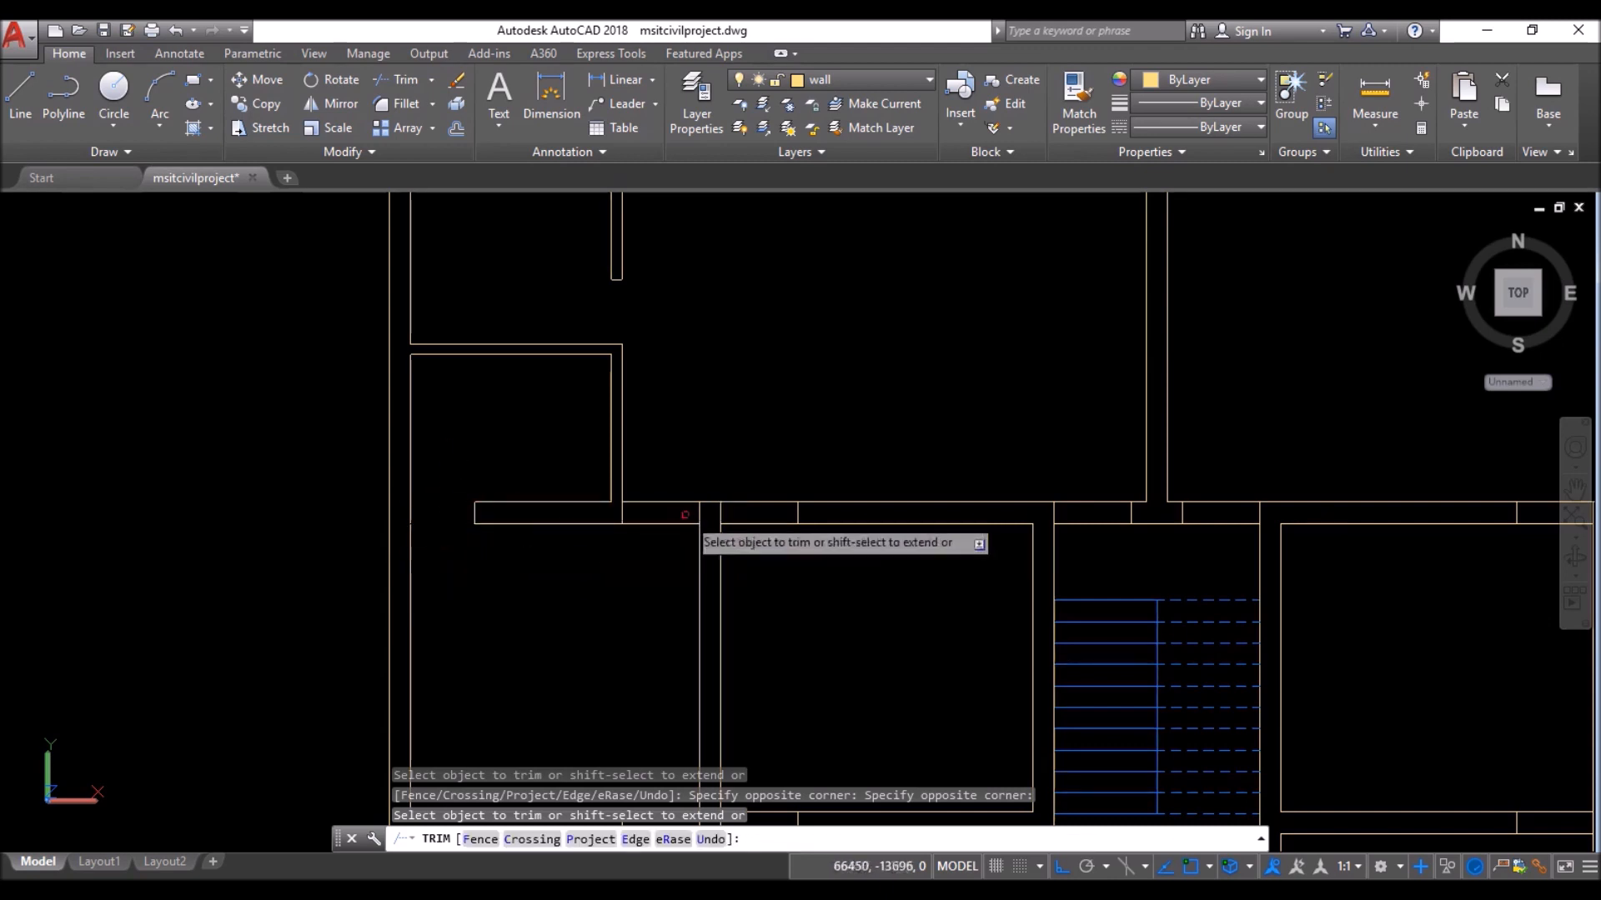
- Trim the wall lines at the two left bedrooms to open their entrance and verandah doorways
{"action": "left_click", "coordinate": [673, 456]}
{"action": "scroll", "coordinate": [667, 409], "scroll_direction": "down", "scroll_amount": 2}
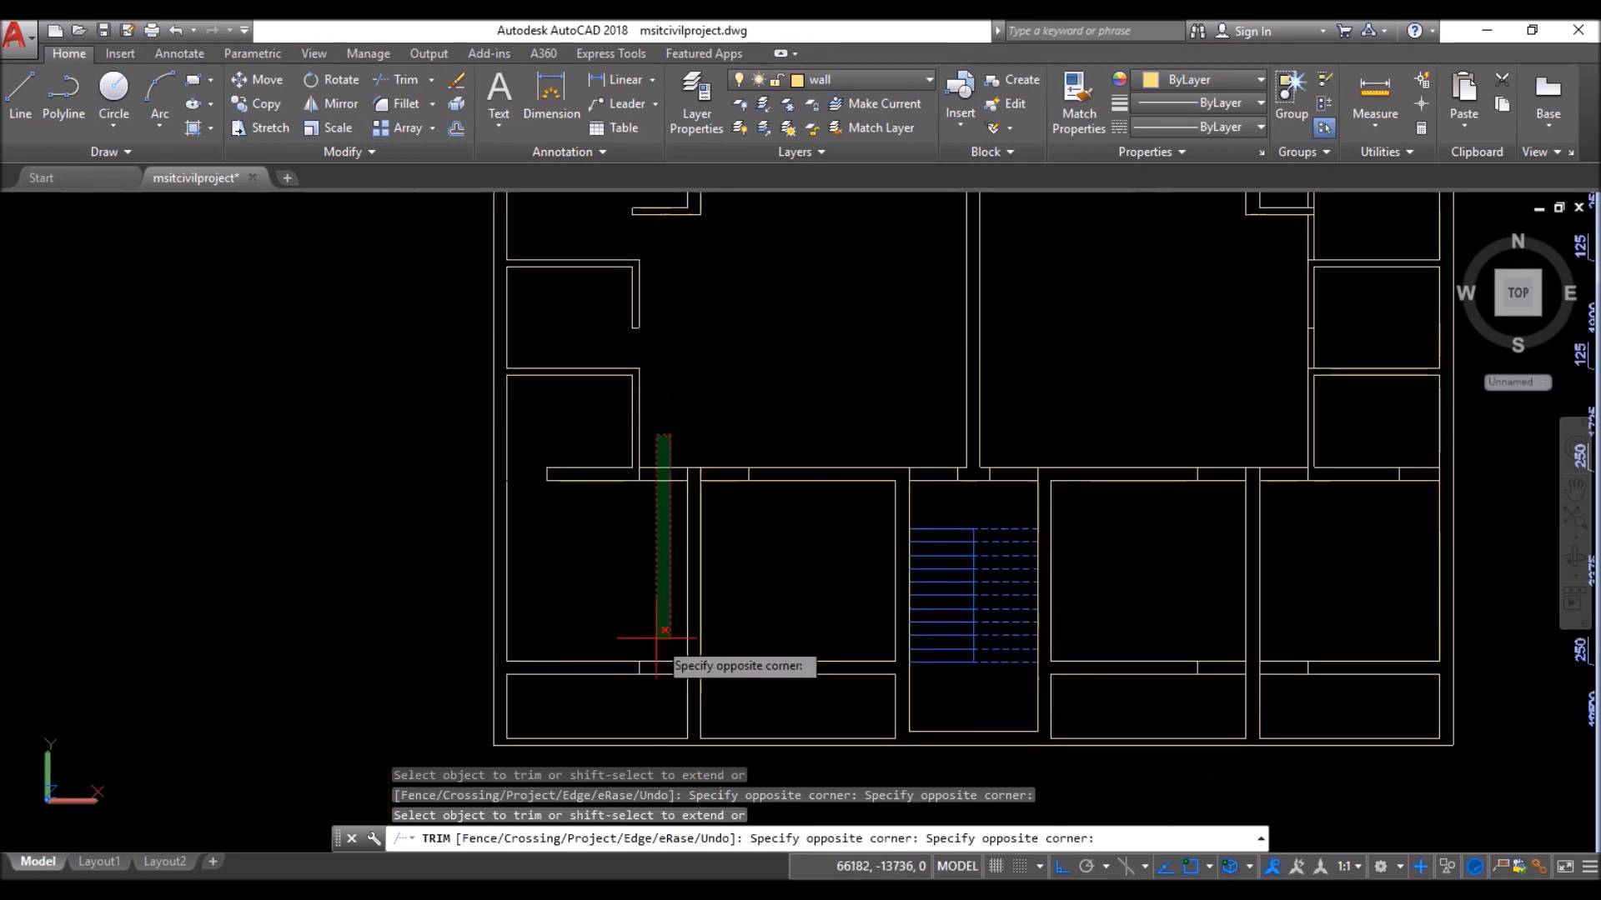
{"action": "left_click", "coordinate": [669, 619]}
{"action": "left_click", "coordinate": [737, 438]}
{"action": "left_click", "coordinate": [708, 684]}
- Trim the wall above the staircase on both sides of the central dividing wall to open the two flat entrances
{"action": "left_click", "coordinate": [944, 440]}
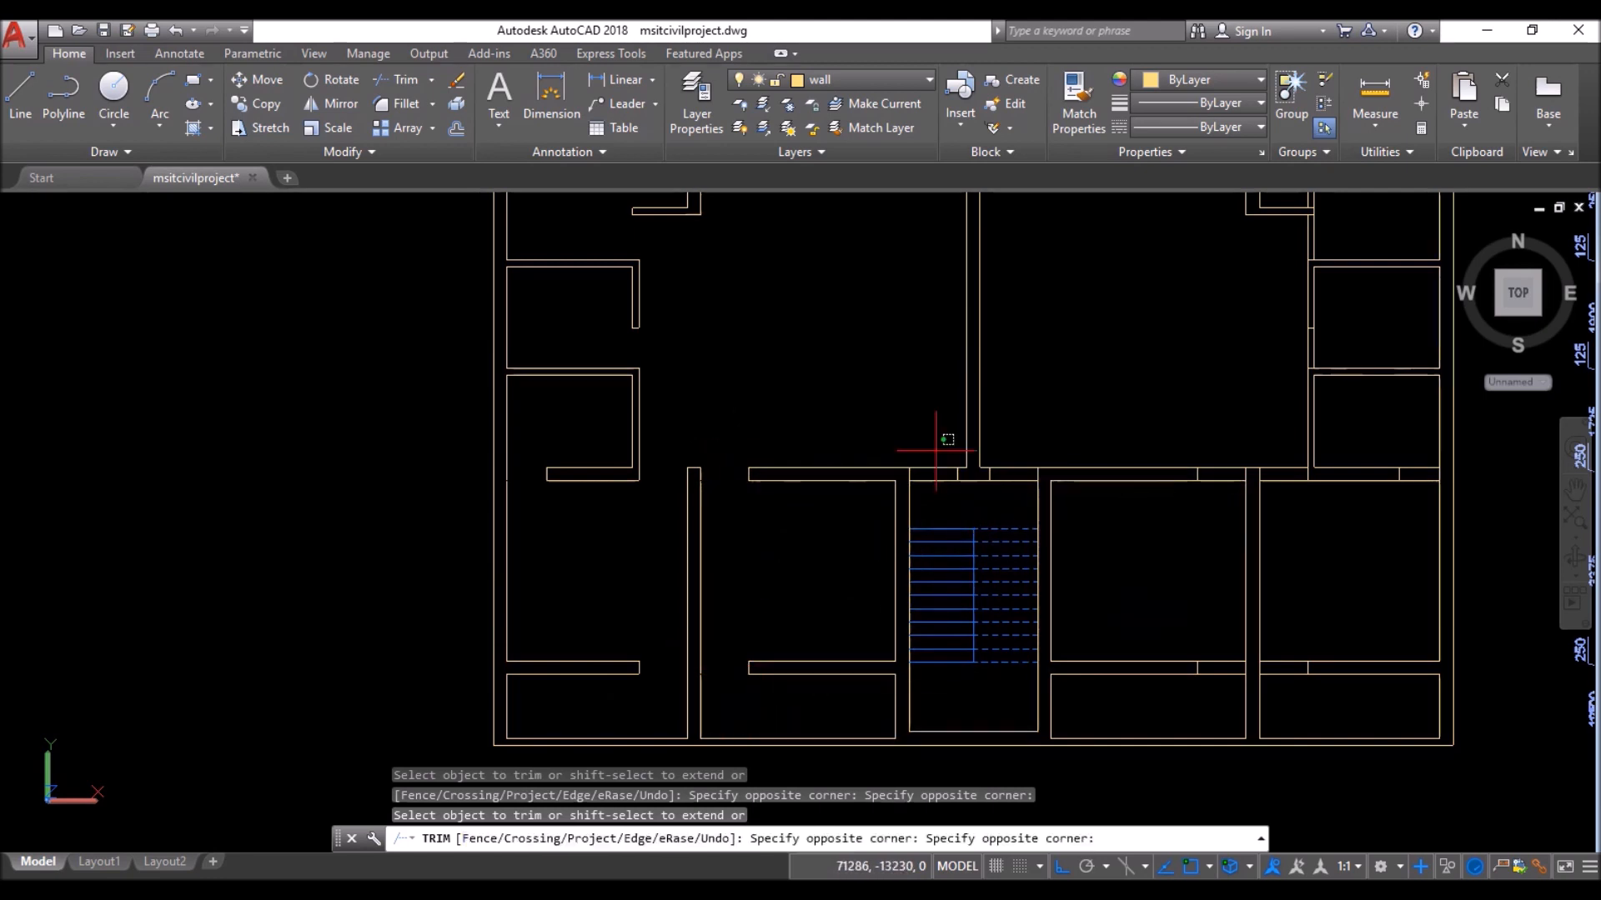
{"action": "left_click", "coordinate": [928, 492]}
{"action": "left_click", "coordinate": [1021, 459]}
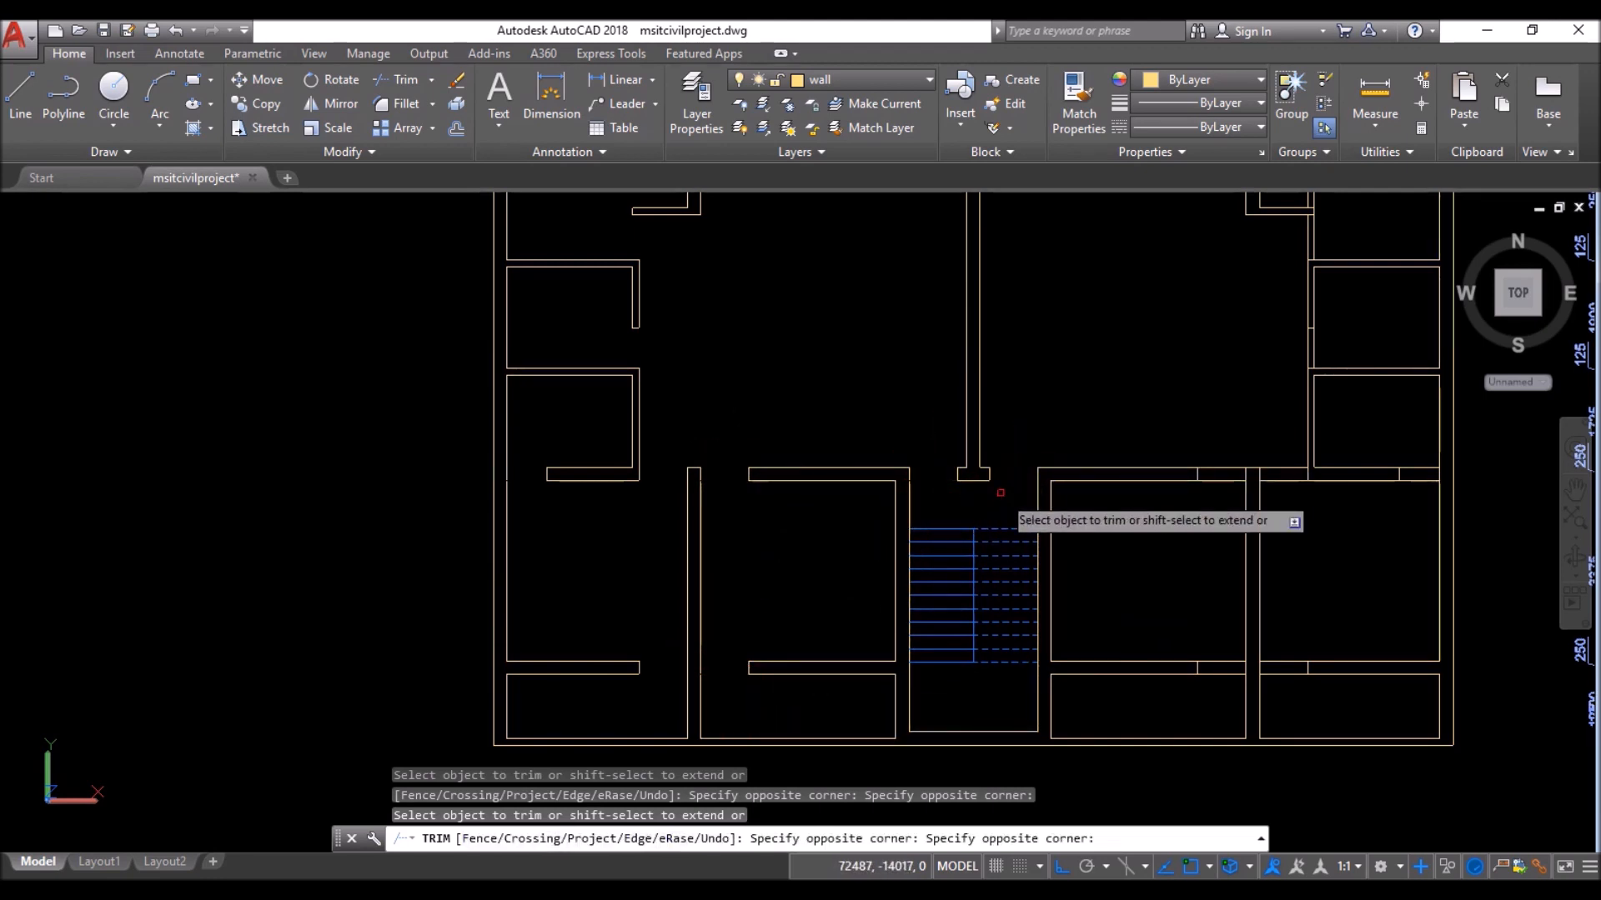
- Trim the wall lines at the two right bedrooms to open their entrance and verandah doorways
{"action": "left_click", "coordinate": [1237, 450]}
{"action": "left_click", "coordinate": [1217, 664]}
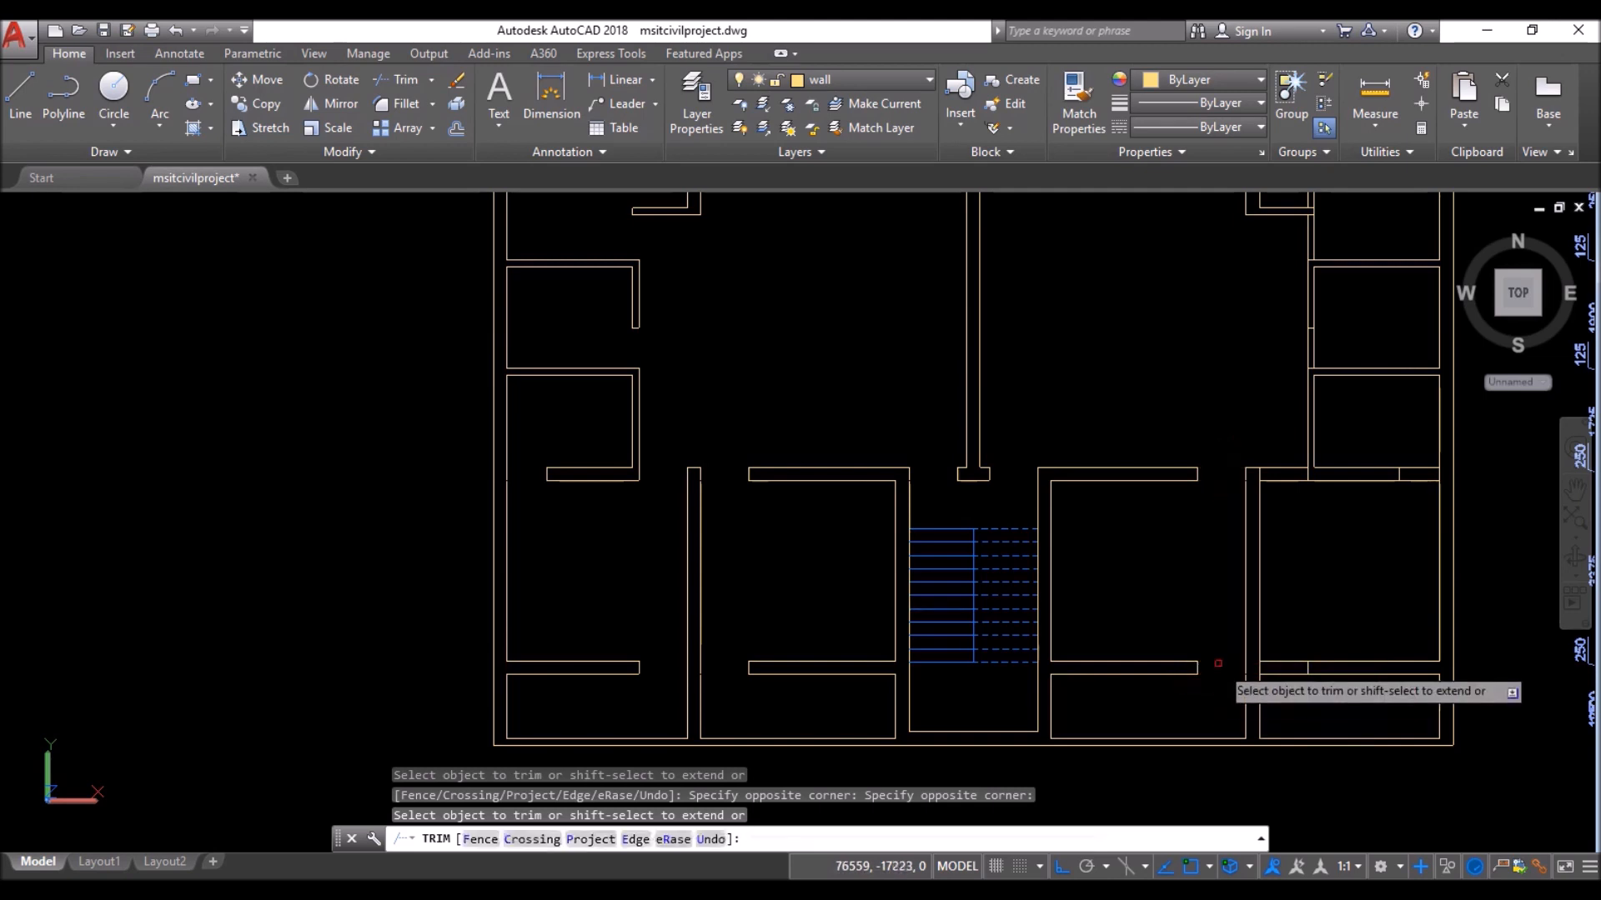
{"action": "left_click", "coordinate": [1291, 442]}
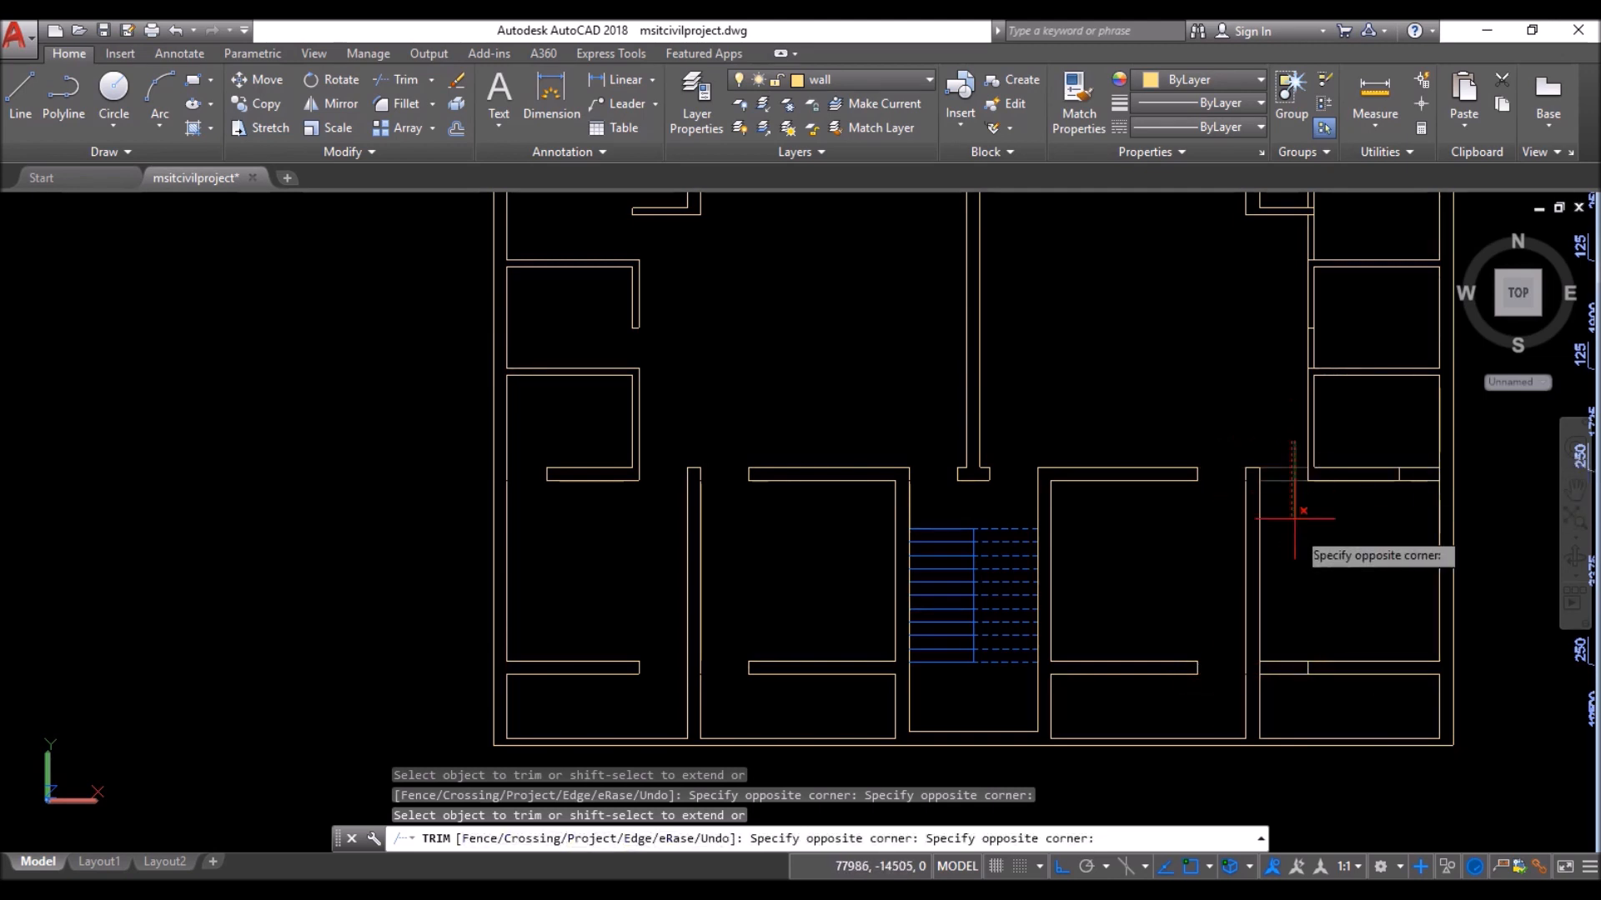
{"action": "left_click", "coordinate": [1281, 686]}
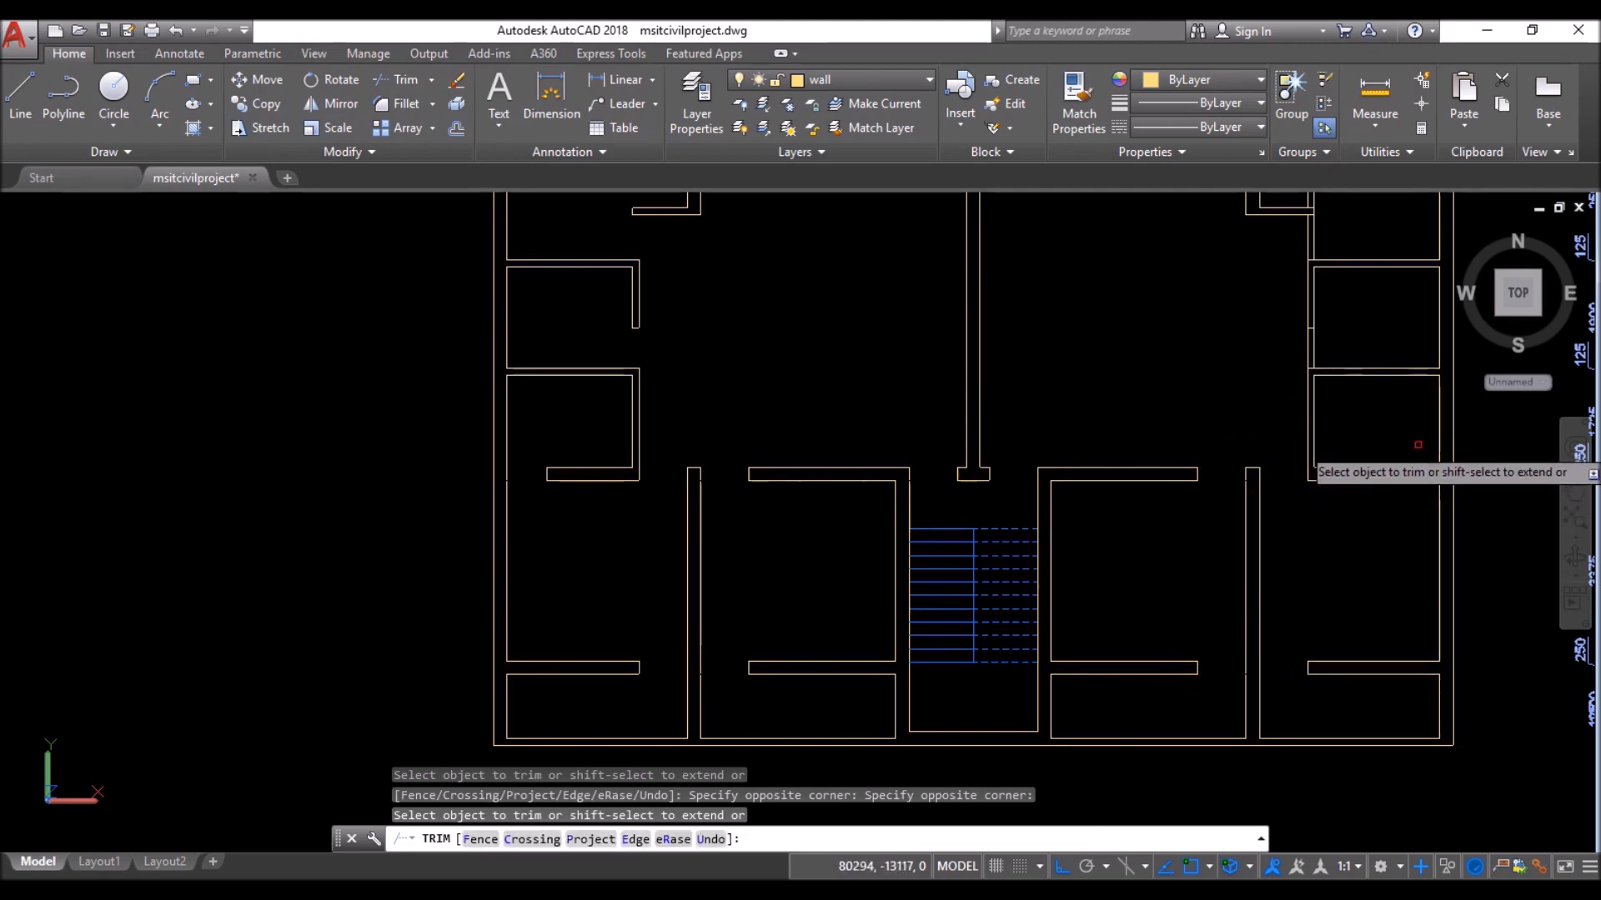
- Trim the wall lines between the division lines at the right lower and upper toilets to open their doorways
{"action": "left_click", "coordinate": [1427, 479]}
{"action": "left_click", "coordinate": [1403, 502]}
{"action": "left_click", "coordinate": [1250, 333]}
{"action": "left_click", "coordinate": [1232, 348]}
- Trim the wall lines at the right store room and kitchen to open their doorways, and finish the Trim command
{"action": "scroll", "coordinate": [1218, 423], "scroll_direction": "down", "scroll_amount": 5}
{"action": "scroll", "coordinate": [1254, 355], "scroll_direction": "up", "scroll_amount": 10}
{"action": "left_click", "coordinate": [1295, 363]}
{"action": "left_click", "coordinate": [1187, 367]}
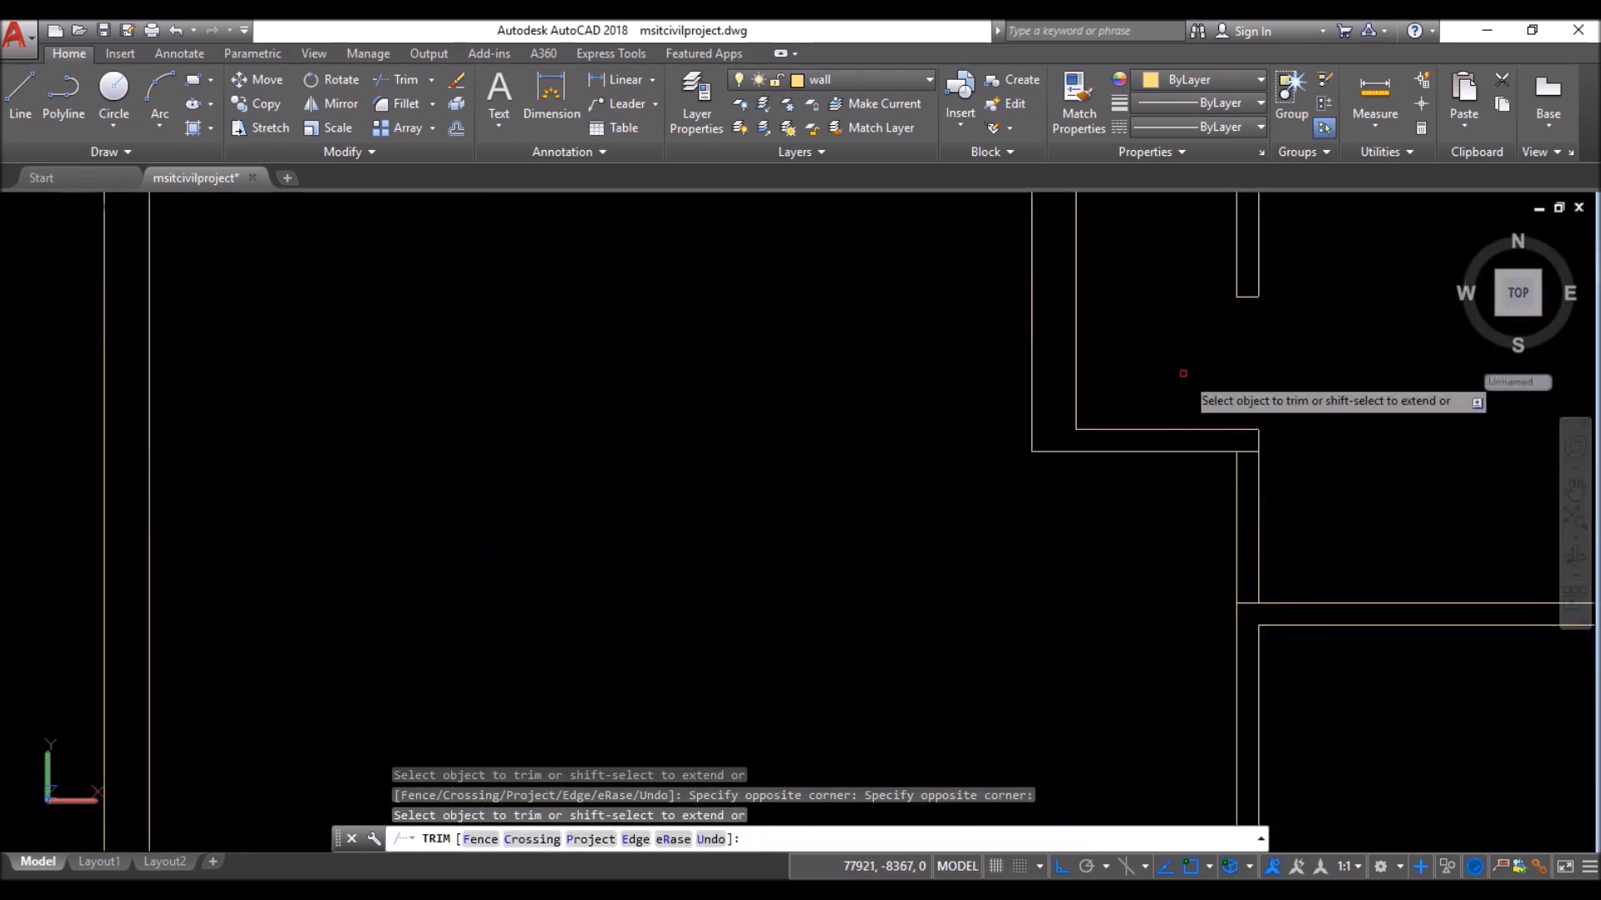
{"action": "scroll", "coordinate": [1186, 367], "scroll_direction": "down", "scroll_amount": 2}
{"action": "left_click", "coordinate": [1252, 441]}
{"action": "left_click", "coordinate": [1202, 459]}
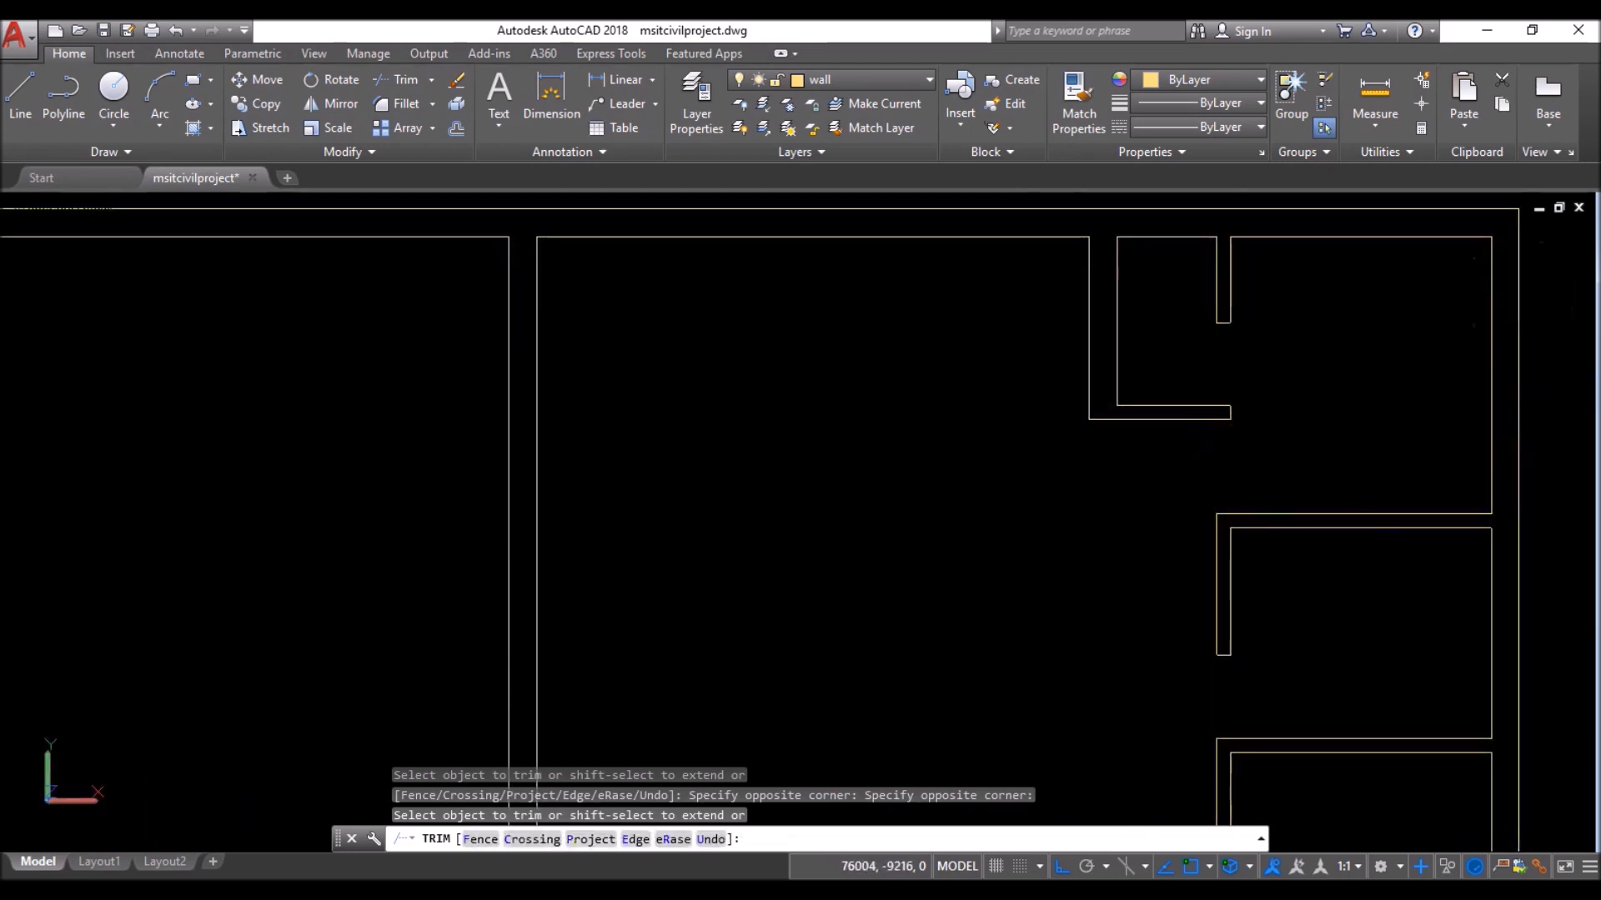
{"action": "key", "text": "Return"}
- Turn on the column and column hatch layers
{"action": "scroll", "coordinate": [980, 350], "scroll_direction": "down", "scroll_amount": 6}
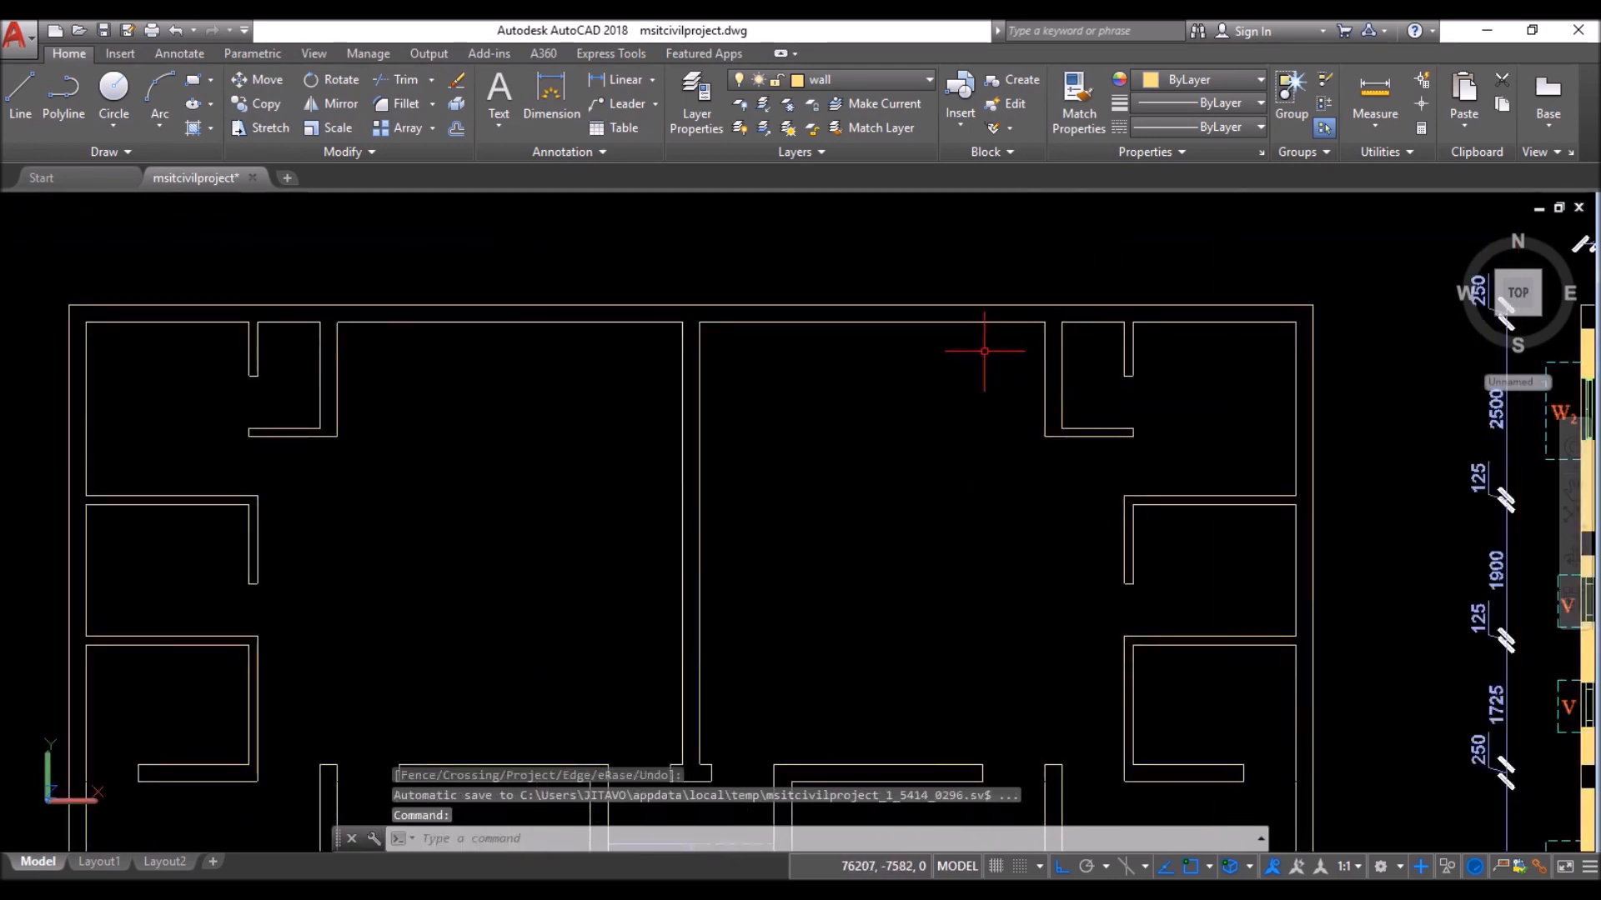
{"action": "scroll", "coordinate": [857, 513], "scroll_direction": "up", "scroll_amount": 2}
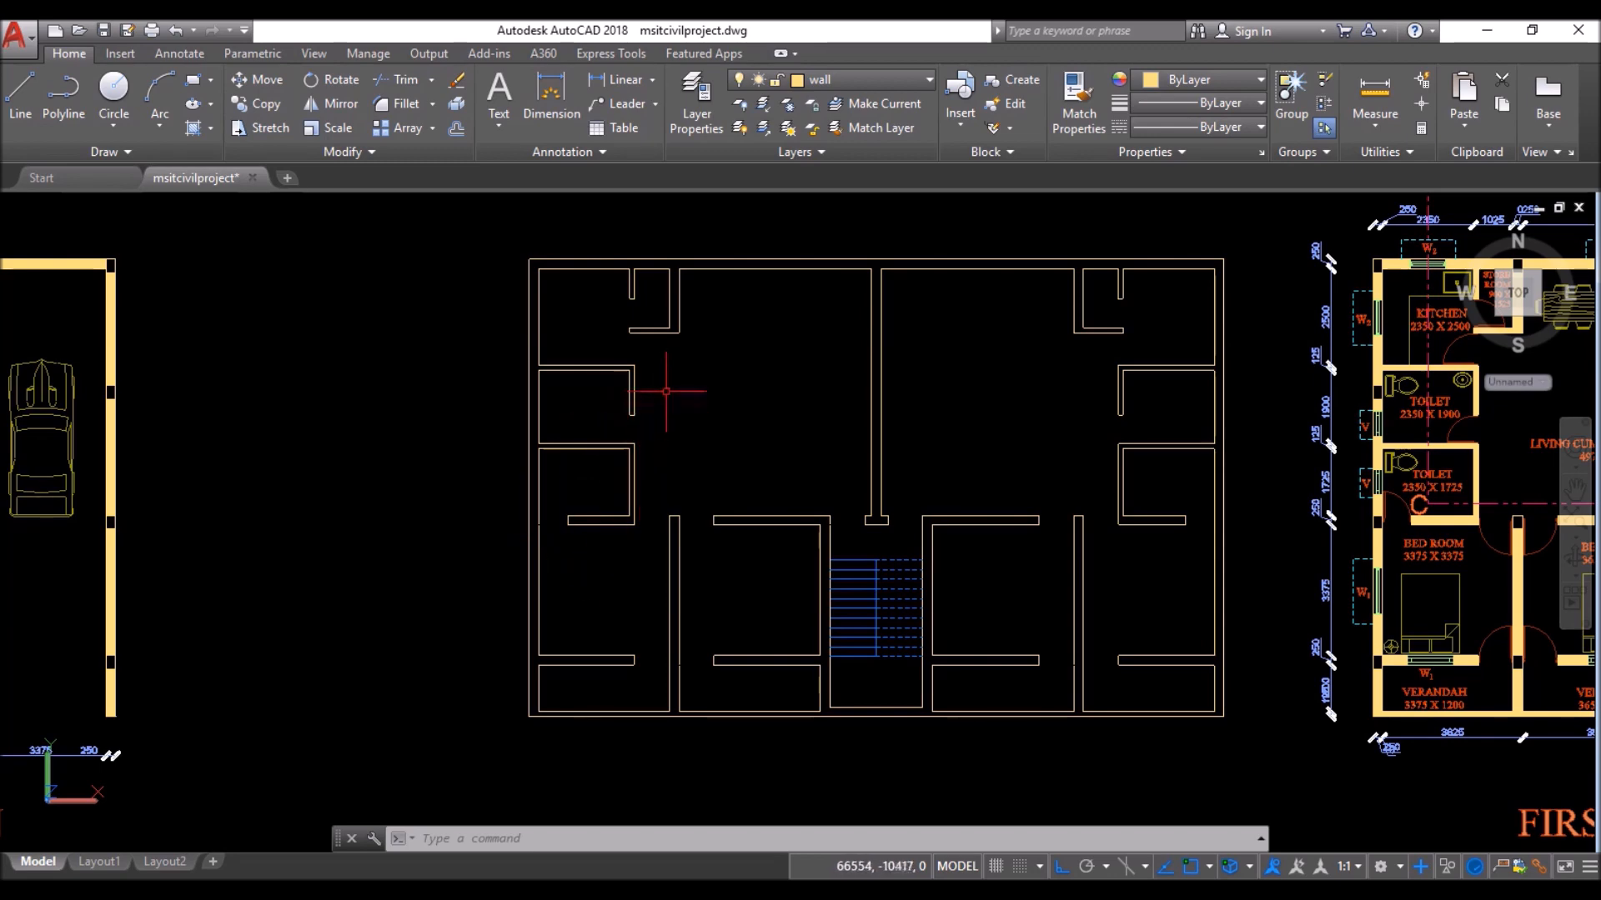
{"action": "middle_click_drag", "start_coordinate": [616, 570], "coordinate": [160, 588]}
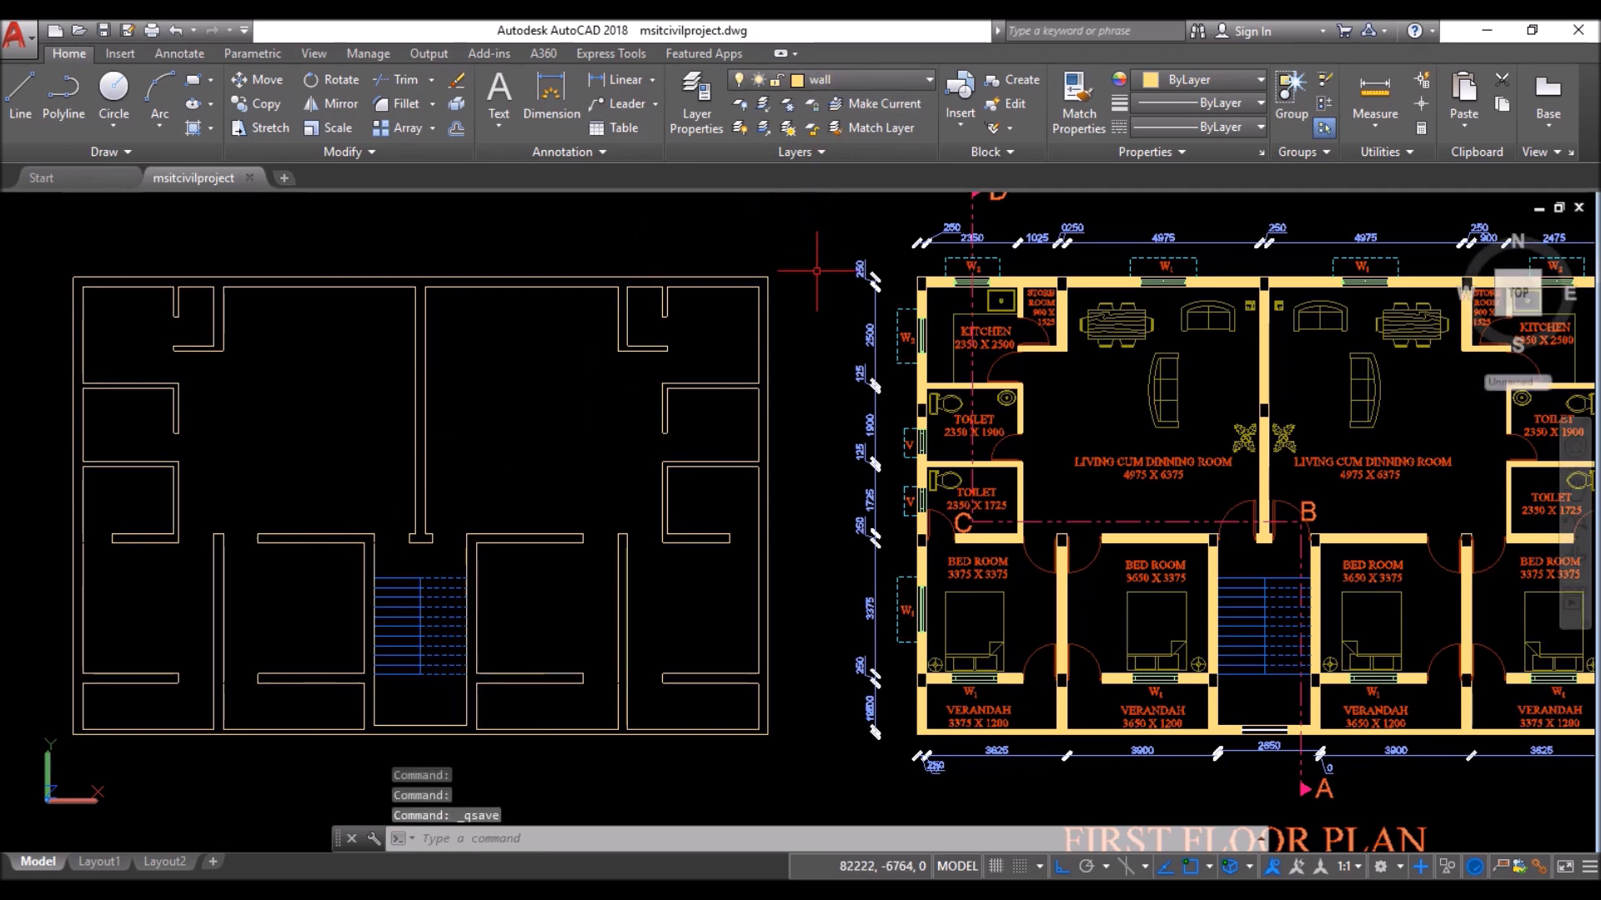
{"action": "left_click", "coordinate": [863, 86]}
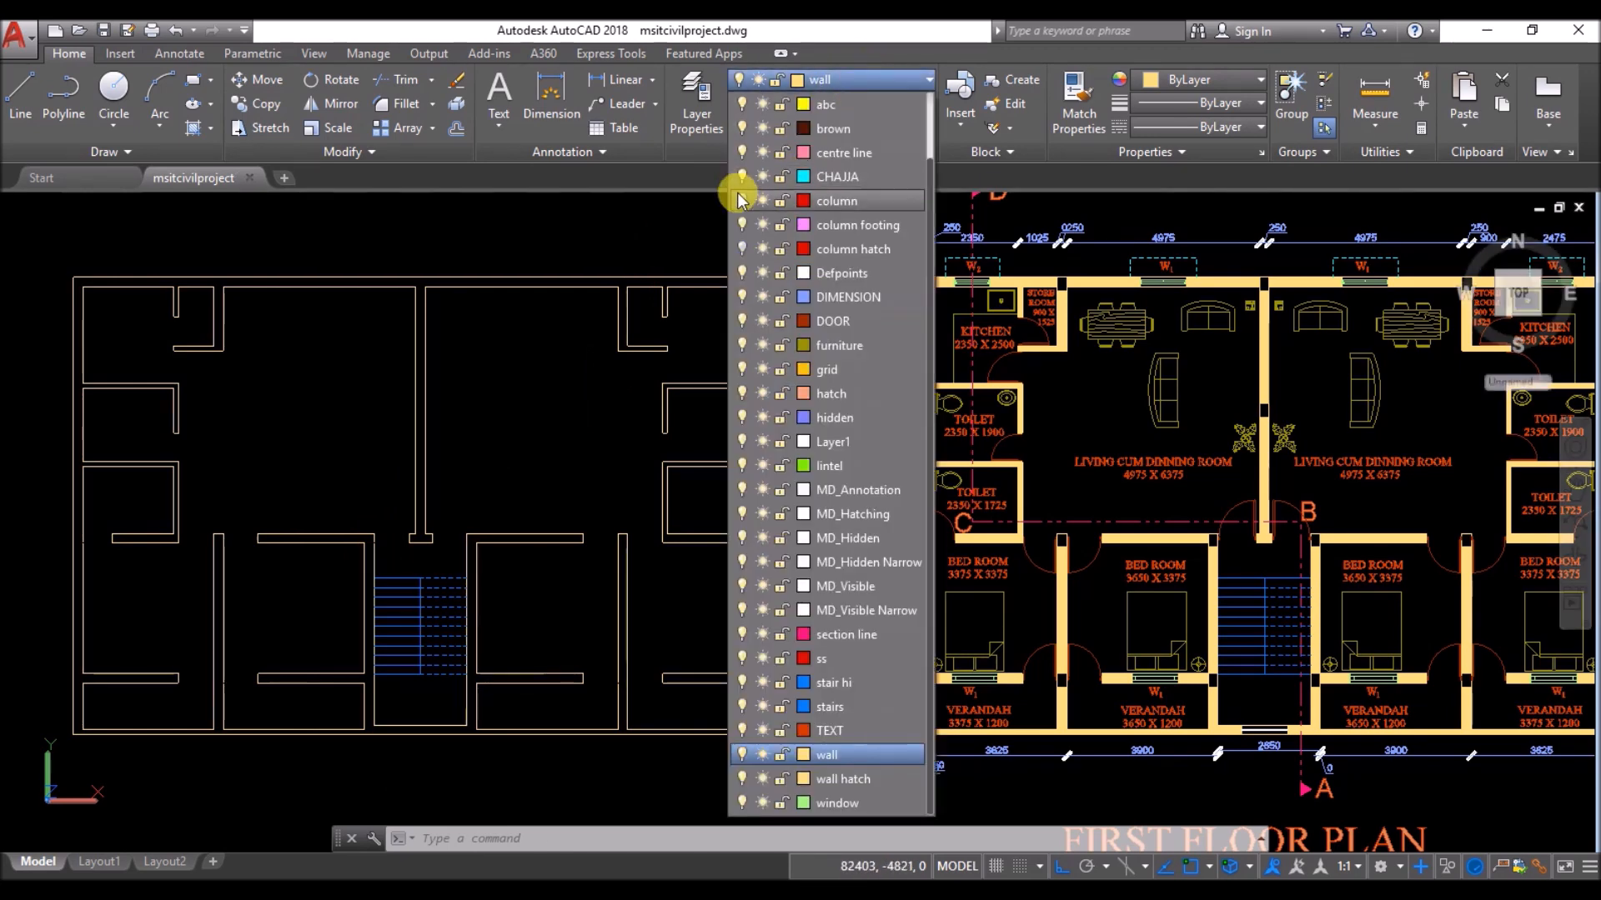
{"action": "left_click", "coordinate": [731, 186]}
{"action": "left_click", "coordinate": [808, 257]}
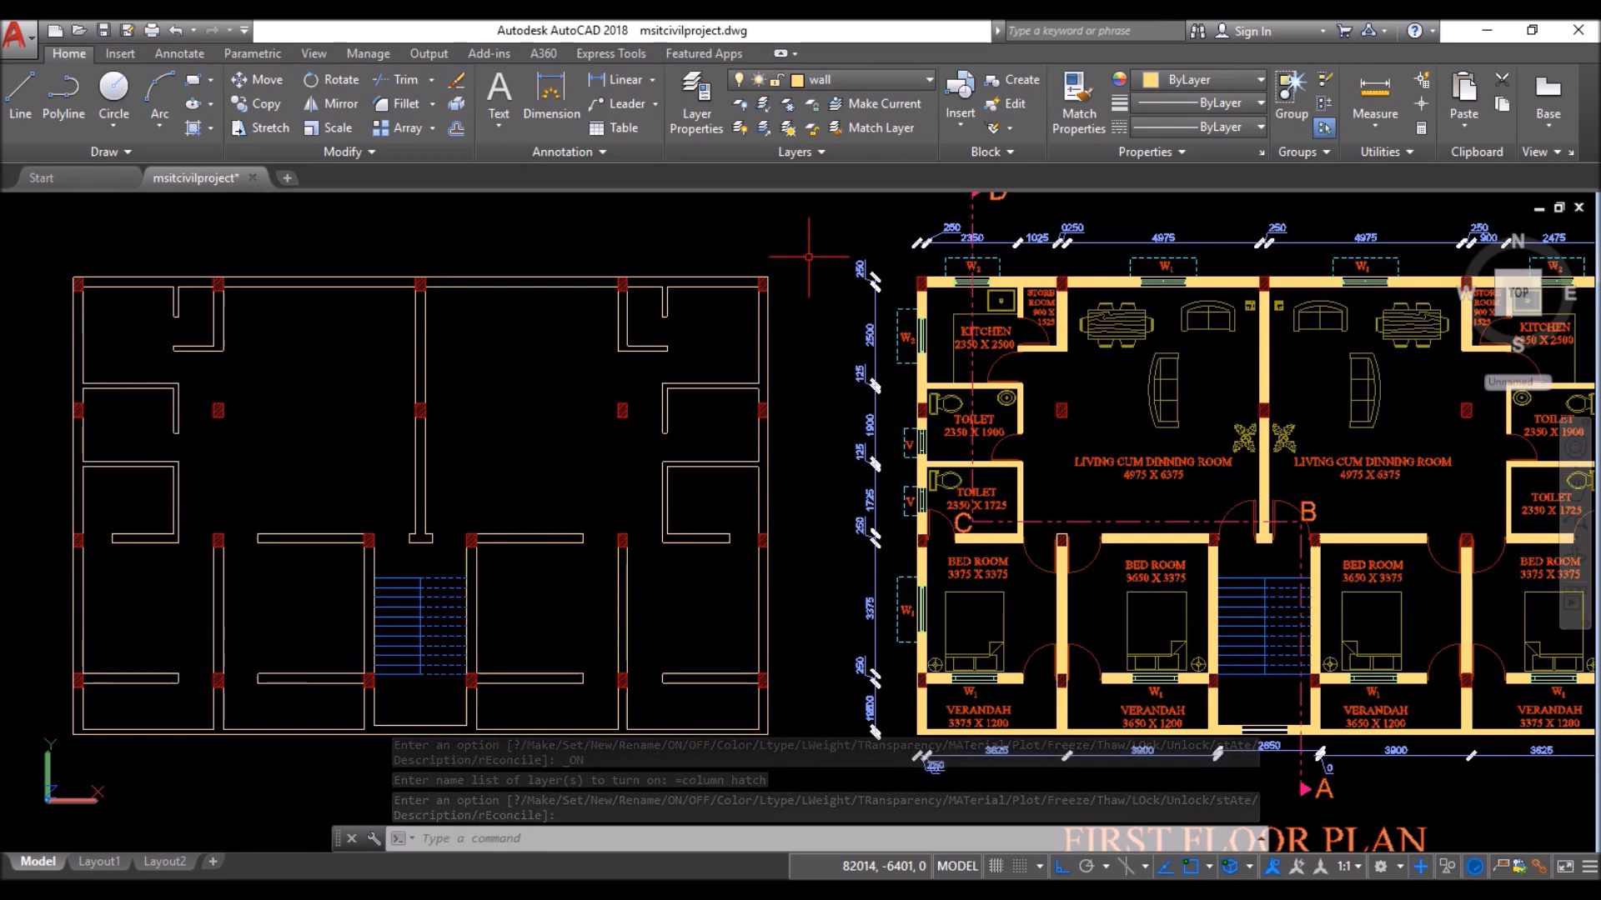